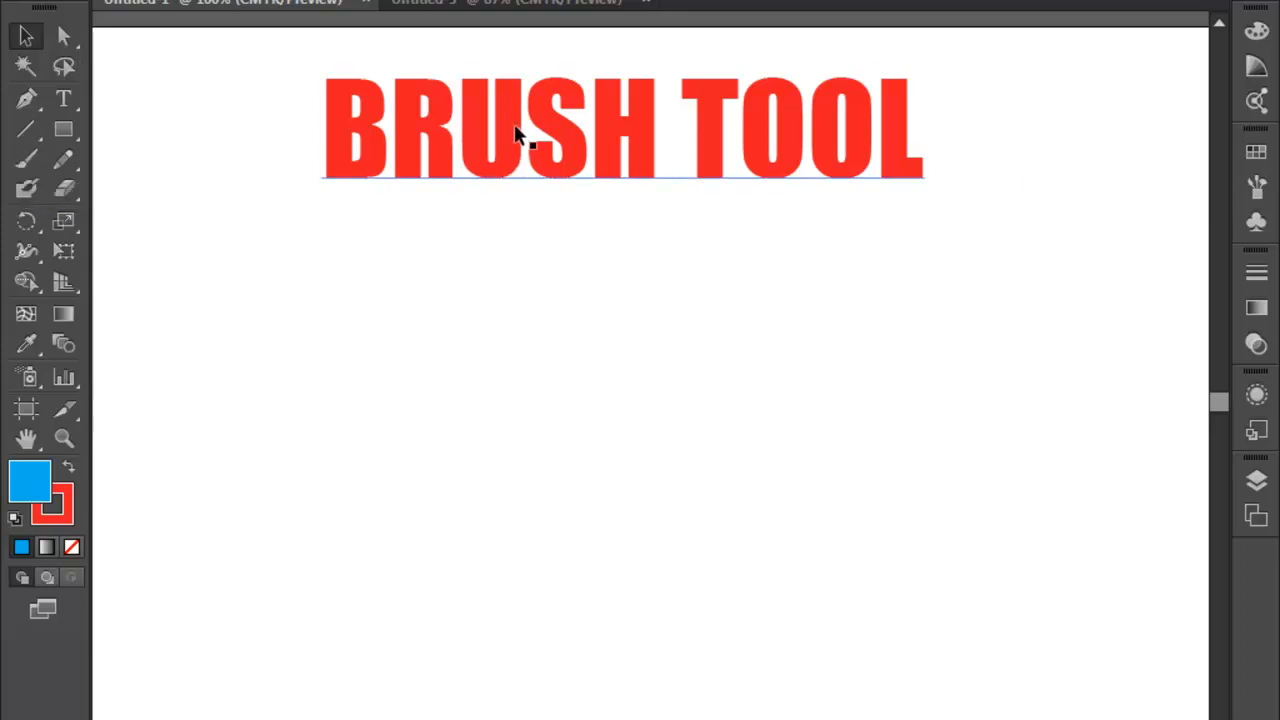
# - Reposition the BRUSH TOOL title slightly lower near the upper edge of the artboard and deselect it
pyautogui.moveTo(502, 107); pyautogui.dragTo(506, 123)
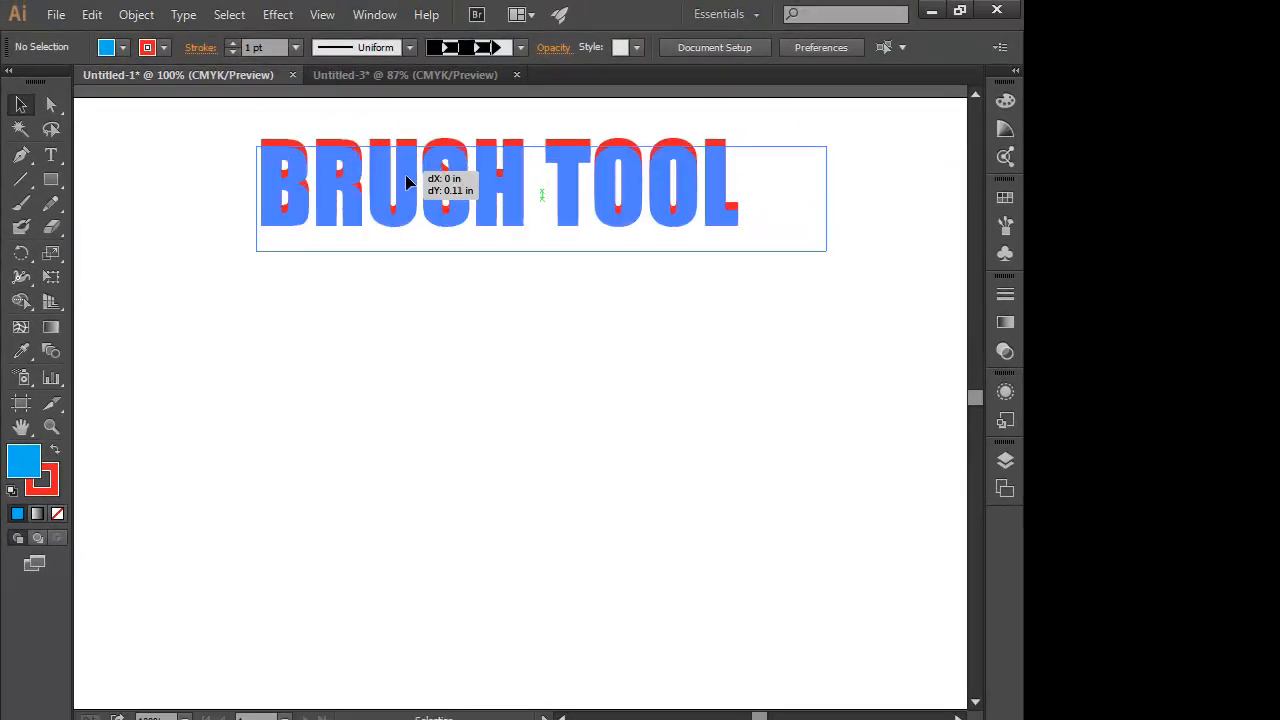
pyautogui.moveTo(405, 180); pyautogui.dragTo(412, 201)
pyautogui.click(471, 352)
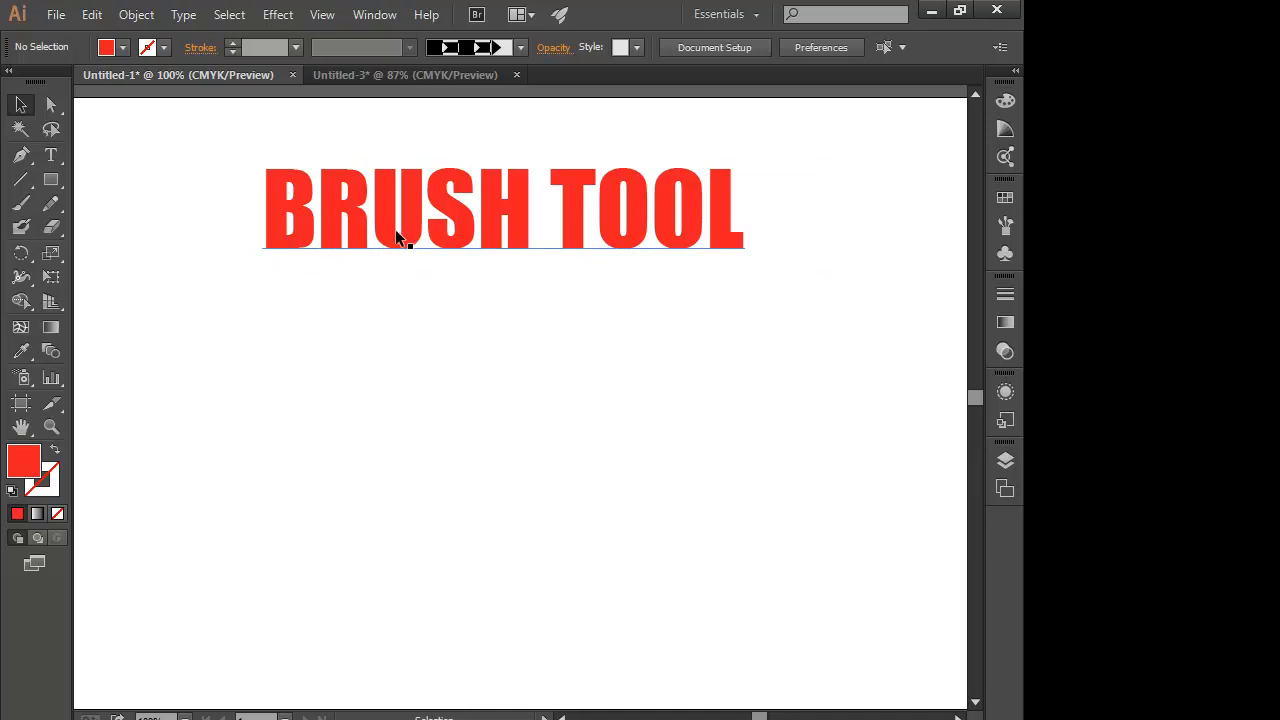
pyautogui.moveTo(390, 240); pyautogui.dragTo(391, 227)
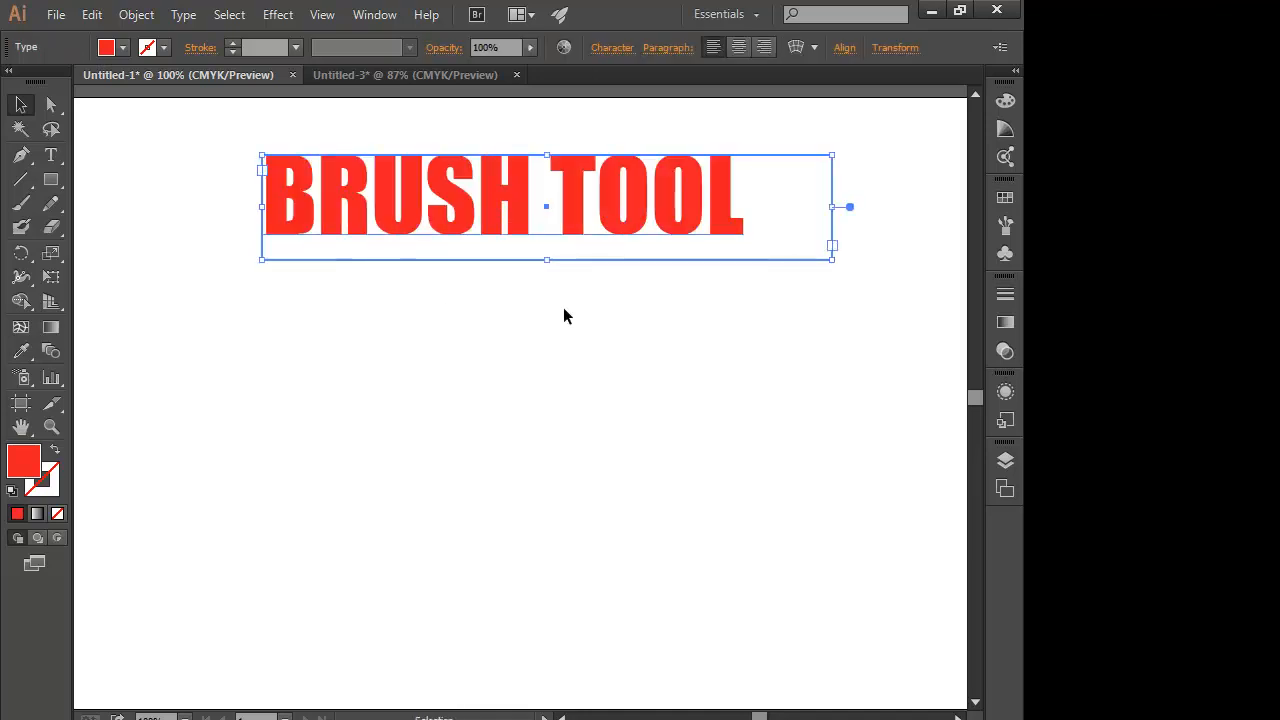
pyautogui.click(648, 328)
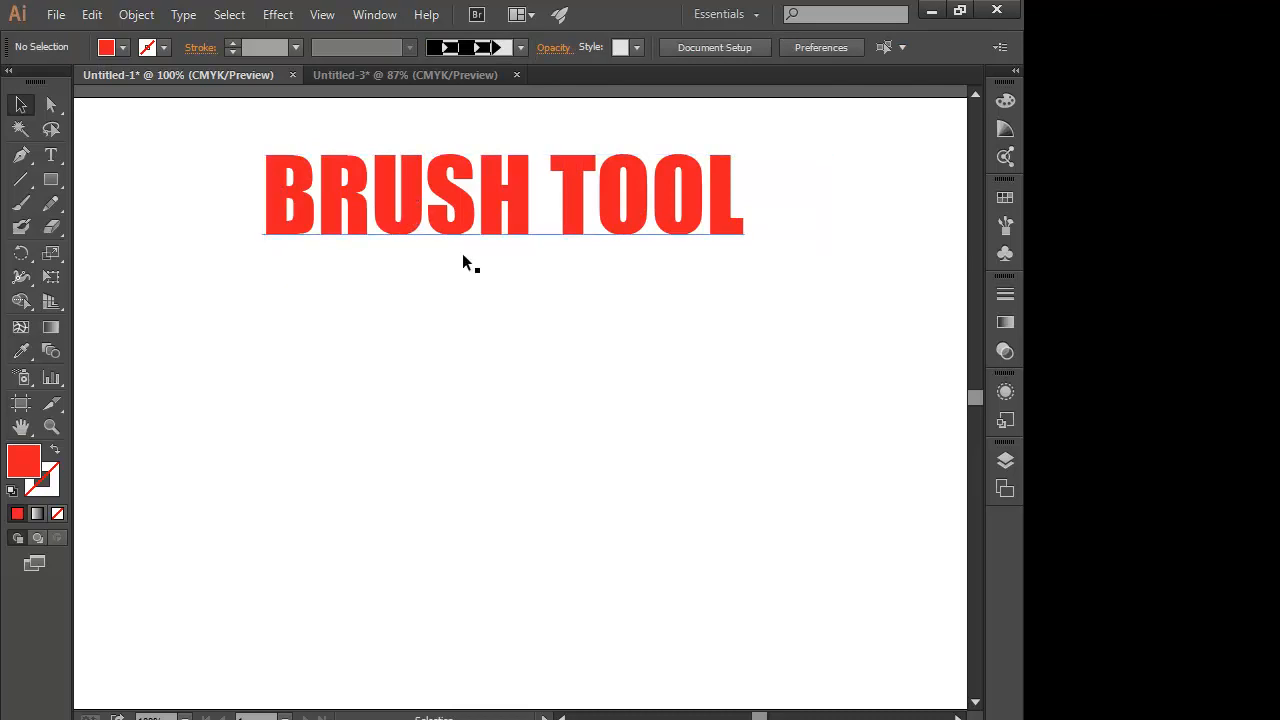
# - View the Untitled-1 document's available brushes and collapse the brush list again
pyautogui.click(375, 16)
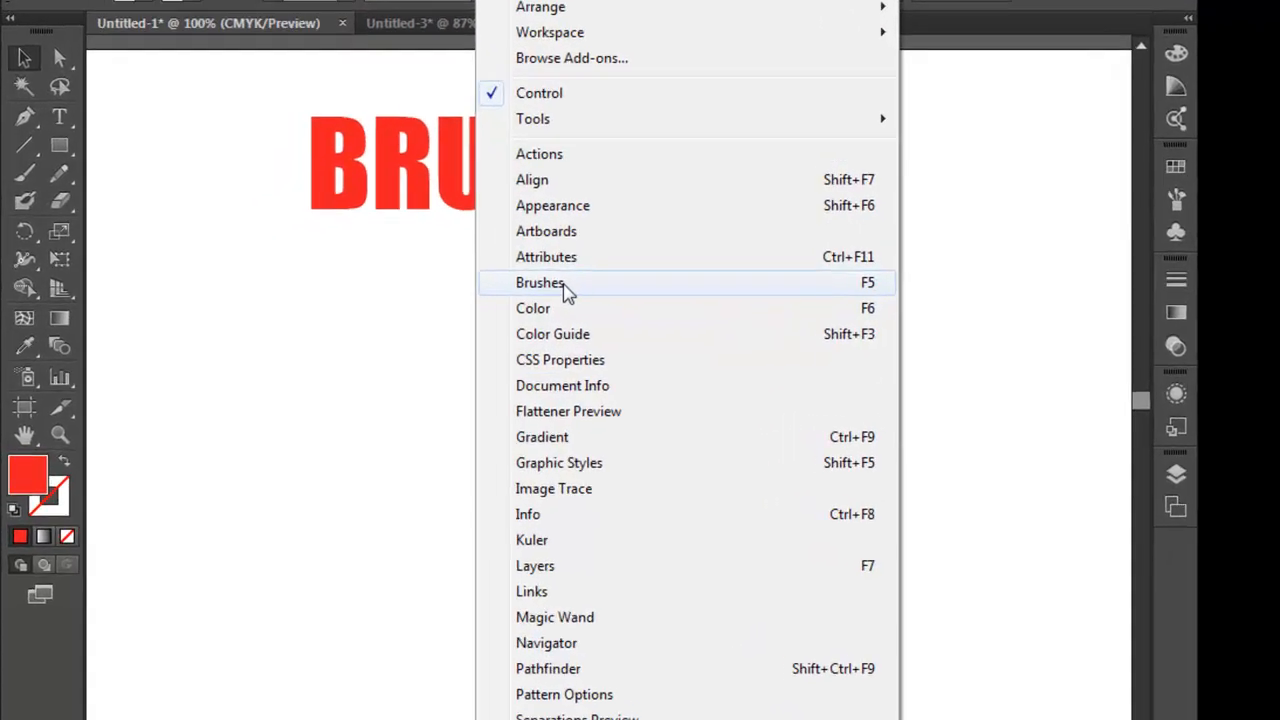
pyautogui.click(488, 298)
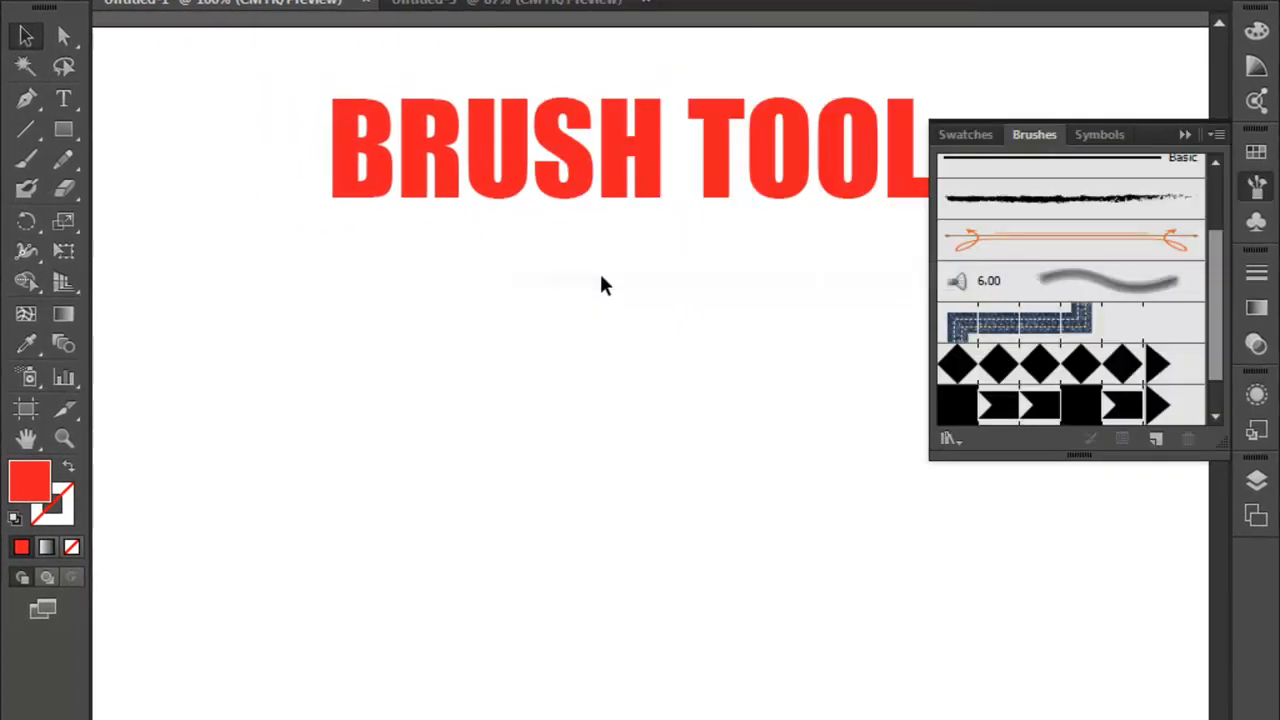
pyautogui.click(1183, 134)
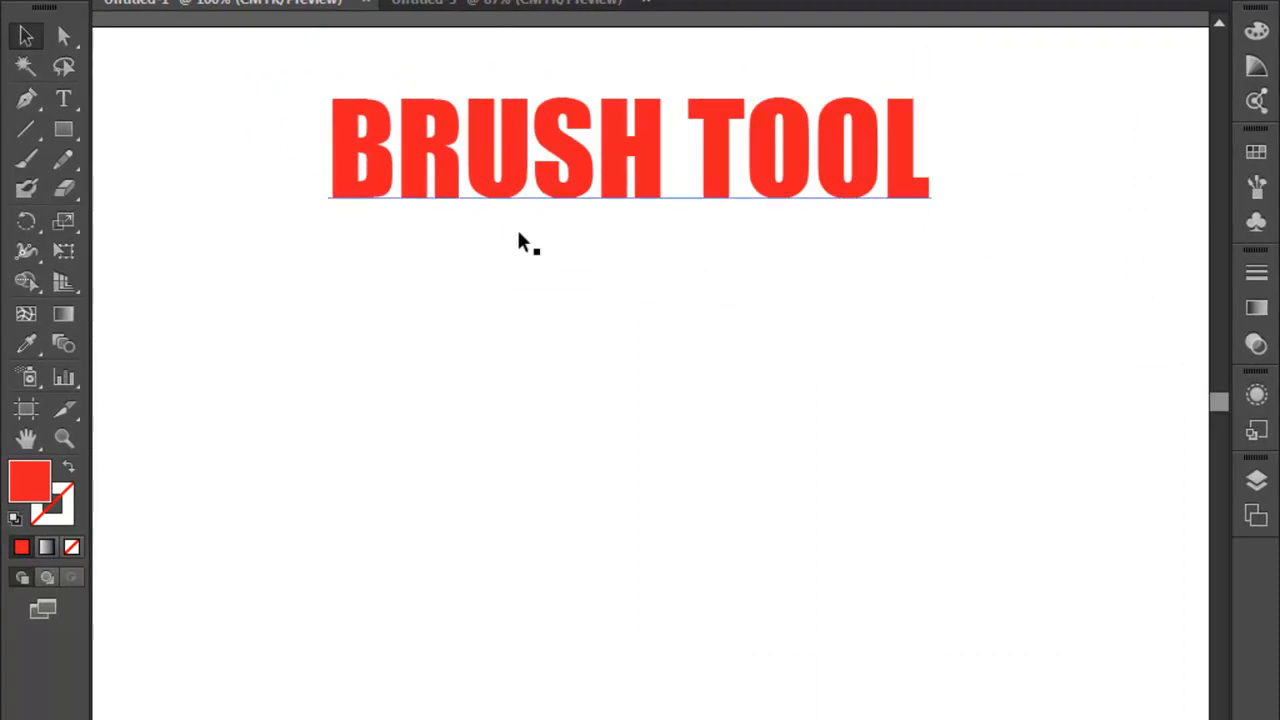
# - Activate the Paintbrush tool, open the Arrows_Special brush library, and enlarge it to browse the arrow brushes
pyautogui.click(22, 162)
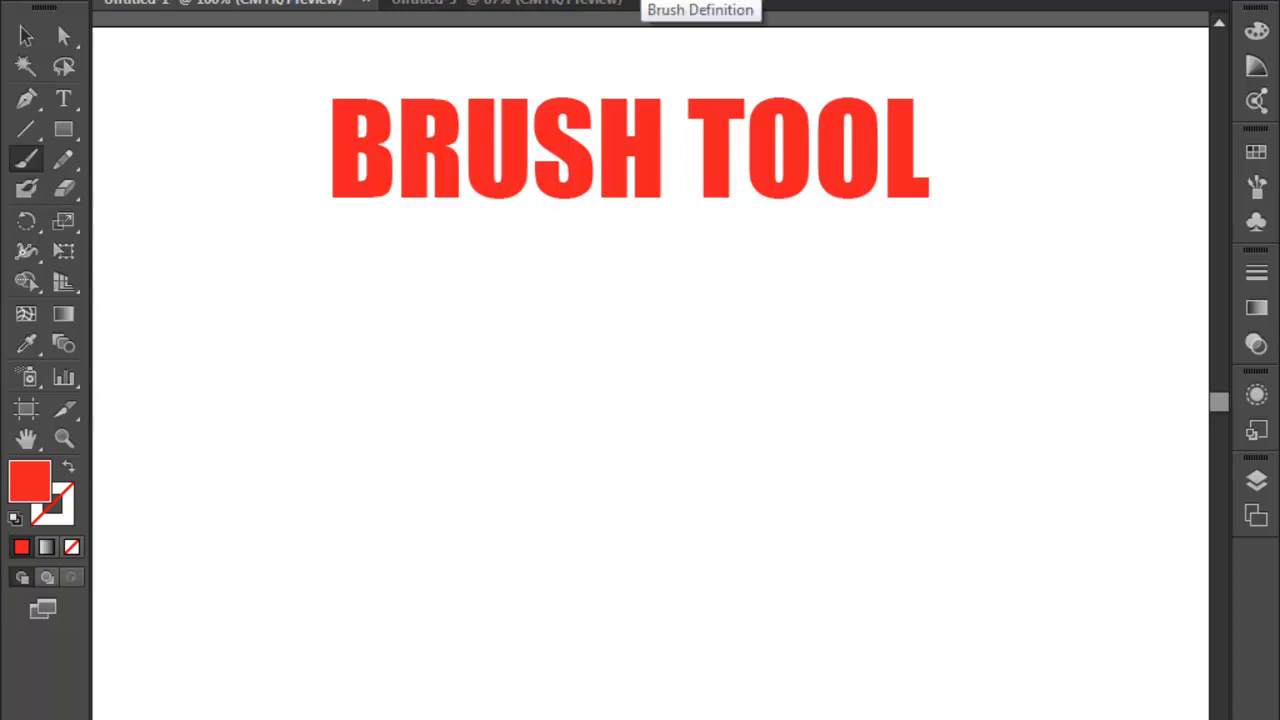
pyautogui.click(643, 2)
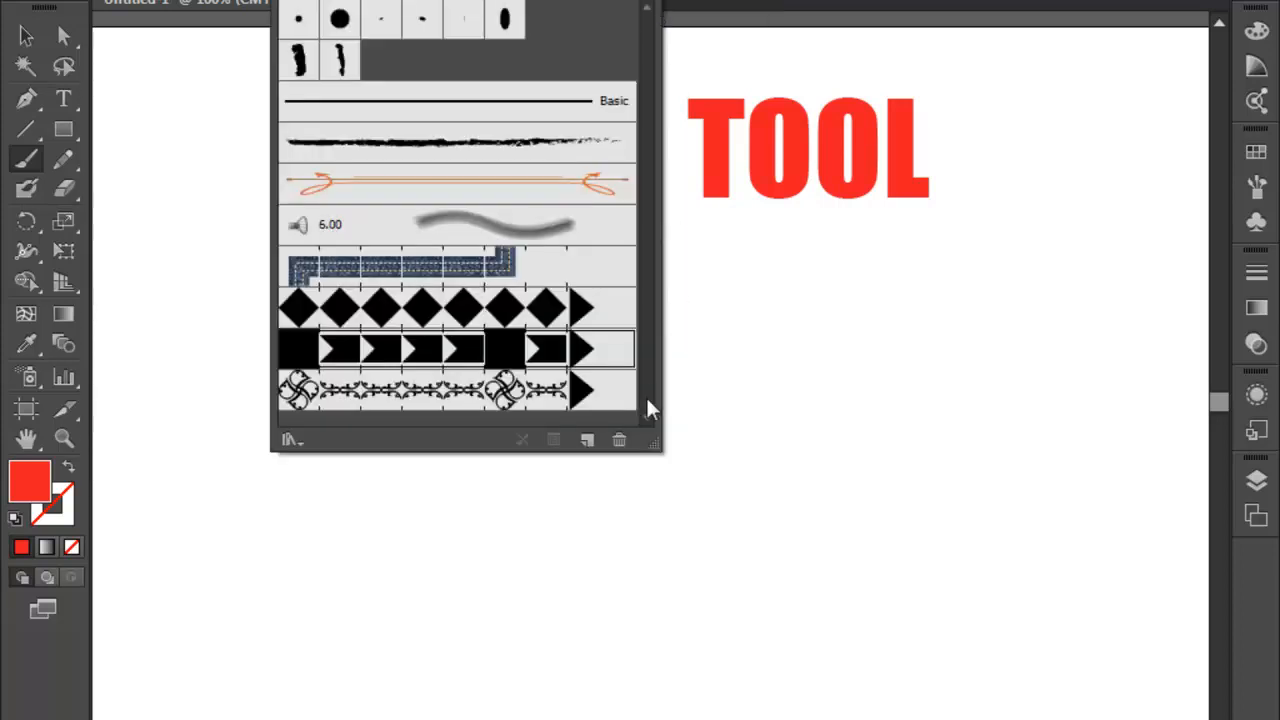
pyautogui.click(303, 451)
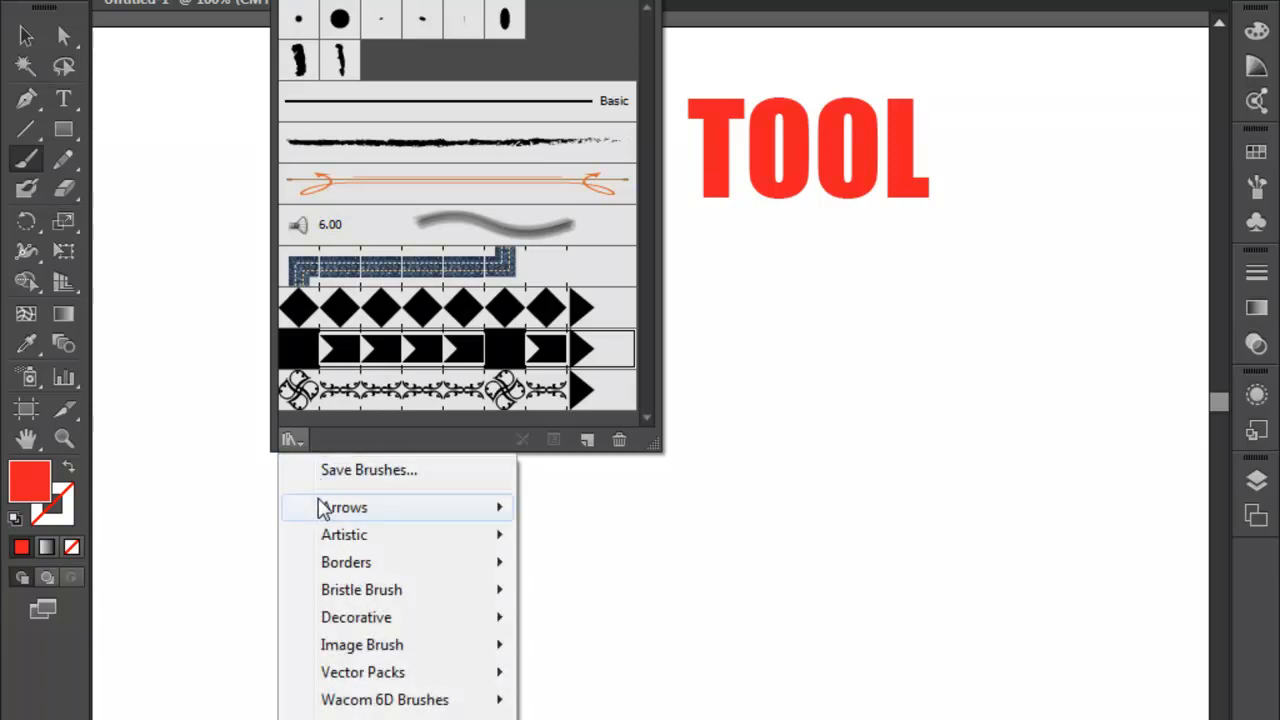
pyautogui.moveTo(400, 512)
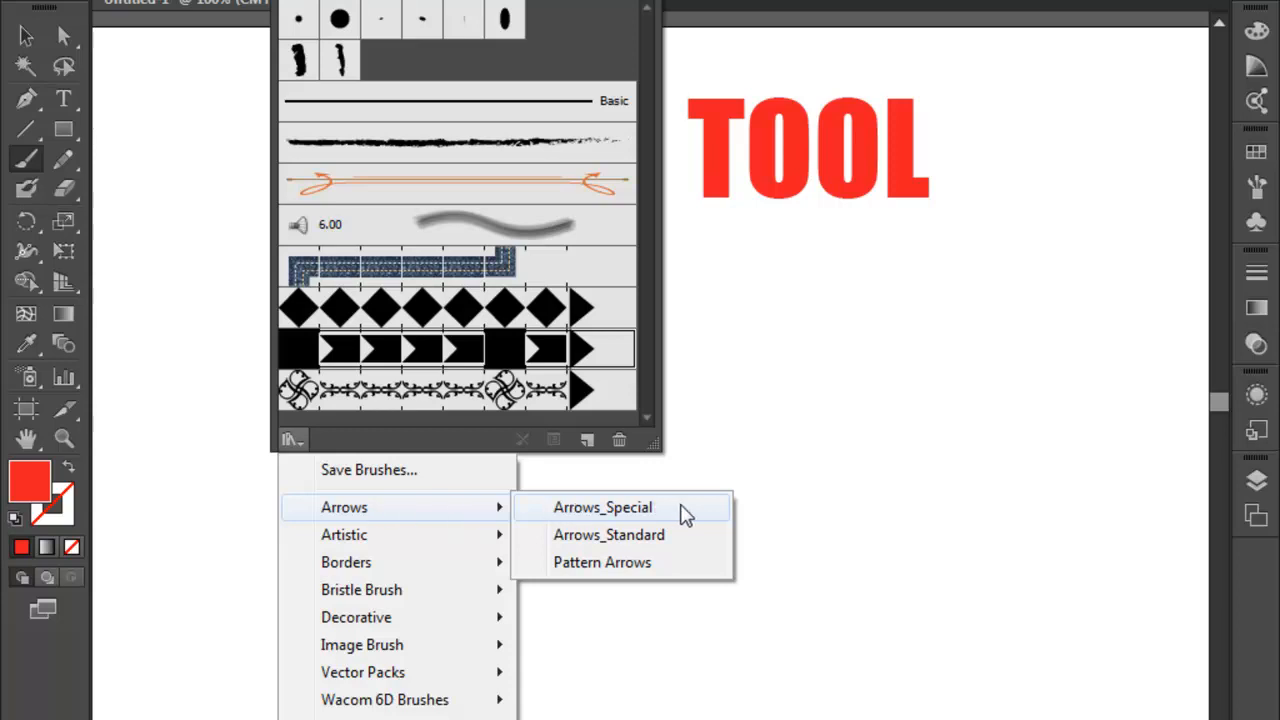
pyautogui.click(608, 512)
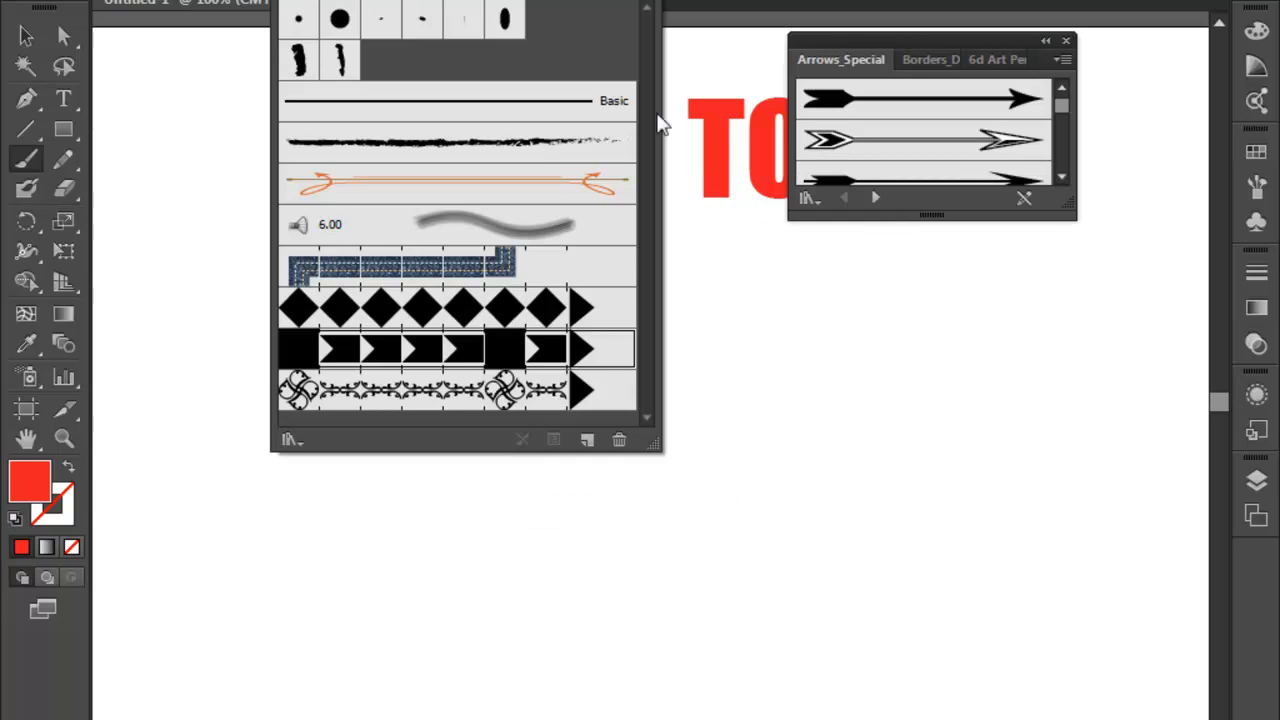
pyautogui.click(693, 3)
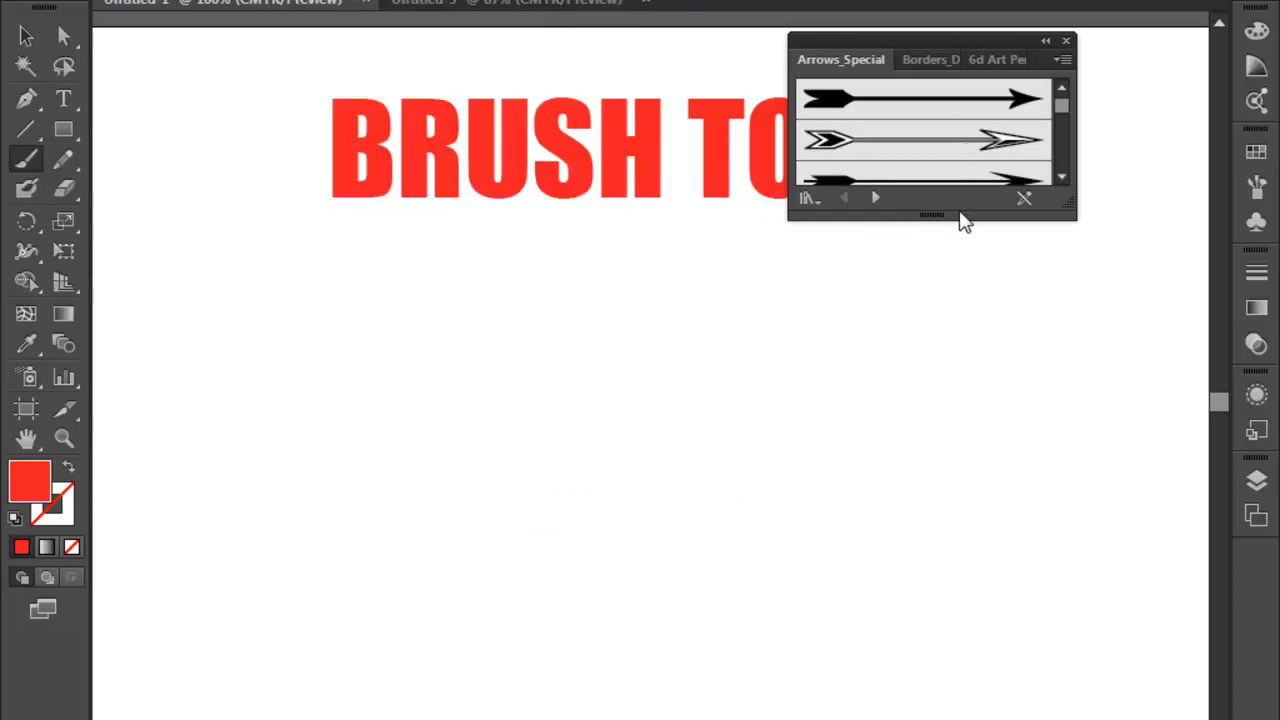
pyautogui.moveTo(920, 223); pyautogui.dragTo(913, 661)
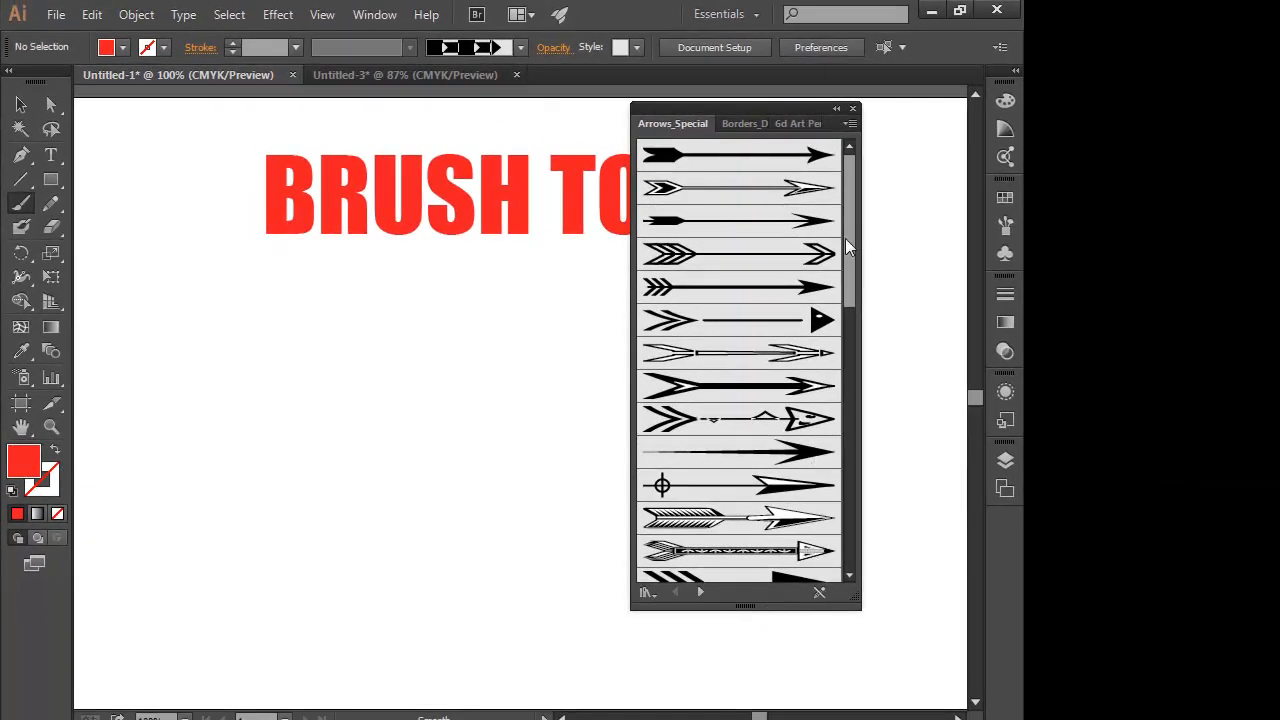
pyautogui.moveTo(849, 198)
pyautogui.mouseDown()
pyautogui.moveTo(865, 311)
pyautogui.moveTo(852, 380)
pyautogui.mouseUp()
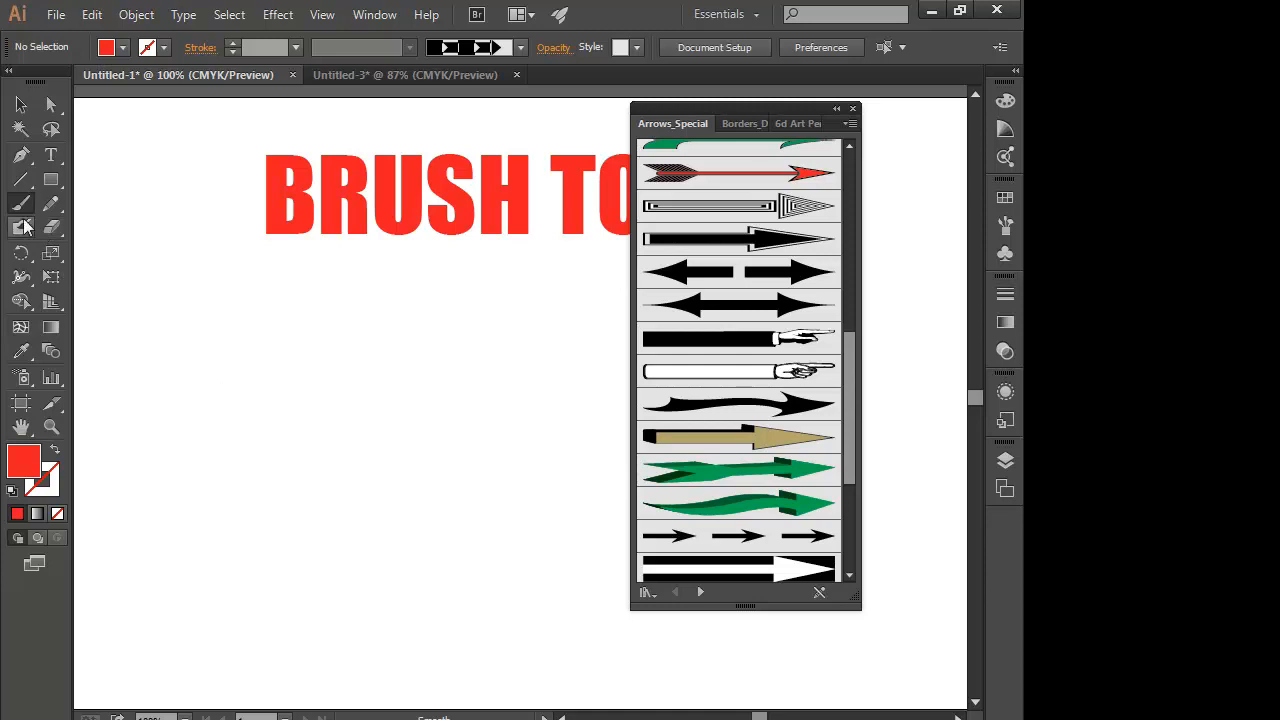
# - Draw a horizontal line below the title and apply the green arrow, white pointing-hand and black pointing-hand brushes to it in turn
pyautogui.click(20, 179)
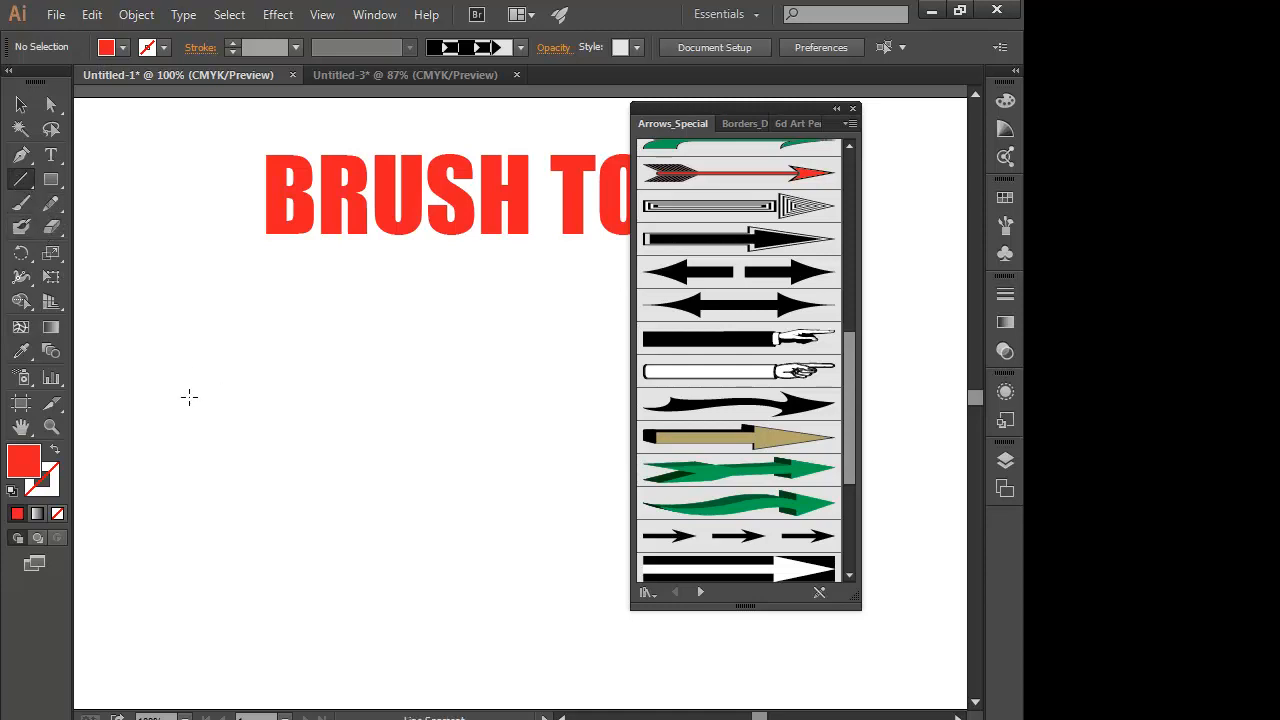
pyautogui.moveTo(189, 397); pyautogui.dragTo(486, 397)
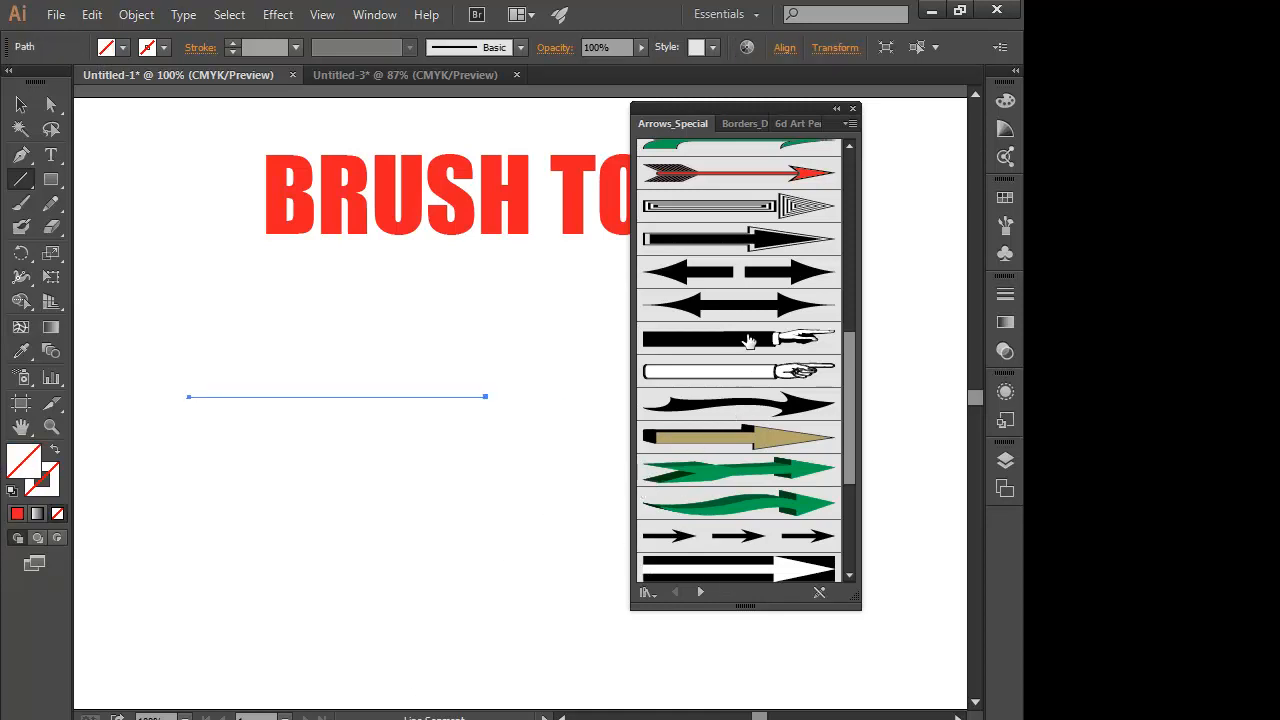
pyautogui.click(735, 470)
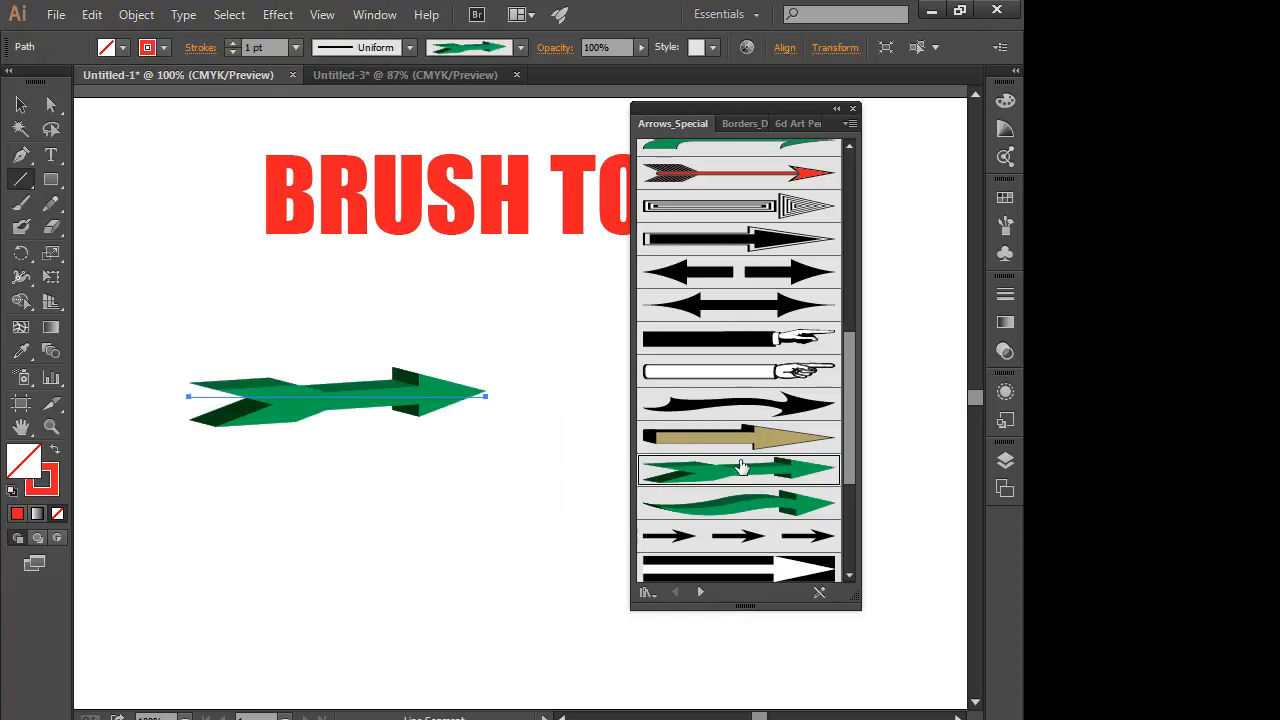
pyautogui.click(787, 376)
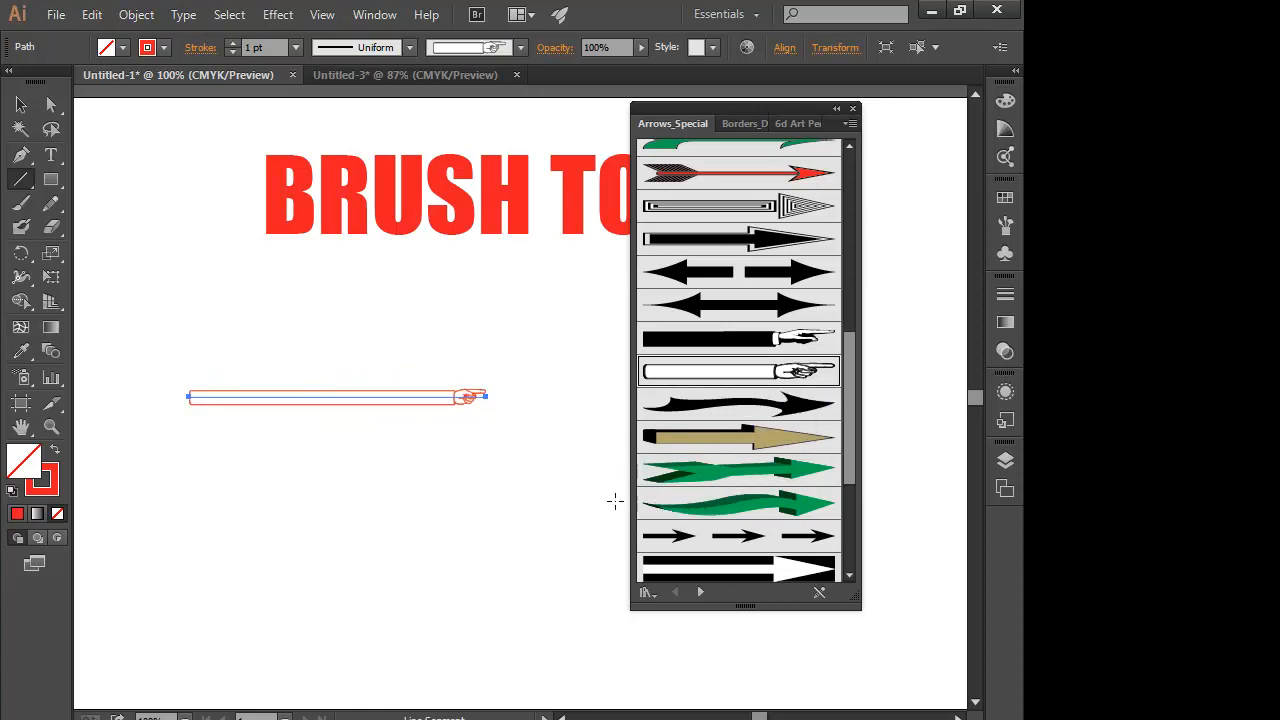
pyautogui.click(744, 344)
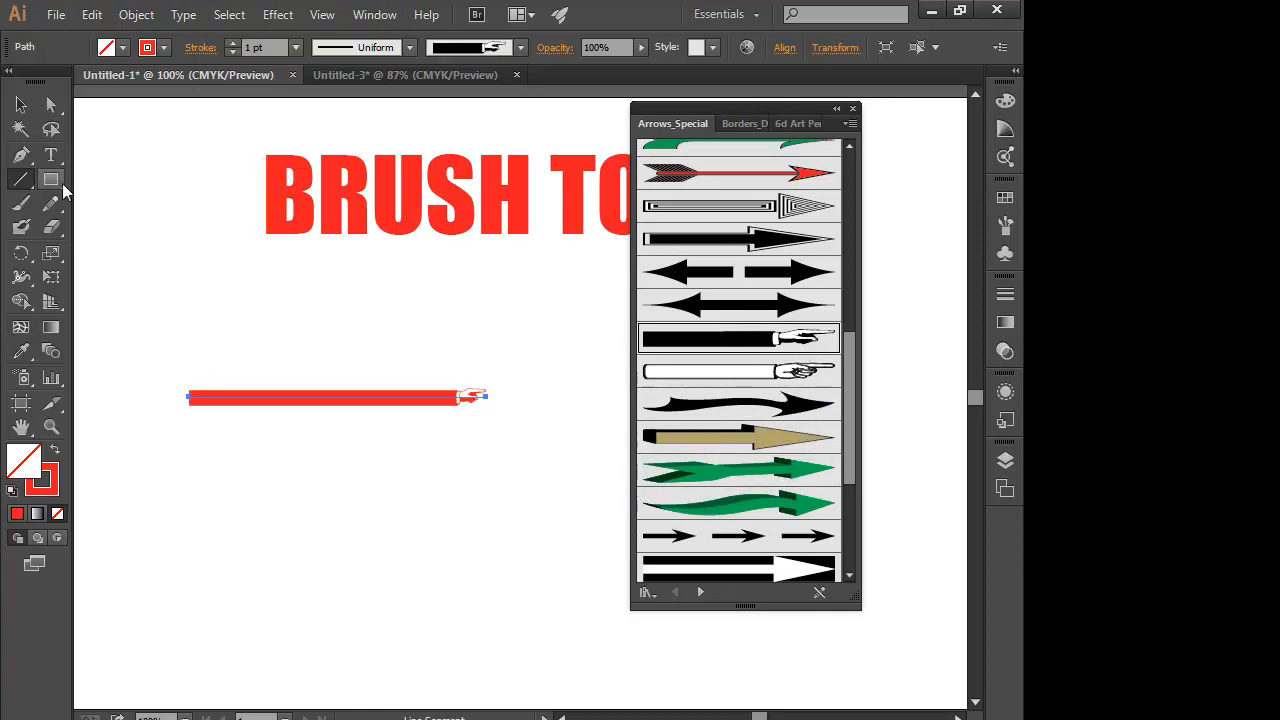
# - Move the brushed horizontal line up so it sits closer beneath the BRUSH TOOL title
pyautogui.click(18, 106)
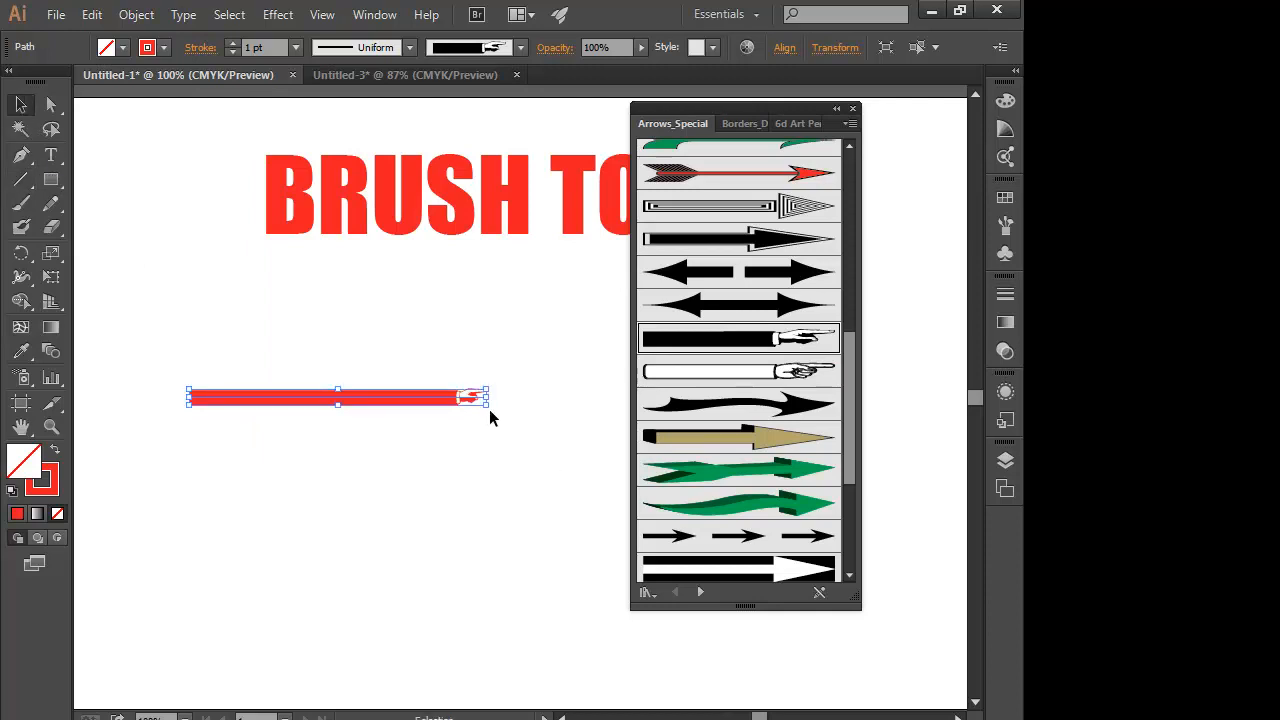
pyautogui.moveTo(340, 408); pyautogui.dragTo(337, 451)
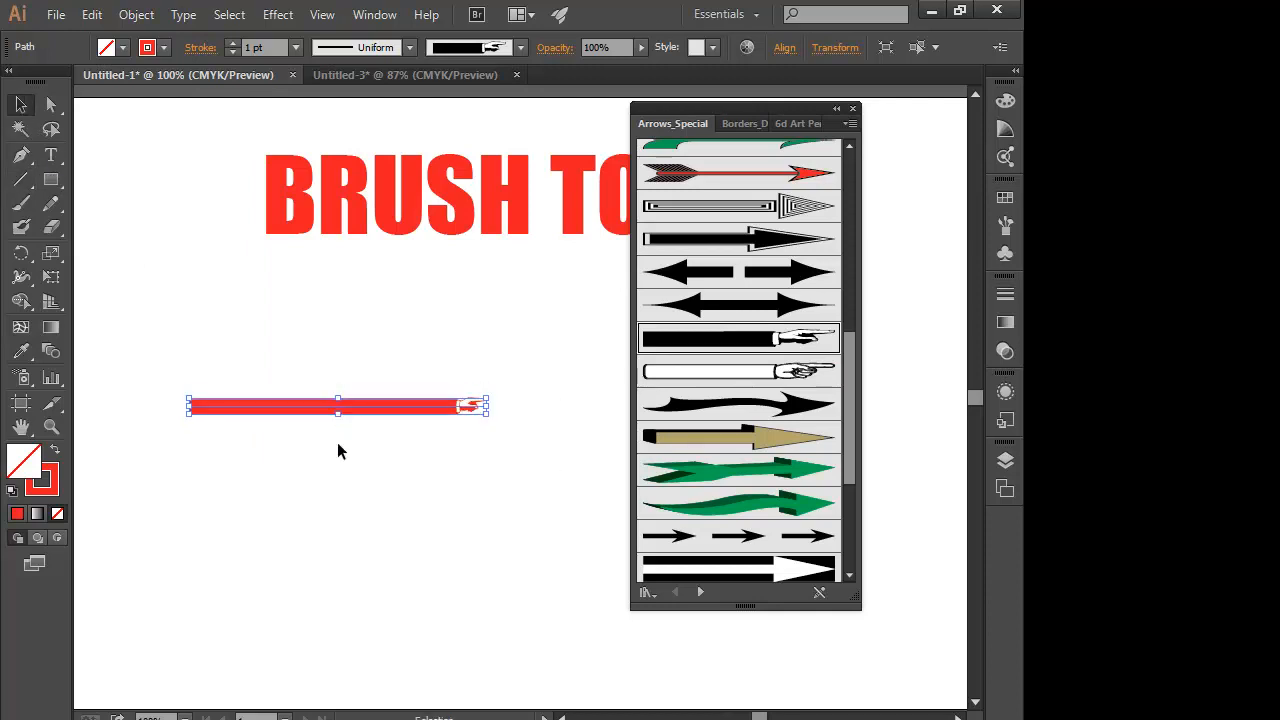
pyautogui.click(385, 448)
pyautogui.moveTo(383, 406); pyautogui.dragTo(363, 339)
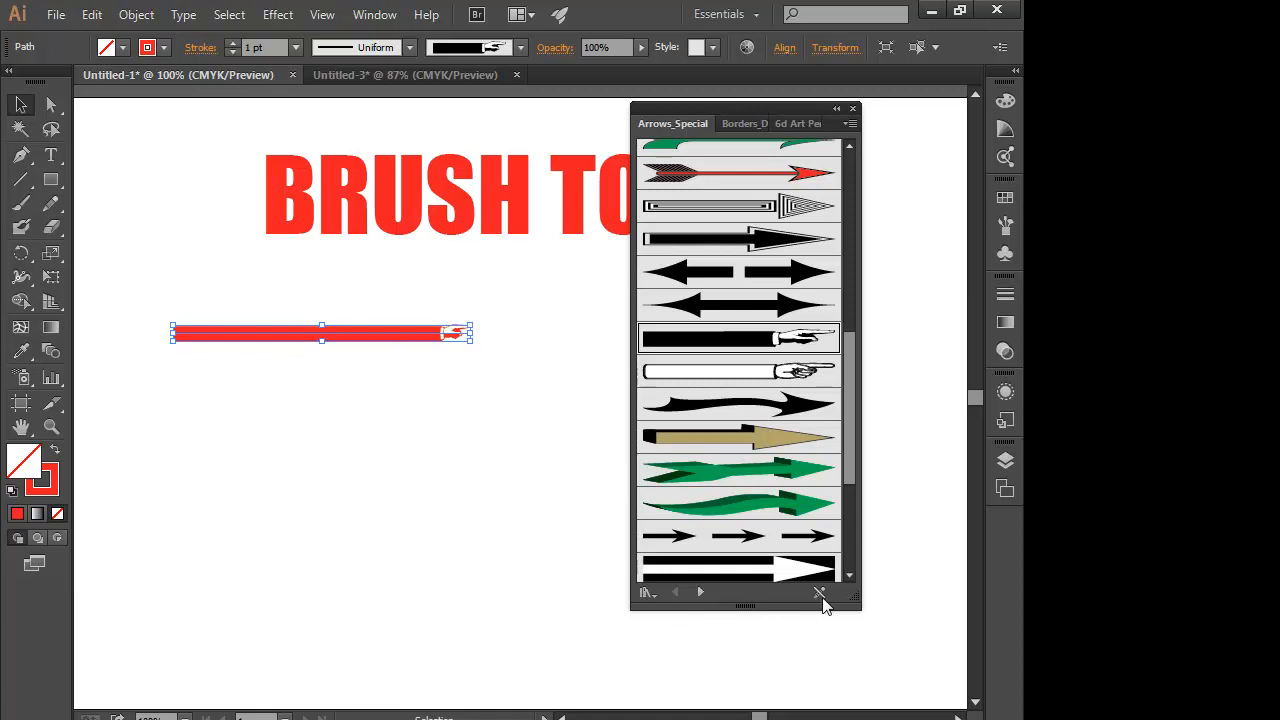
# - Close the Arrows_Special library and remove the brush stroke from the selected line
pyautogui.click(853, 111)
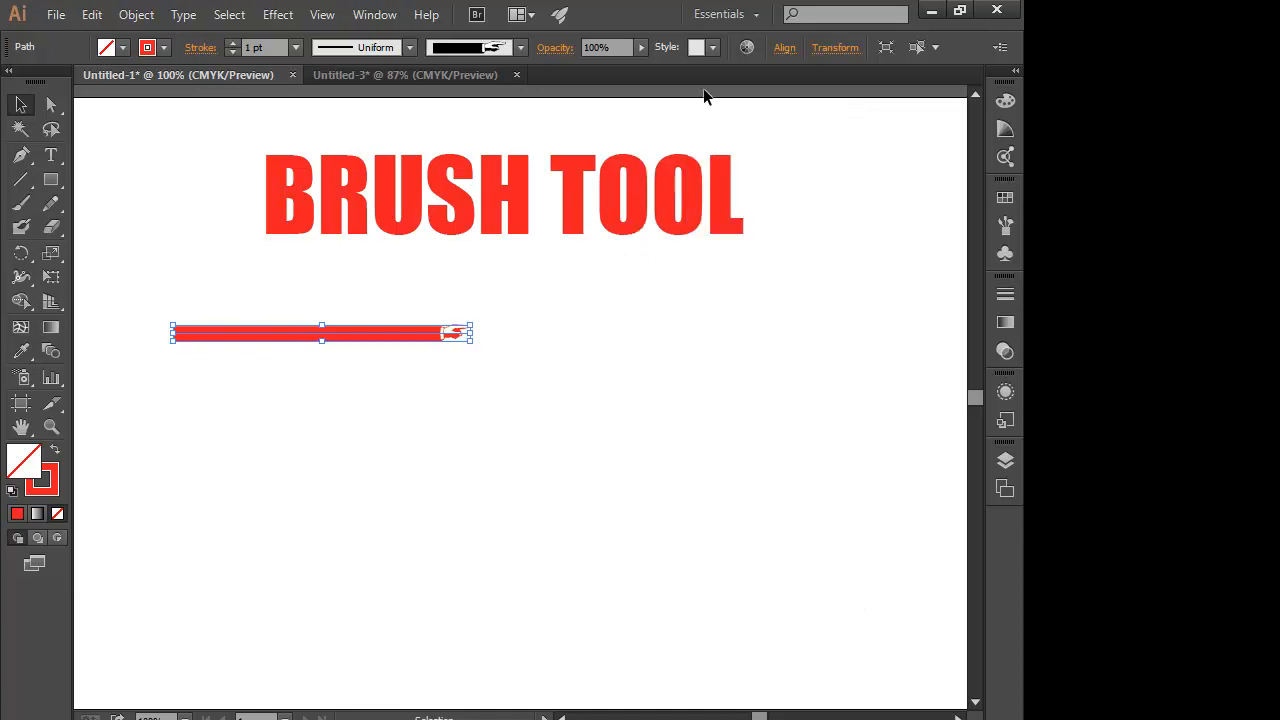
pyautogui.click(520, 47)
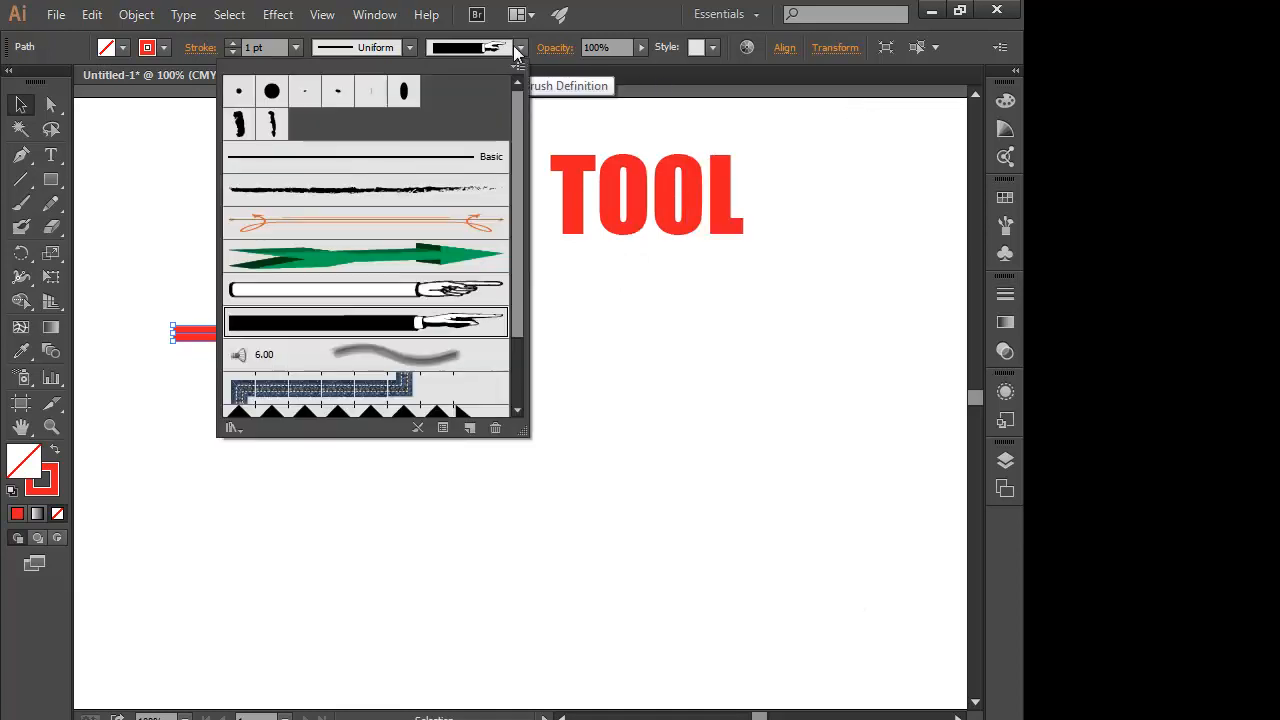
pyautogui.click(416, 429)
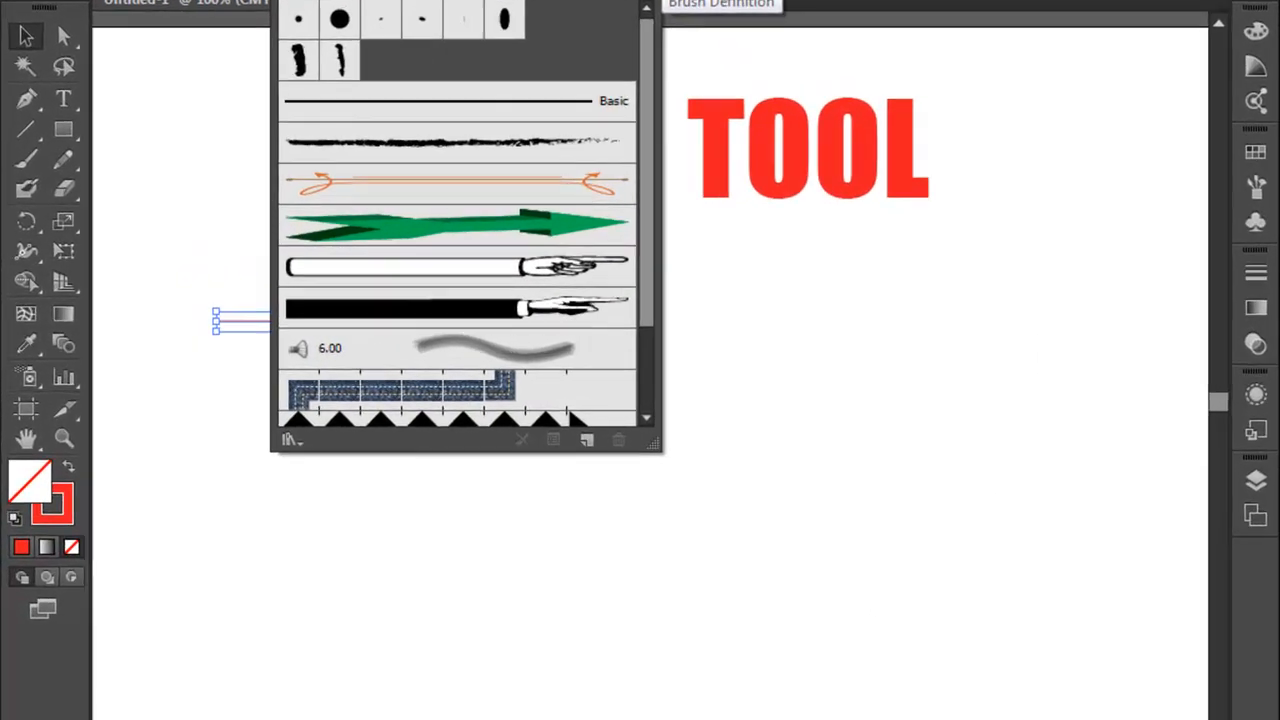
pyautogui.click(522, 48)
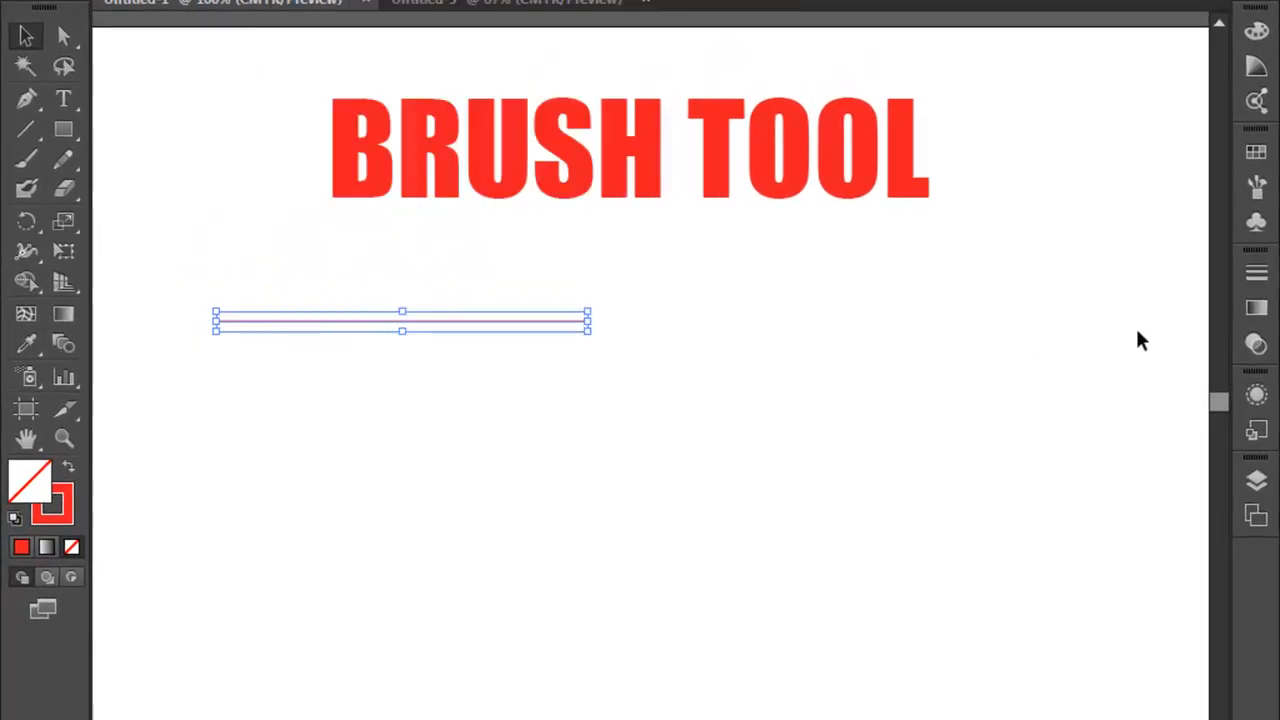
# - Open the Pattern Arrows brush library and enlarge it to look through its pattern brushes
pyautogui.click(1257, 186)
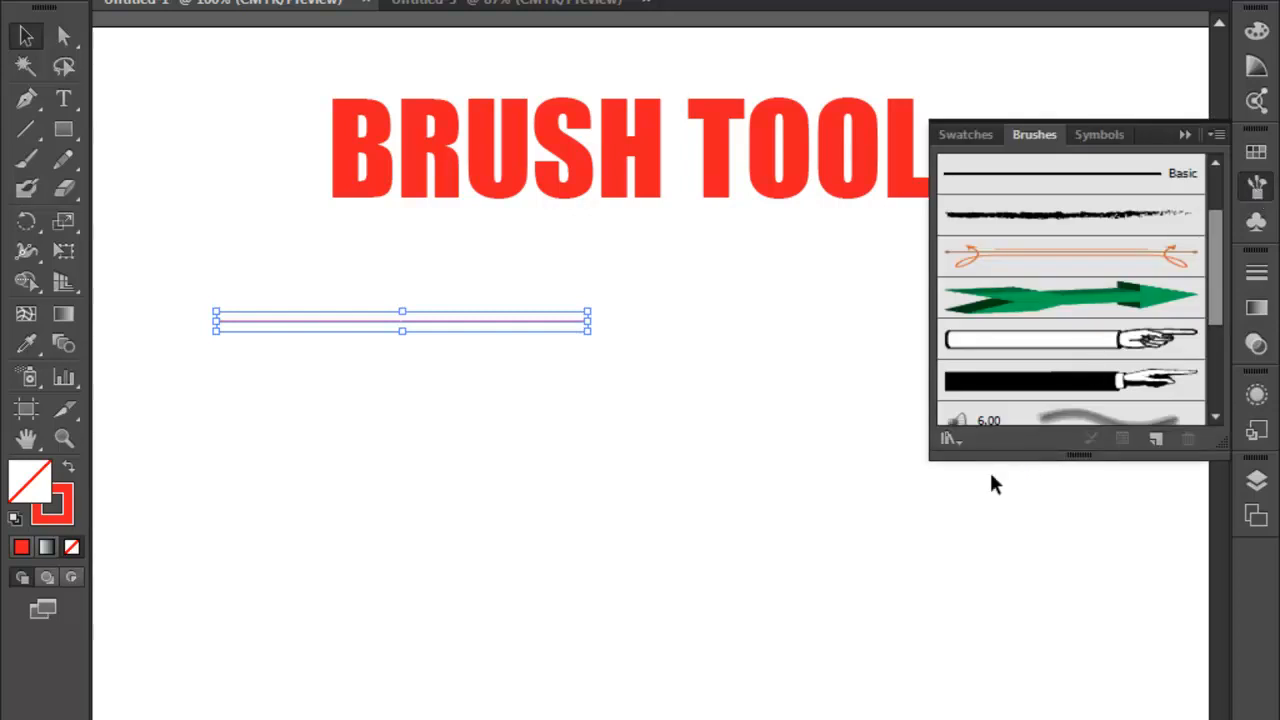
pyautogui.click(955, 441)
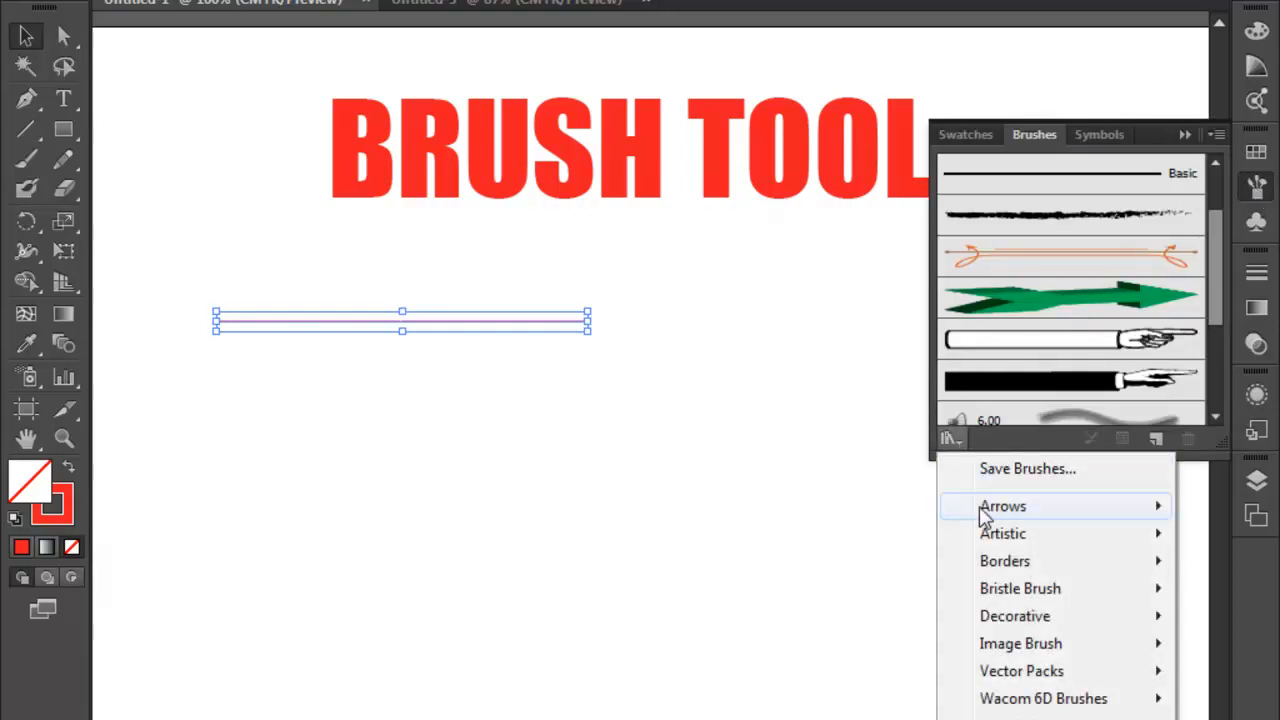
pyautogui.moveTo(986, 510)
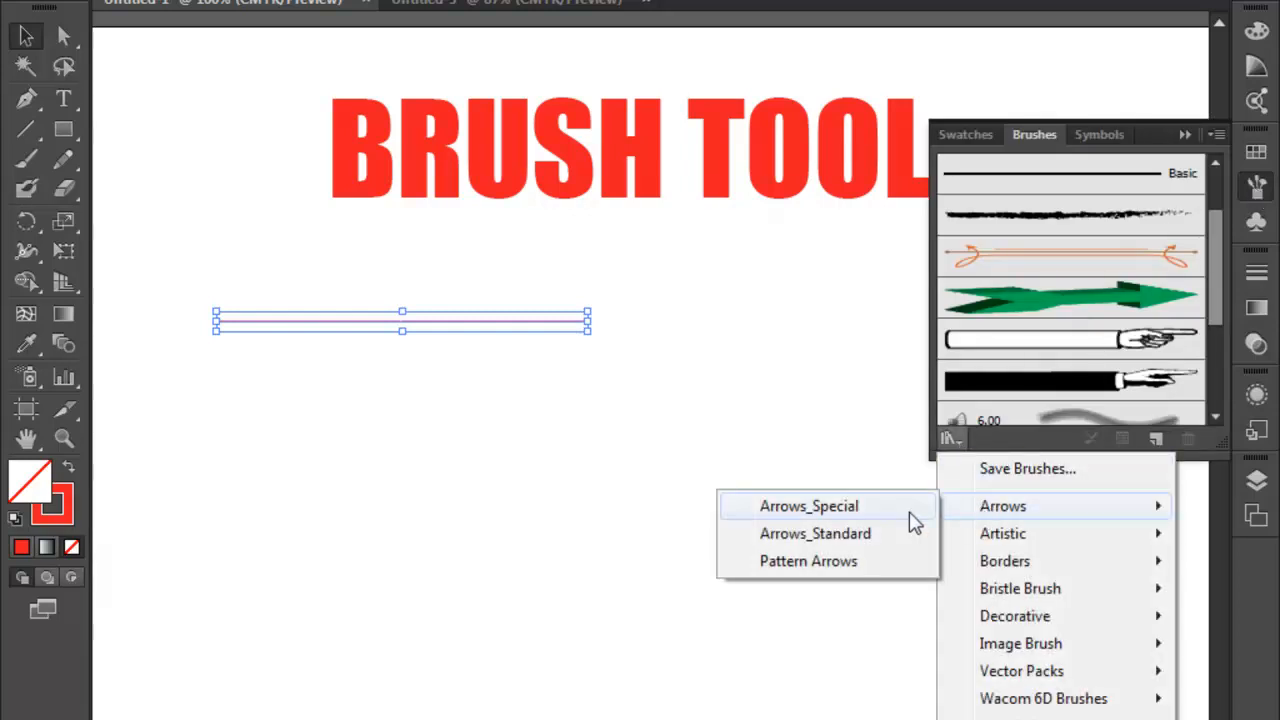
pyautogui.click(796, 561)
pyautogui.moveTo(938, 216); pyautogui.dragTo(932, 676)
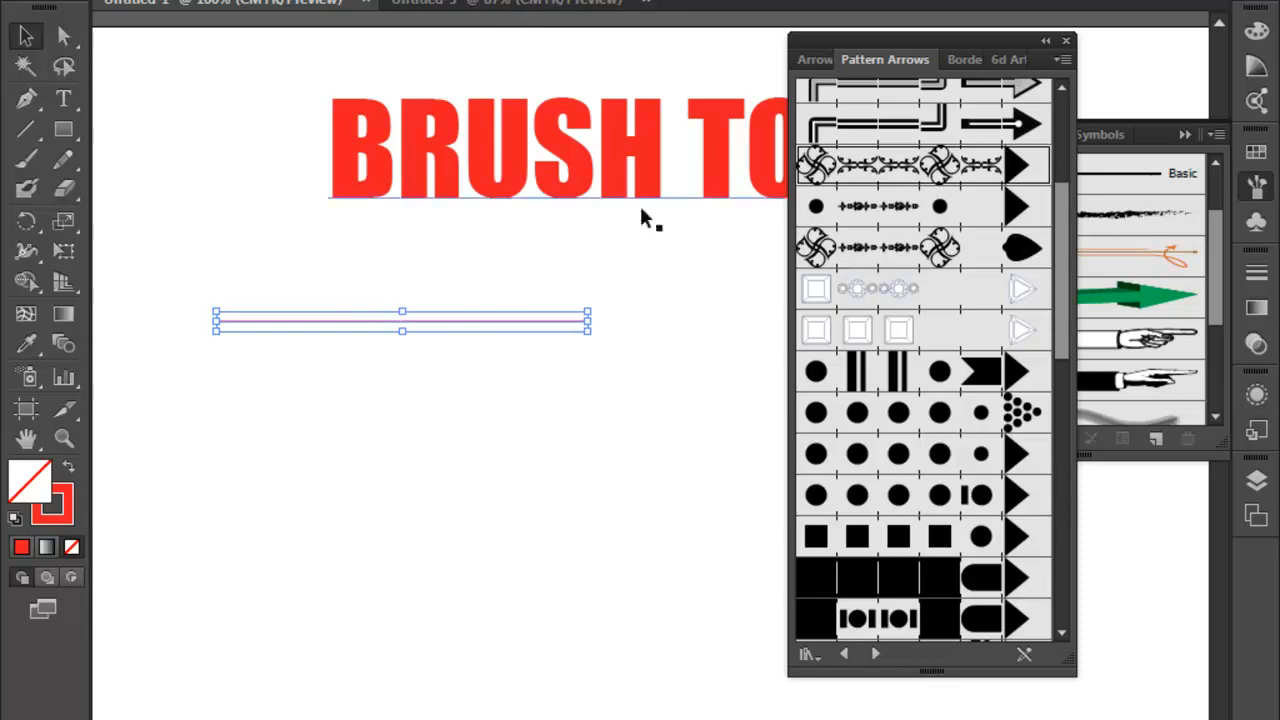
# - Close the Pattern Arrows library and delete the horizontal line below the title
pyautogui.click(1066, 41)
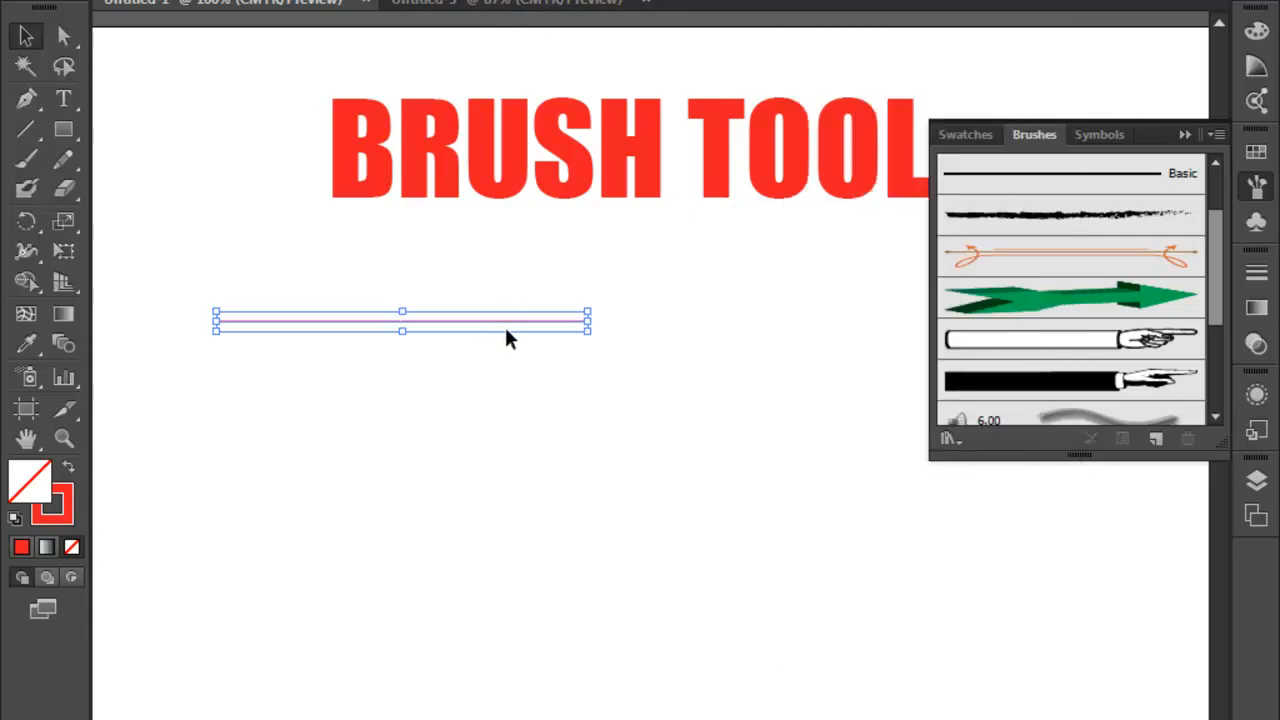
pyautogui.press('Delete')
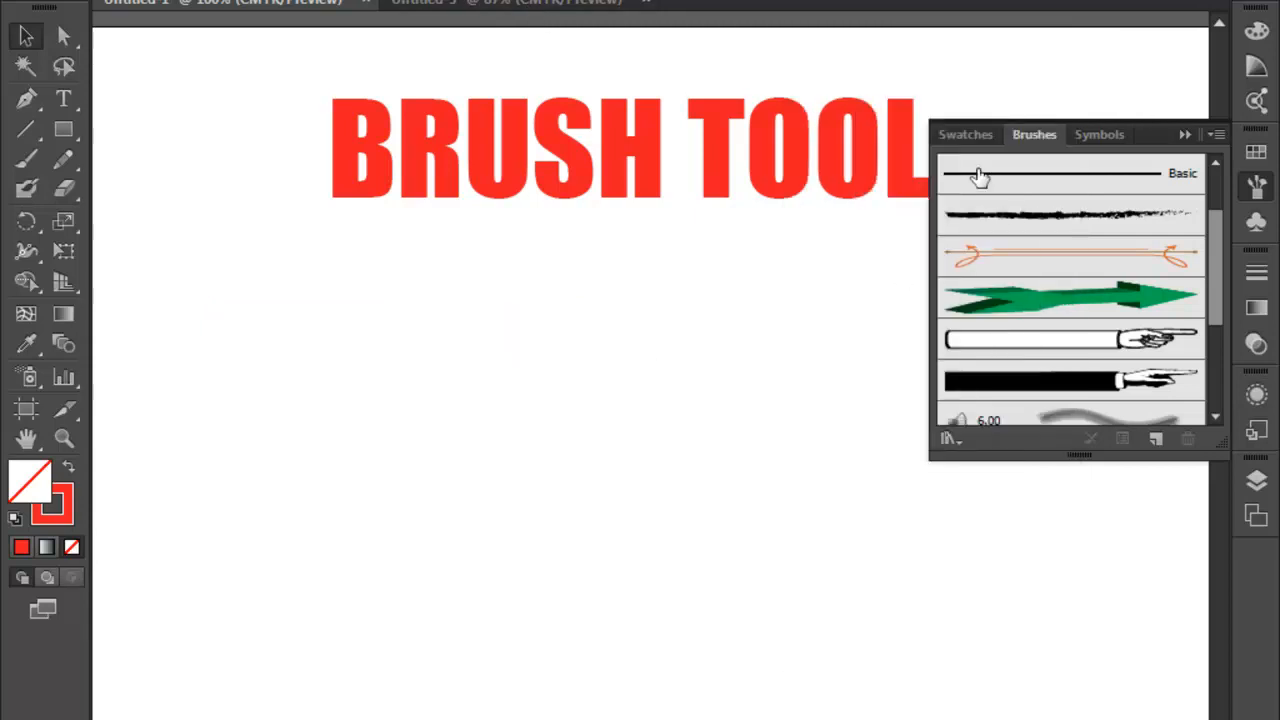
# - Switch to the Untitled-3 document and paint a wavy stroke rising across the artboard with the Paintbrush tool and the blue rectangle brush
pyautogui.click(495, 4)
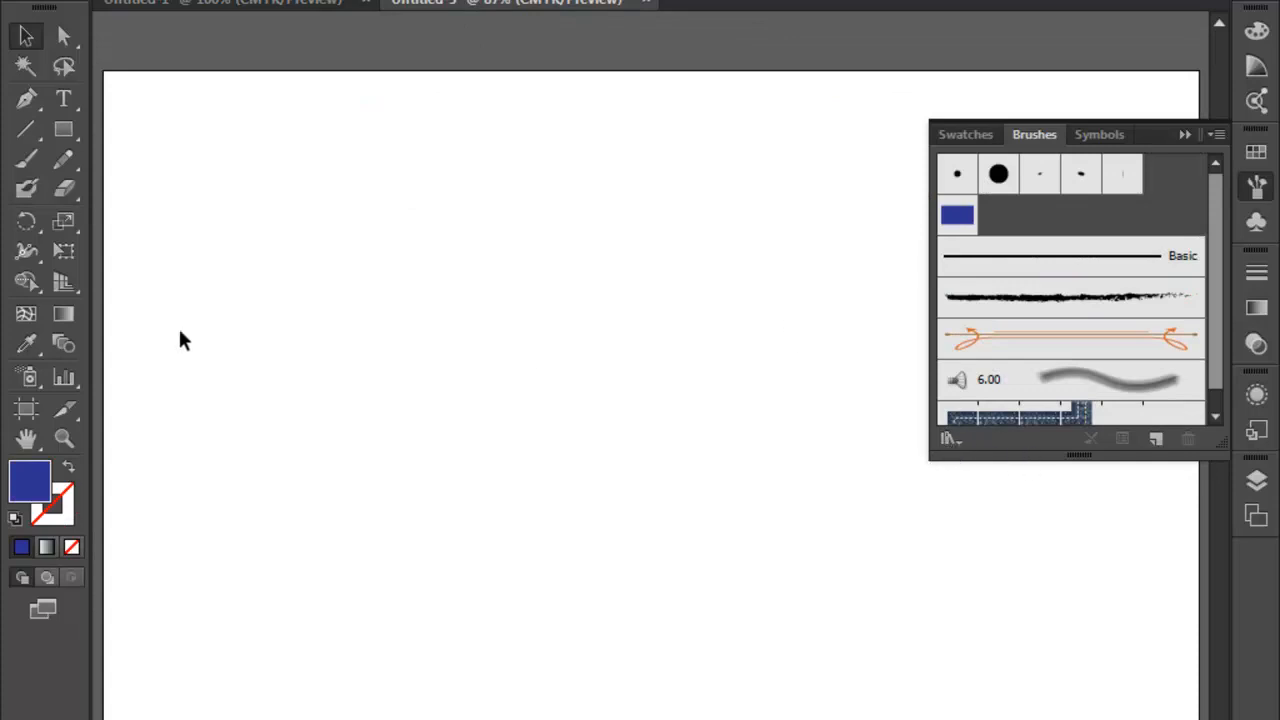
pyautogui.click(27, 162)
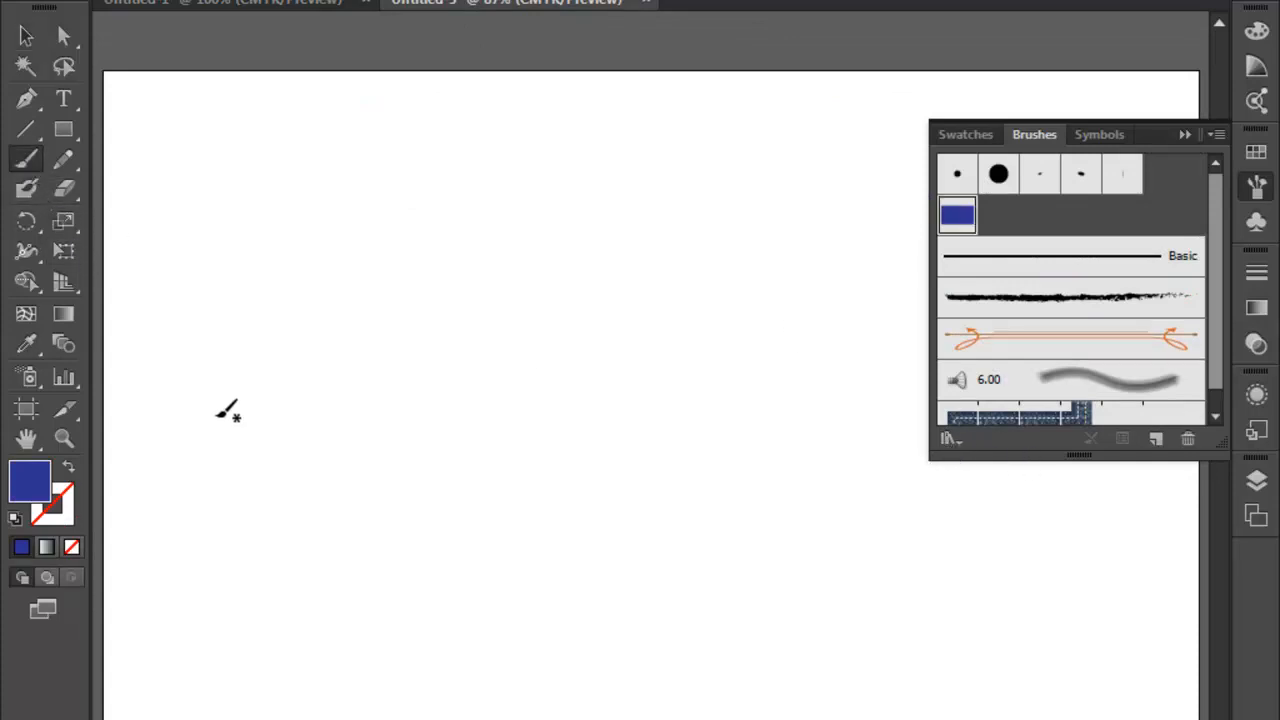
pyautogui.moveTo(216, 418); pyautogui.dragTo(435, 330)
pyautogui.moveTo(823, 177); pyautogui.dragTo(826, 175)
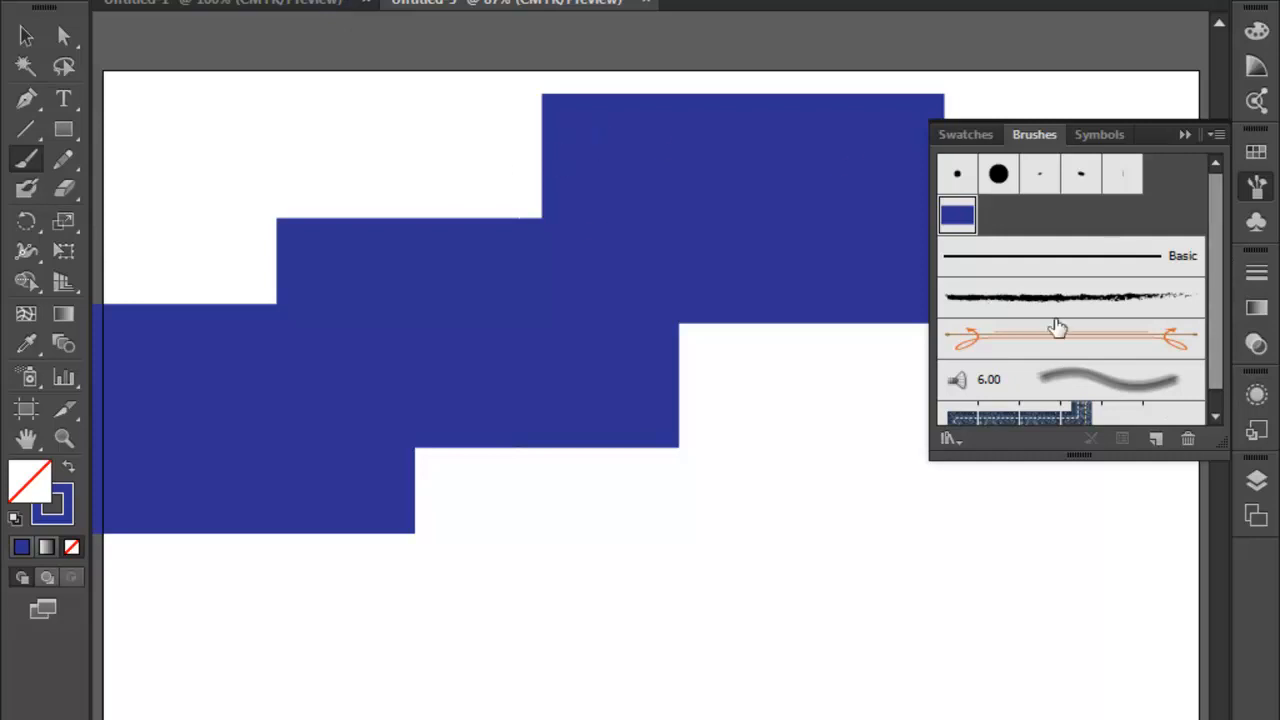
# - Select the painted stroke and compare the 5 pt. Round and Charcoal - Feather brushes on it, finishing with 5 pt. Round
pyautogui.click(958, 177)
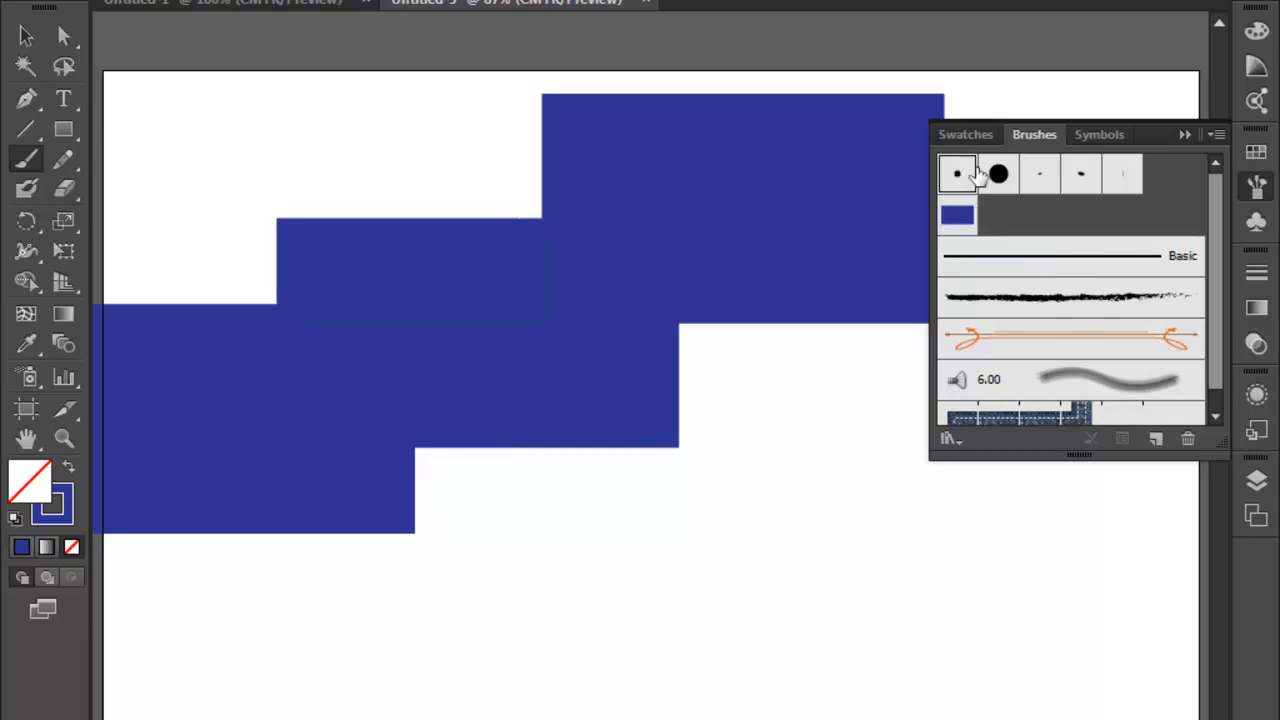
pyautogui.click(1027, 296)
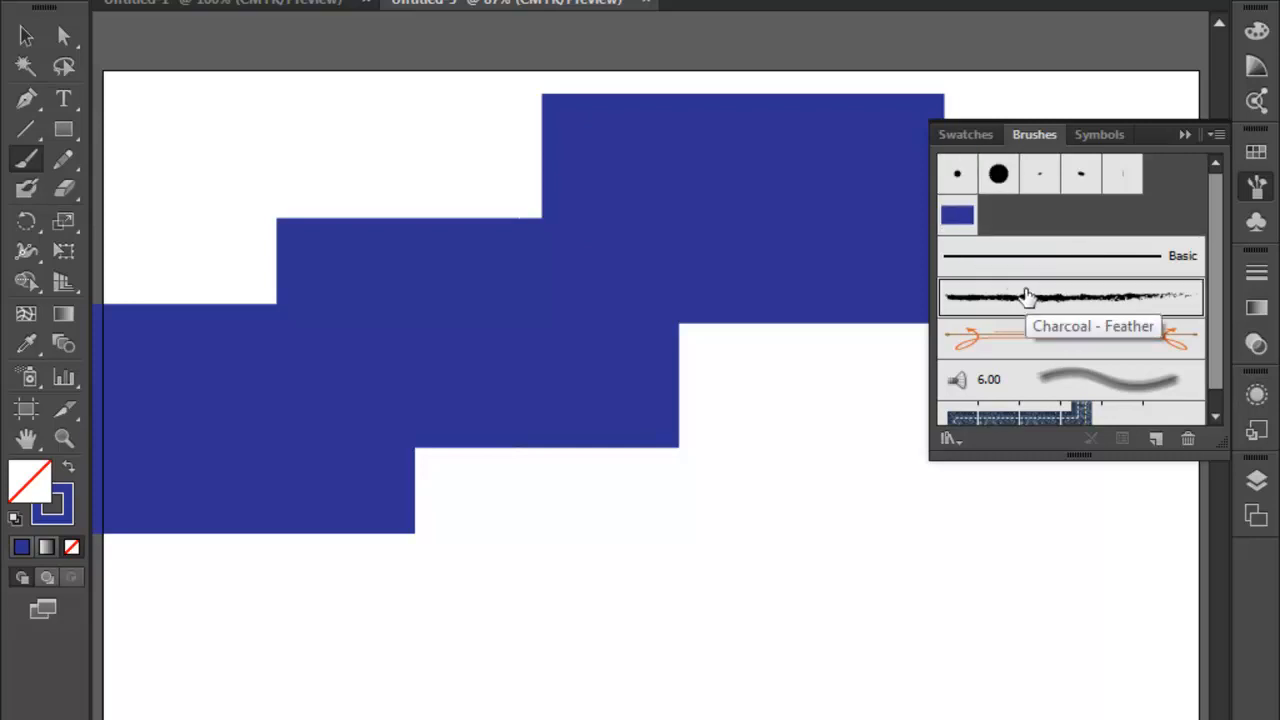
pyautogui.click(27, 40)
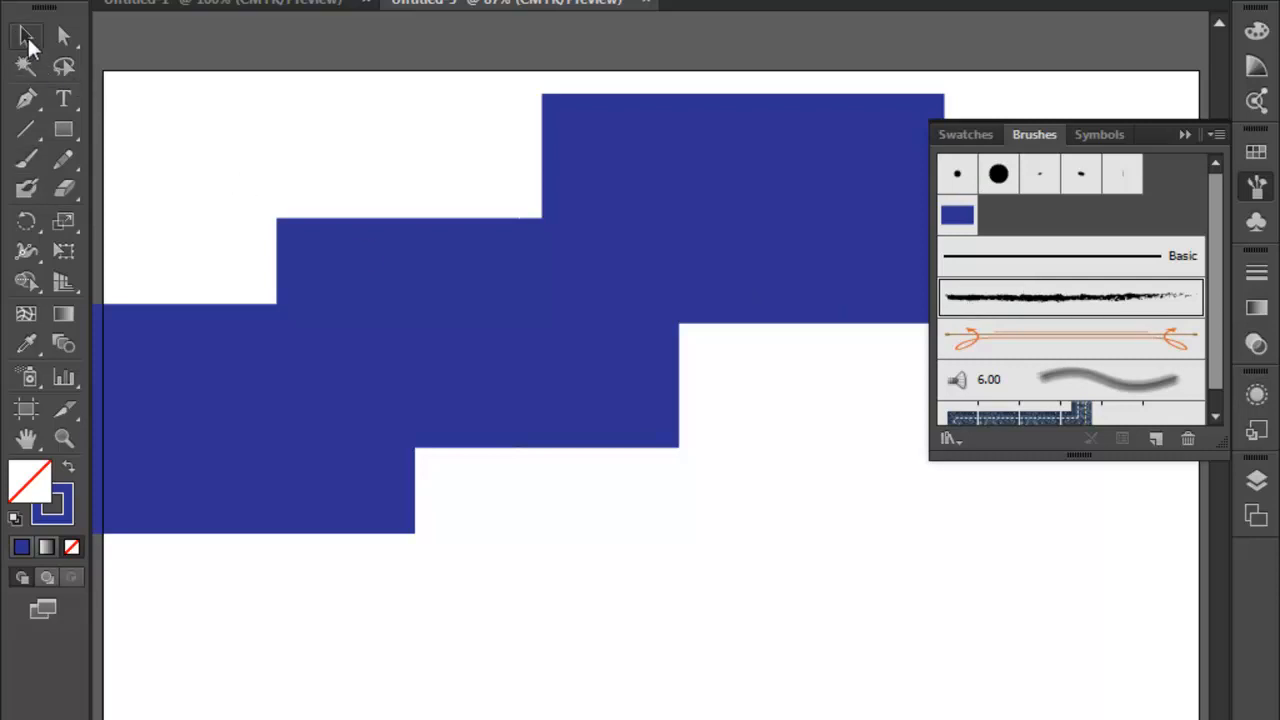
pyautogui.click(286, 280)
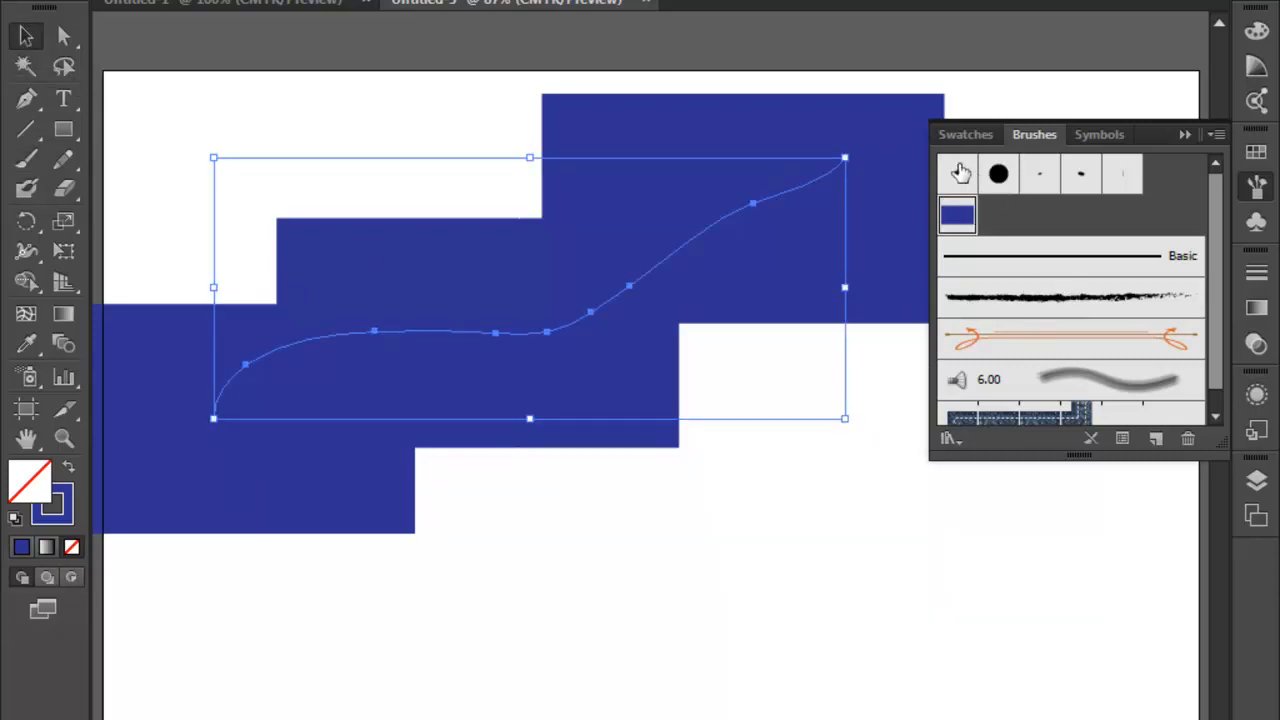
pyautogui.click(957, 174)
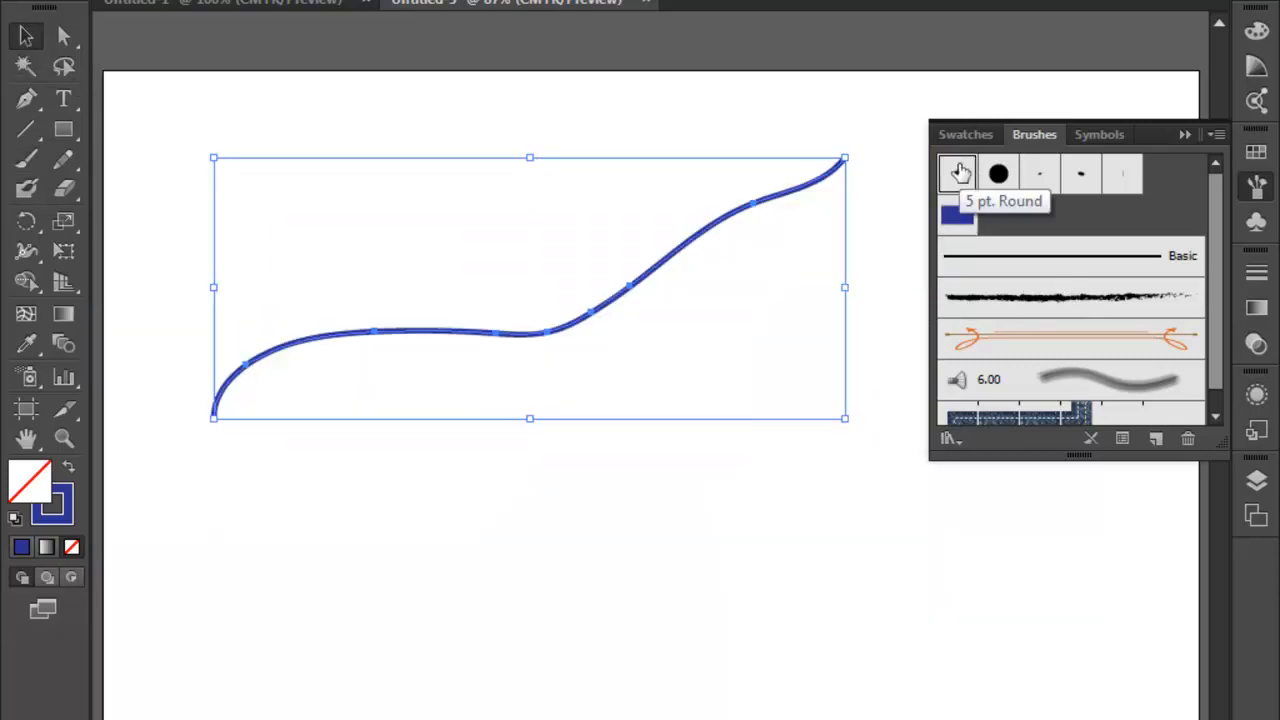
pyautogui.click(1033, 298)
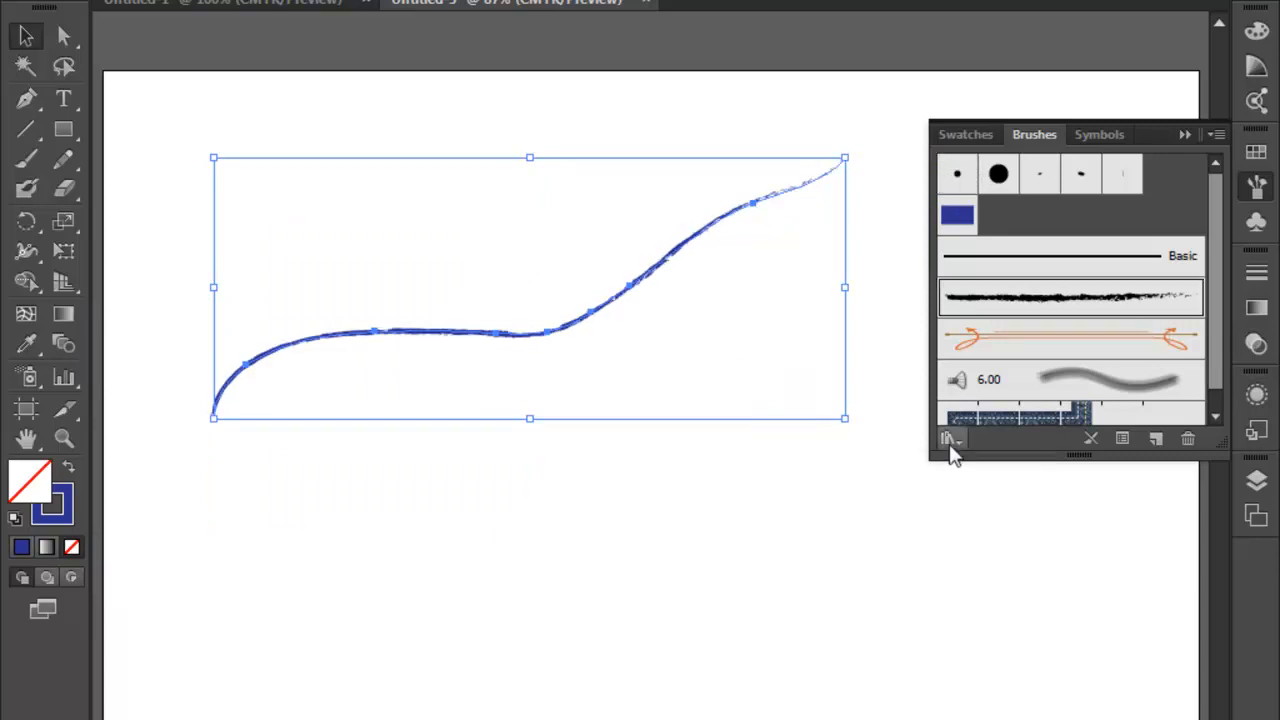
pyautogui.click(957, 174)
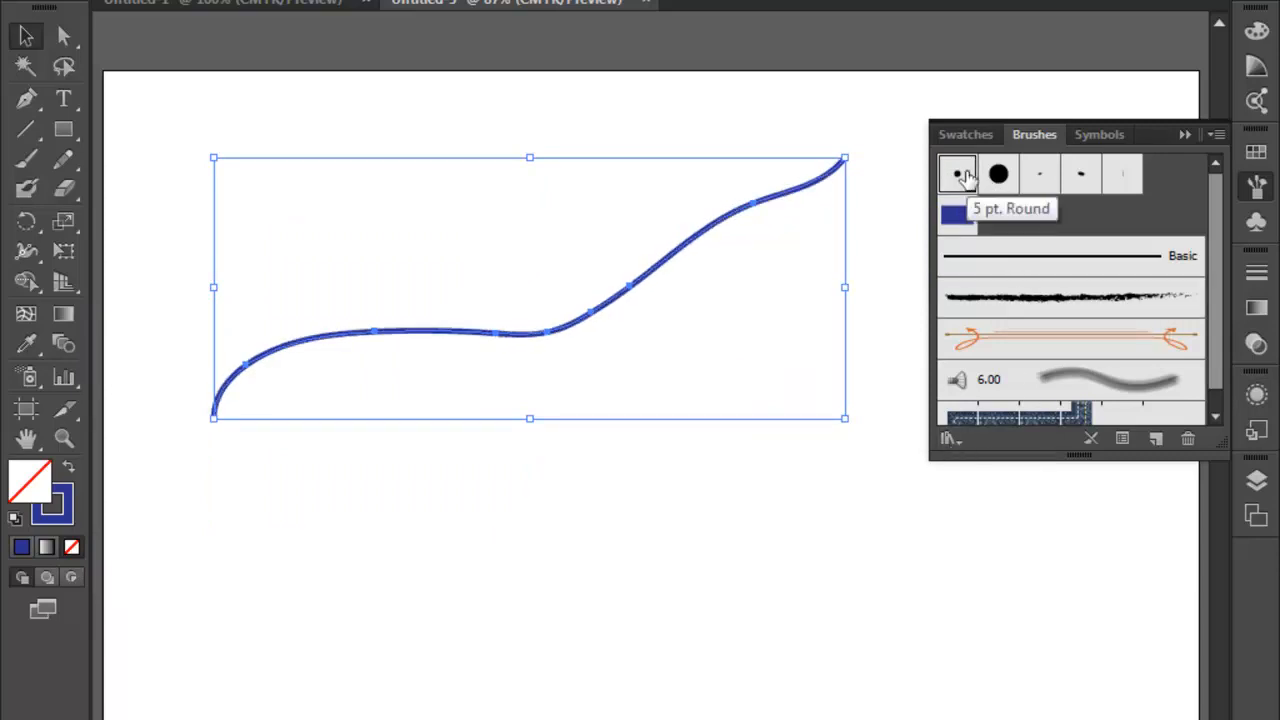
# - Apply the Elegant Curl Arrow Brush and the similar ornamental brush below it to the stroke from the Pattern Arrows library, then close the library
pyautogui.click(962, 446)
pyautogui.moveTo(991, 507)
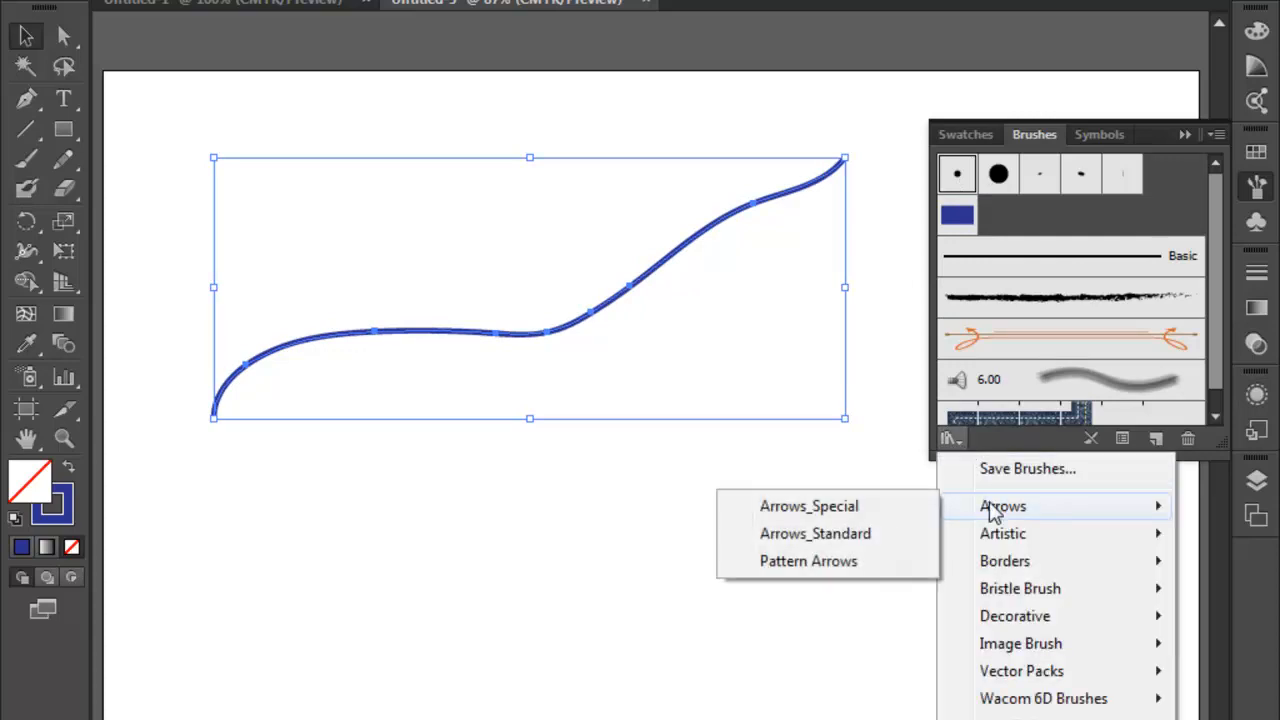
pyautogui.click(775, 561)
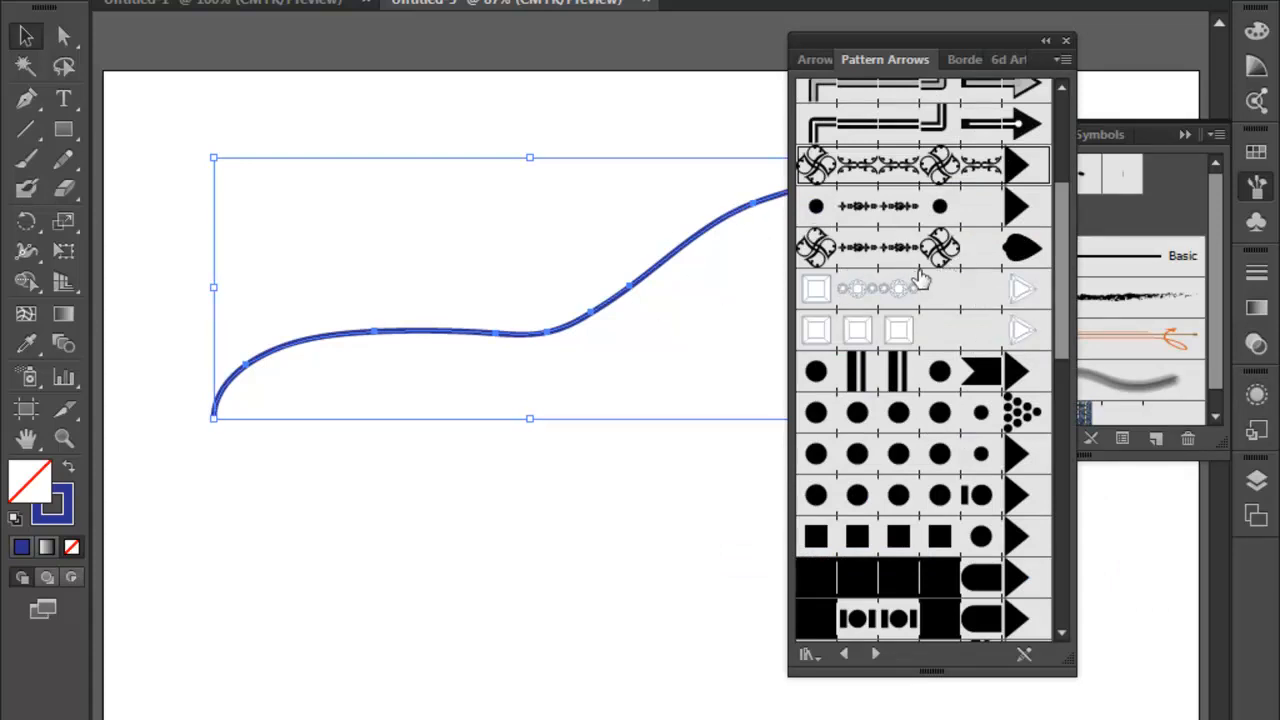
pyautogui.moveTo(1063, 265)
pyautogui.mouseDown()
pyautogui.moveTo(1094, 434)
pyautogui.moveTo(1094, 530)
pyautogui.moveTo(1069, 343)
pyautogui.moveTo(1082, 165)
pyautogui.moveTo(1068, 232)
pyautogui.mouseUp()
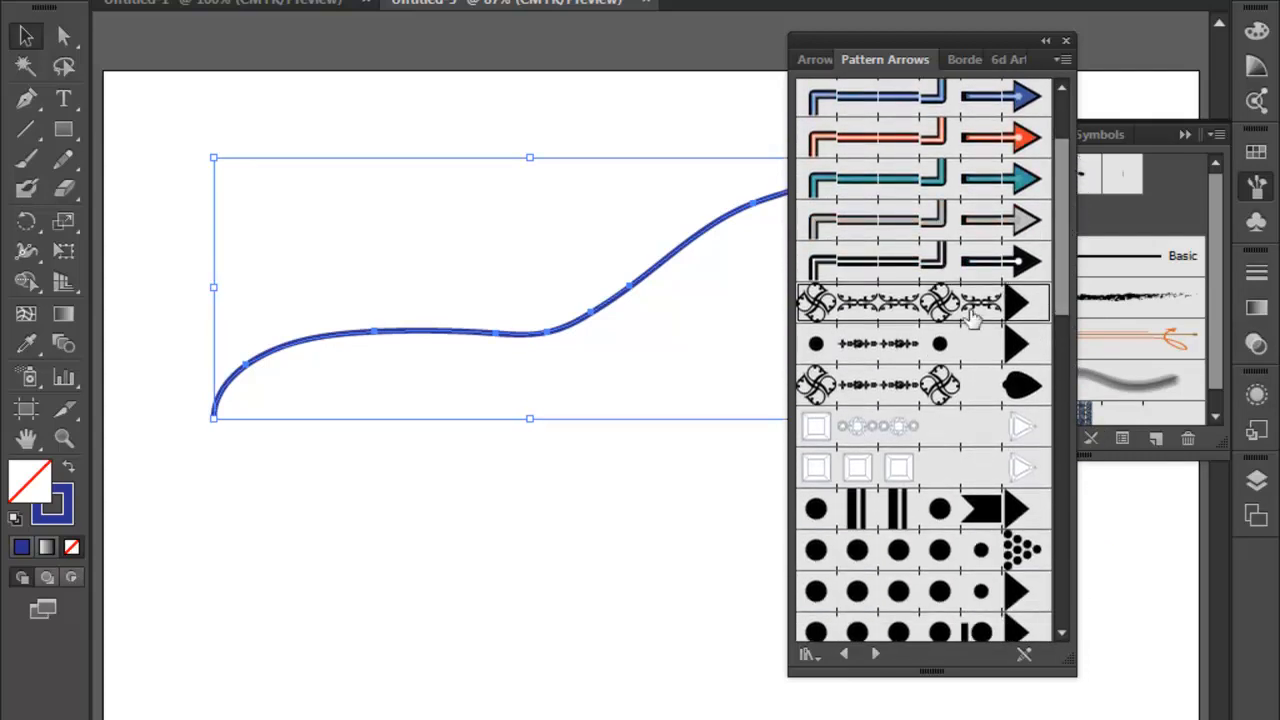
pyautogui.click(940, 305)
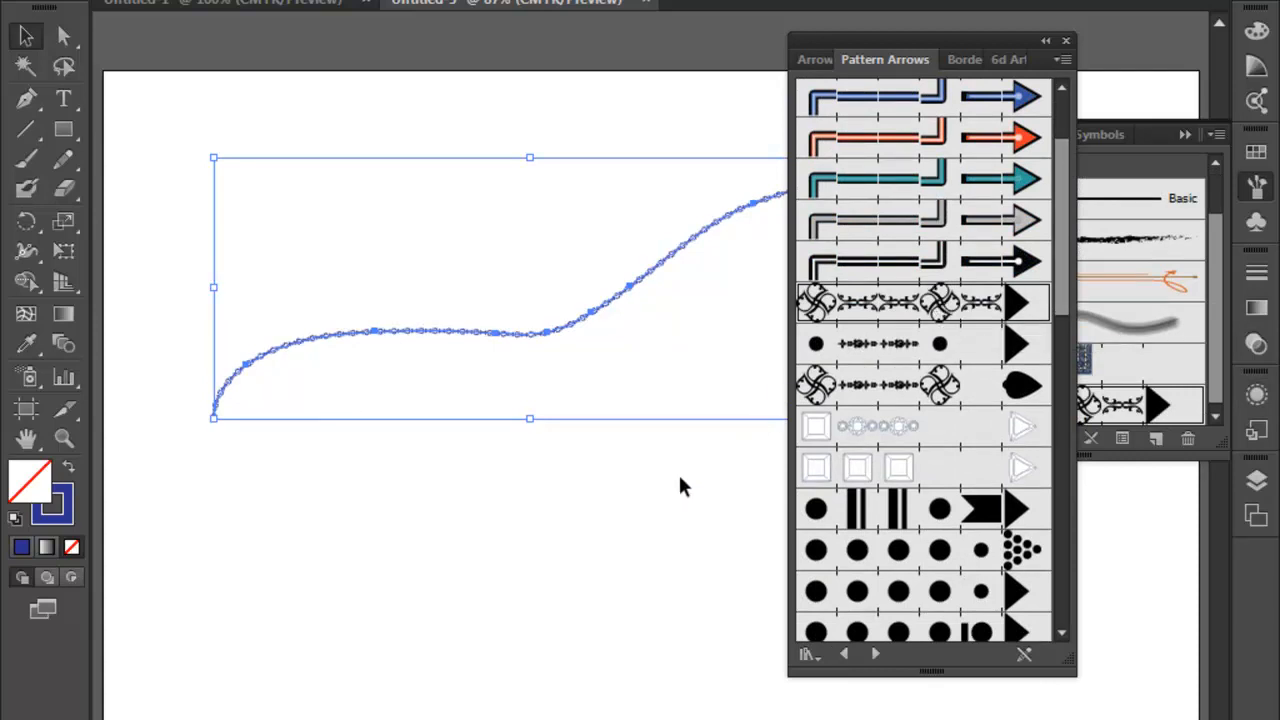
pyautogui.click(905, 373)
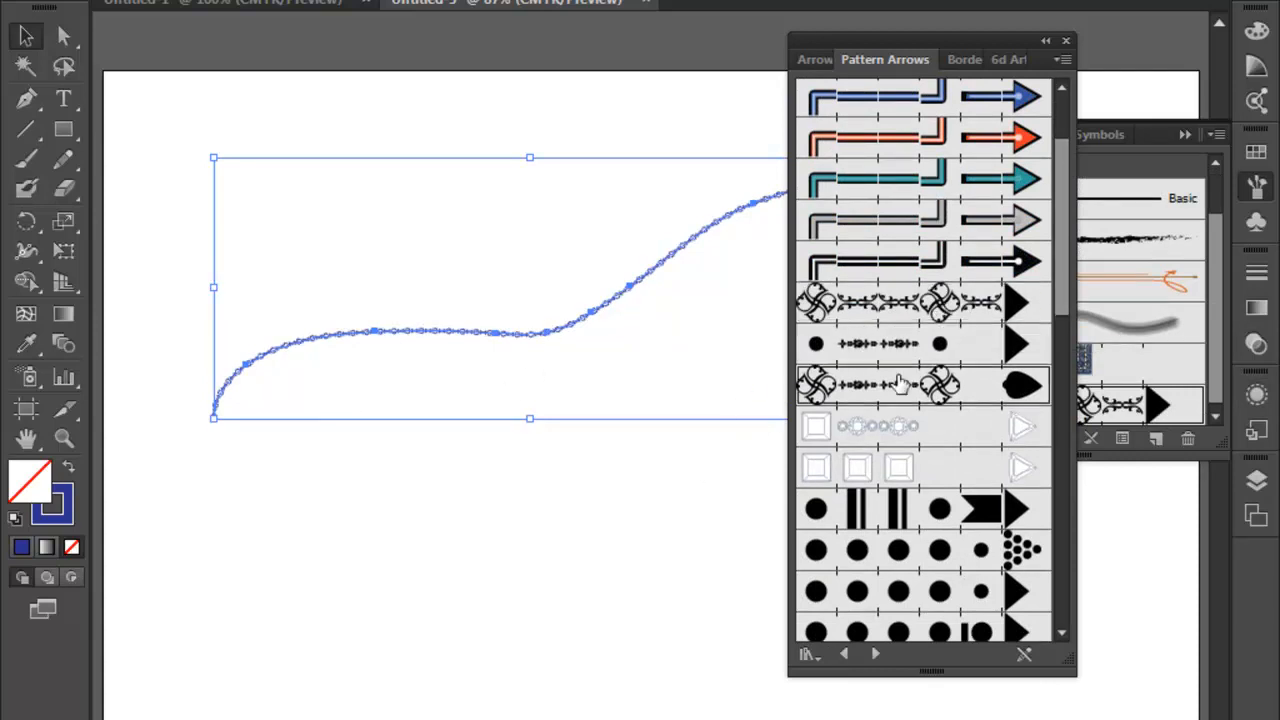
pyautogui.click(1066, 42)
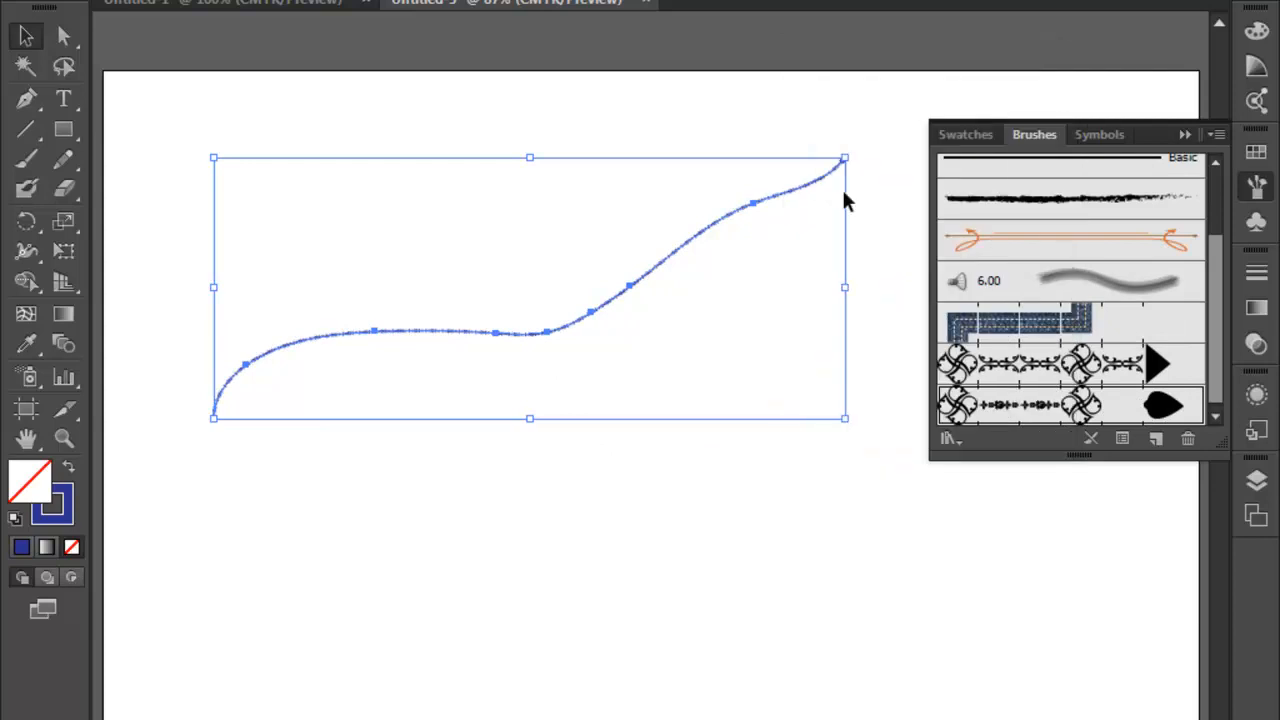
# - Try the Elegant Curl Arrow Brush, the denim seam brush and the 6.00 bristle brush on the stroke, viewed up close
pyautogui.click(63, 438)
pyautogui.moveTo(252, 342); pyautogui.dragTo(397, 410)
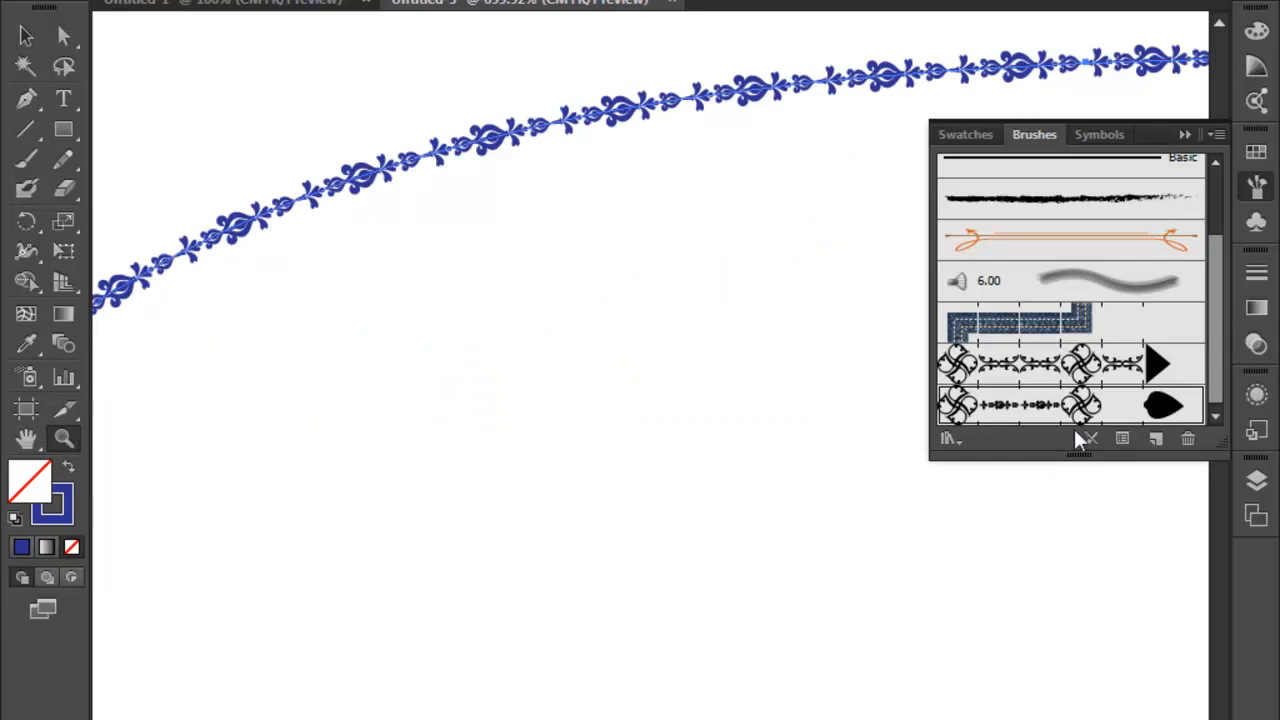
pyautogui.click(1078, 366)
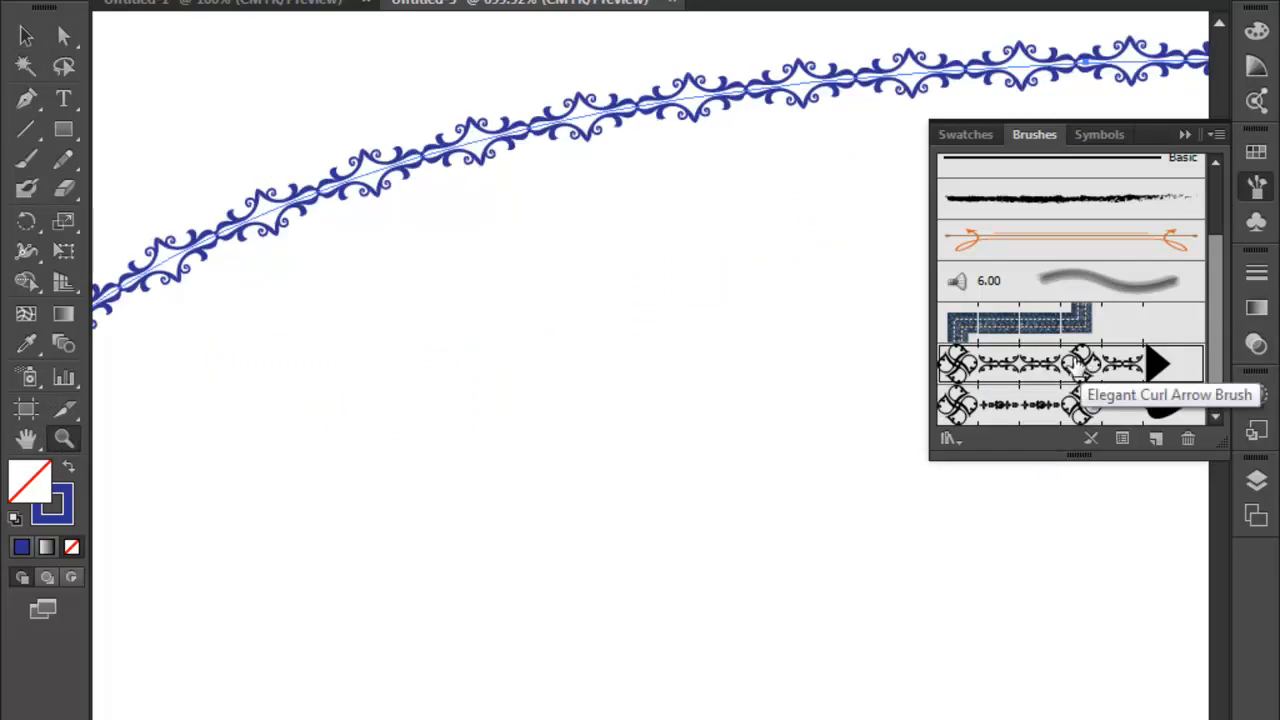
pyautogui.click(1086, 318)
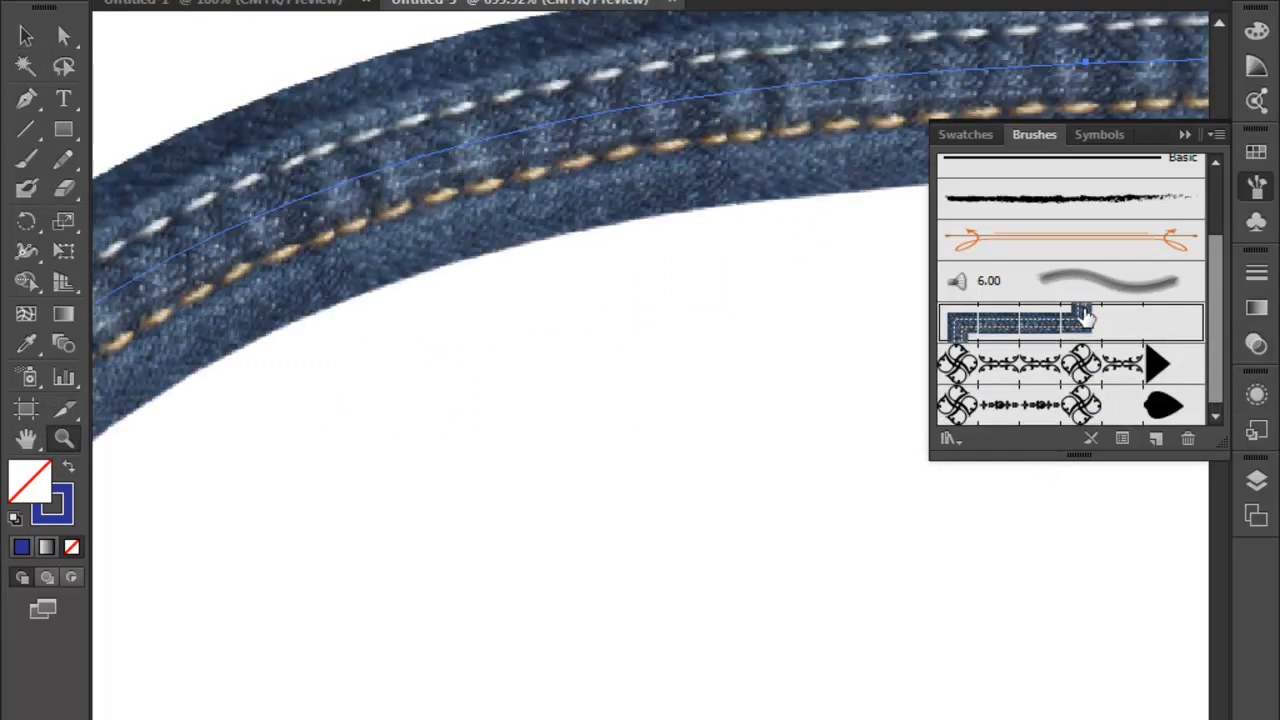
pyautogui.click(1086, 285)
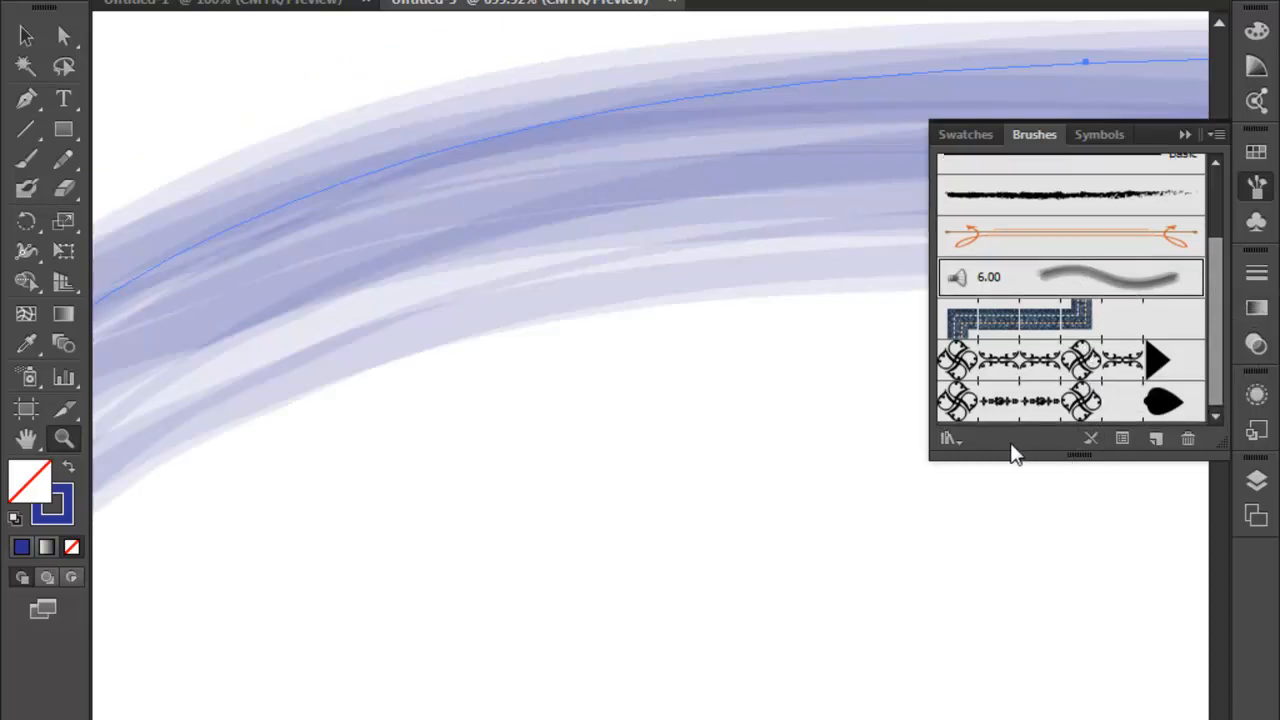
# - Look through the brush library categories, open the Borders_Frames library, and enlarge and move it clear of the document's brush list
pyautogui.click(951, 440)
pyautogui.moveTo(982, 537)
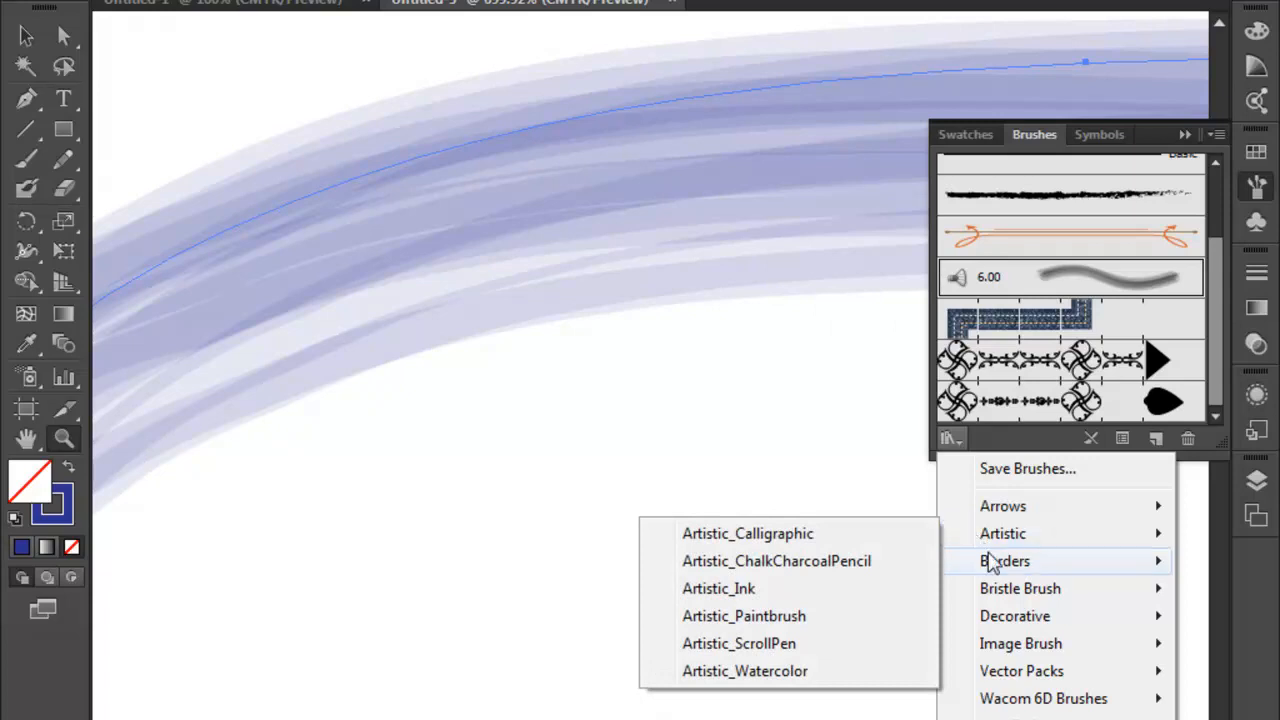
pyautogui.moveTo(994, 563)
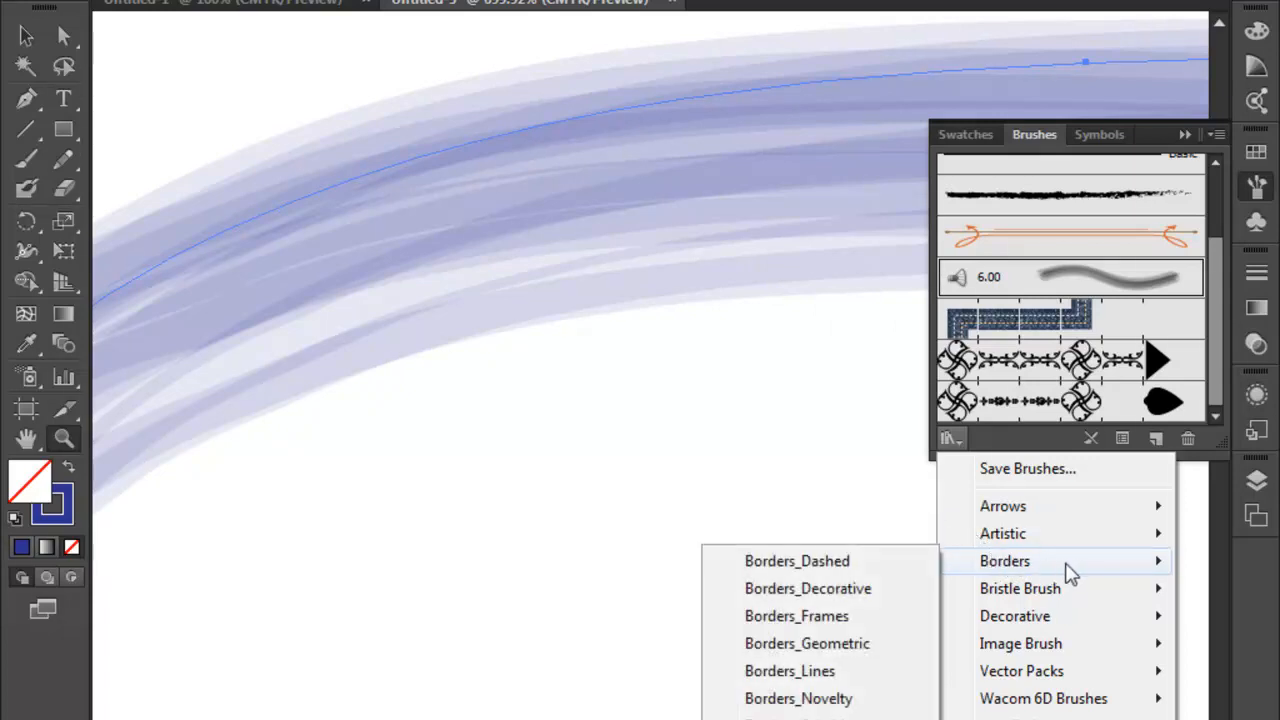
pyautogui.moveTo(1077, 592)
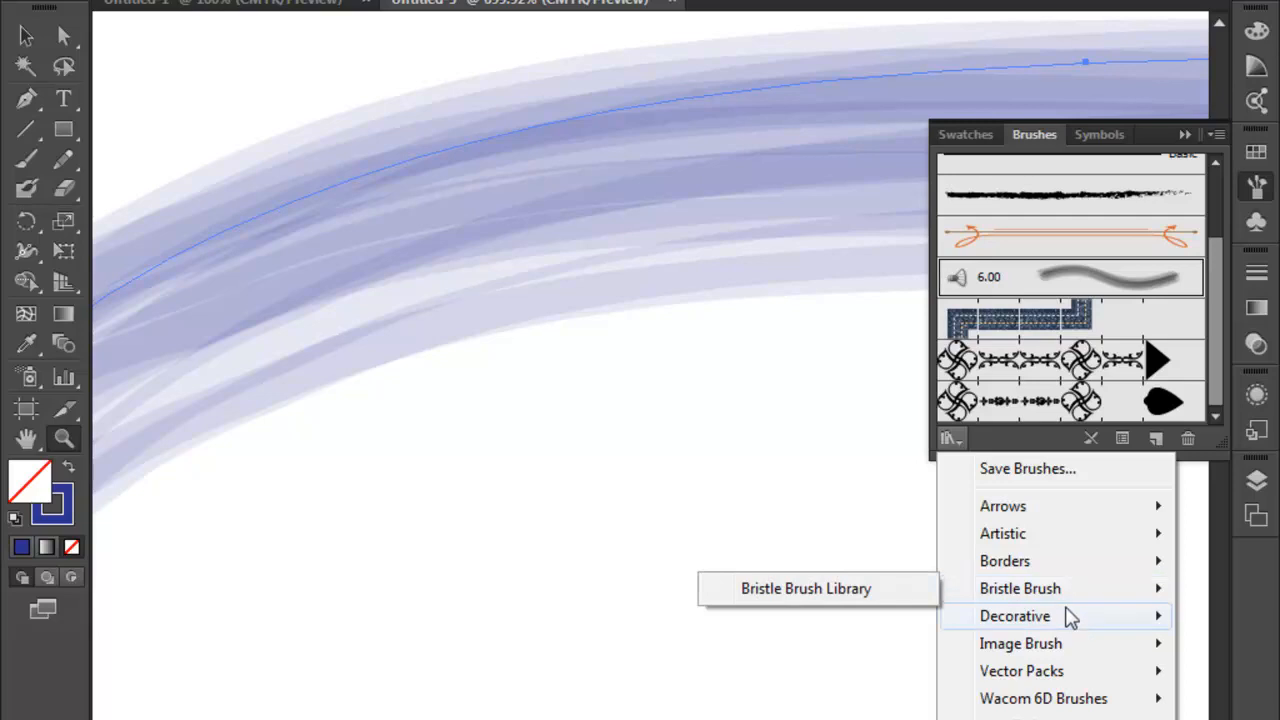
pyautogui.moveTo(1078, 626)
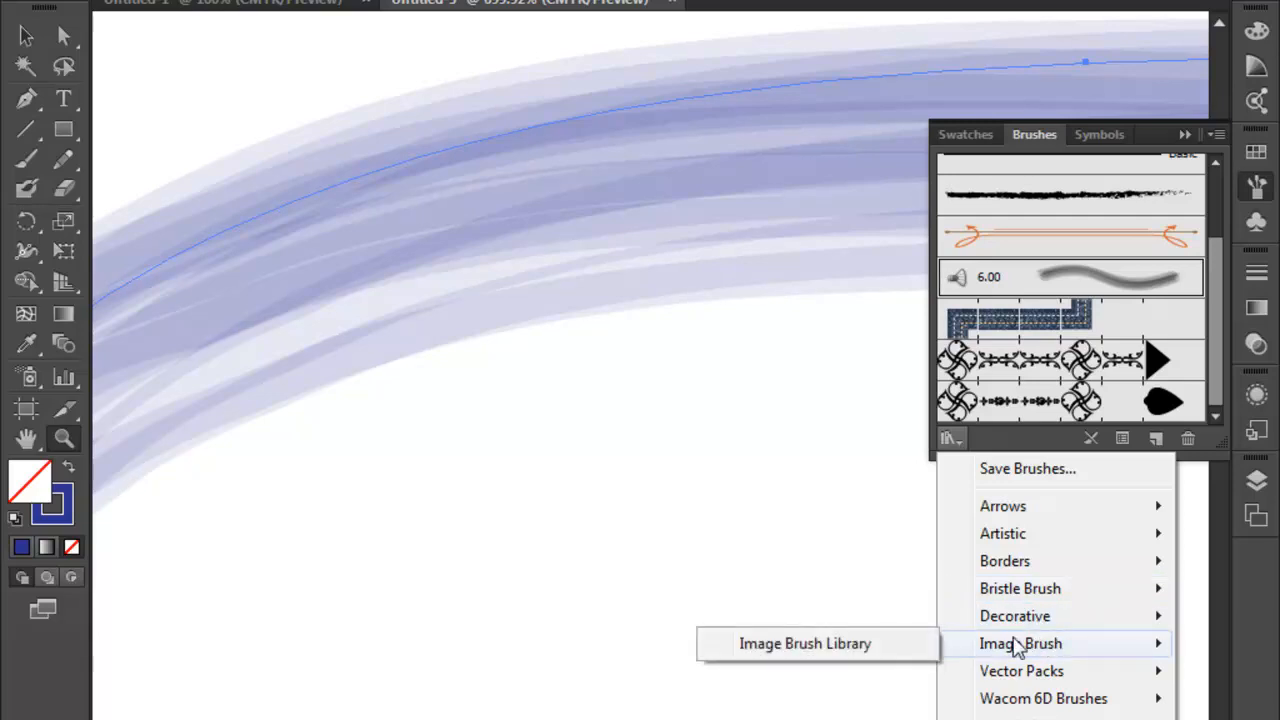
pyautogui.moveTo(1066, 680)
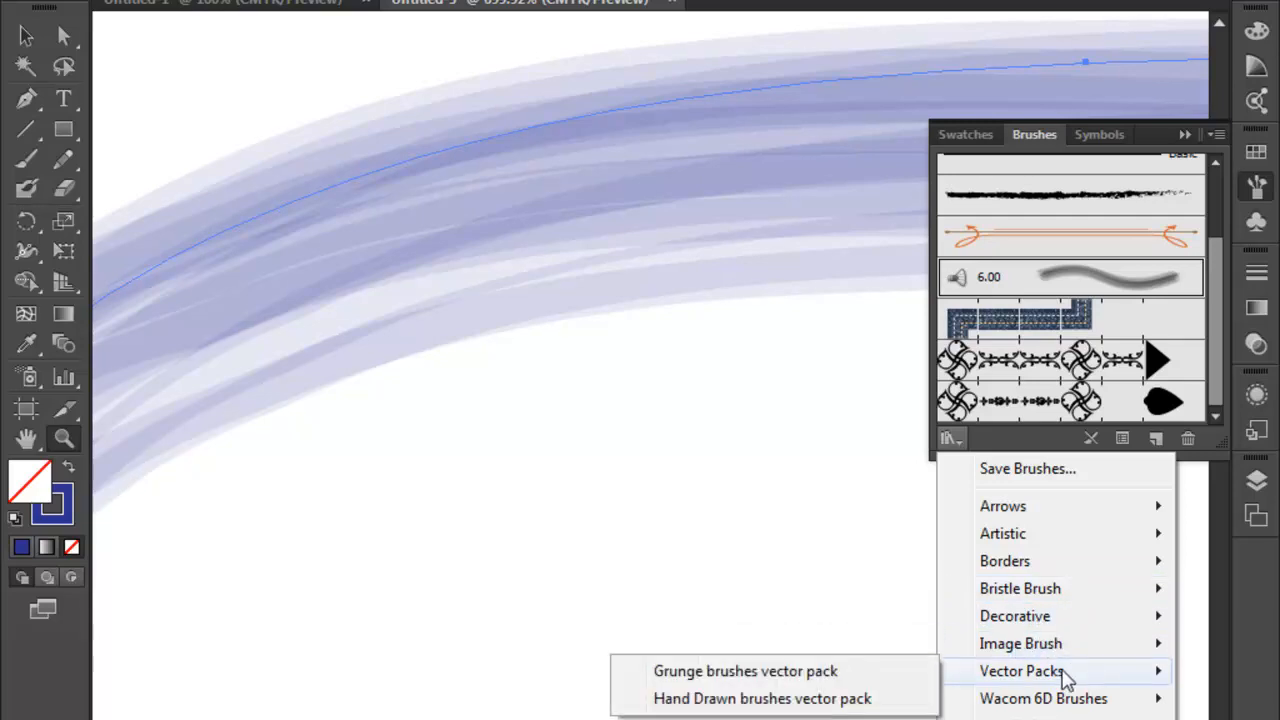
pyautogui.moveTo(1050, 703)
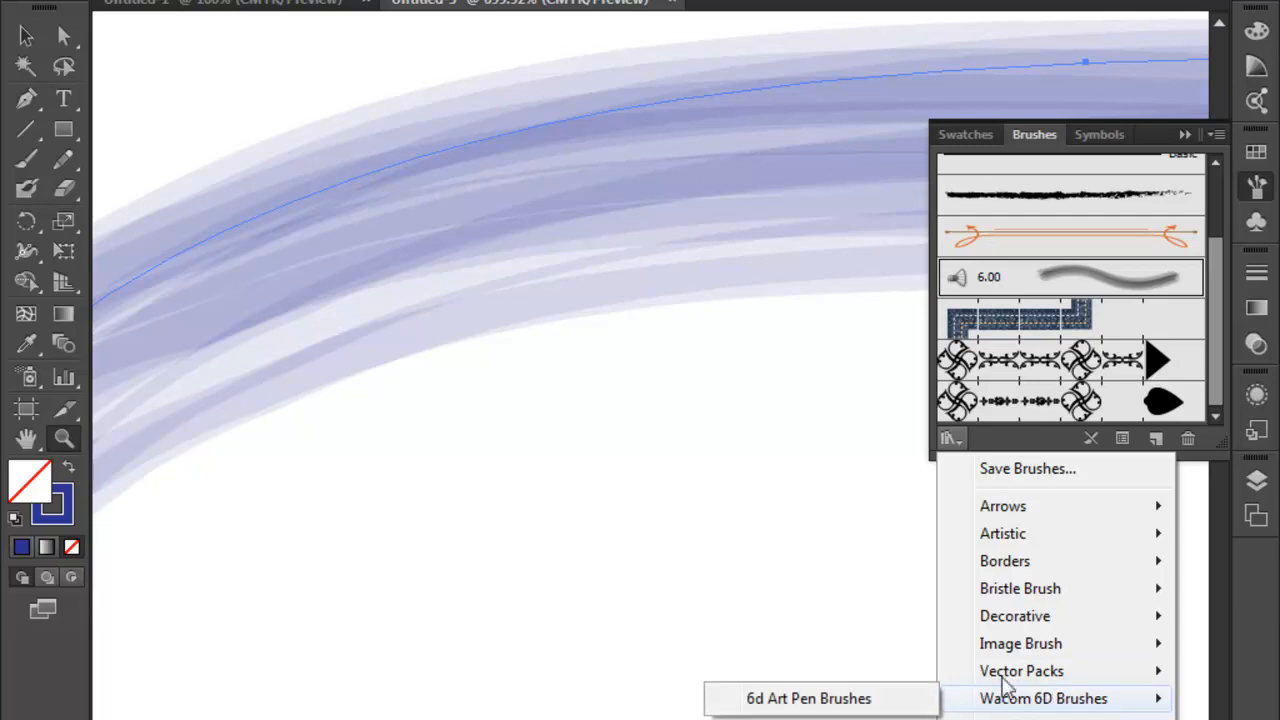
pyautogui.moveTo(1034, 565)
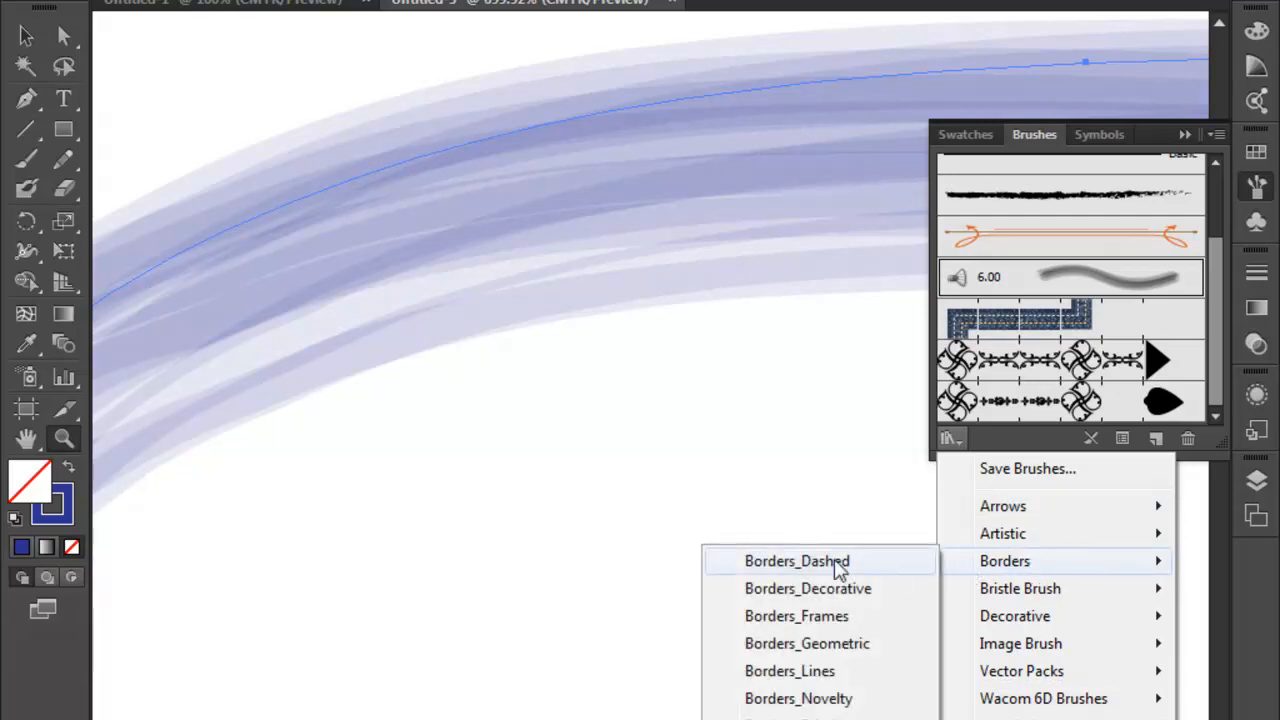
pyautogui.click(786, 615)
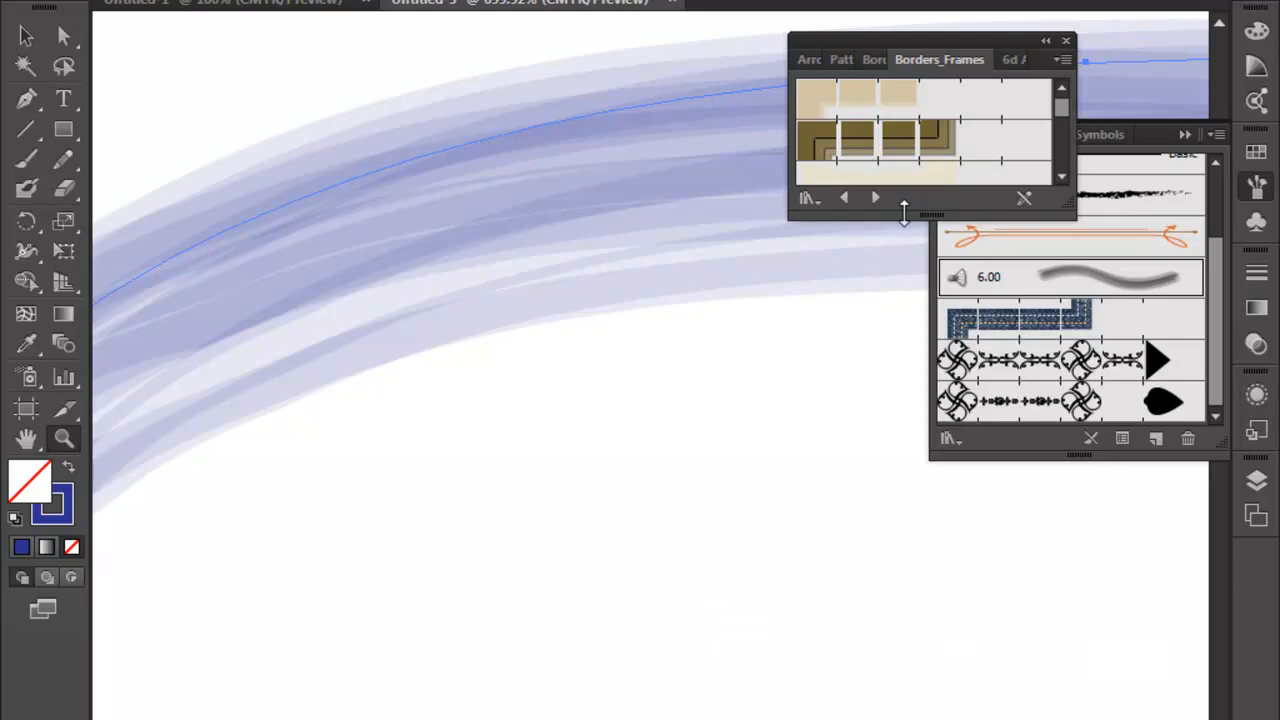
pyautogui.moveTo(904, 211); pyautogui.dragTo(906, 632)
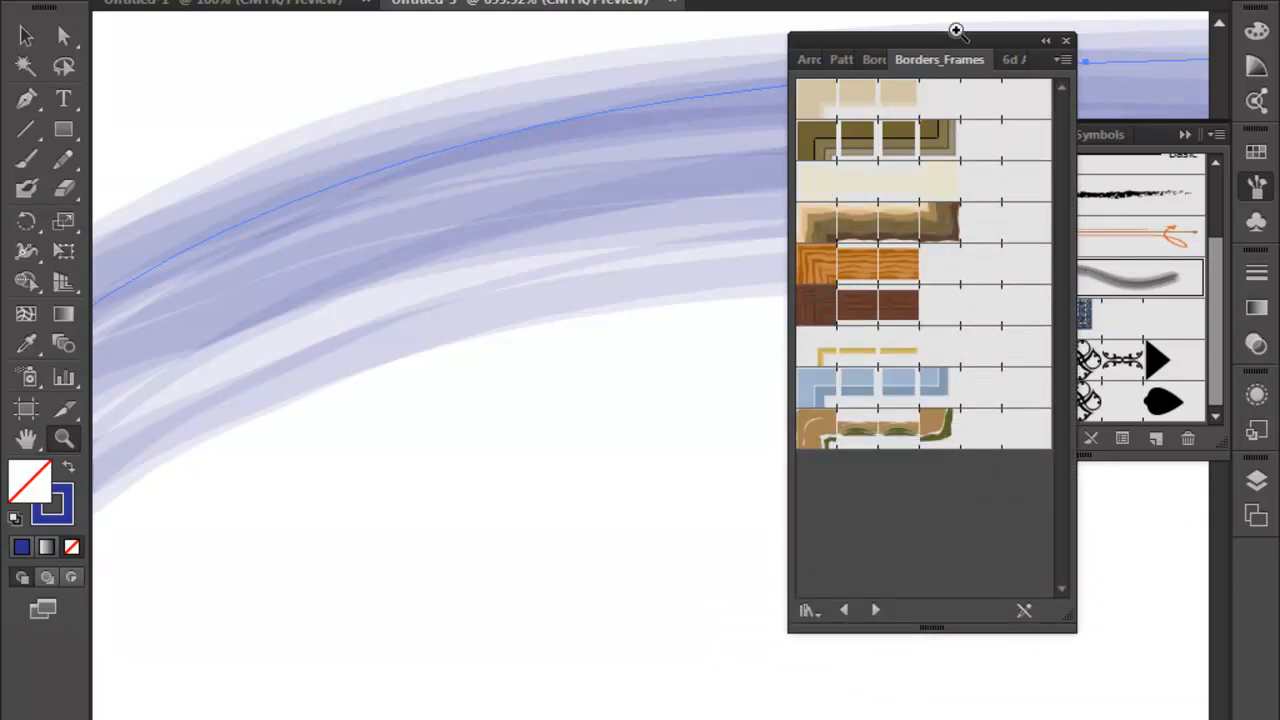
pyautogui.moveTo(955, 30)
pyautogui.mouseDown()
pyautogui.moveTo(741, 211)
pyautogui.moveTo(782, 106)
pyautogui.mouseUp()
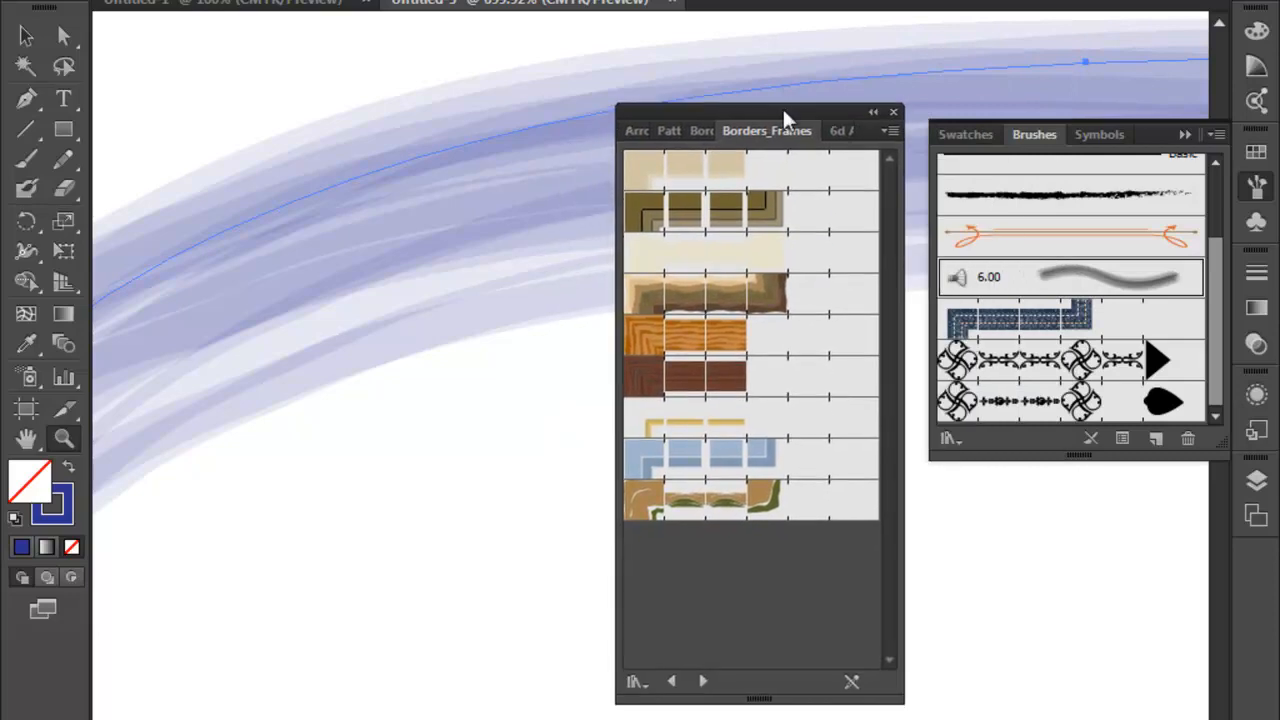
# - Switch to the Borders_Geometric library and apply its red-orange triangle, orange diamond, and blue square with green circle brushes to the stroke in turn
pyautogui.click(704, 682)
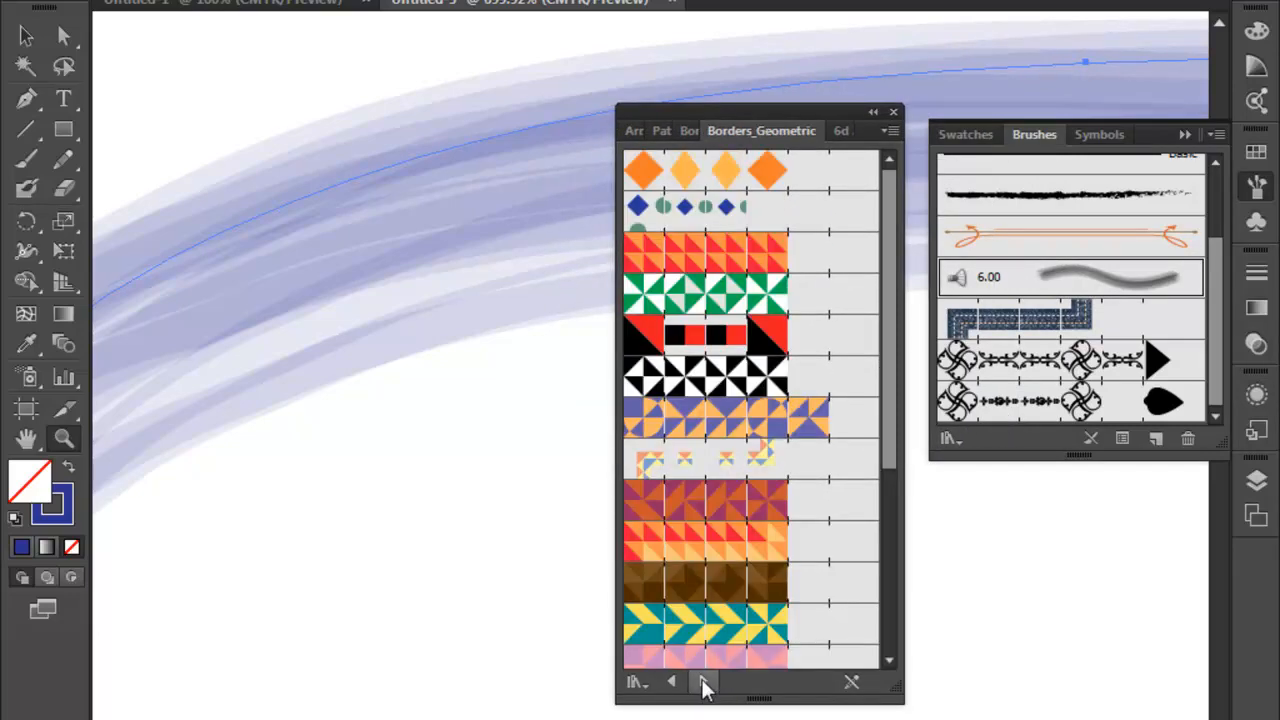
pyautogui.click(688, 243)
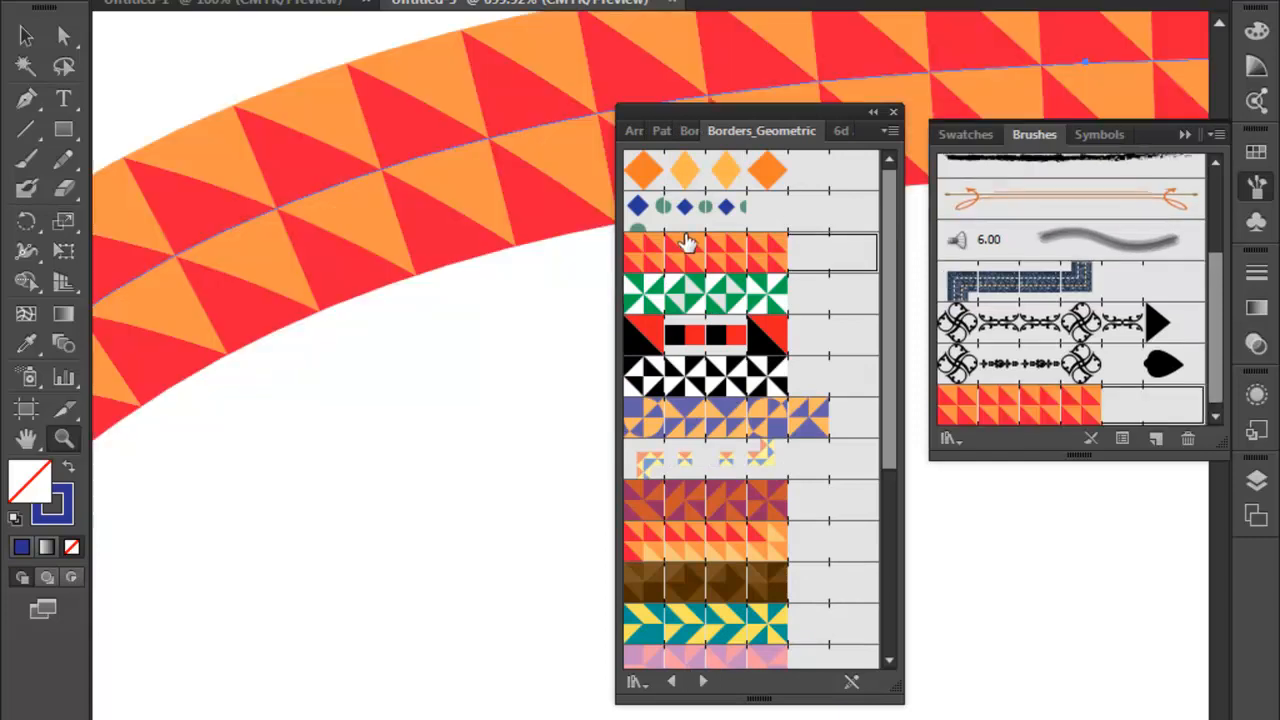
pyautogui.click(695, 176)
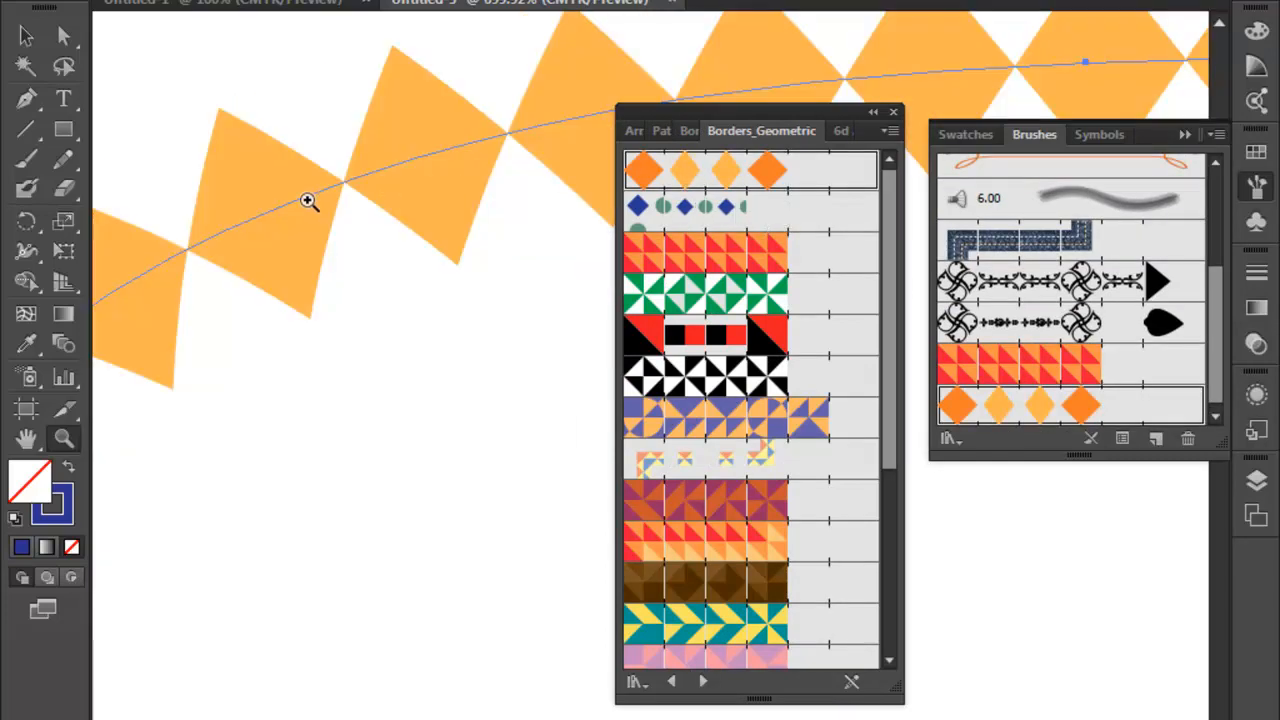
pyautogui.click(750, 210)
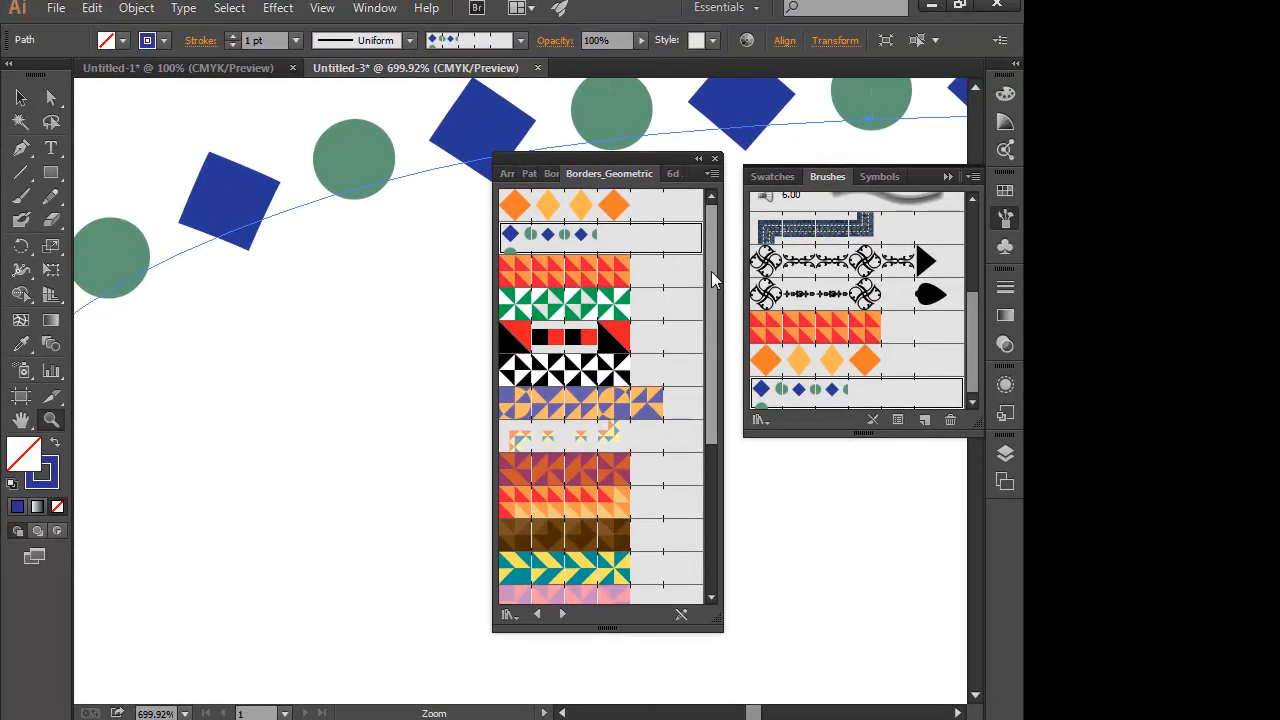
pyautogui.moveTo(711, 271); pyautogui.dragTo(727, 430)
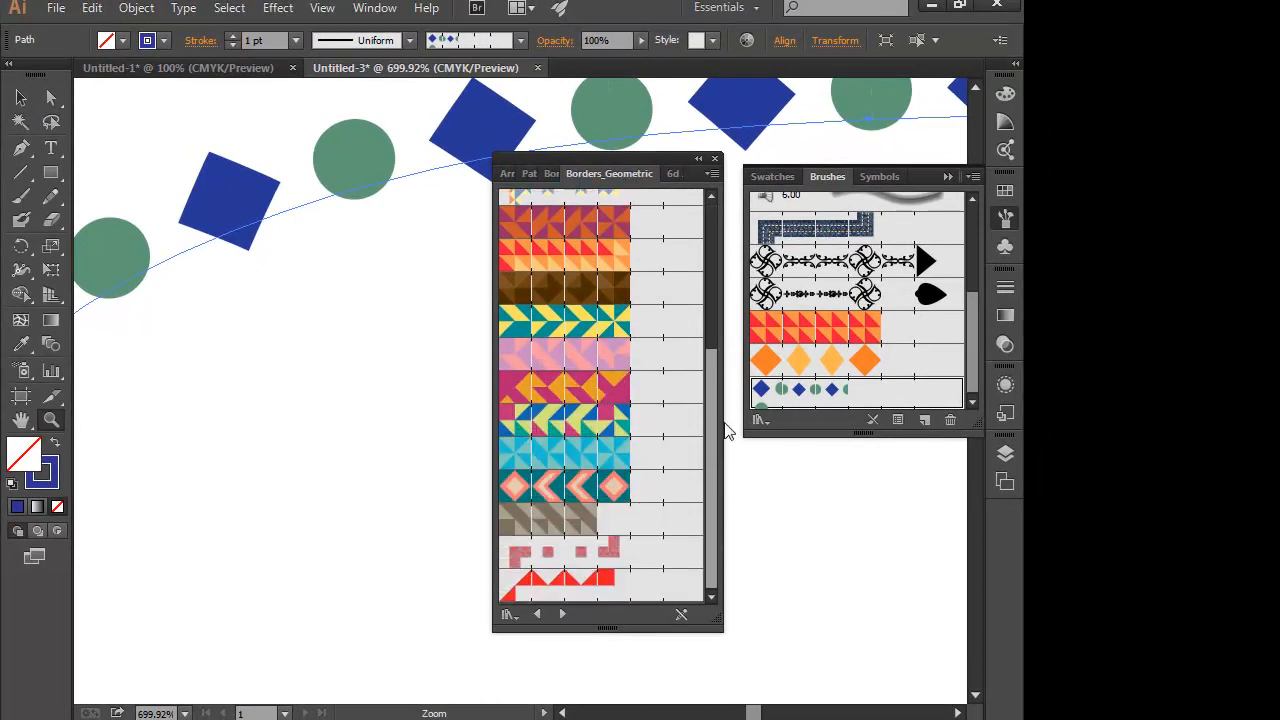
# - Apply the teal and pink chevron, the pink textured square, and the teal and yellow geometric brushes to the stroke in turn
pyautogui.click(584, 489)
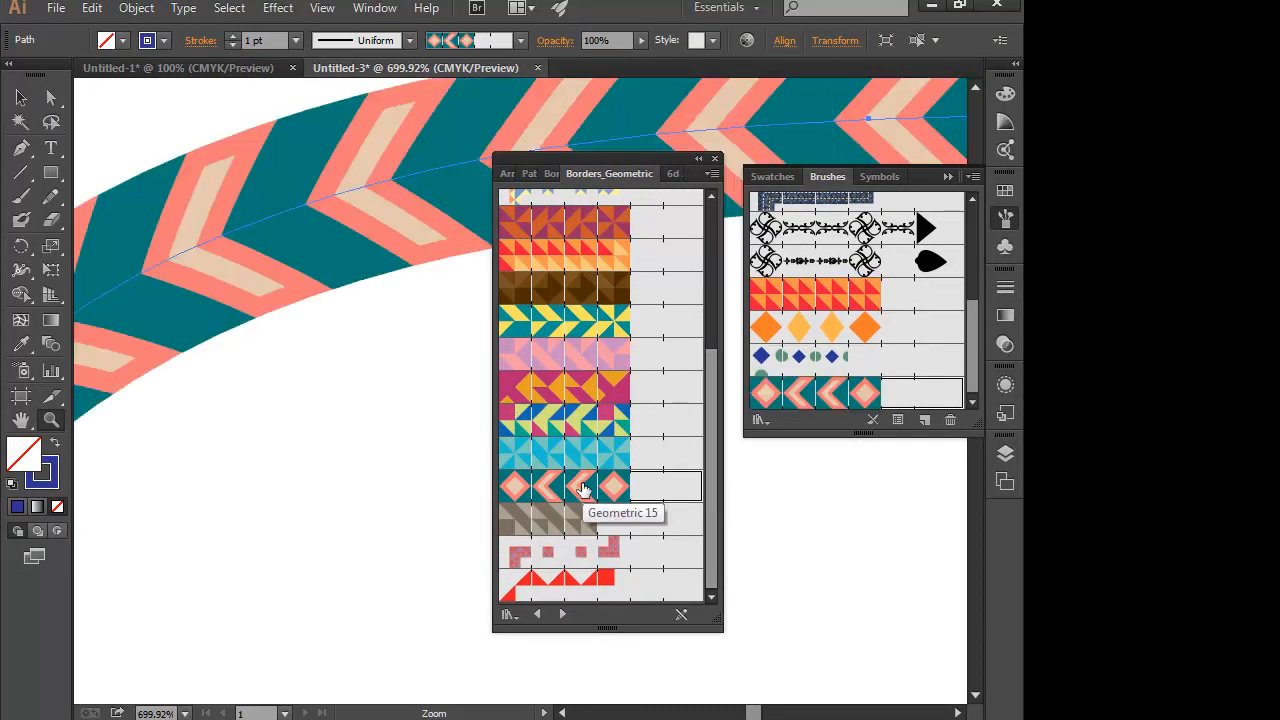
pyautogui.click(578, 549)
pyautogui.click(578, 317)
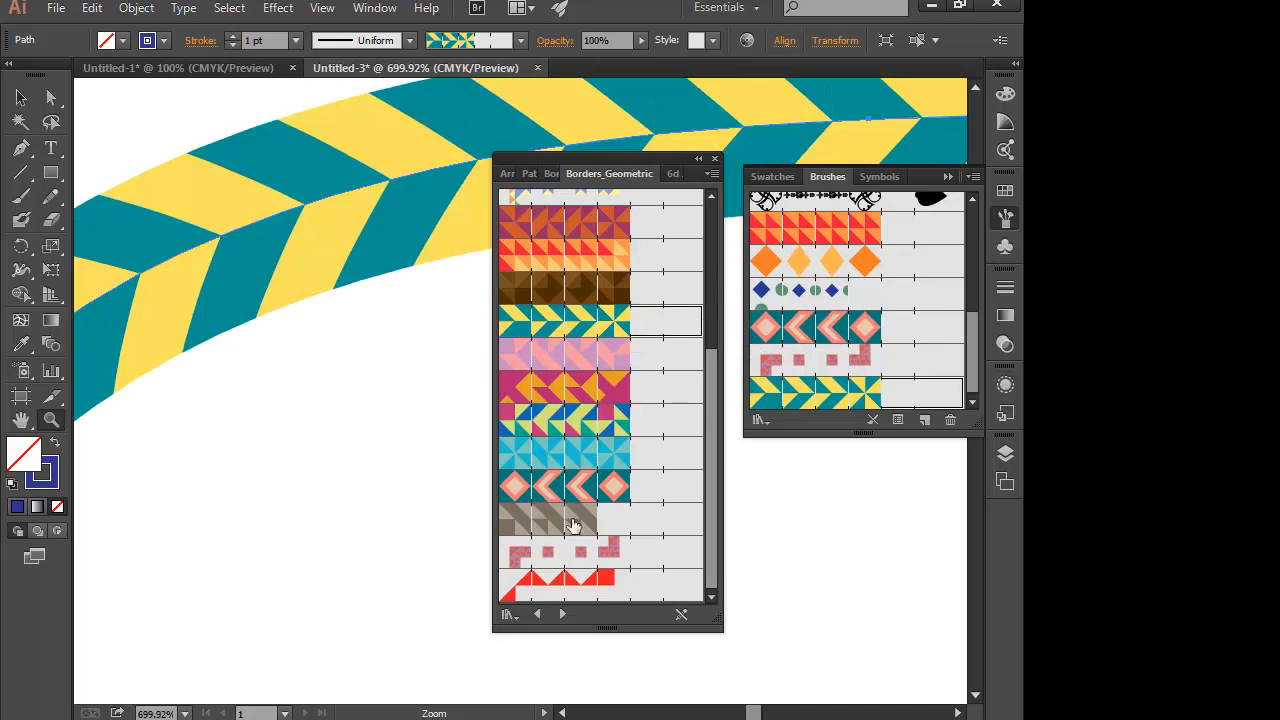
# - Apply the orange band with blue edge from Borders_Lines to the stroke, followed by the purple arrow and airplane brushes from Borders_Novelty
pyautogui.click(563, 615)
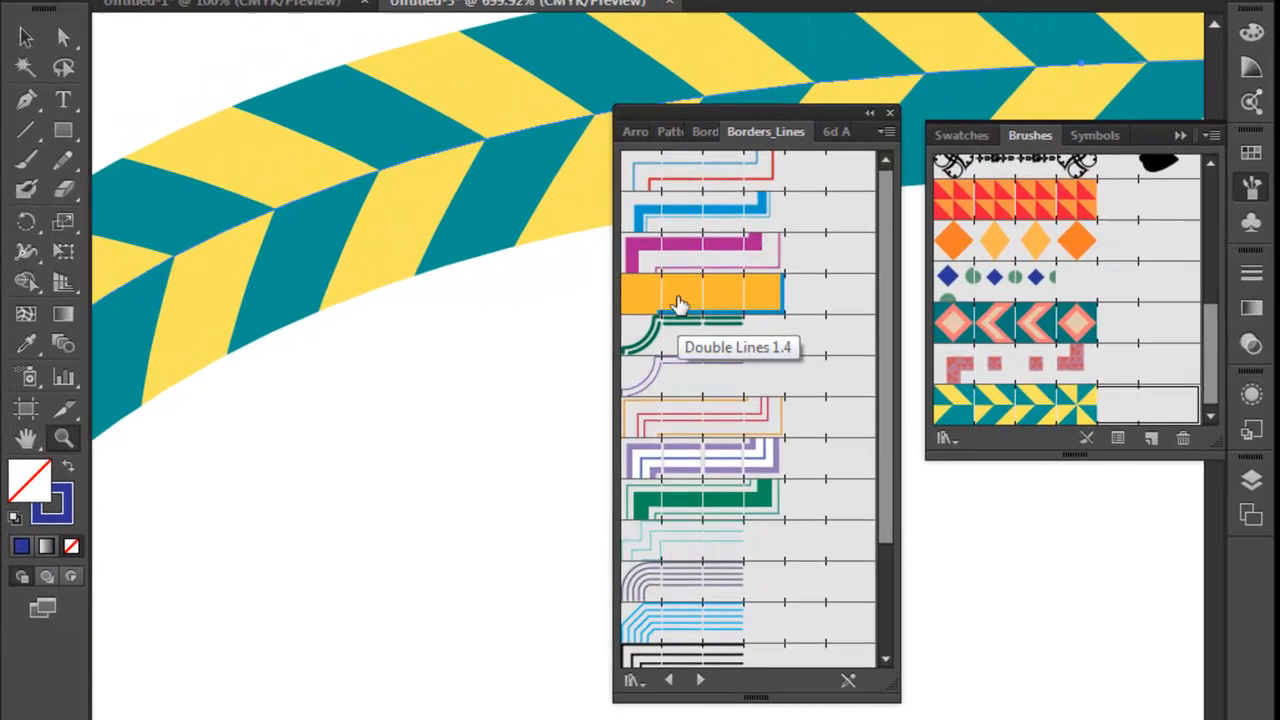
pyautogui.click(678, 303)
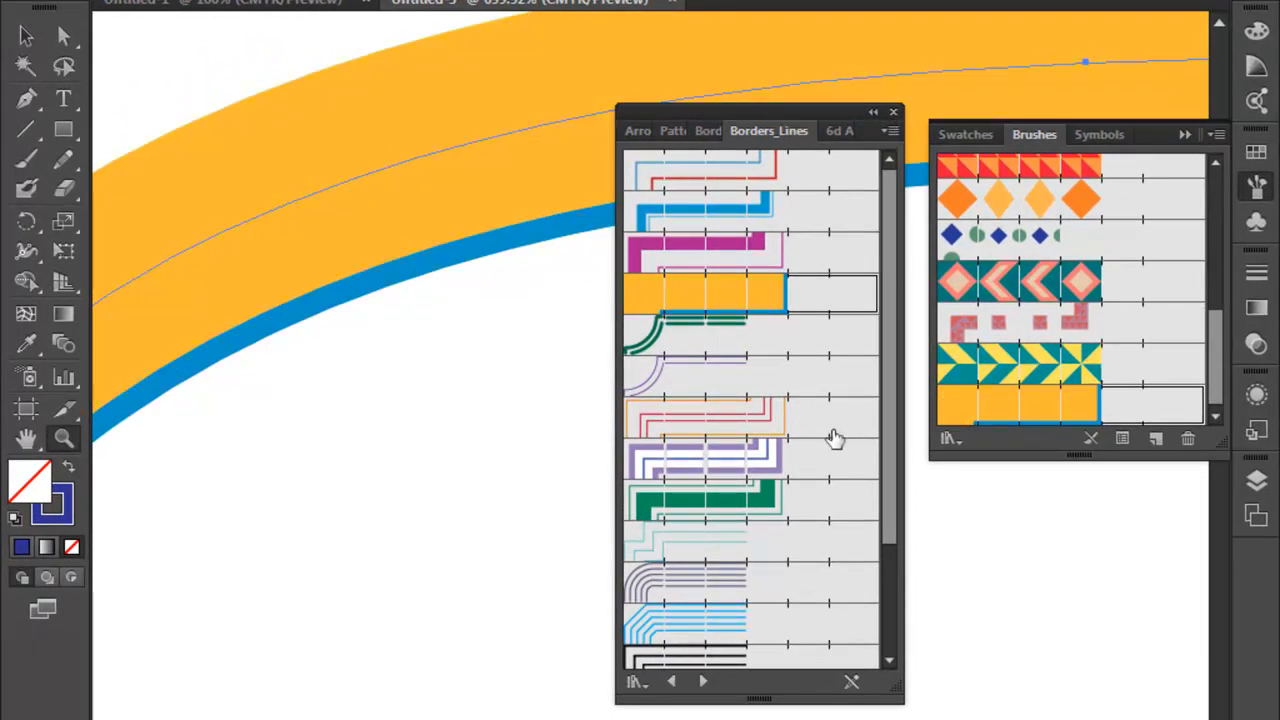
pyautogui.click(701, 683)
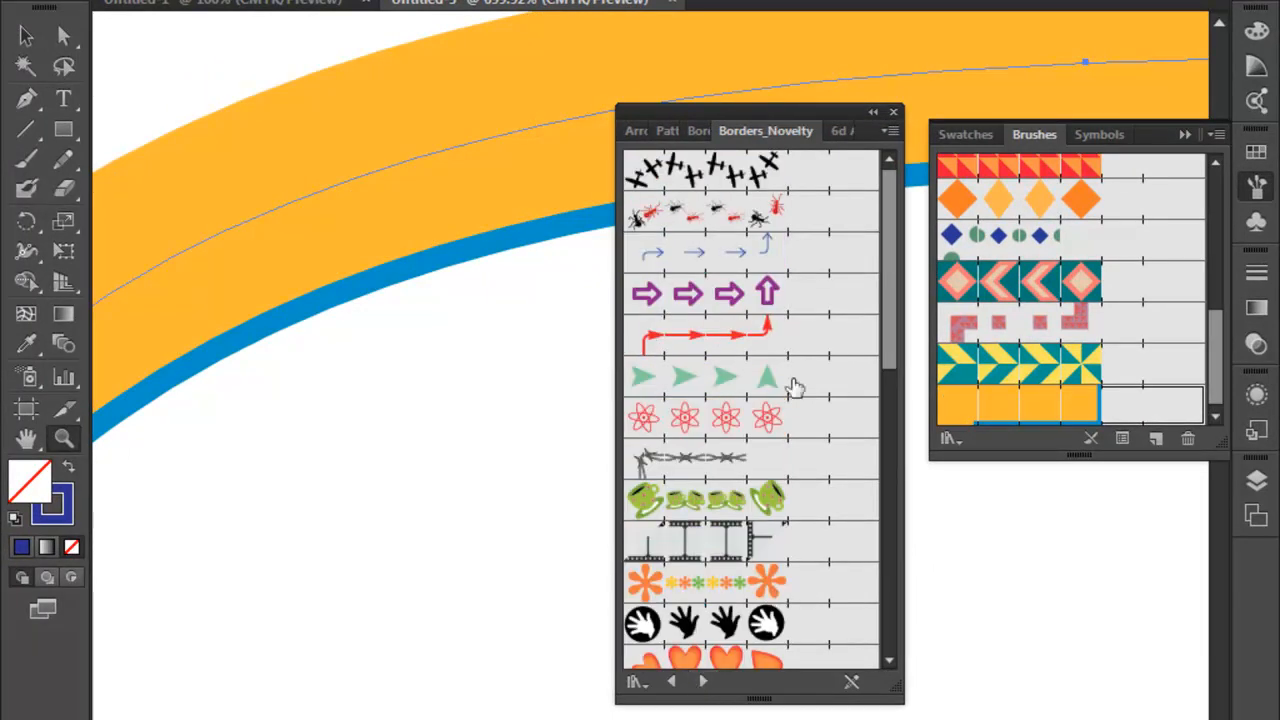
pyautogui.click(755, 290)
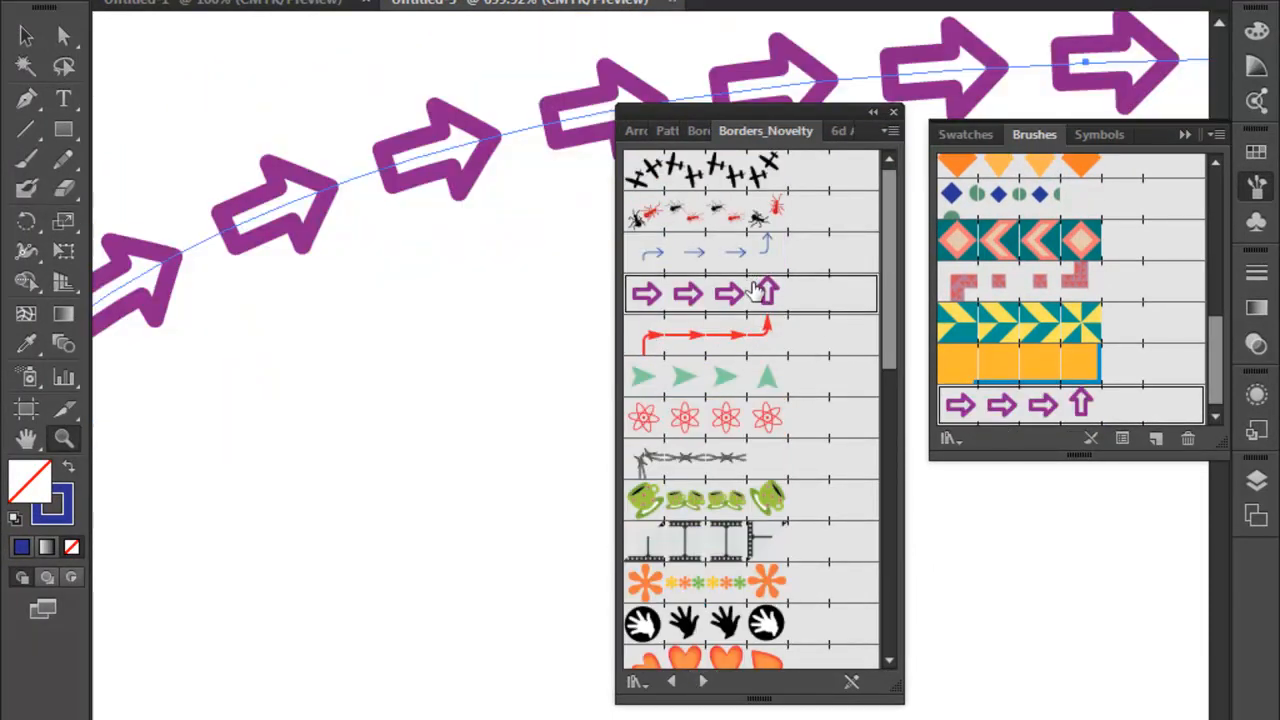
pyautogui.click(760, 178)
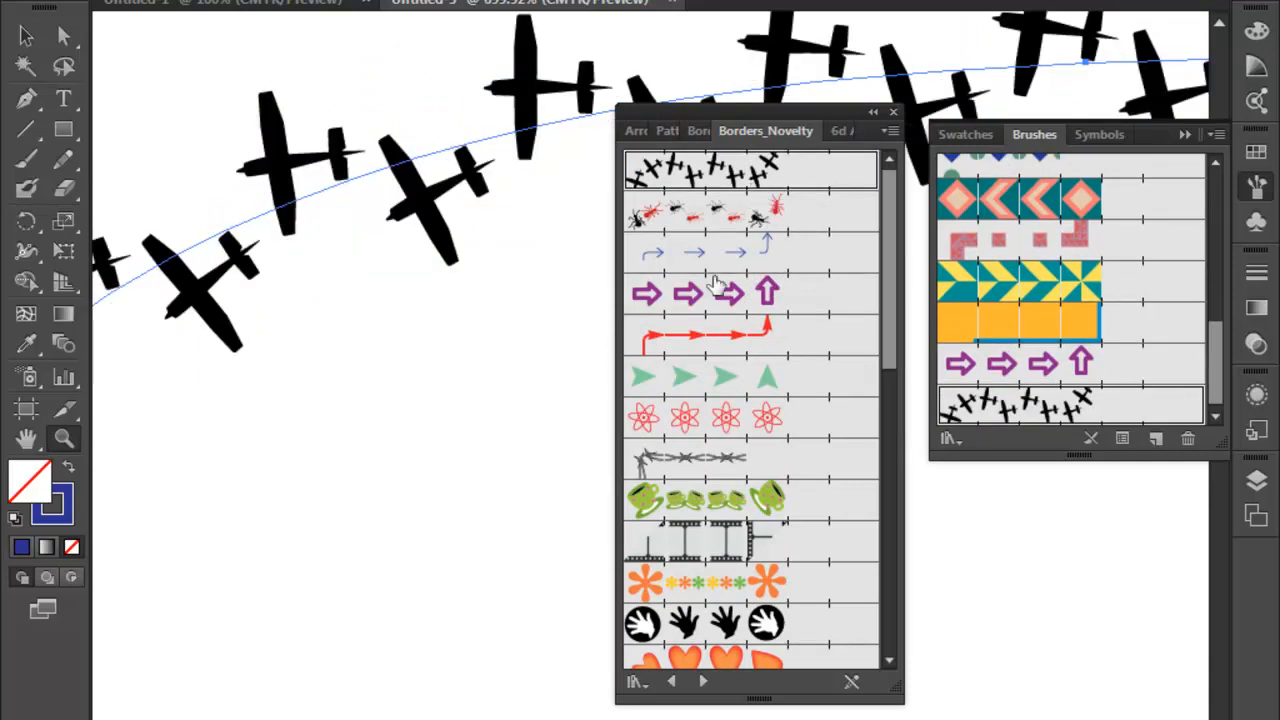
# - Draw a rectangle about 0.49 by 0.32 in below the airplane stroke and move the brush library clear of it
pyautogui.click(63, 130)
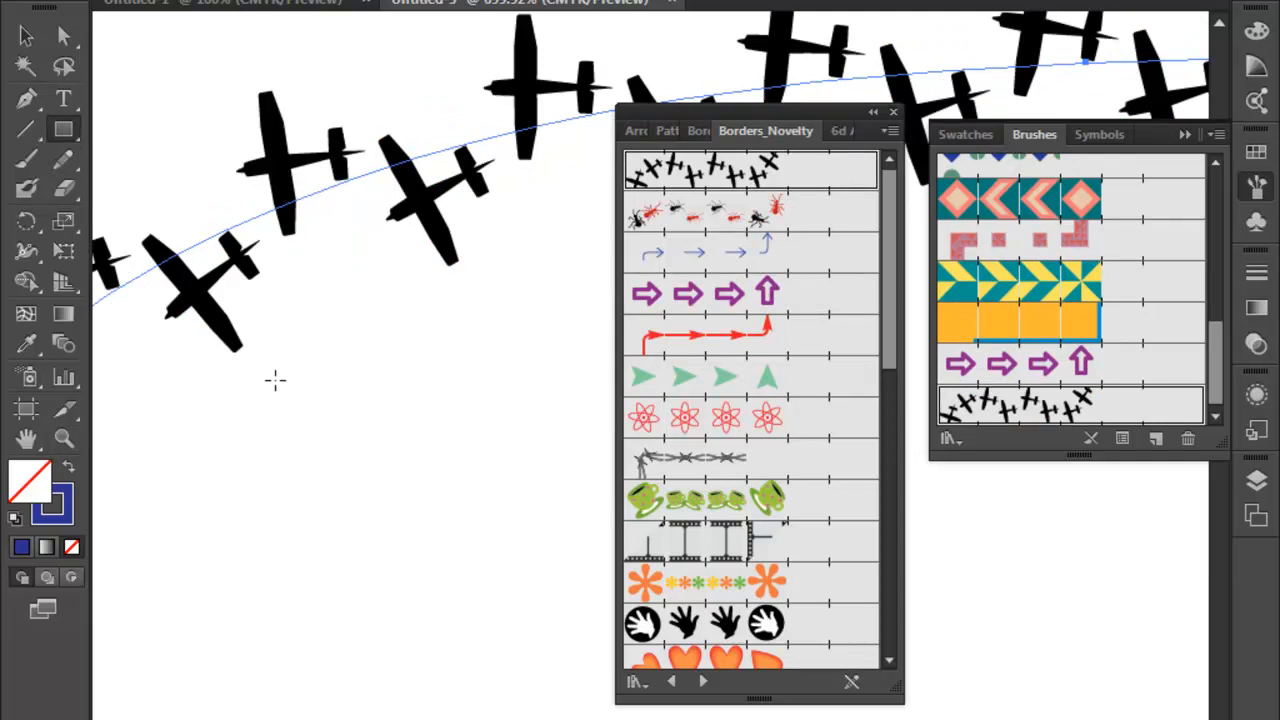
pyautogui.moveTo(270, 362); pyautogui.dragTo(580, 563)
pyautogui.moveTo(788, 110); pyautogui.dragTo(898, 157)
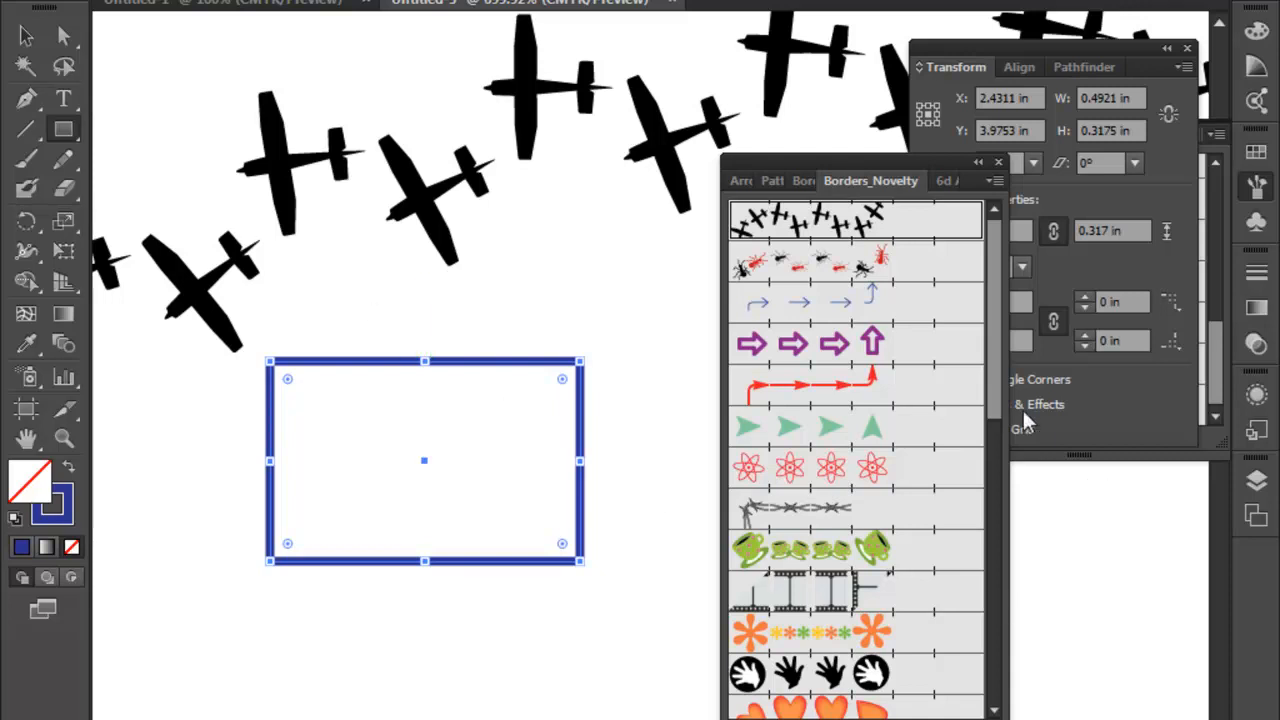
# - Apply the Mod Floral brush and the red flower tile brush from Borders_Novelty to the small rectangle in turn
pyautogui.moveTo(994, 333)
pyautogui.mouseDown()
pyautogui.moveTo(993, 464)
pyautogui.moveTo(1034, 520)
pyautogui.mouseUp()
pyautogui.click(862, 515)
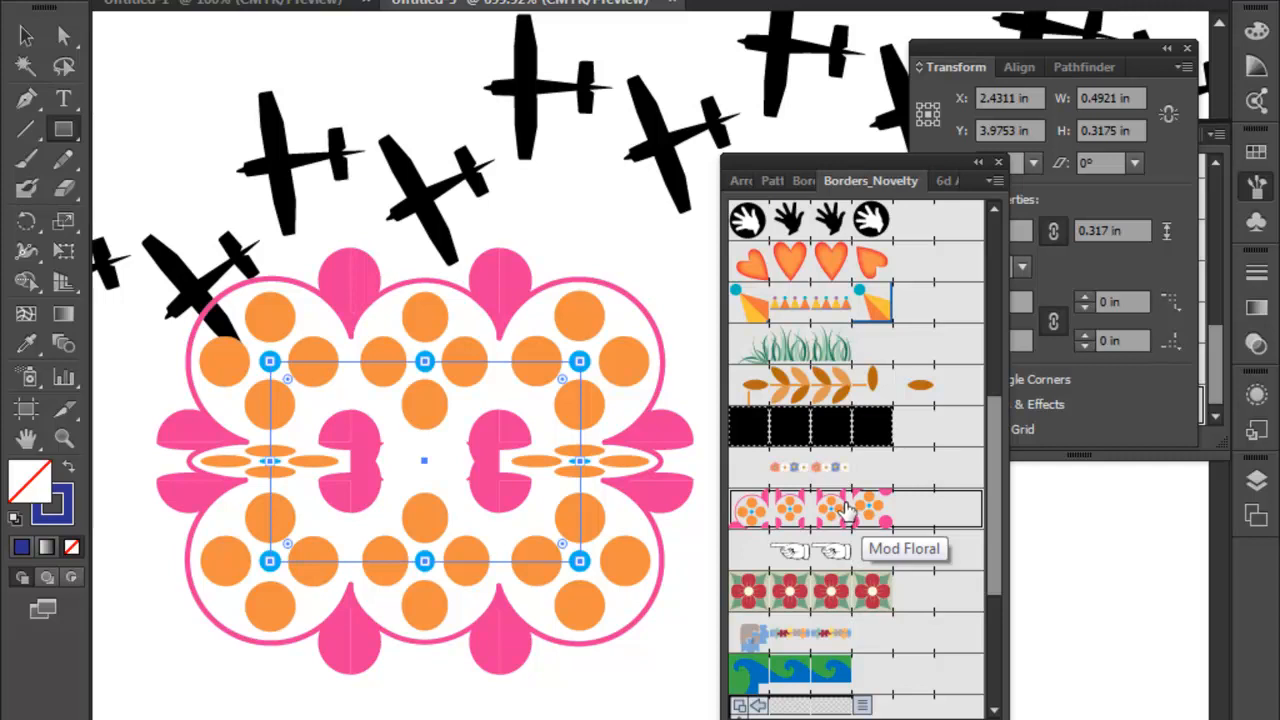
pyautogui.moveTo(992, 463); pyautogui.dragTo(992, 496)
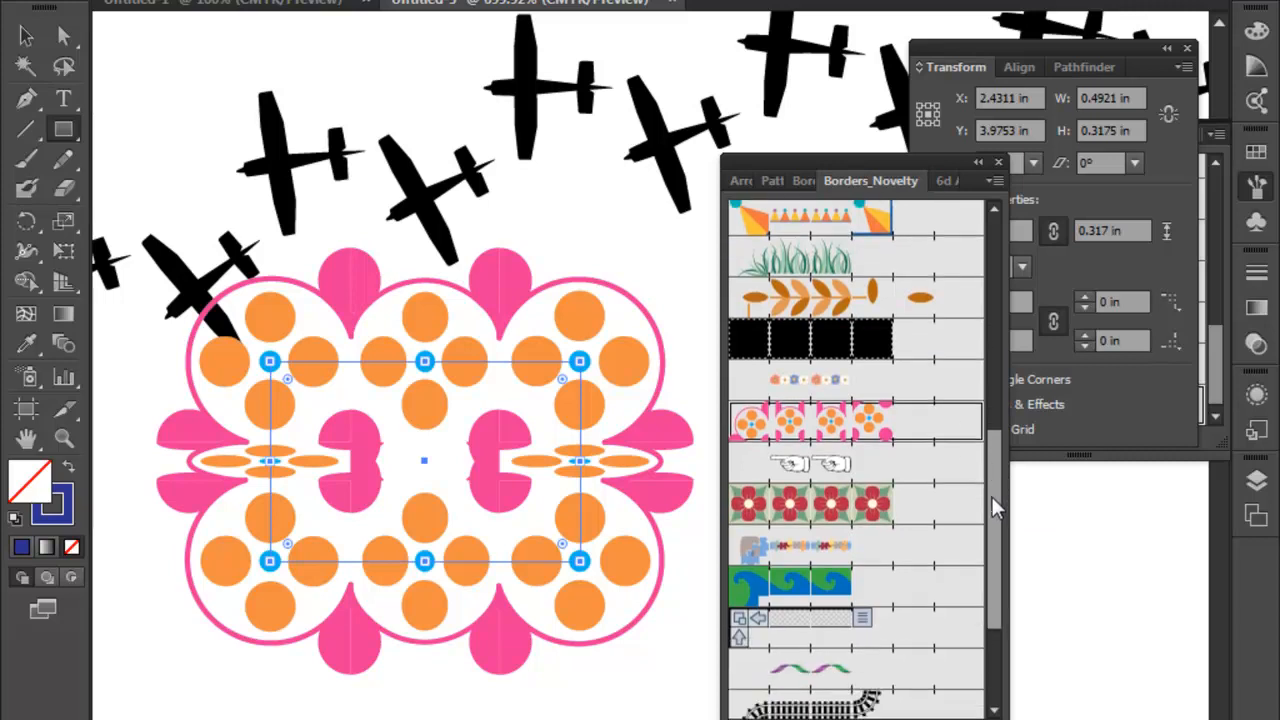
pyautogui.click(890, 506)
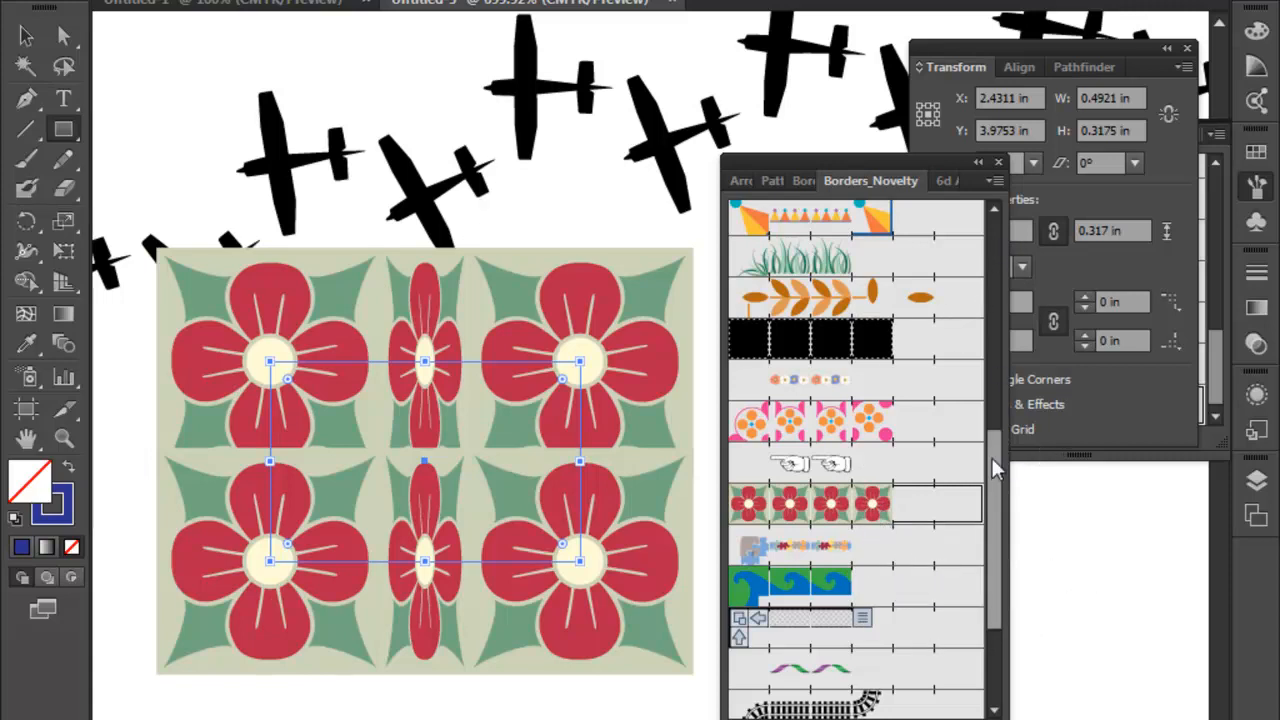
pyautogui.moveTo(994, 486); pyautogui.dragTo(978, 257)
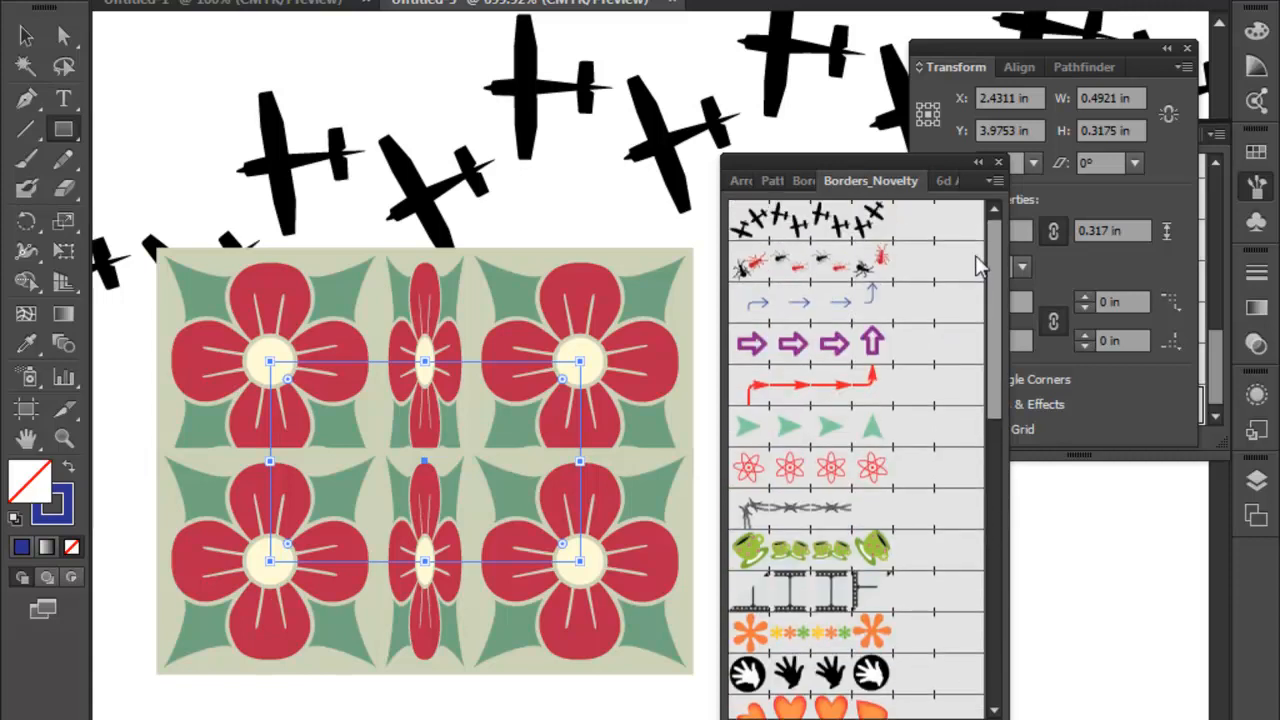
# - Look at the document's brush definitions and the available new brush types, without creating a brush
pyautogui.click(655, 1)
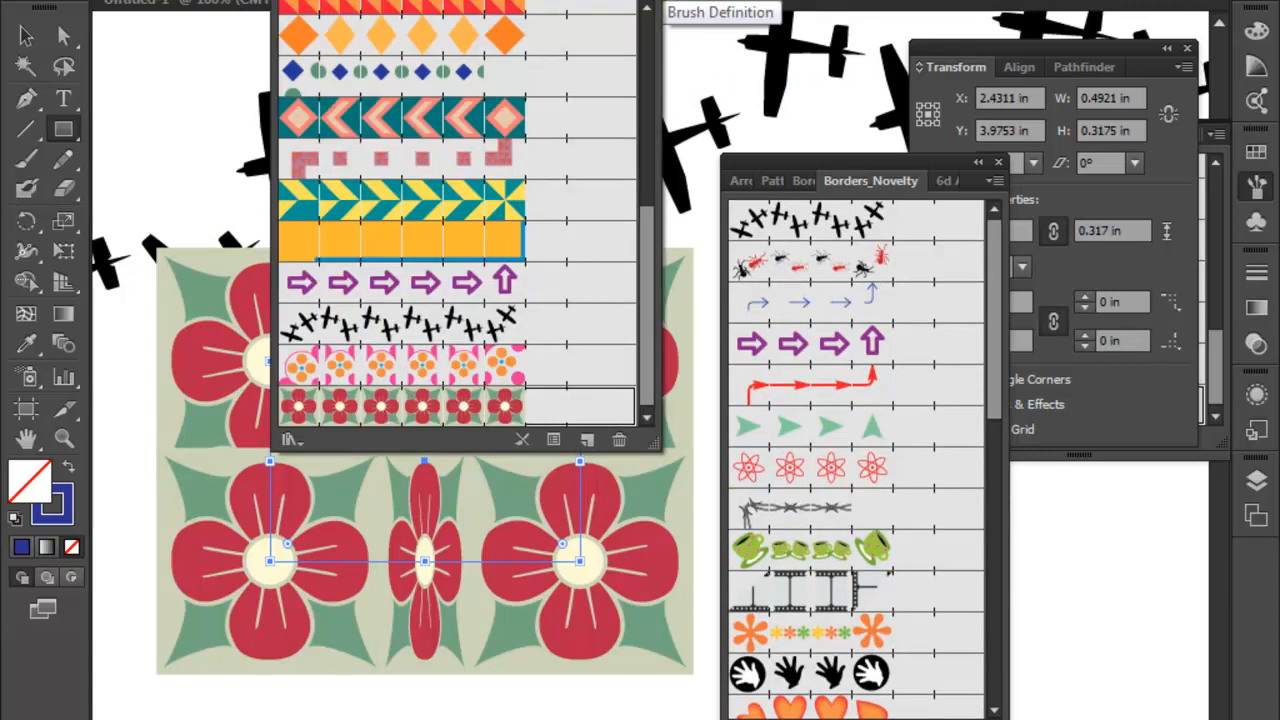
pyautogui.click(655, 1)
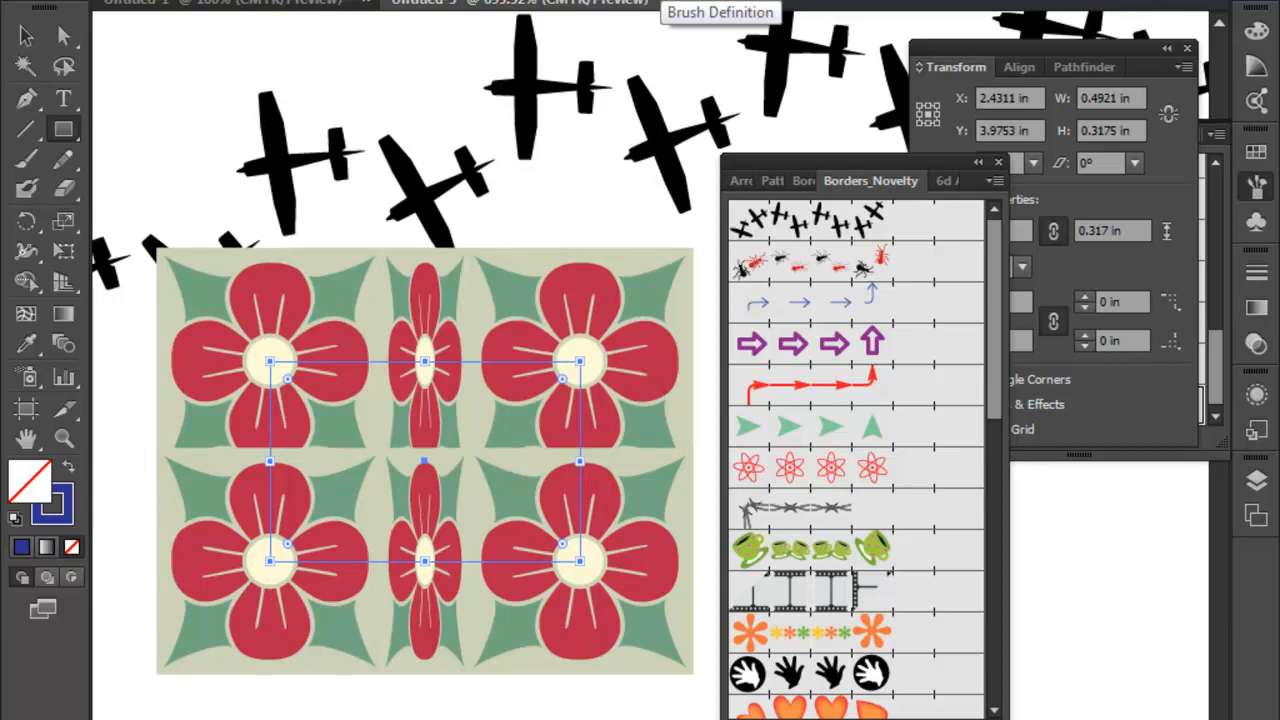
pyautogui.click(655, 1)
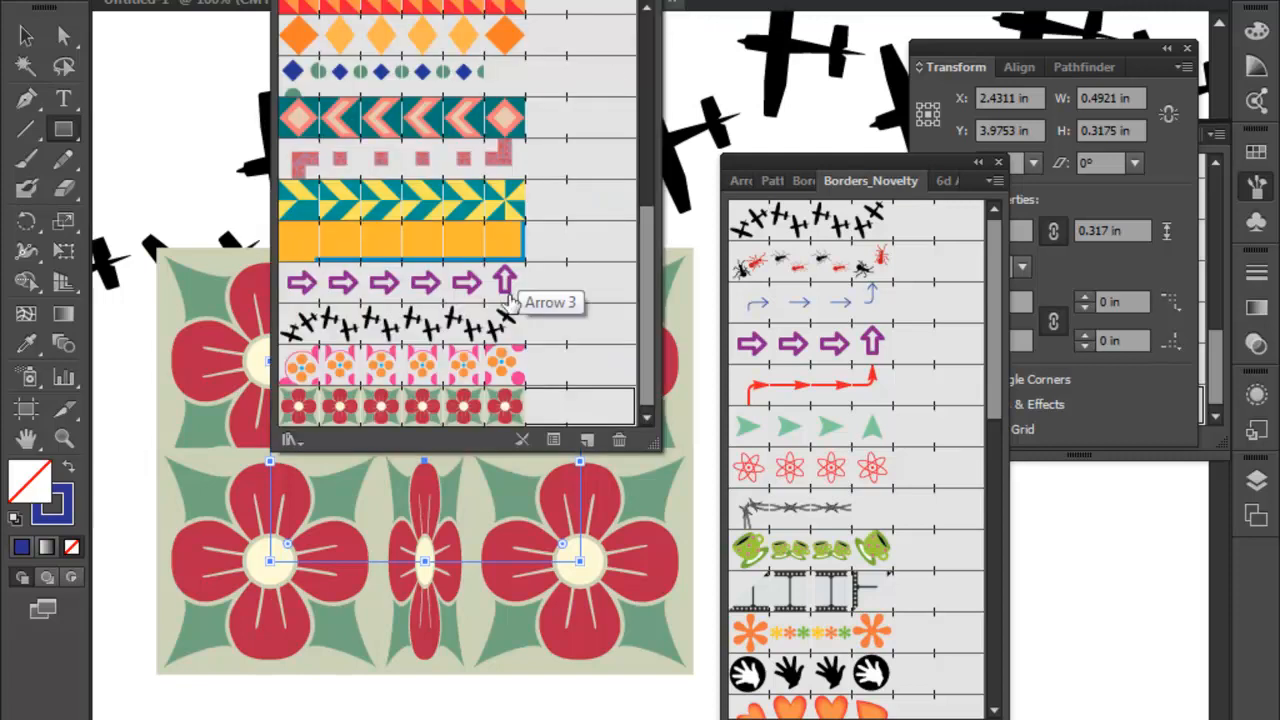
pyautogui.click(587, 439)
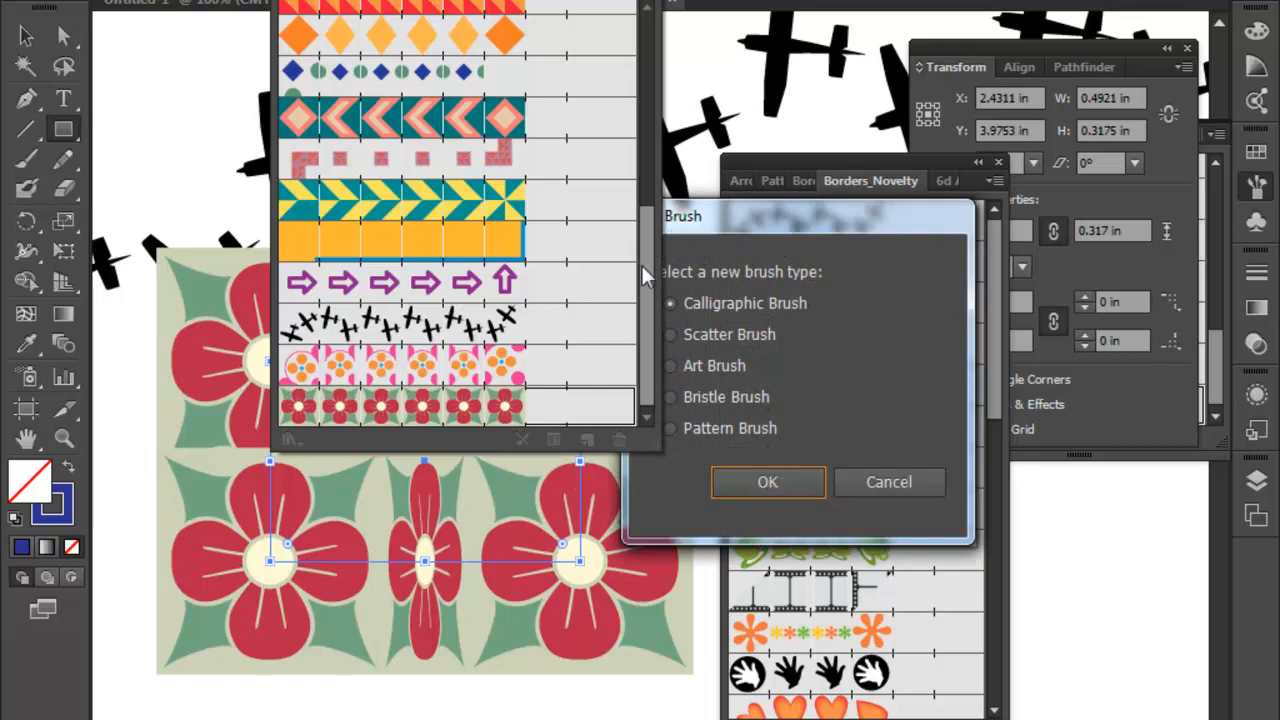
pyautogui.click(871, 478)
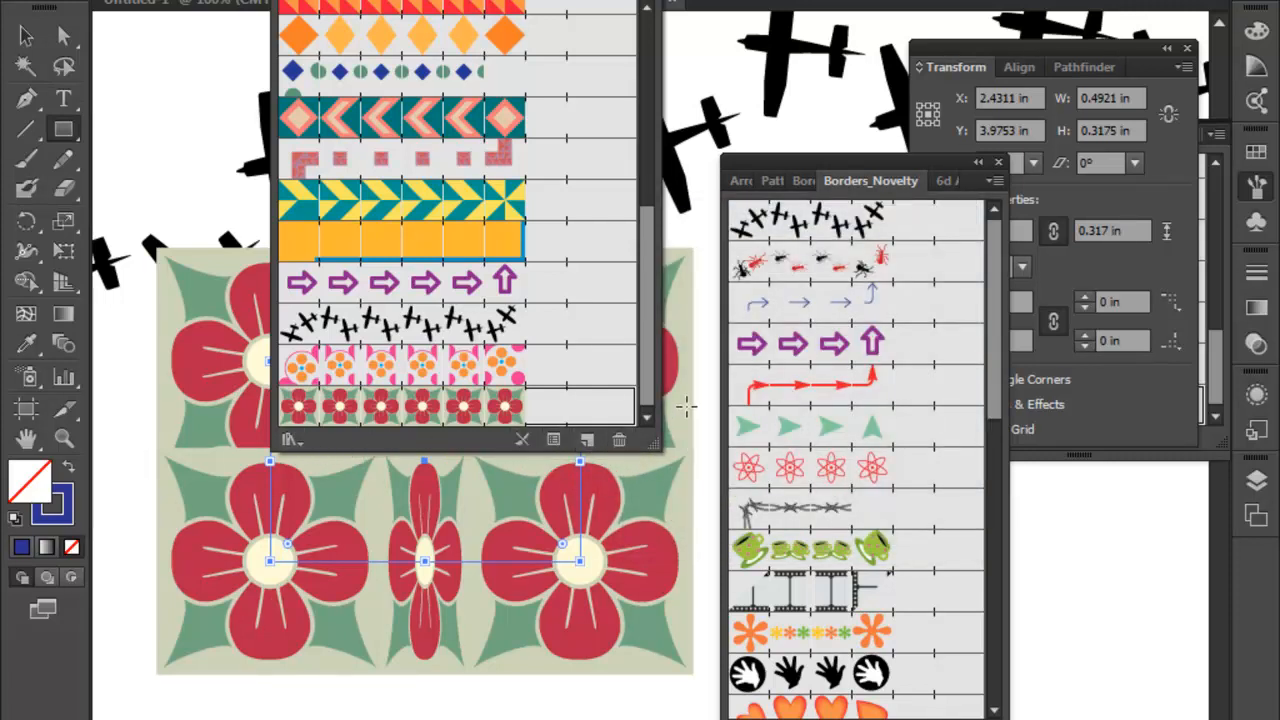
pyautogui.press('F5')
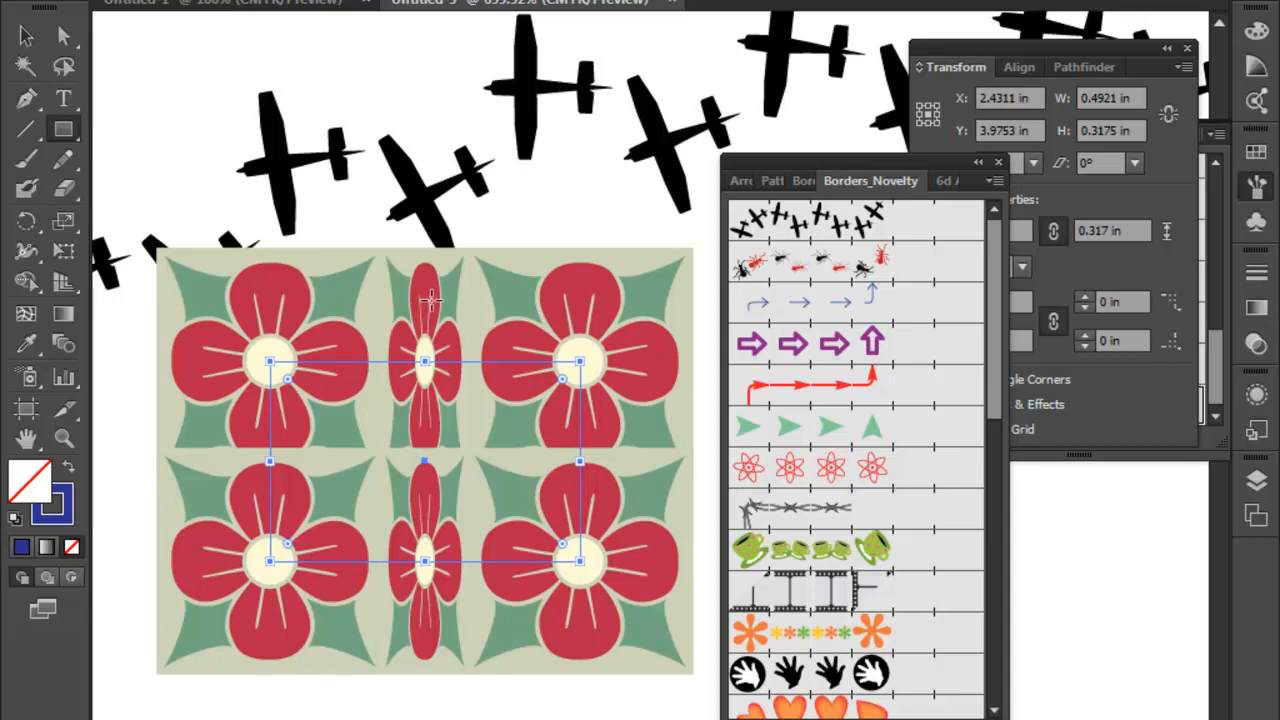
# - Delete the small rectangle with the red flower border
pyautogui.hotkey('ctrl', '-')
pyautogui.hotkey('ctrl', '-')
pyautogui.hotkey('ctrl', '-')
pyautogui.hotkey('ctrl', '-')
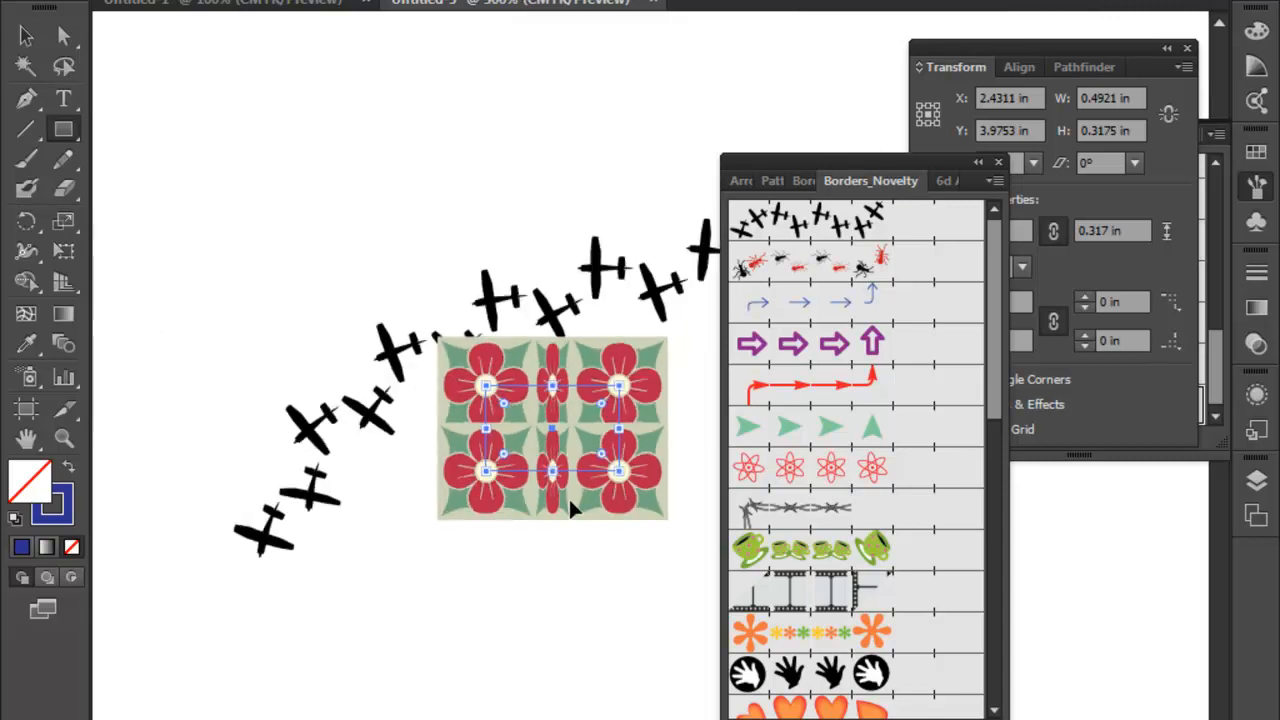
pyautogui.hotkey('ctrl', '-')
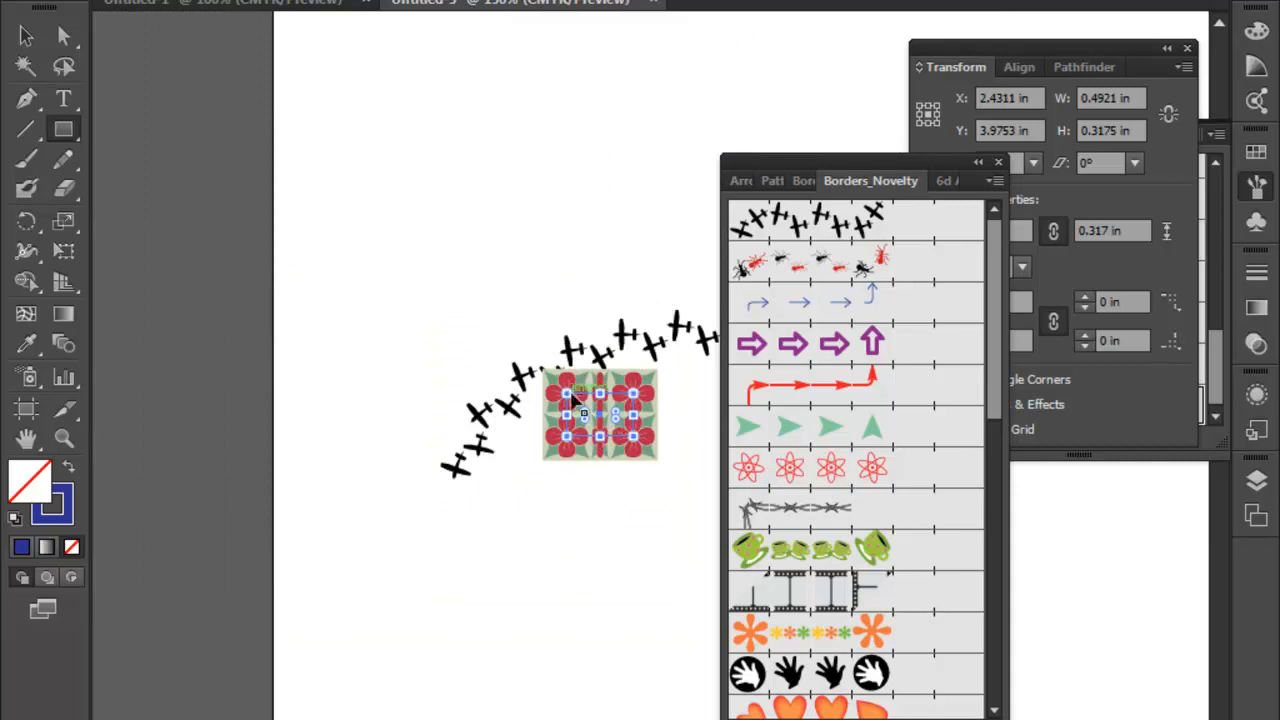
pyautogui.hotkey('ctrl', '-')
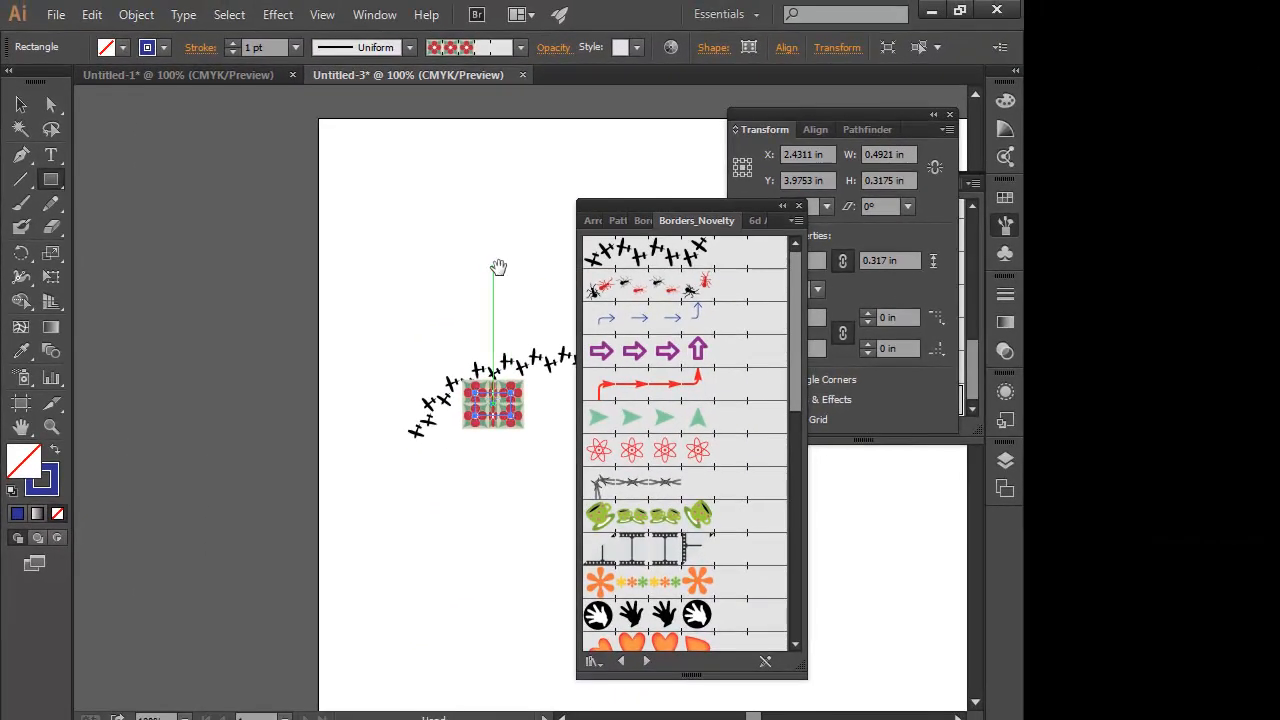
pyautogui.moveTo(498, 267); pyautogui.dragTo(283, 240)
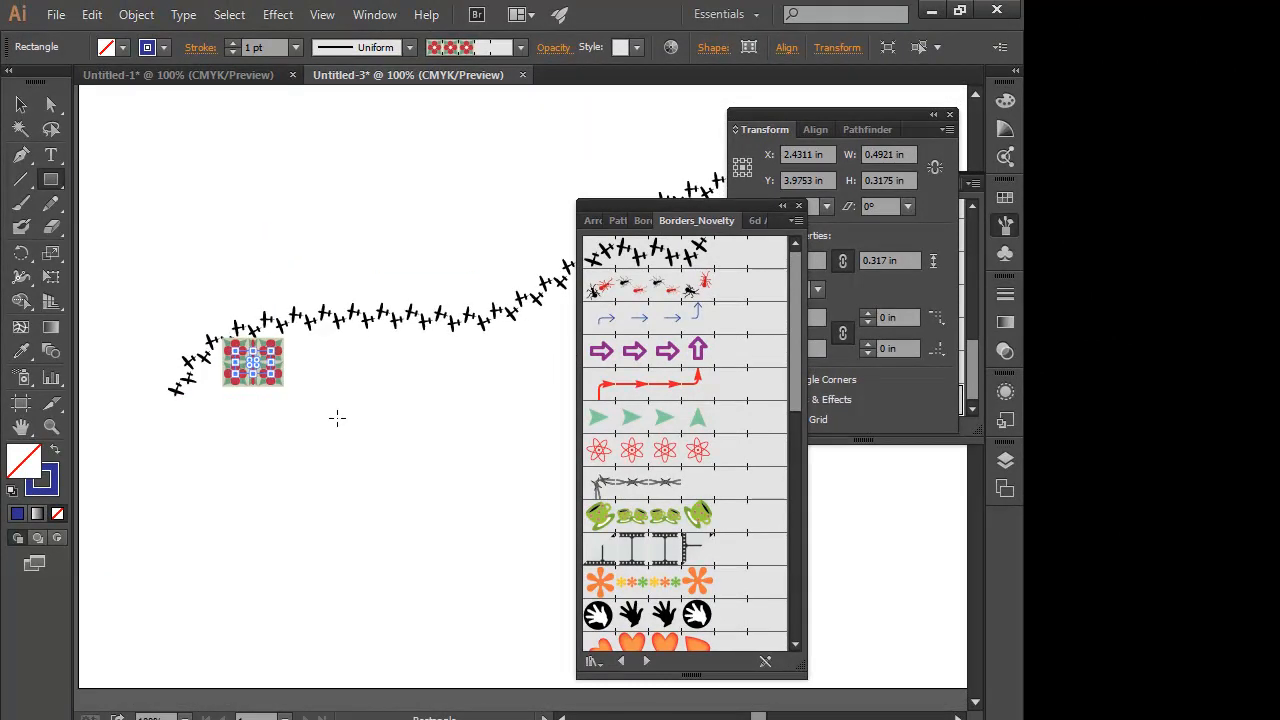
pyautogui.press('Delete')
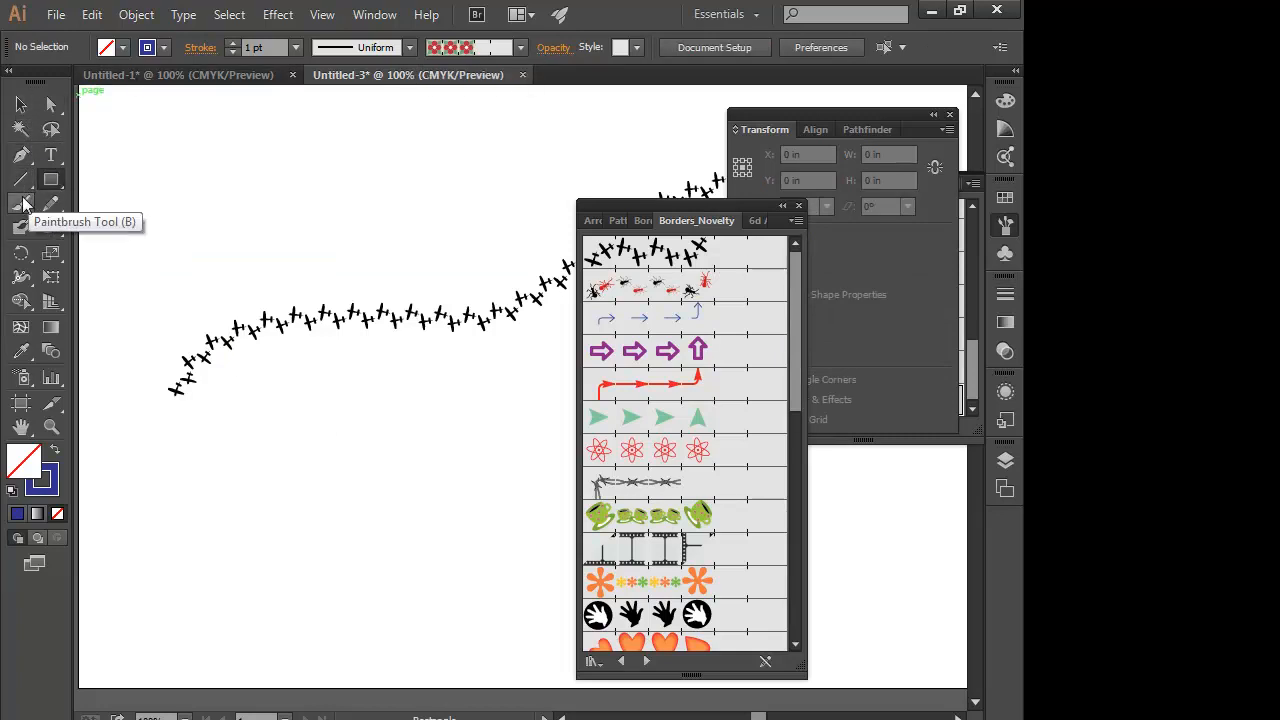
# - Select the airplane-patterned stroke and delete it
pyautogui.moveTo(51, 179); pyautogui.dragTo(98, 178)
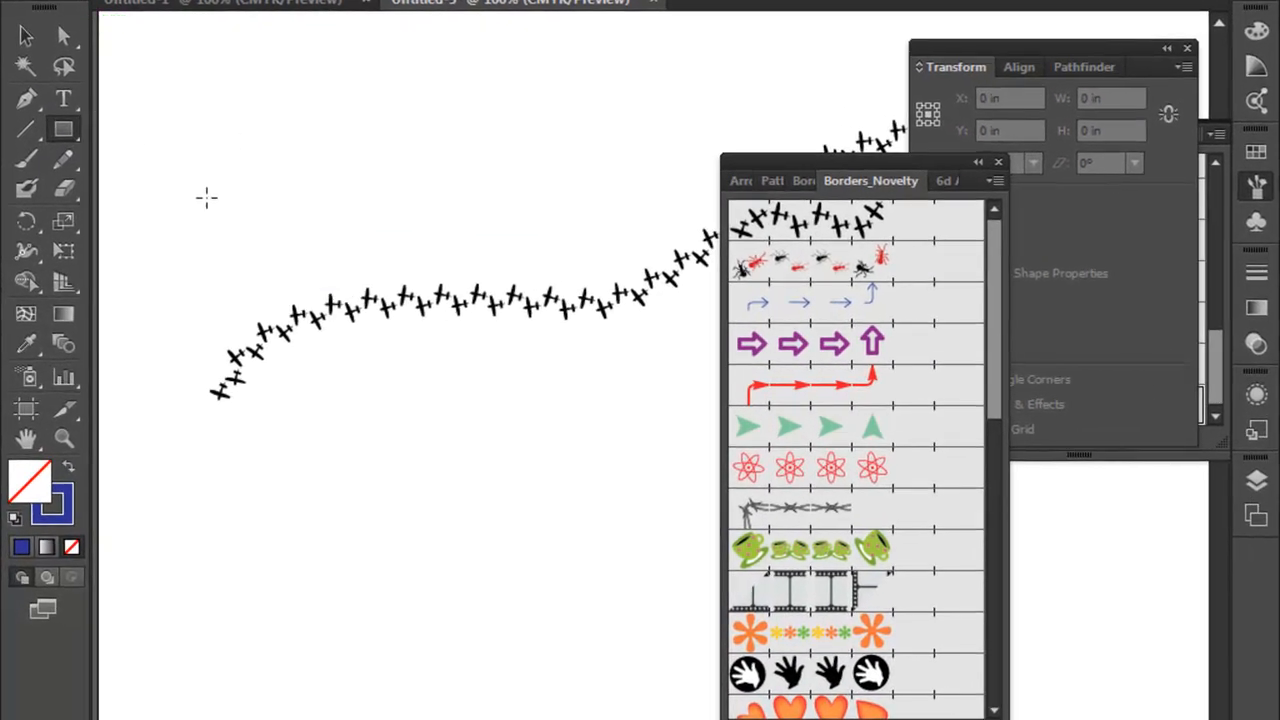
pyautogui.click(26, 36)
pyautogui.click(366, 300)
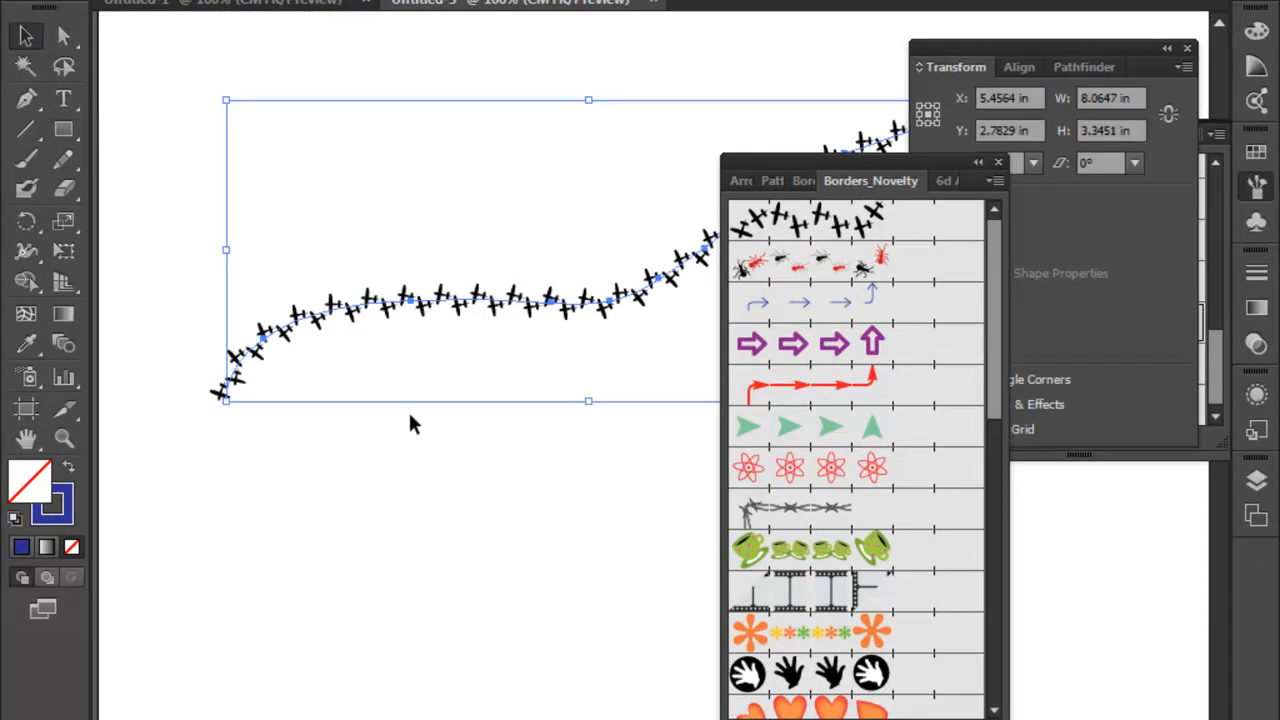
pyautogui.press('Delete')
# - Draw a rectangle about 5.42 by 3.88 in on the empty page and apply the green arrowhead border brush to it
pyautogui.click(66, 131)
pyautogui.moveTo(170, 162)
pyautogui.mouseDown()
pyautogui.moveTo(568, 358)
pyautogui.moveTo(660, 504)
pyautogui.mouseUp()
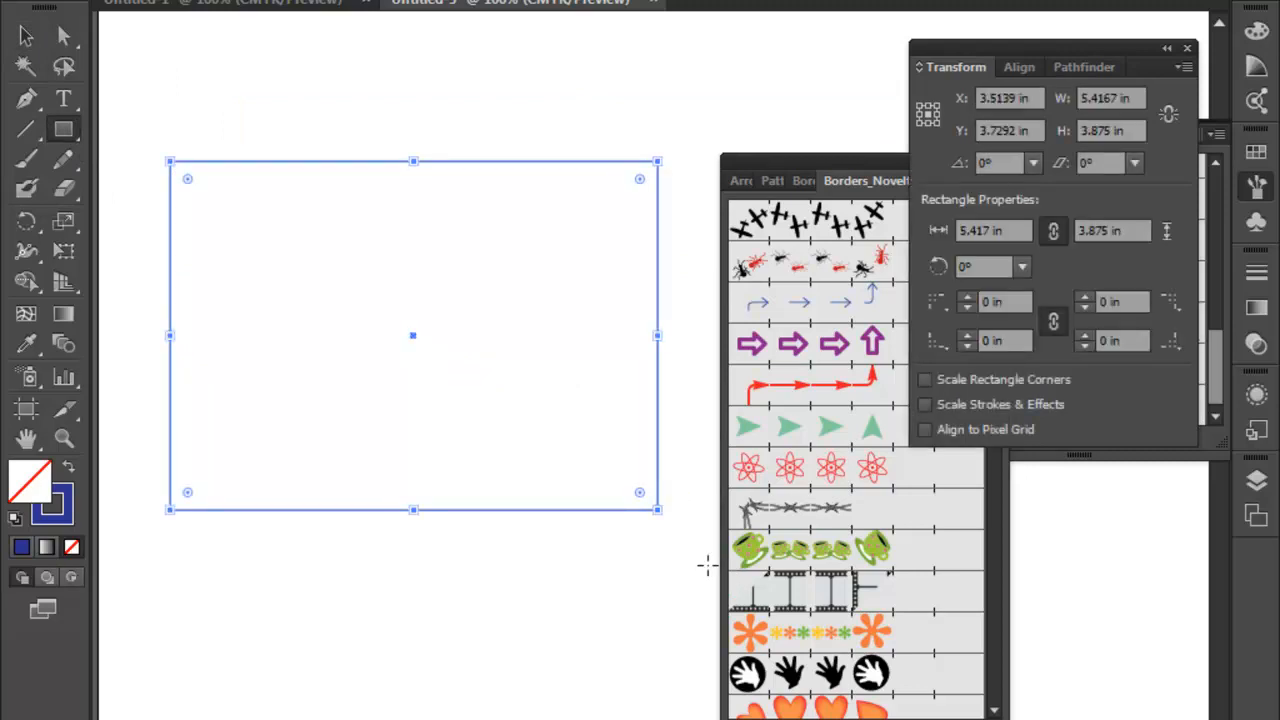
pyautogui.click(848, 428)
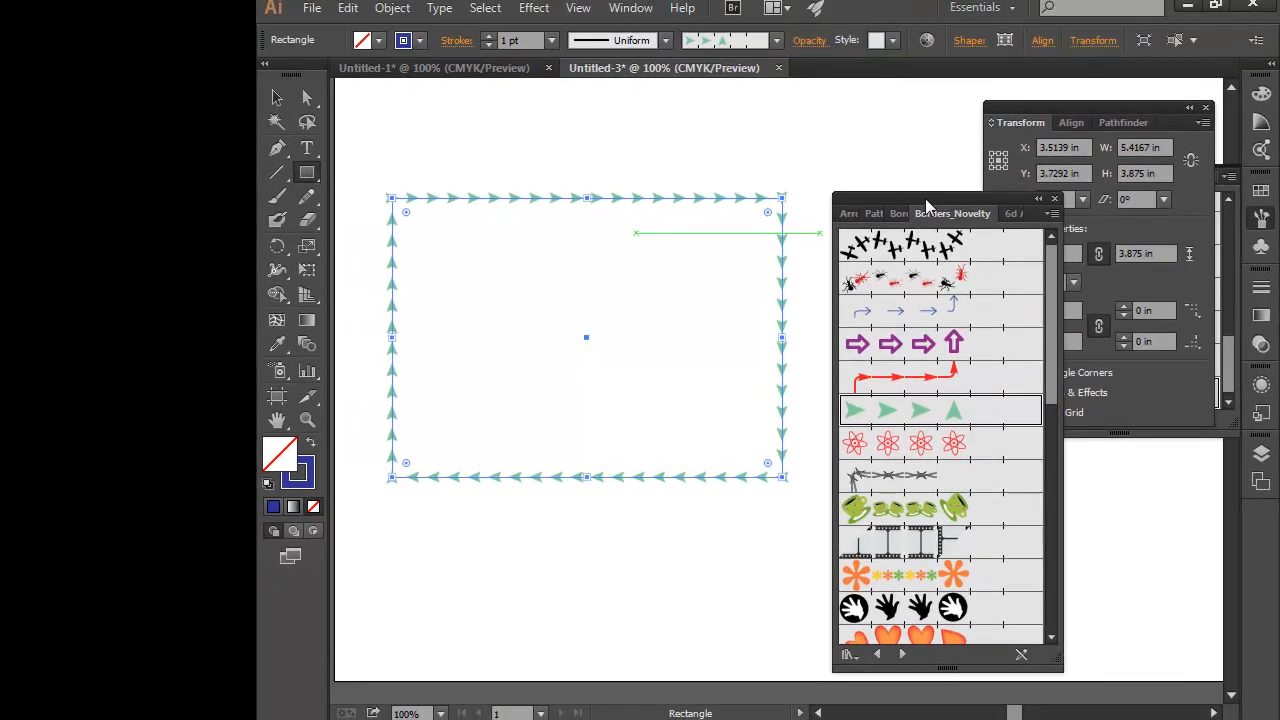
# - Close the floating brush library, open Borders_Frames from the Borders category, and advance through the libraries to Borders_Lines
pyautogui.moveTo(925, 198)
pyautogui.mouseDown()
pyautogui.moveTo(1017, 184)
pyautogui.moveTo(843, 108)
pyautogui.mouseUp()
pyautogui.click(1205, 107)
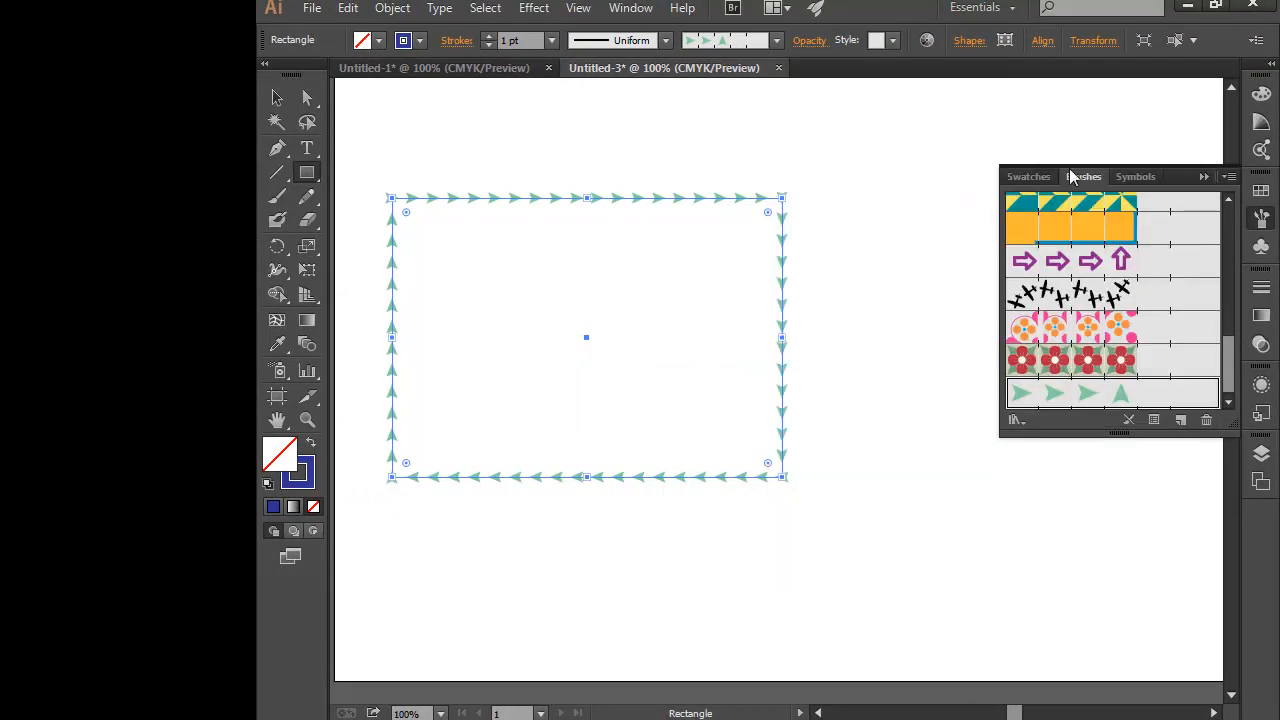
pyautogui.moveTo(1188, 176)
pyautogui.mouseDown()
pyautogui.moveTo(976, 143)
pyautogui.moveTo(1275, 266)
pyautogui.moveTo(1225, 239)
pyautogui.moveTo(1186, 176)
pyautogui.mouseUp()
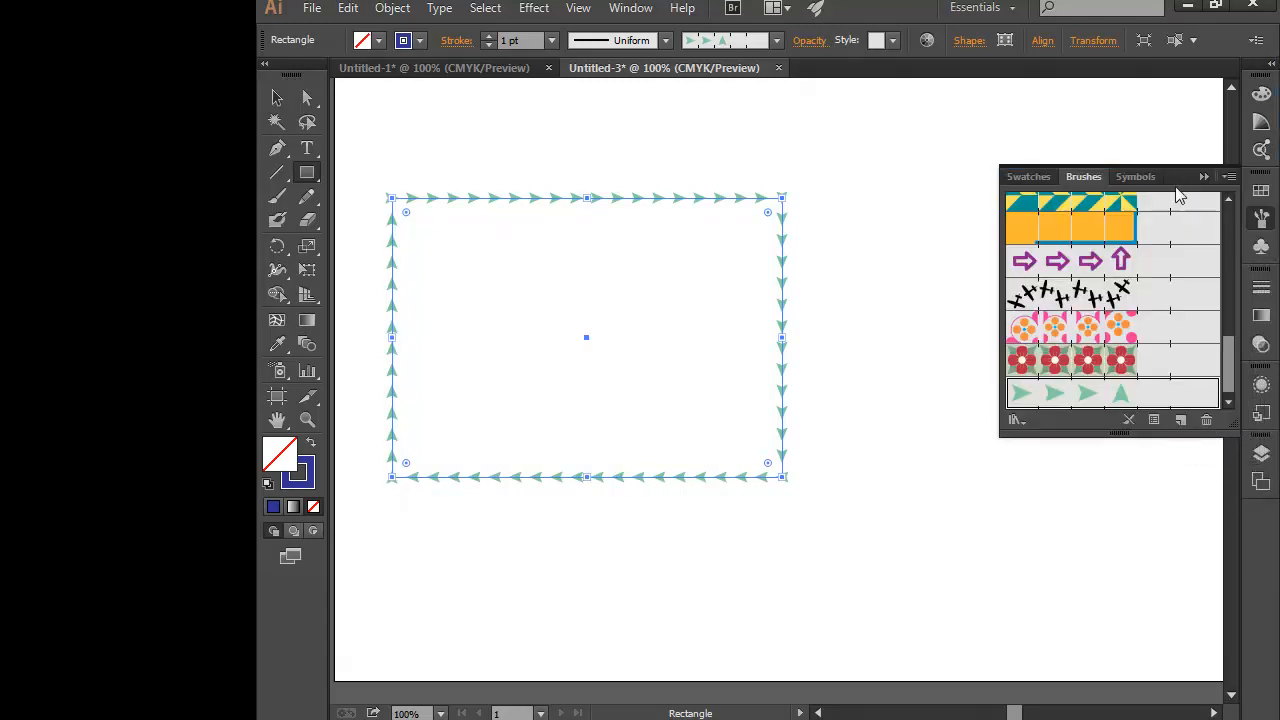
pyautogui.click(1016, 420)
pyautogui.moveTo(1044, 518)
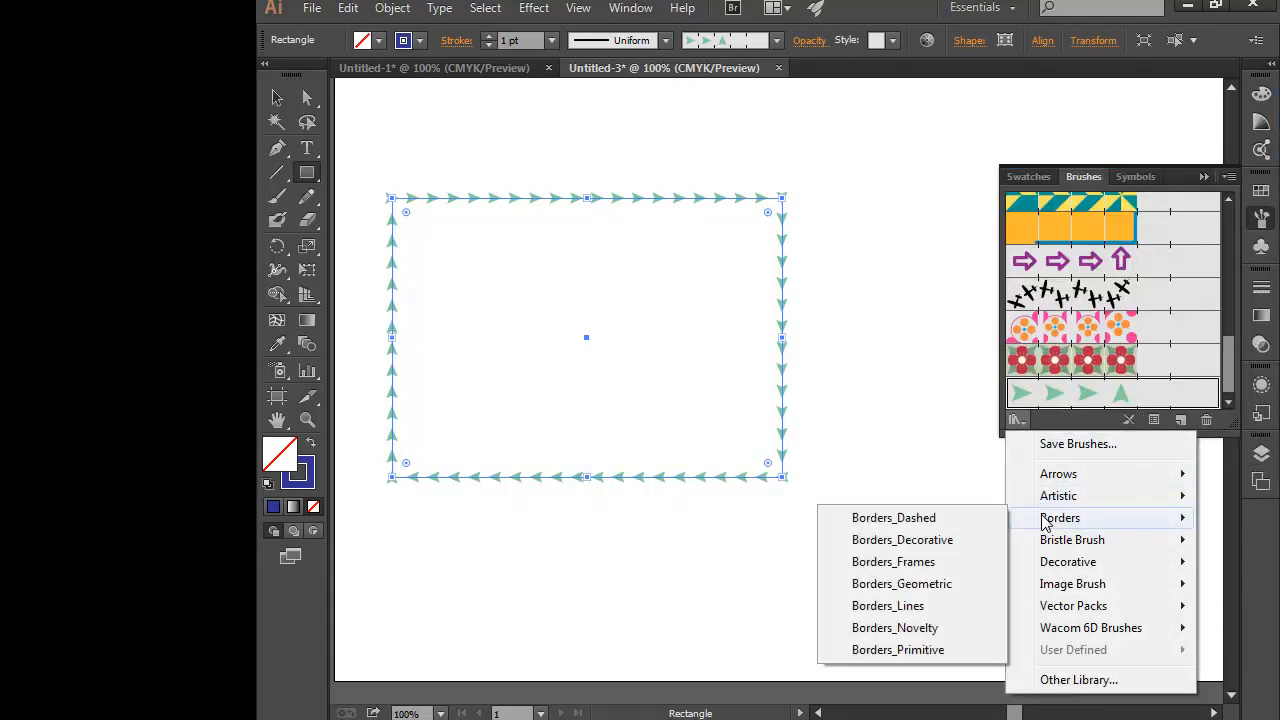
pyautogui.click(900, 562)
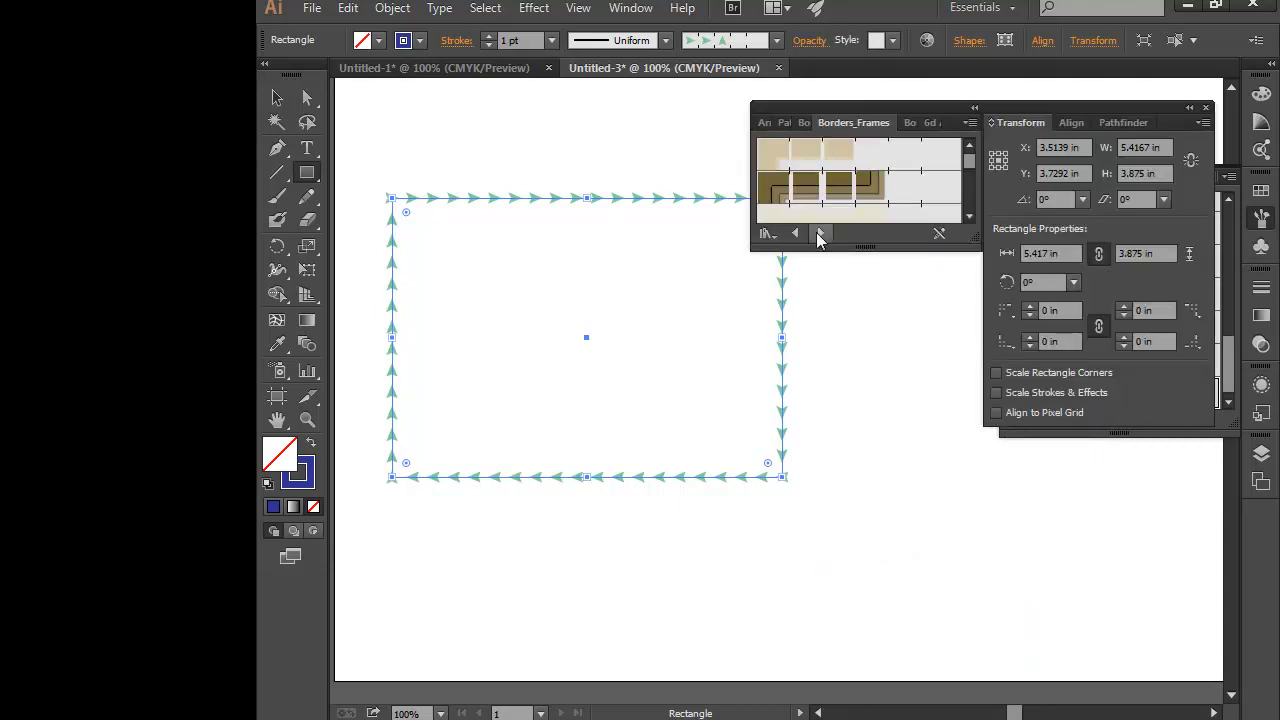
pyautogui.click(820, 232)
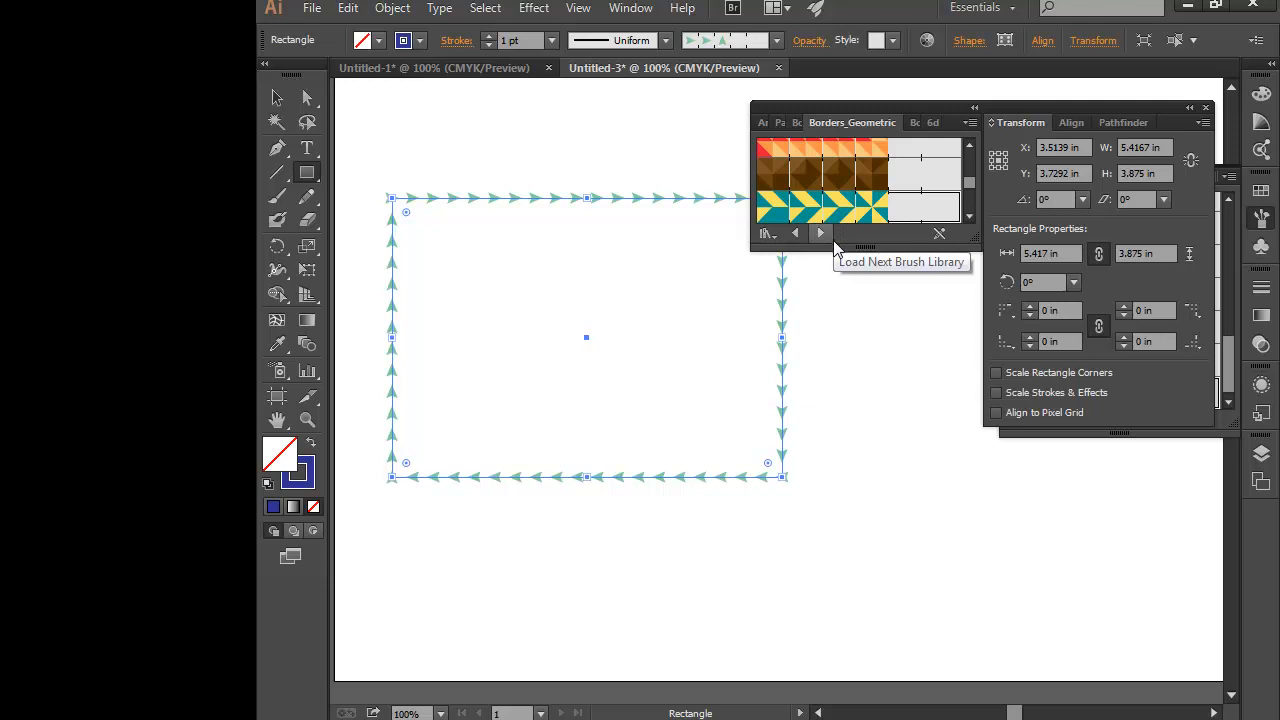
pyautogui.click(820, 234)
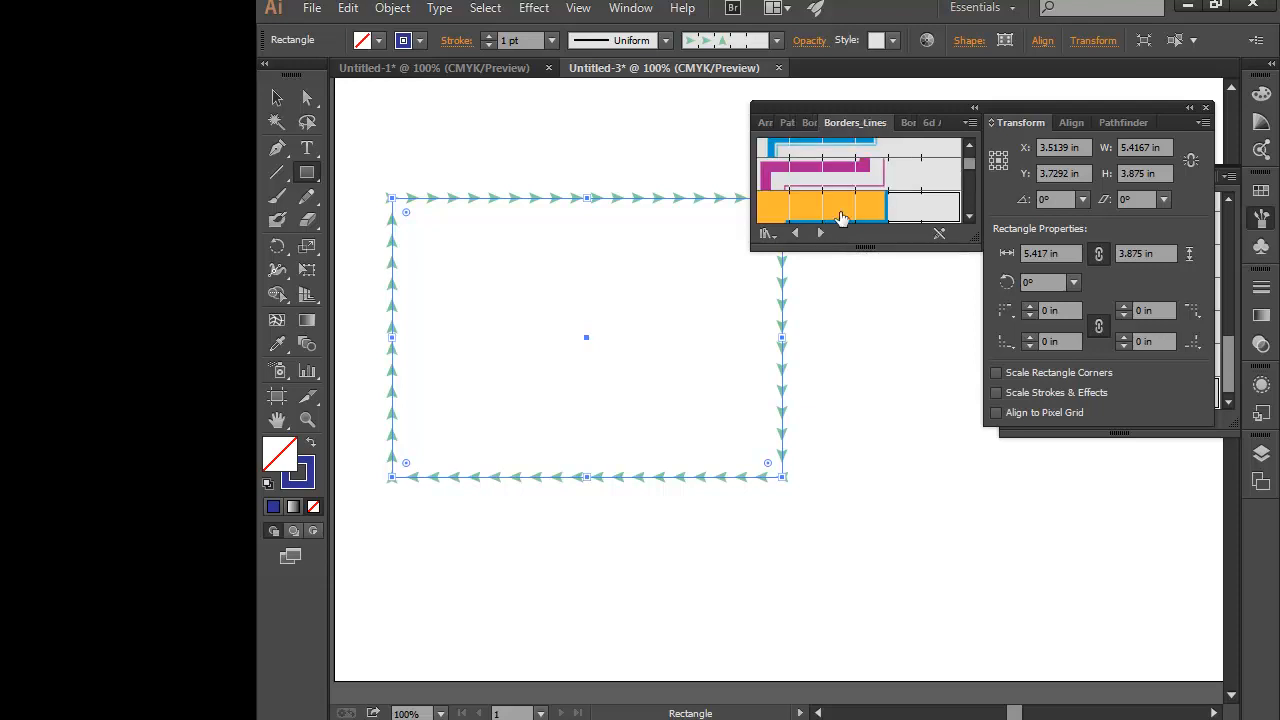
# - Apply the orange band and magenta line border brushes to the rectangle in turn, and enlarge the Borders_Lines library
pyautogui.click(855, 203)
pyautogui.click(857, 167)
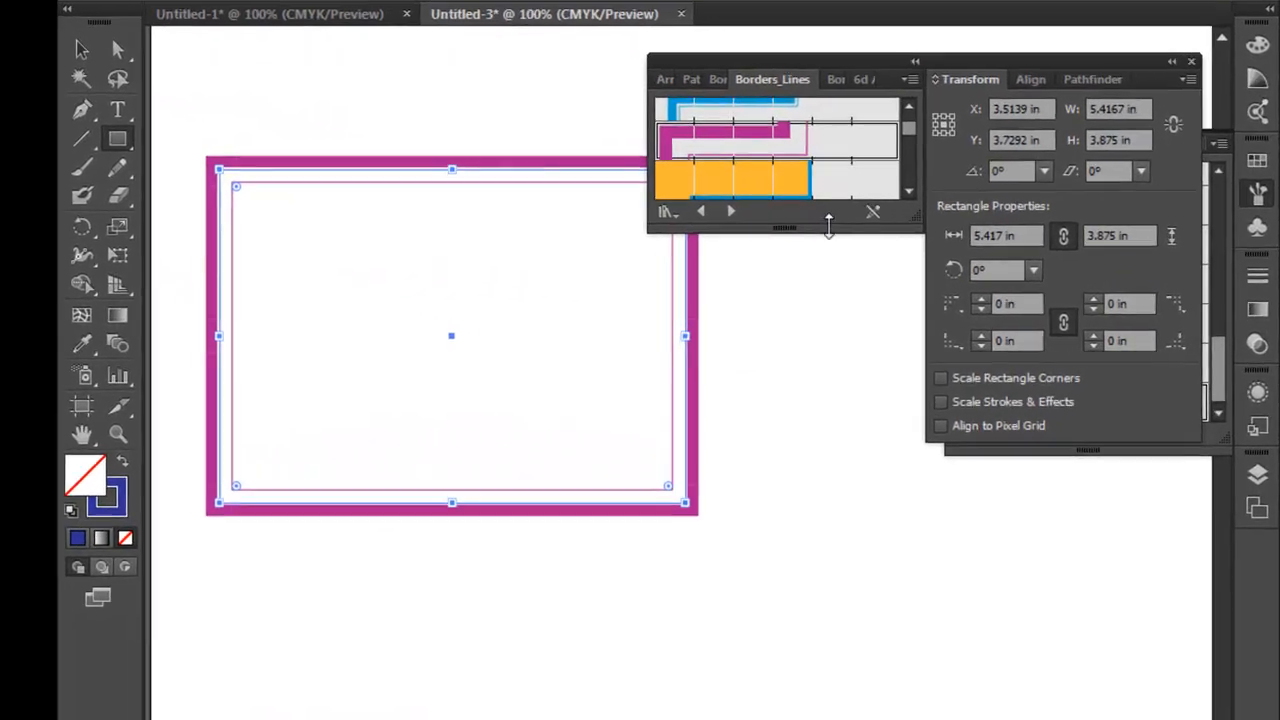
pyautogui.moveTo(828, 225); pyautogui.dragTo(840, 593)
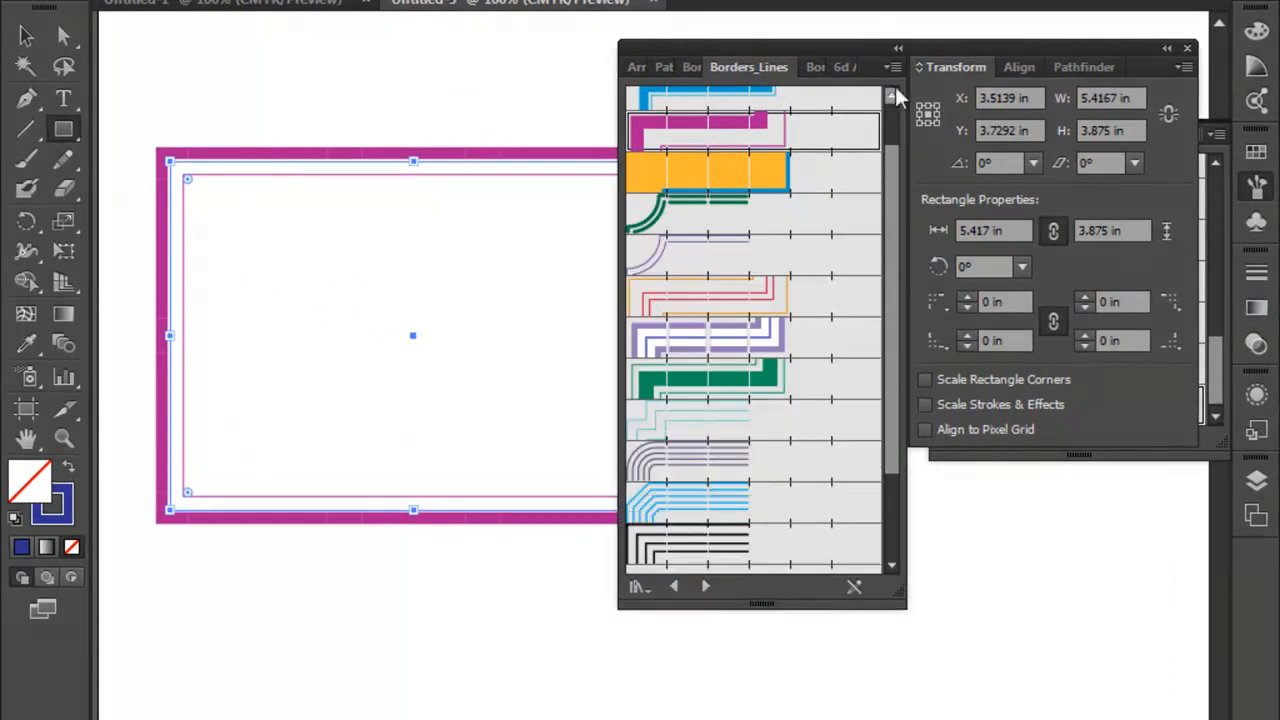
# - Close the floating Borders_Lines library and open Borders_Primitive from the Borders category
pyautogui.moveTo(826, 52)
pyautogui.mouseDown()
pyautogui.moveTo(790, 70)
pyautogui.moveTo(821, 67)
pyautogui.mouseUp()
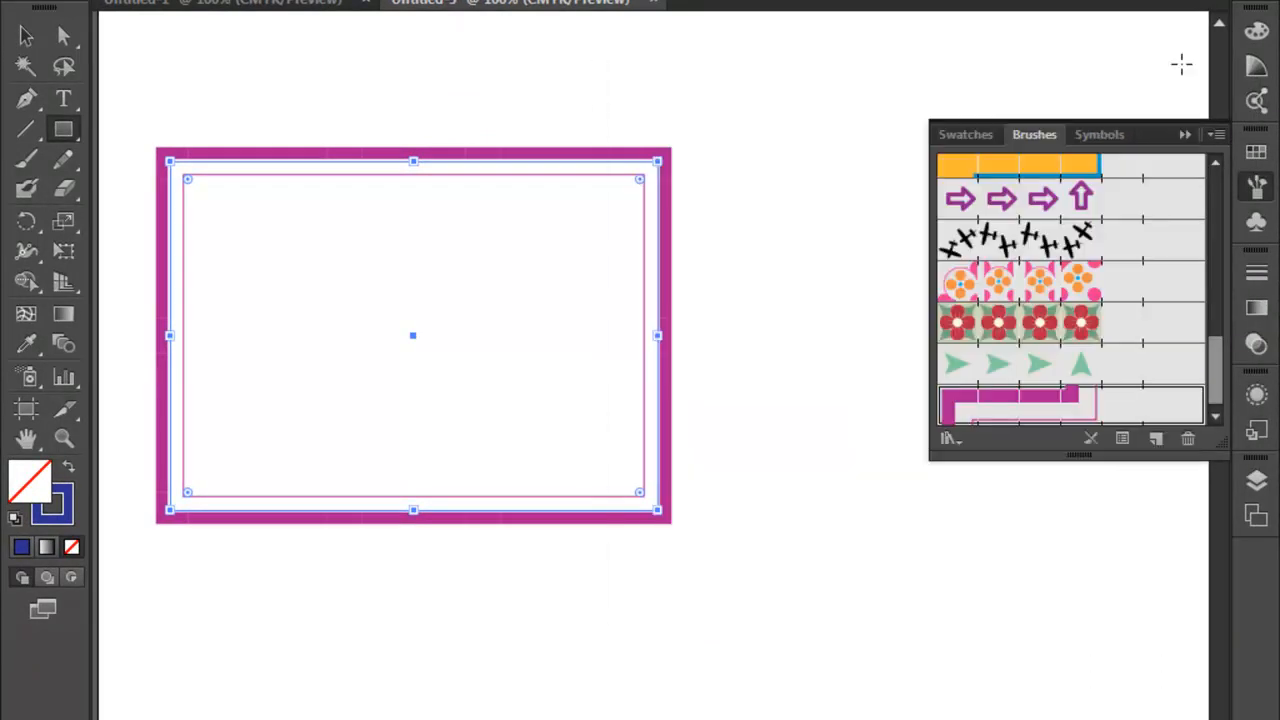
pyautogui.click(1178, 63)
pyautogui.click(962, 446)
pyautogui.moveTo(1010, 561)
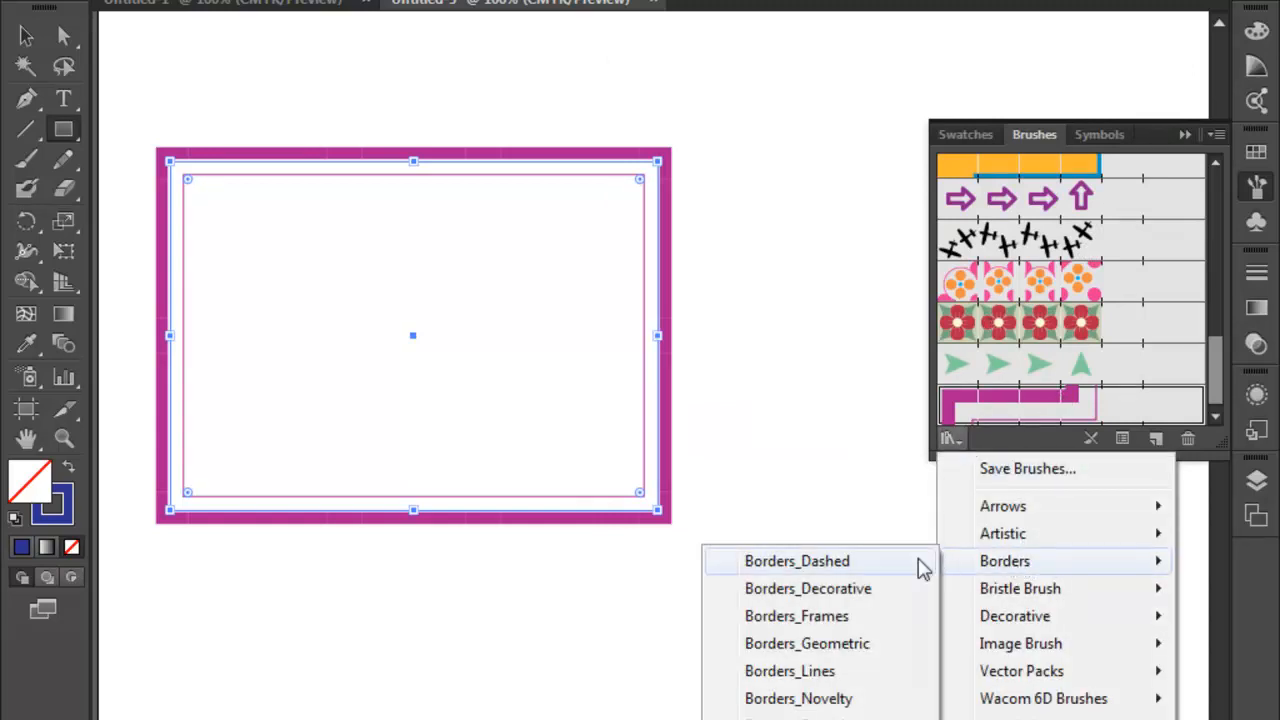
pyautogui.click(800, 716)
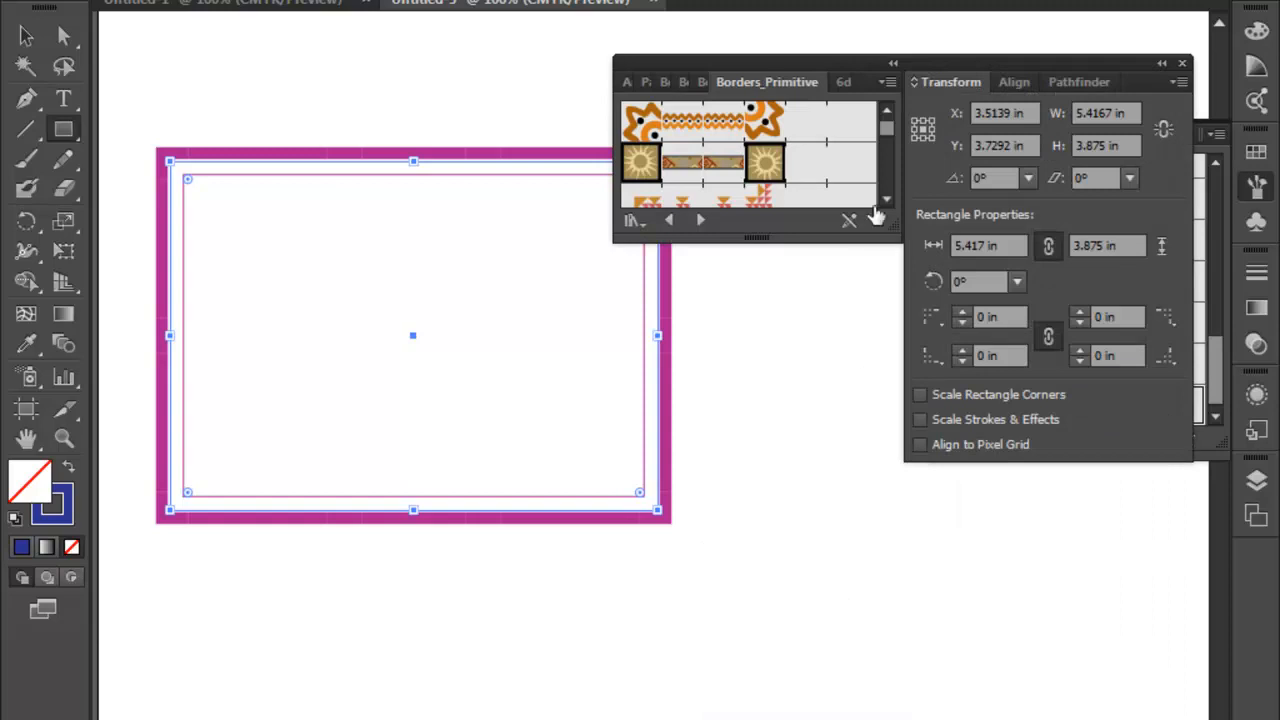
# - Separate the Borders_Primitive library from the Transform panel, close Transform, collapse Brushes, and enlarge the library beside the rectangle
pyautogui.moveTo(856, 85)
pyautogui.mouseDown()
pyautogui.moveTo(784, 103)
pyautogui.moveTo(678, 381)
pyautogui.moveTo(990, 588)
pyautogui.moveTo(990, 566)
pyautogui.mouseUp()
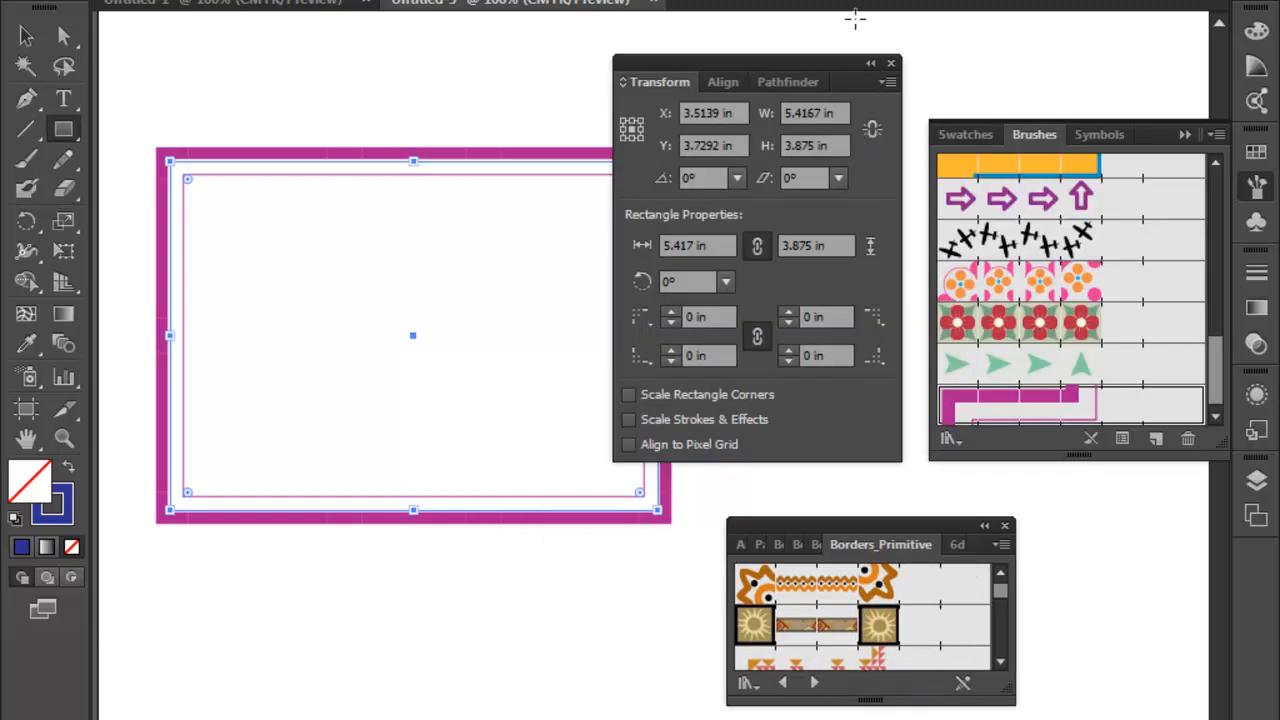
pyautogui.click(891, 63)
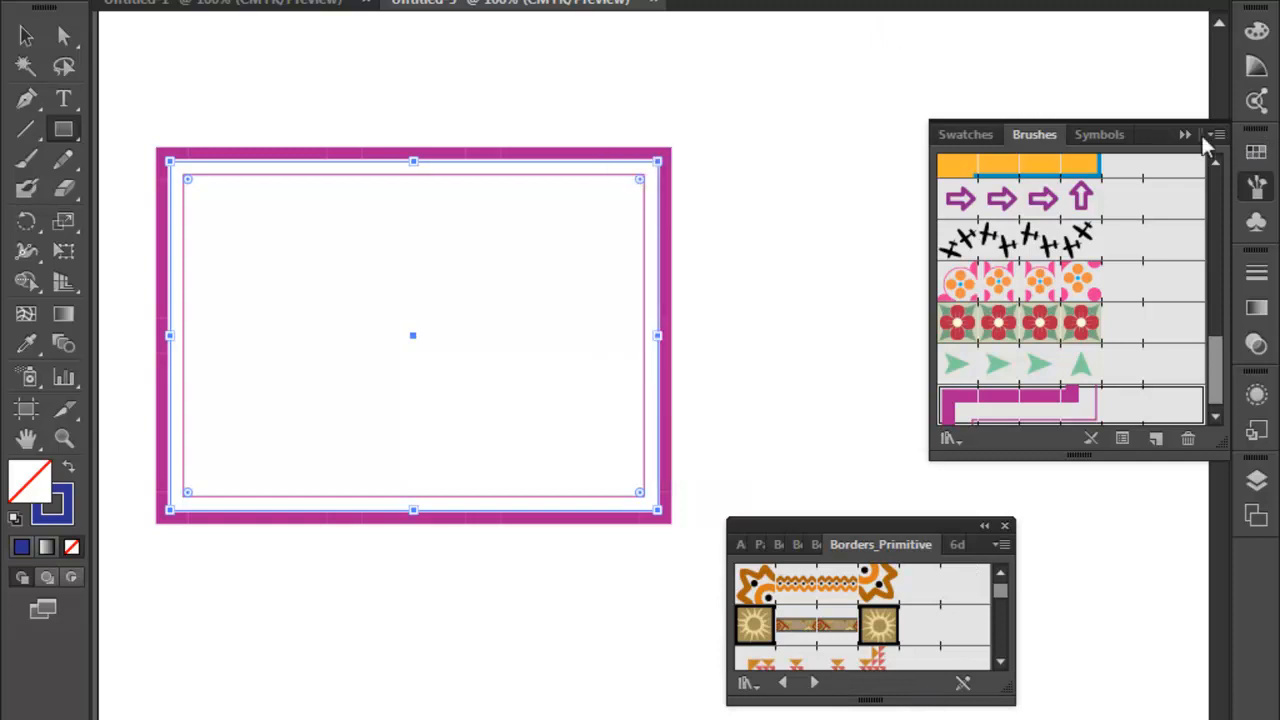
pyautogui.click(1185, 134)
pyautogui.moveTo(901, 528); pyautogui.dragTo(951, 143)
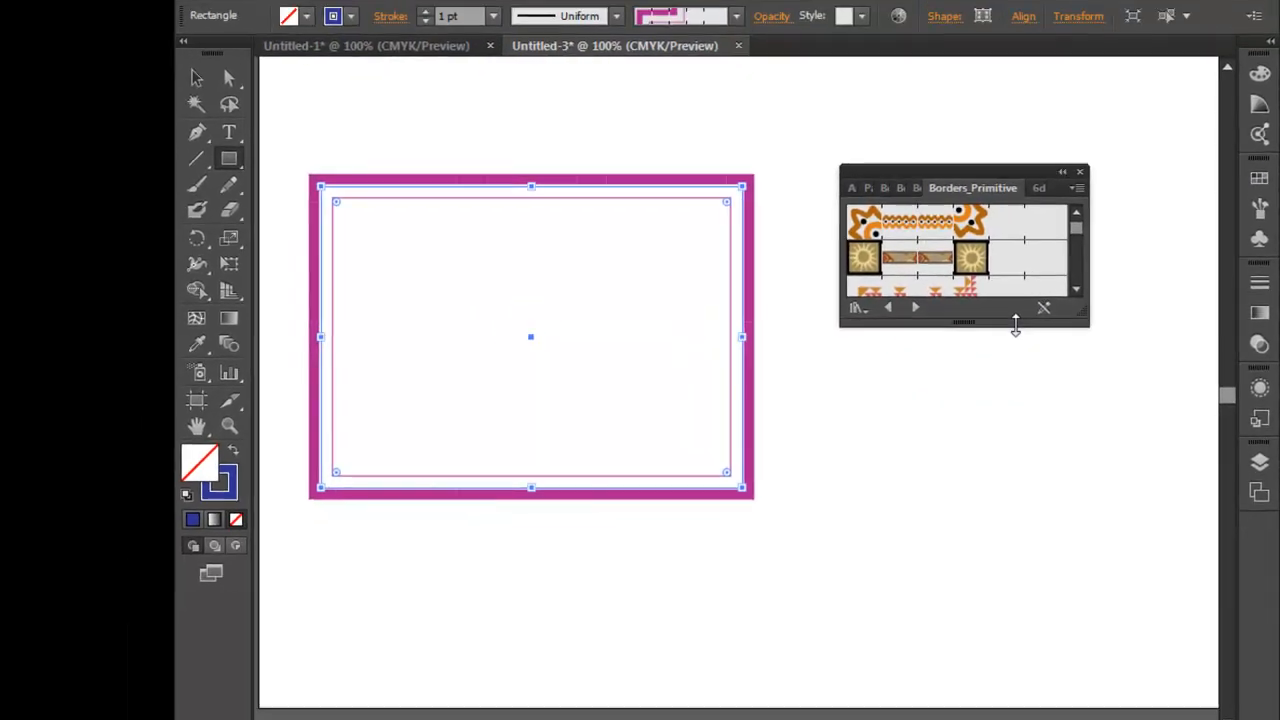
pyautogui.moveTo(1015, 325); pyautogui.dragTo(978, 634)
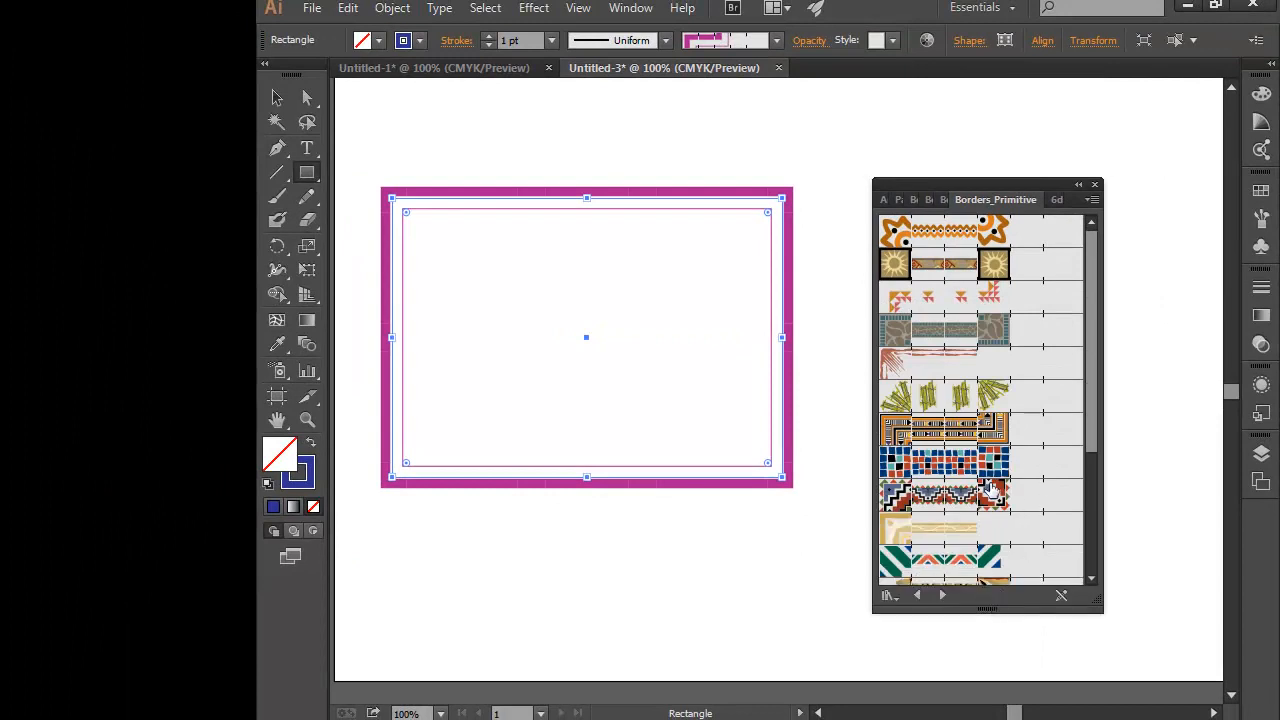
# - Apply the blue-and-red stepped, Byzantine Triangles and teal border brushes from Borders_Primitive to the rectangle in turn
pyautogui.click(990, 492)
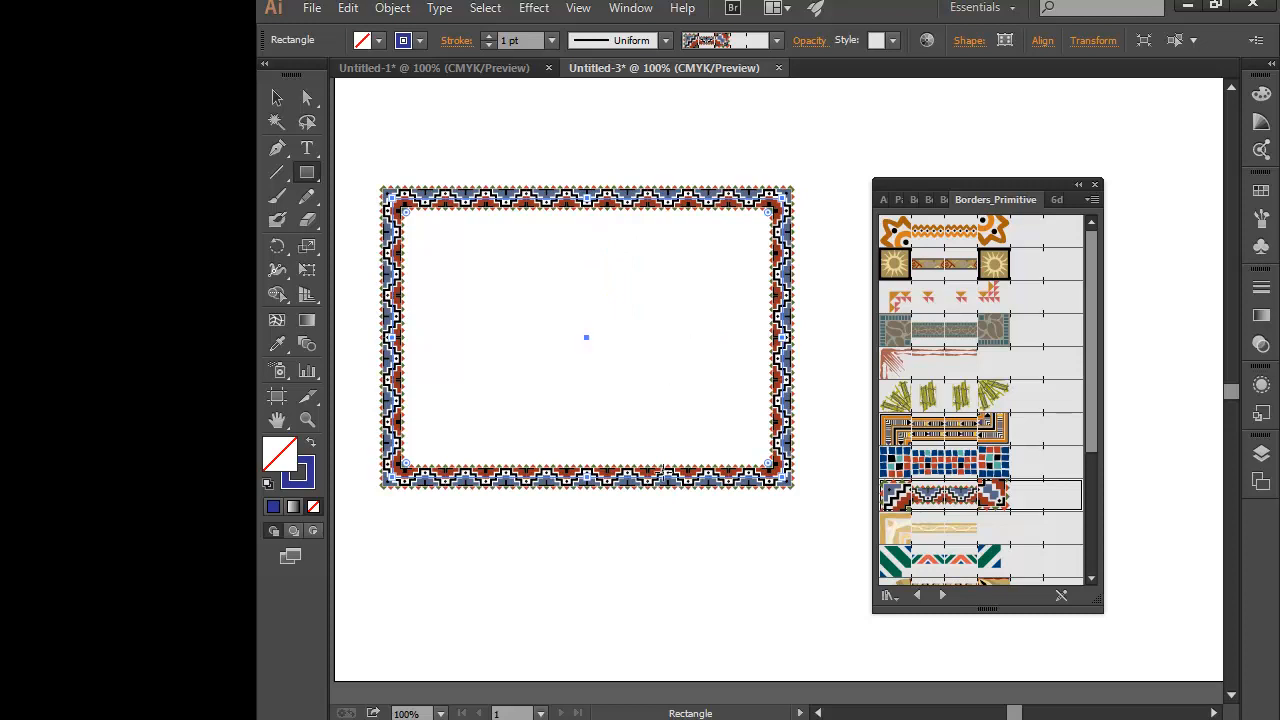
pyautogui.moveTo(1011, 182); pyautogui.dragTo(1059, 121)
pyautogui.moveTo(1143, 265); pyautogui.dragTo(1157, 426)
pyautogui.click(1001, 471)
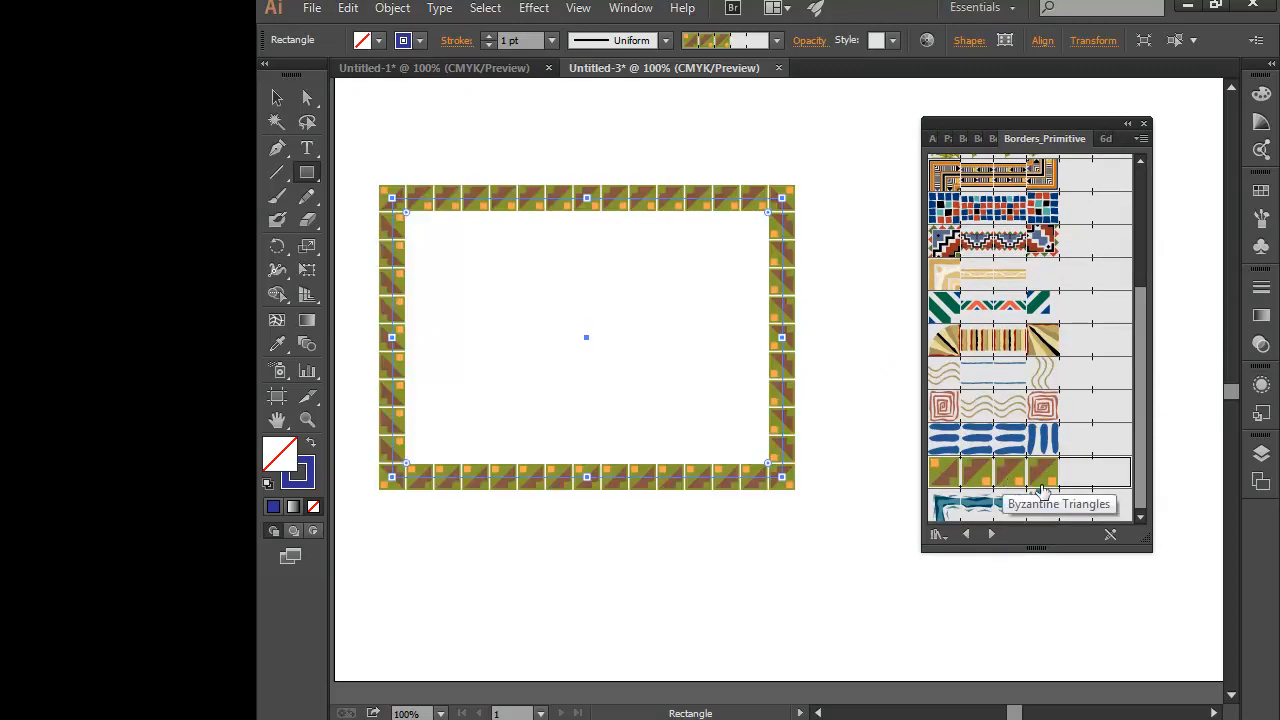
pyautogui.click(983, 507)
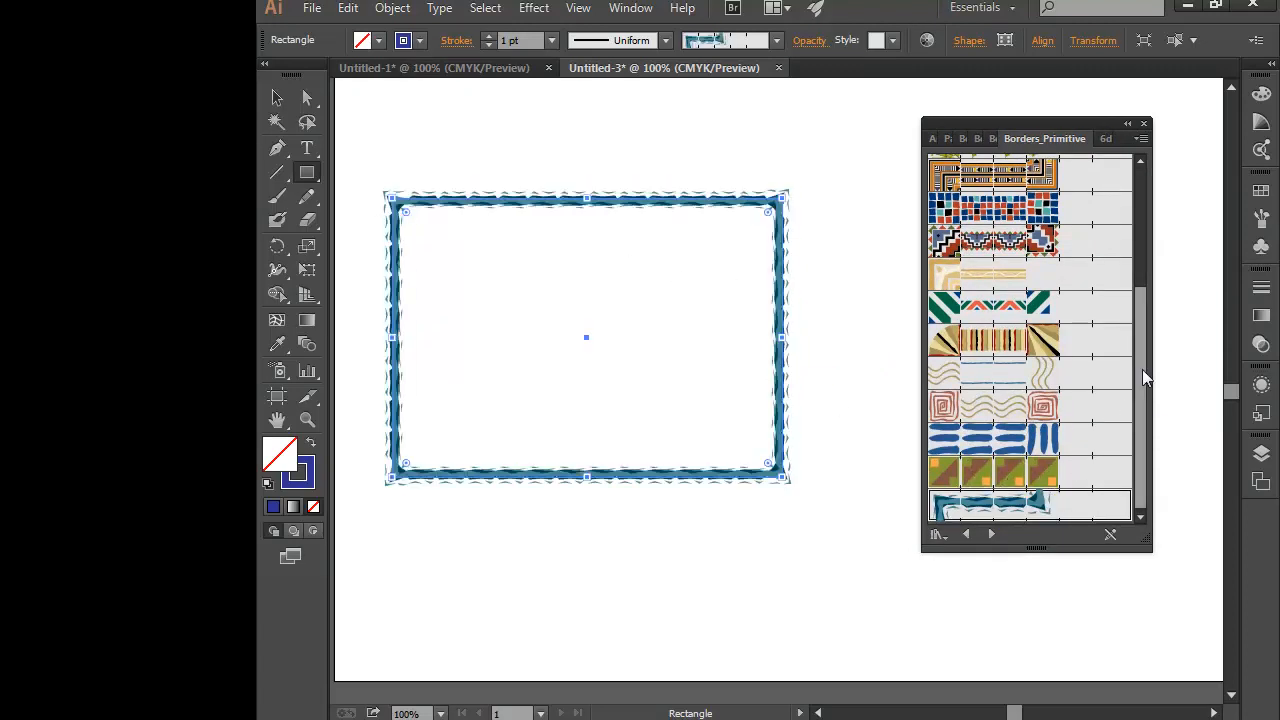
# - Advance past the Bristle Brush Library to Decorative_Banners and Seals, and apply the orange banner and red-tipped light blue brushes to the rectangle
pyautogui.moveTo(1142, 369); pyautogui.dragTo(1162, 253)
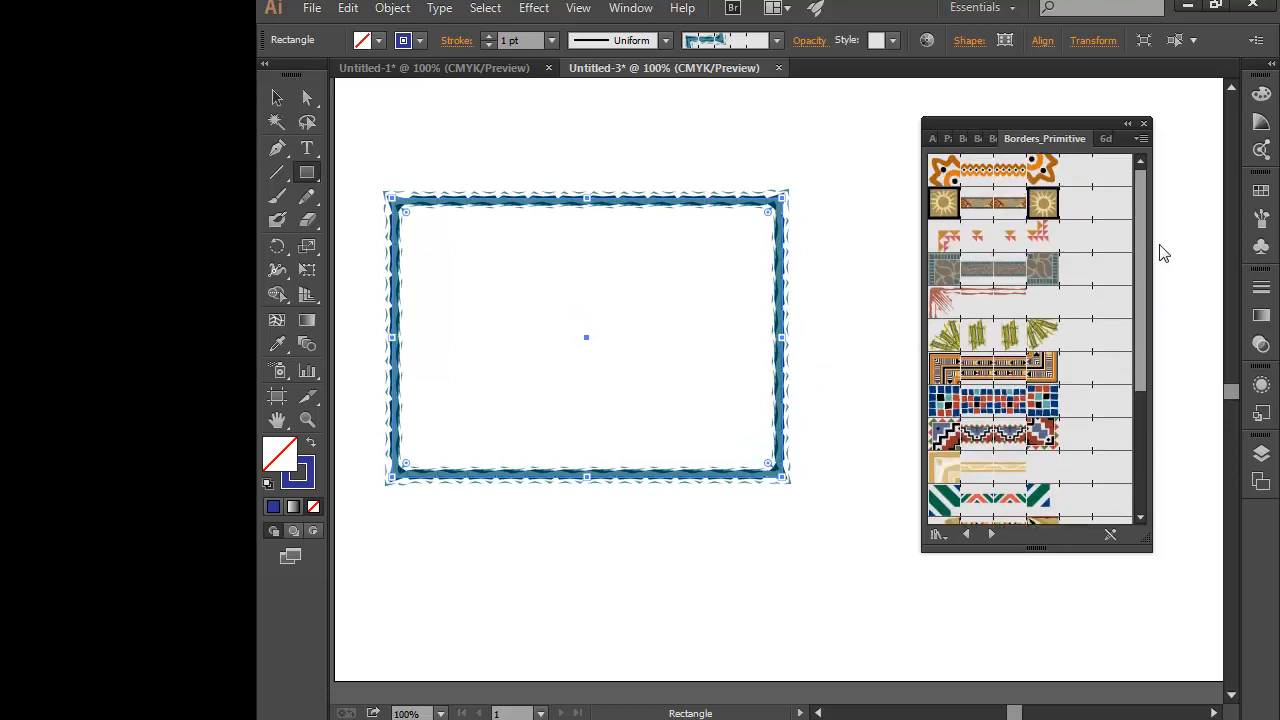
pyautogui.click(992, 536)
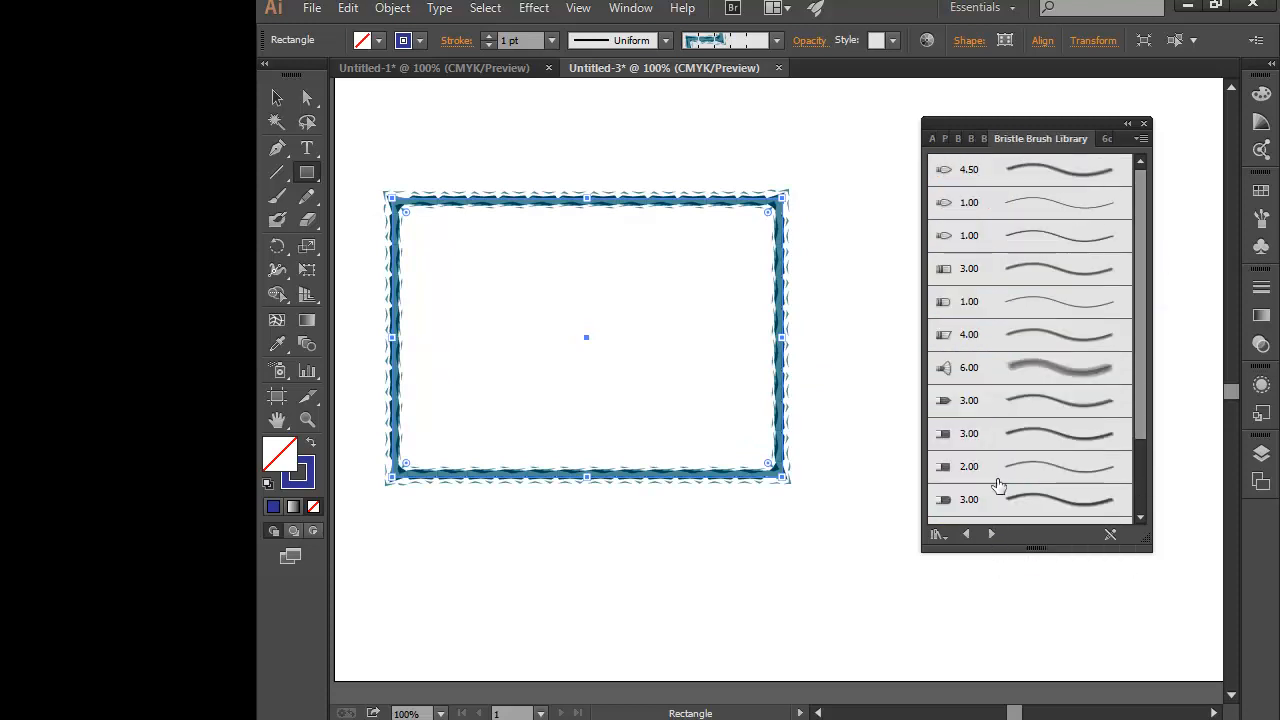
pyautogui.scroll(-3, 1140, 270)
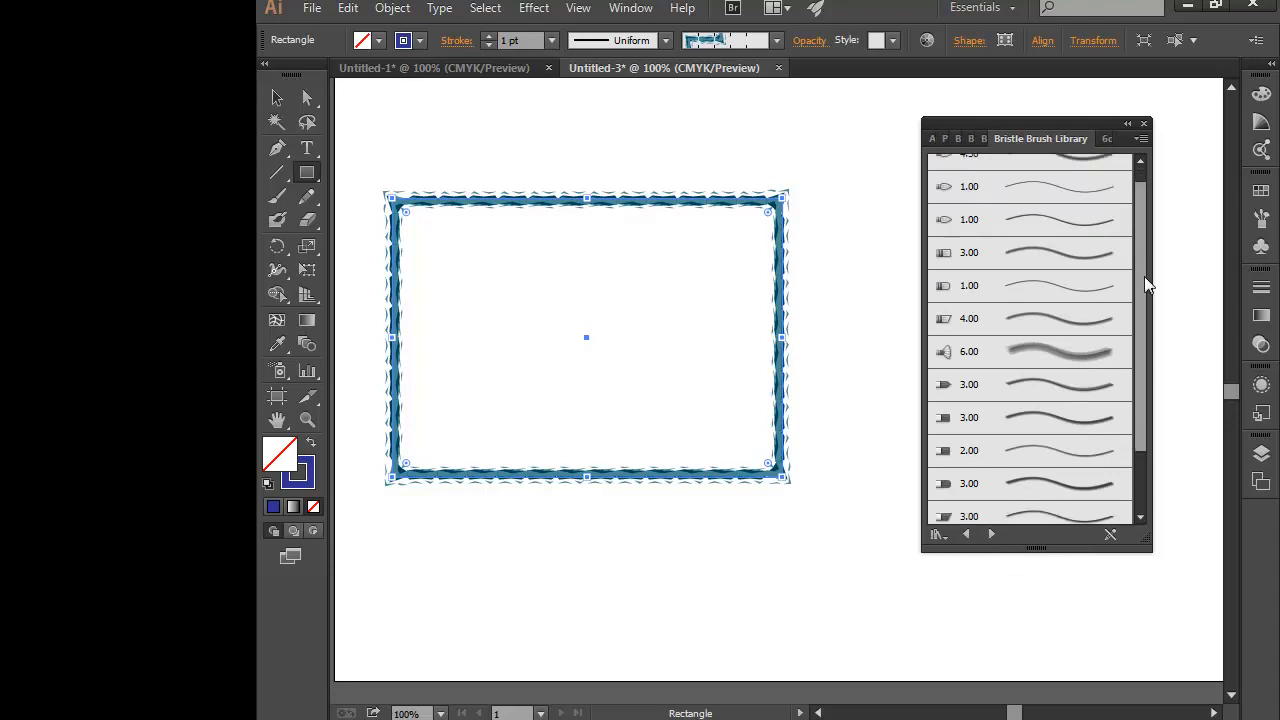
pyautogui.click(992, 534)
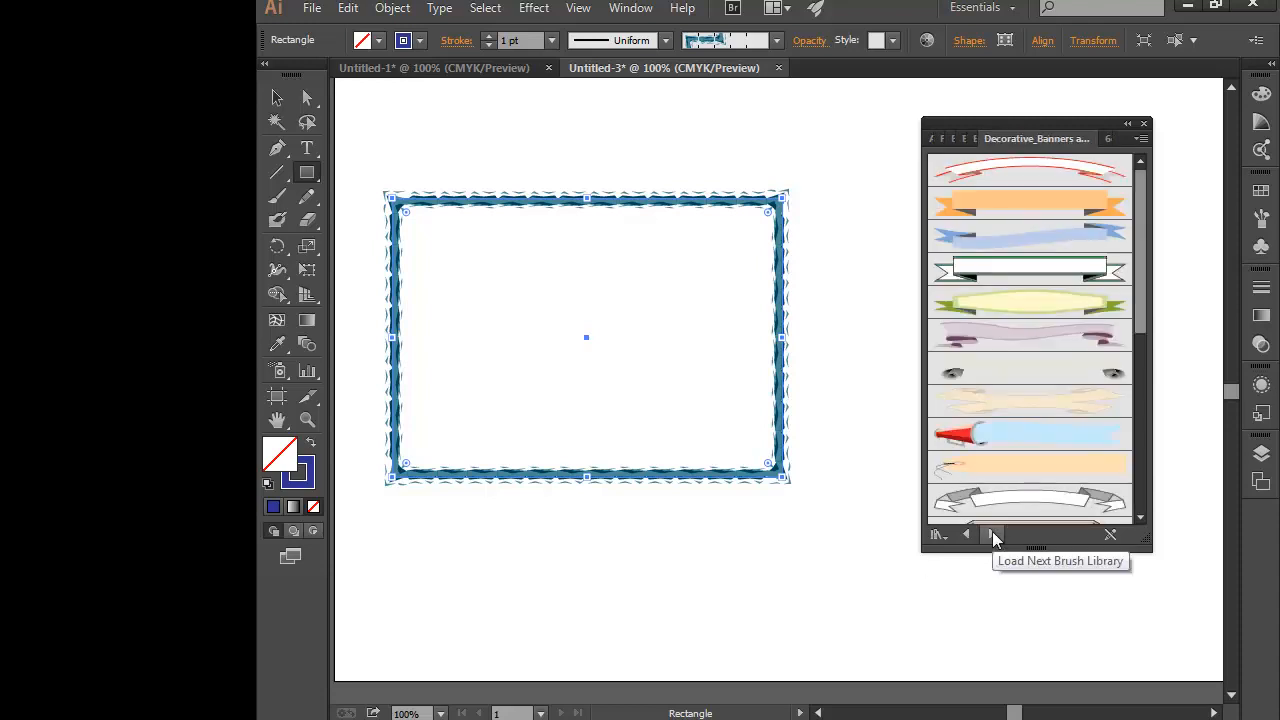
pyautogui.click(999, 204)
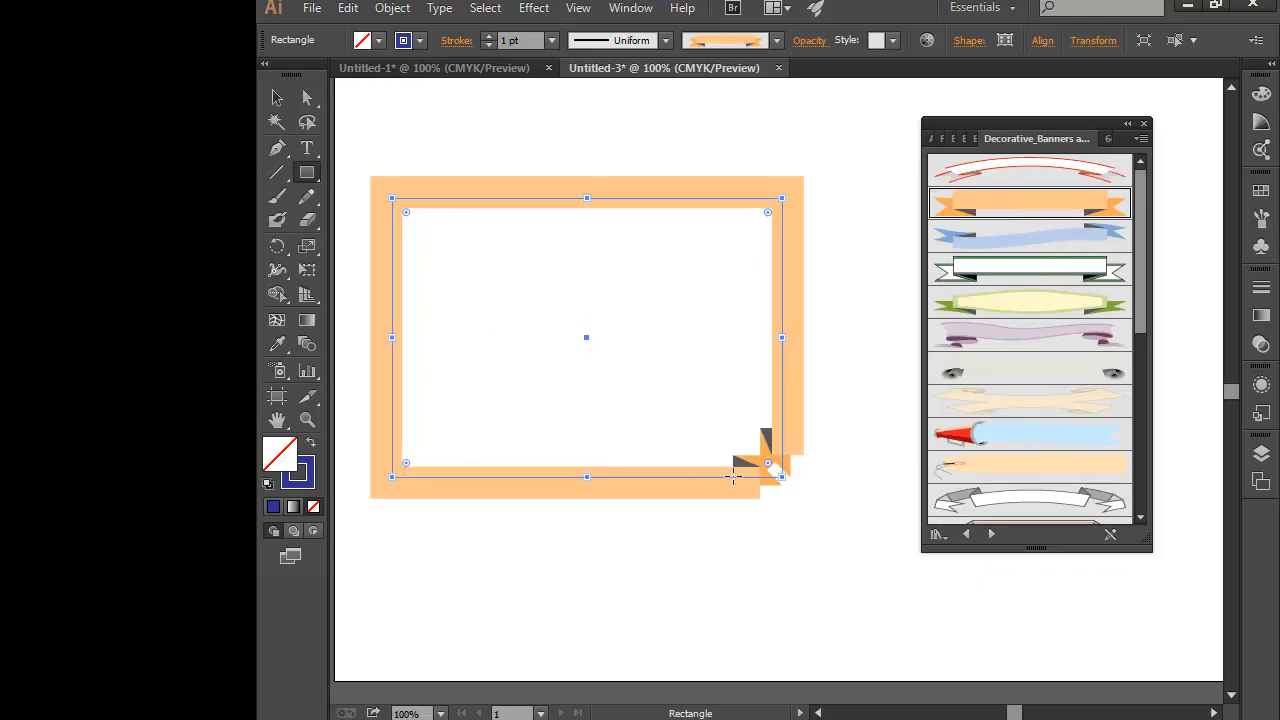
pyautogui.click(1051, 430)
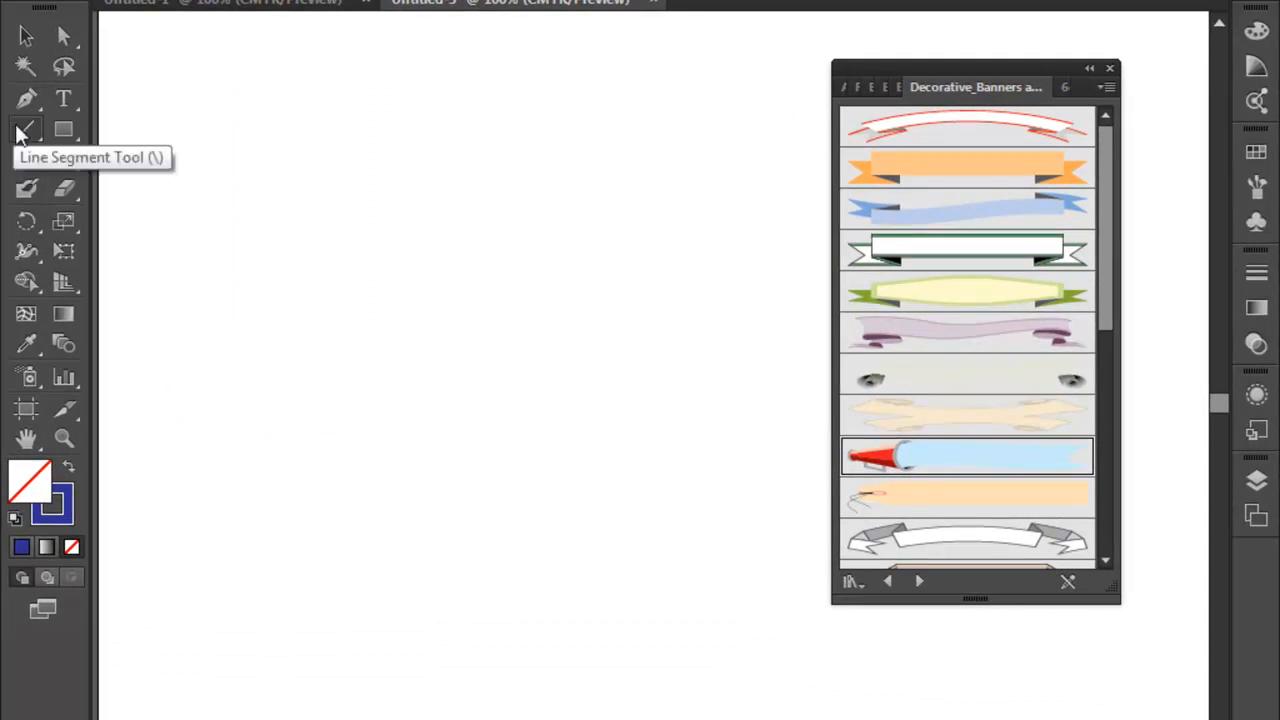
# - Draw a horizontal line on the empty page and apply the orange banner and green starburst seal brushes to it in turn
pyautogui.click(24, 131)
pyautogui.moveTo(299, 284); pyautogui.dragTo(690, 284)
pyautogui.click(990, 166)
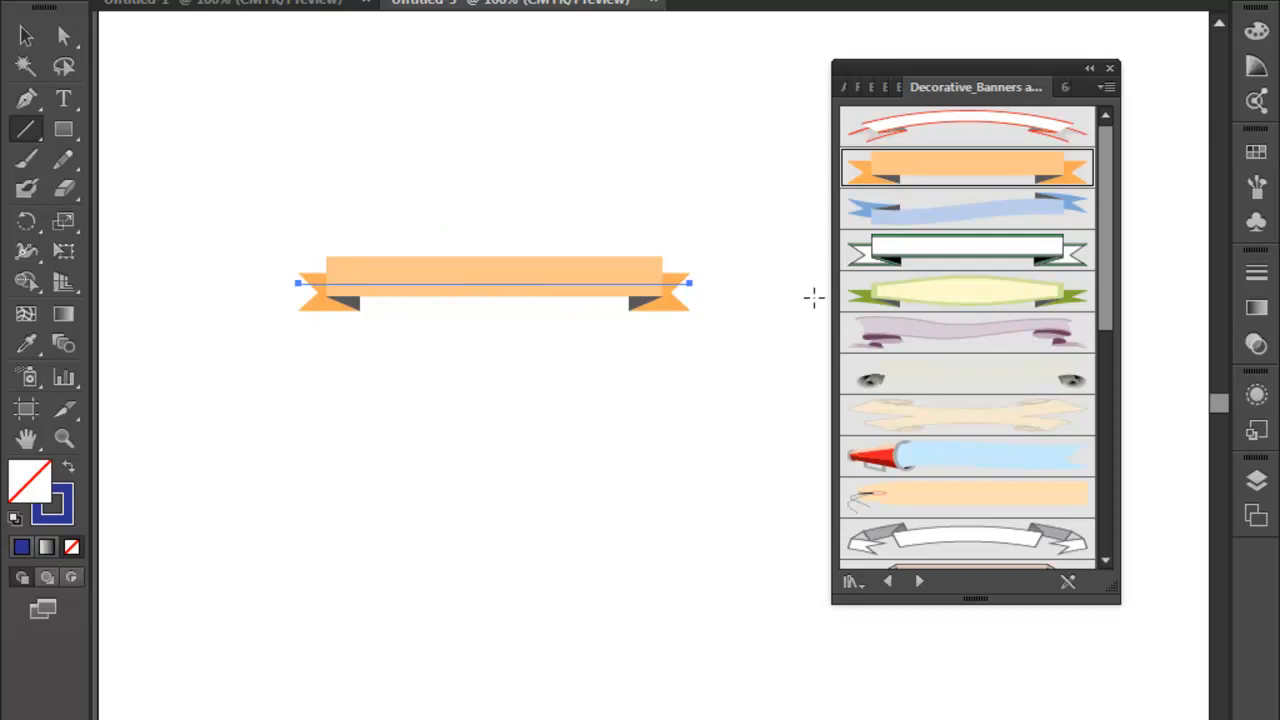
pyautogui.moveTo(1113, 203); pyautogui.dragTo(1123, 438)
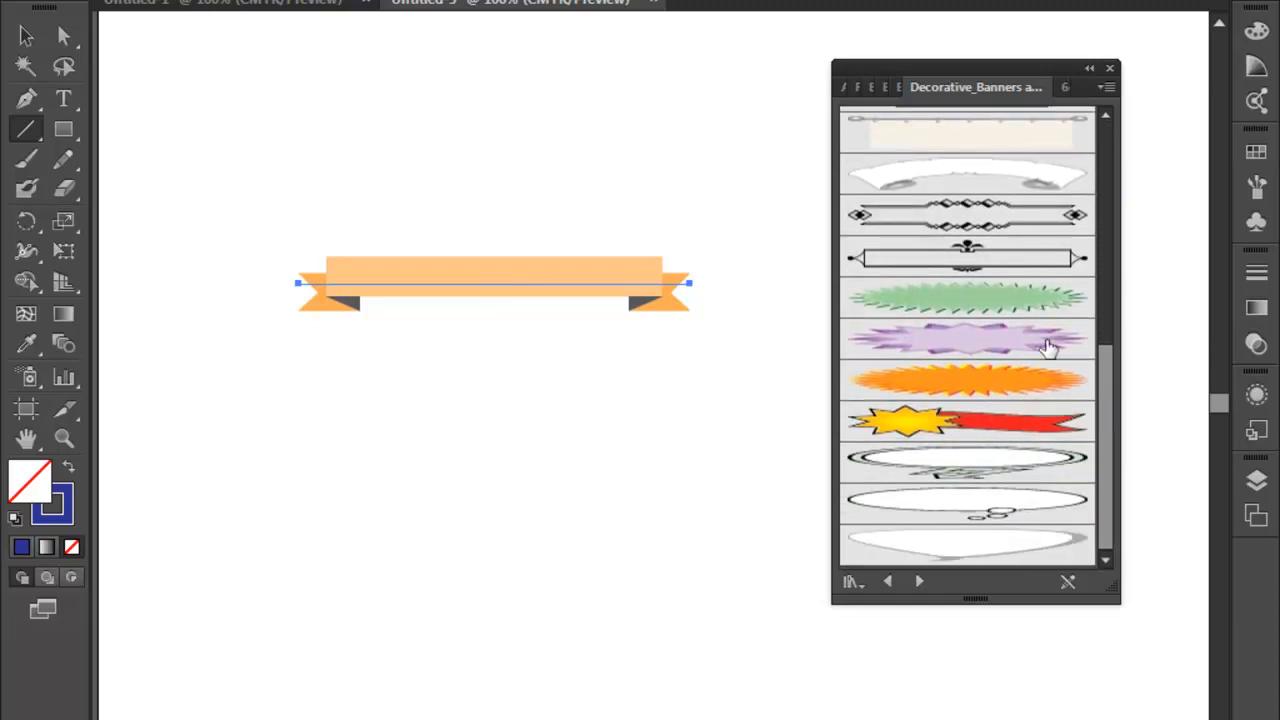
pyautogui.click(1023, 300)
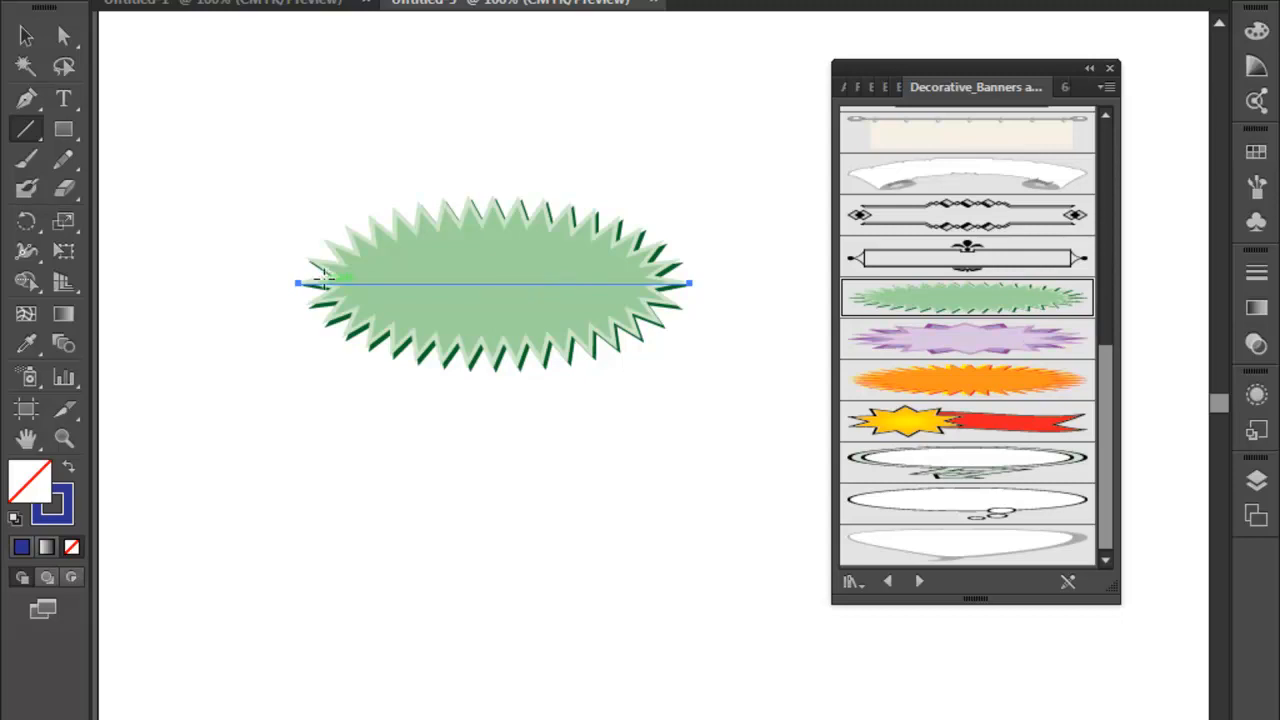
pyautogui.moveTo(469, 235); pyautogui.dragTo(493, 434)
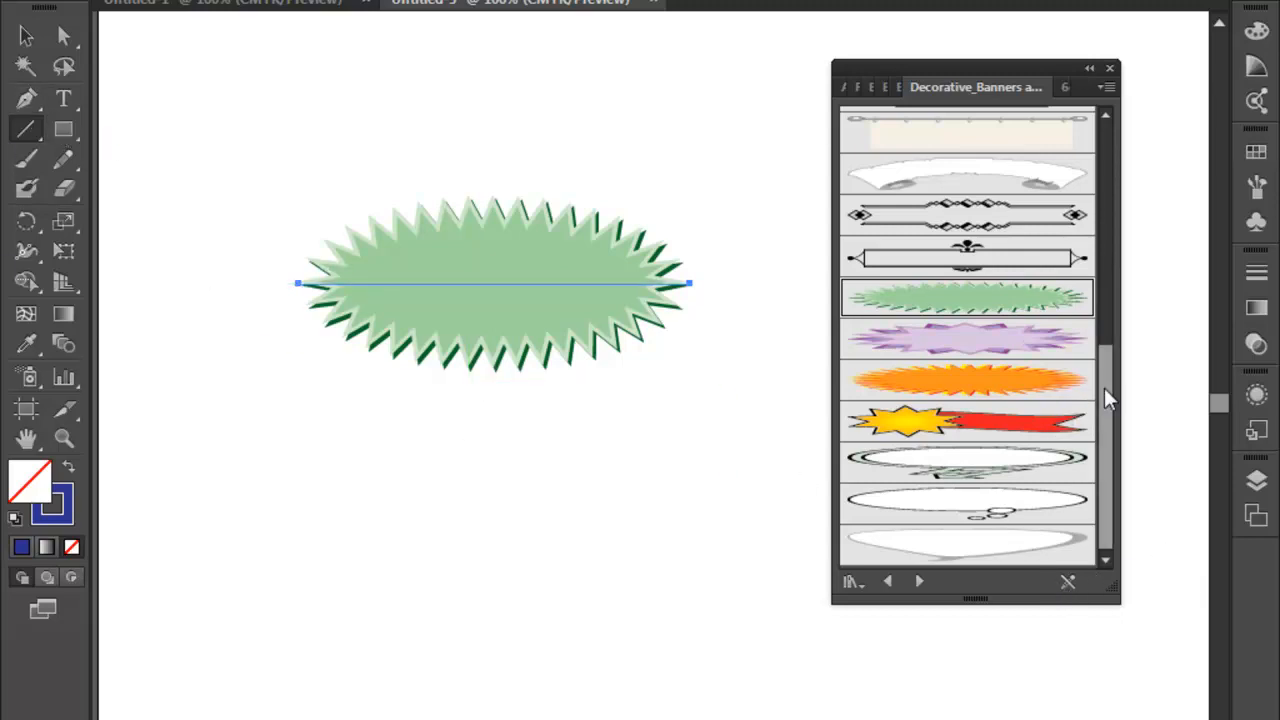
# - Advance to the Decorative_Scatter brush library in the Decorative category
pyautogui.moveTo(1106, 414); pyautogui.dragTo(1130, 177)
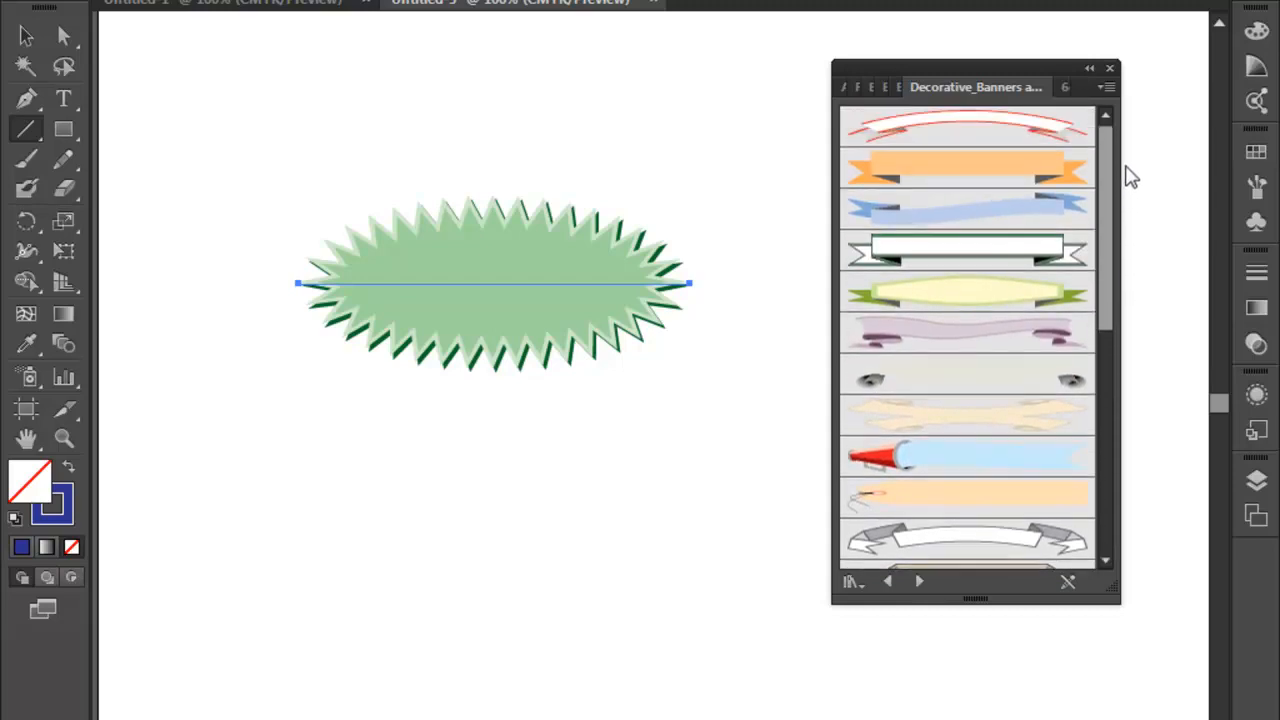
pyautogui.click(920, 583)
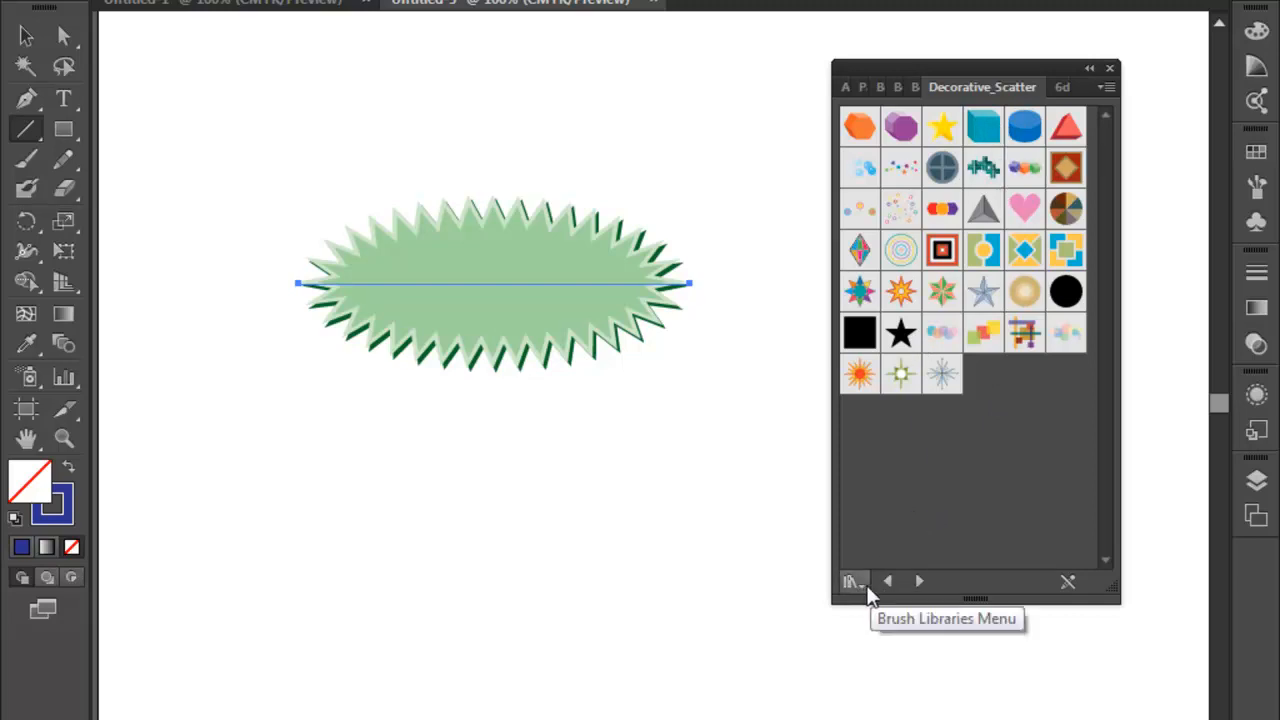
pyautogui.click(866, 588)
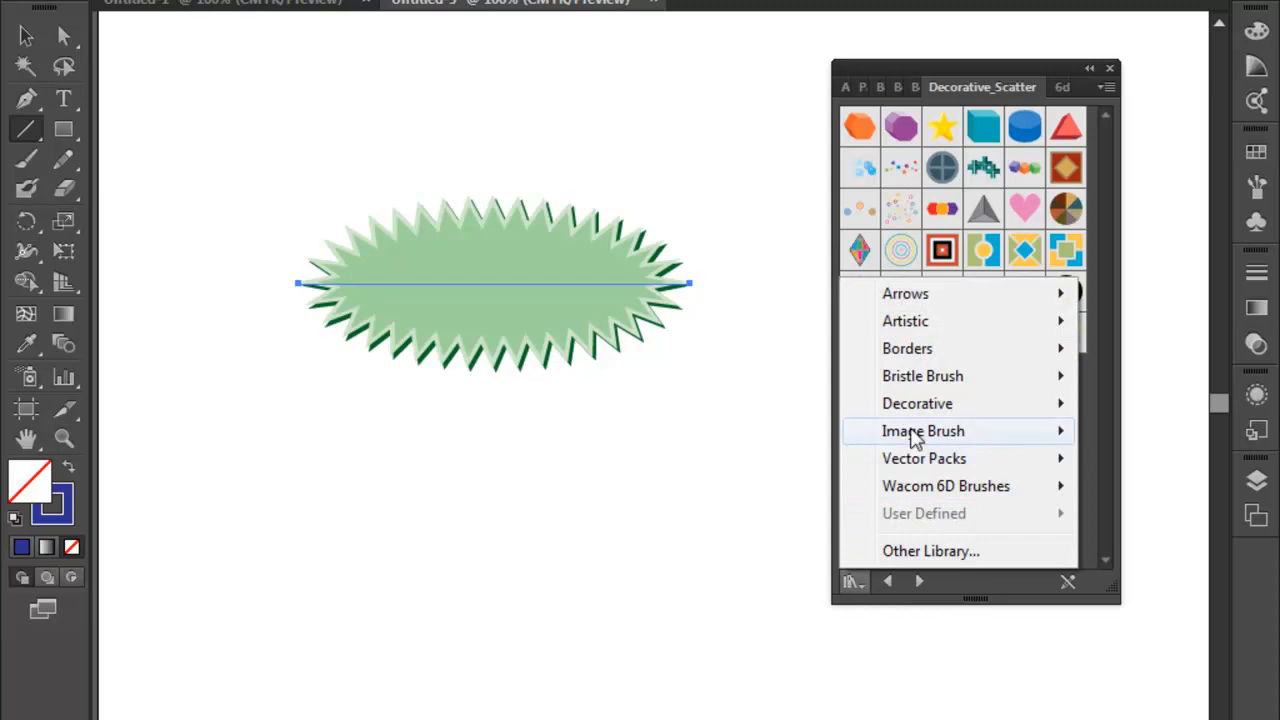
pyautogui.moveTo(912, 408)
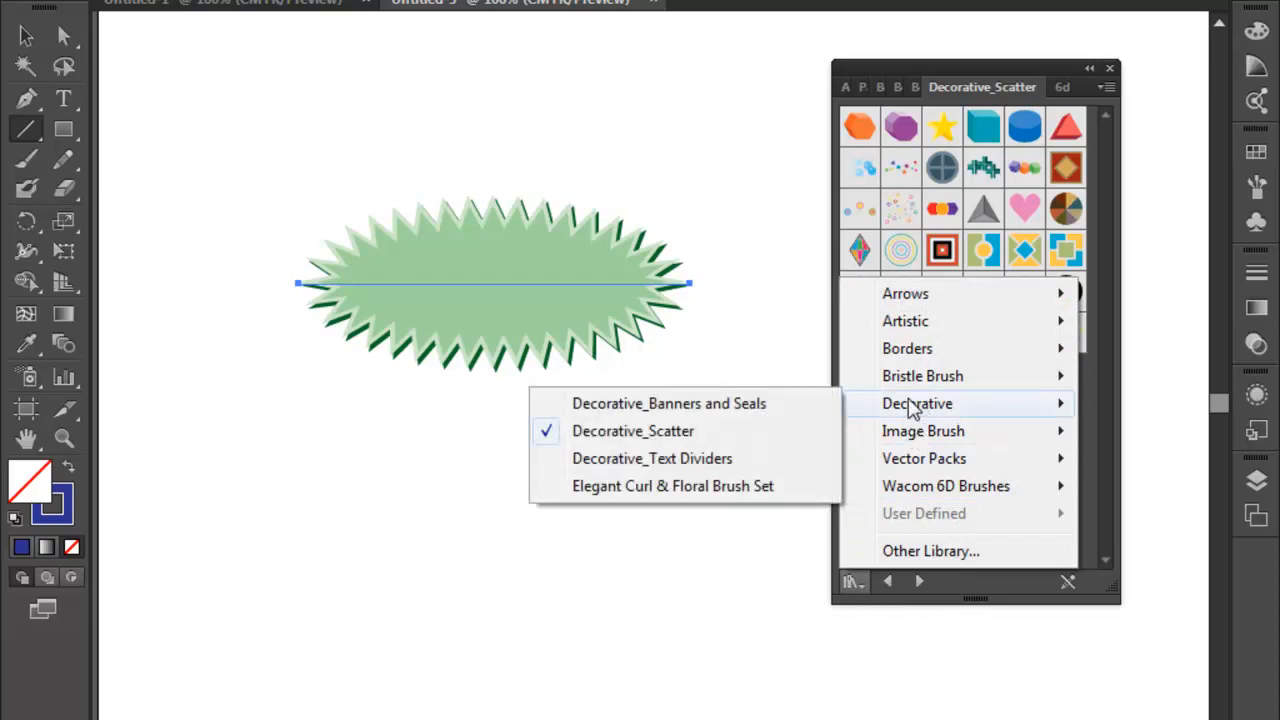
pyautogui.click(690, 430)
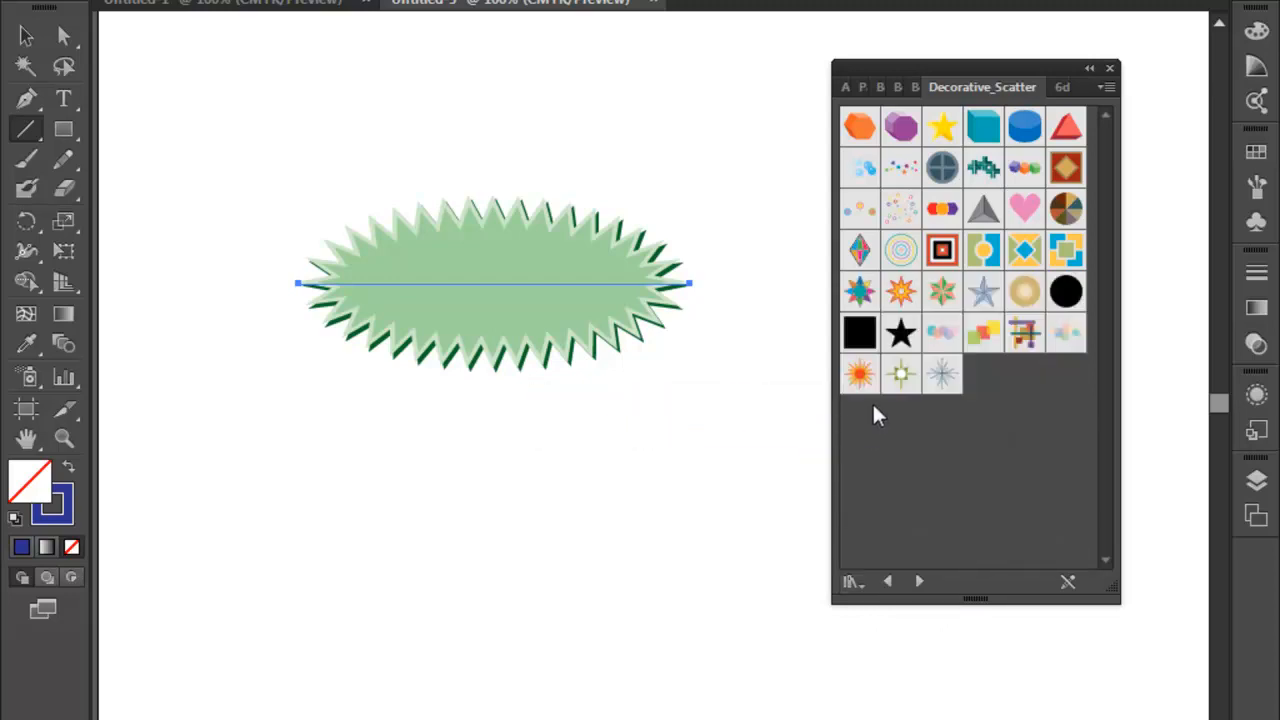
# - Apply the pink heart, Prism, grey star, multicolour grid, orange sunburst, grey starburst and green starburst scatter brushes to the line in turn
pyautogui.click(1030, 208)
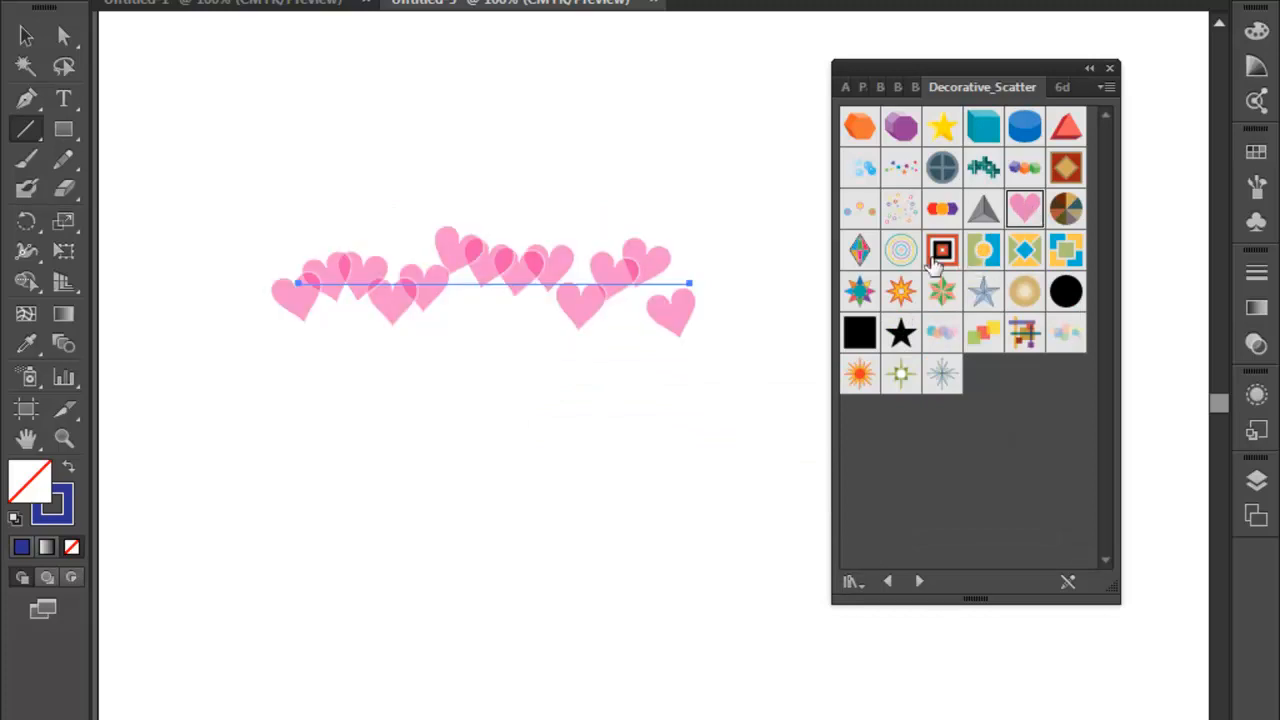
pyautogui.click(863, 254)
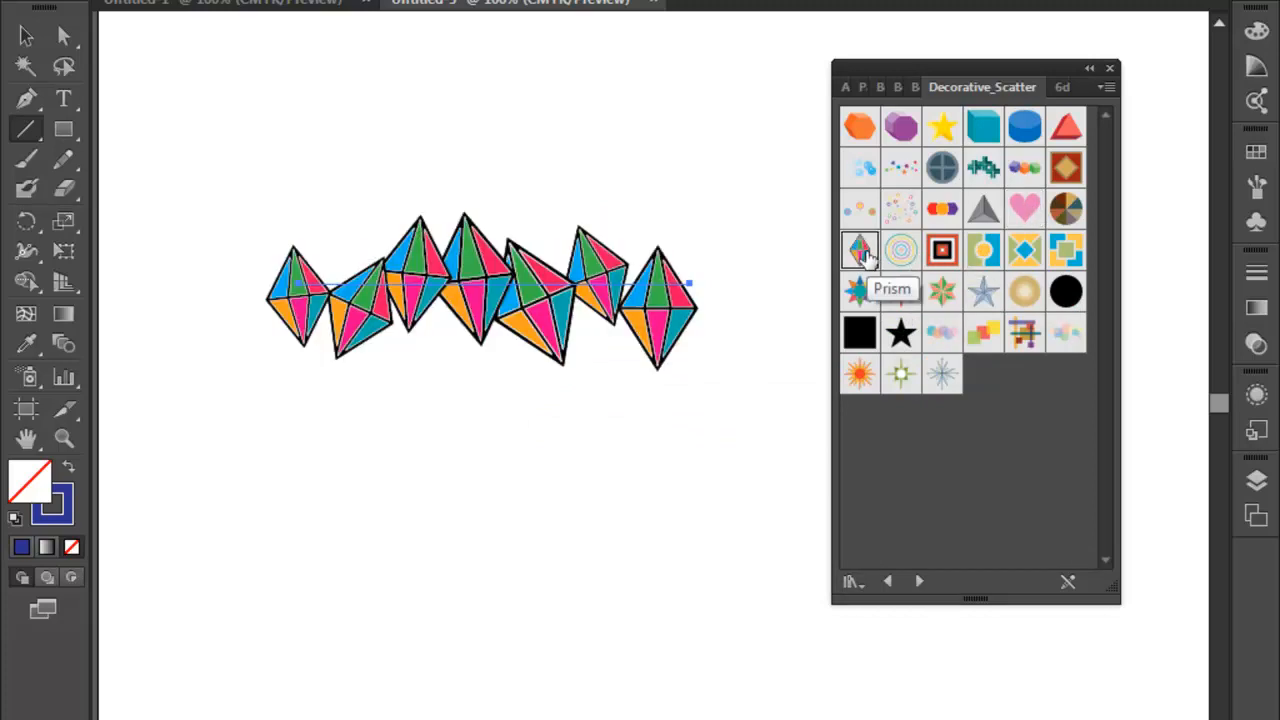
pyautogui.click(985, 296)
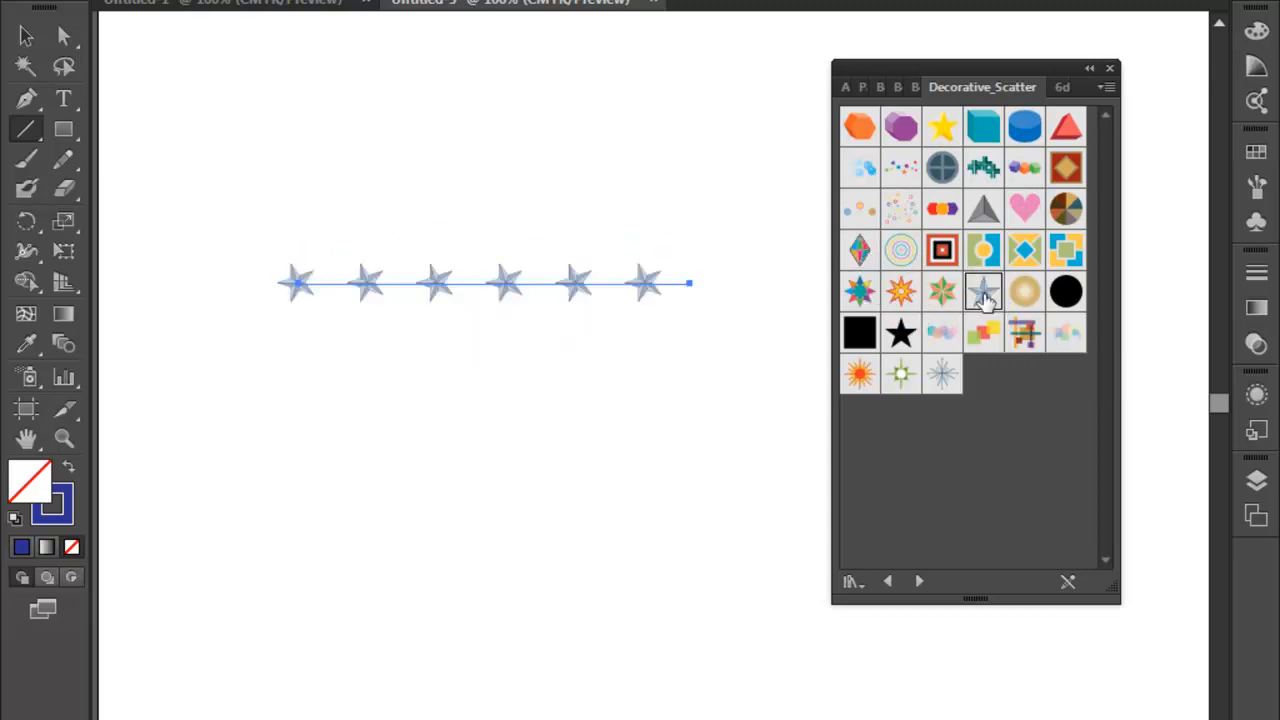
pyautogui.click(1024, 334)
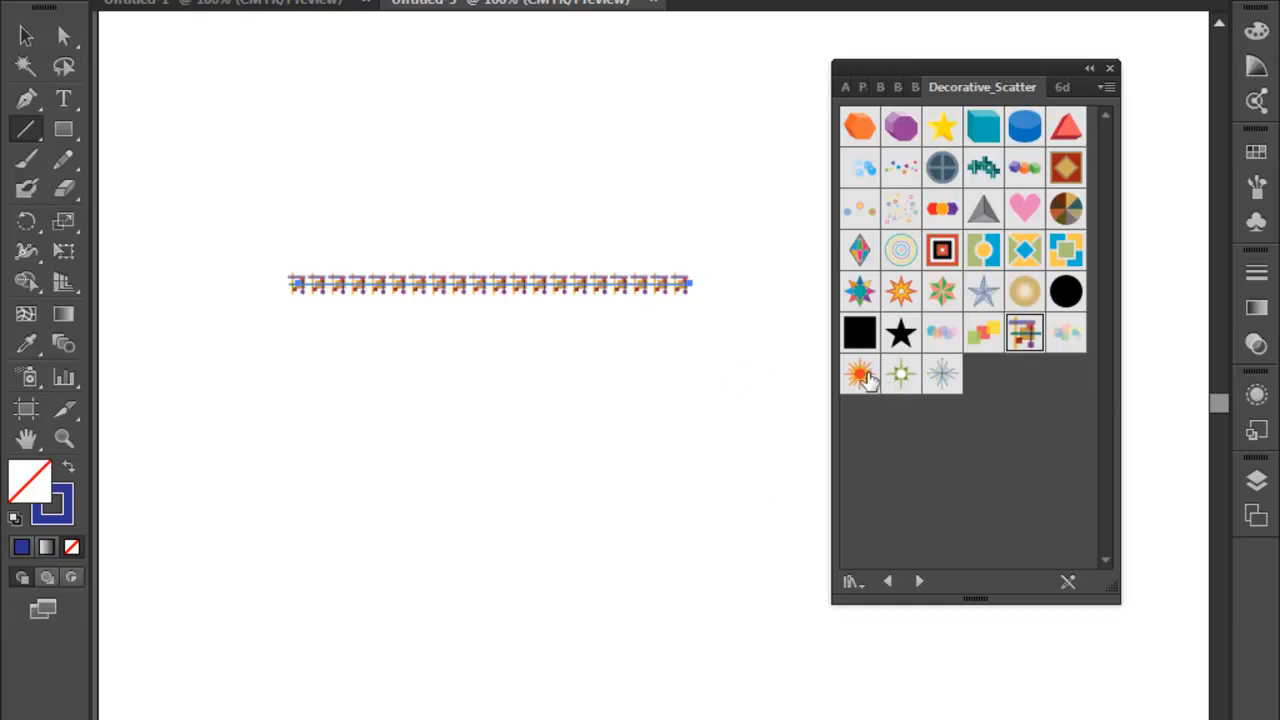
pyautogui.click(859, 374)
pyautogui.click(941, 374)
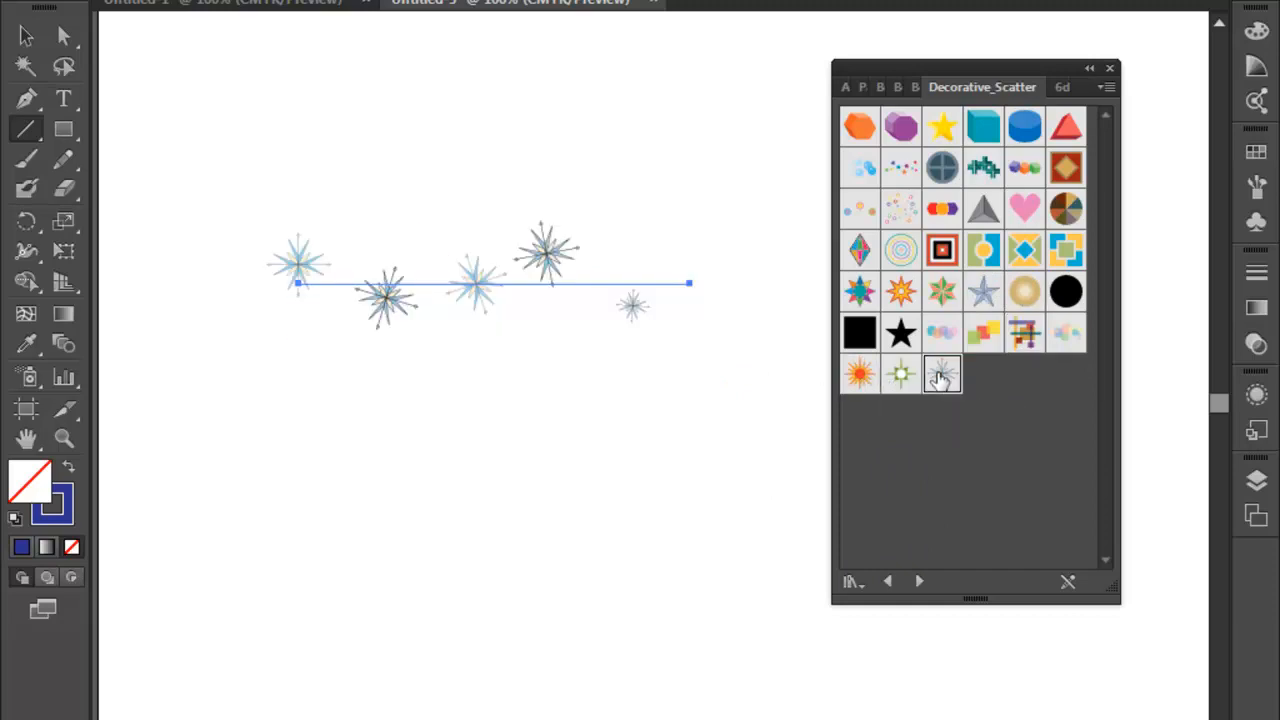
pyautogui.click(901, 374)
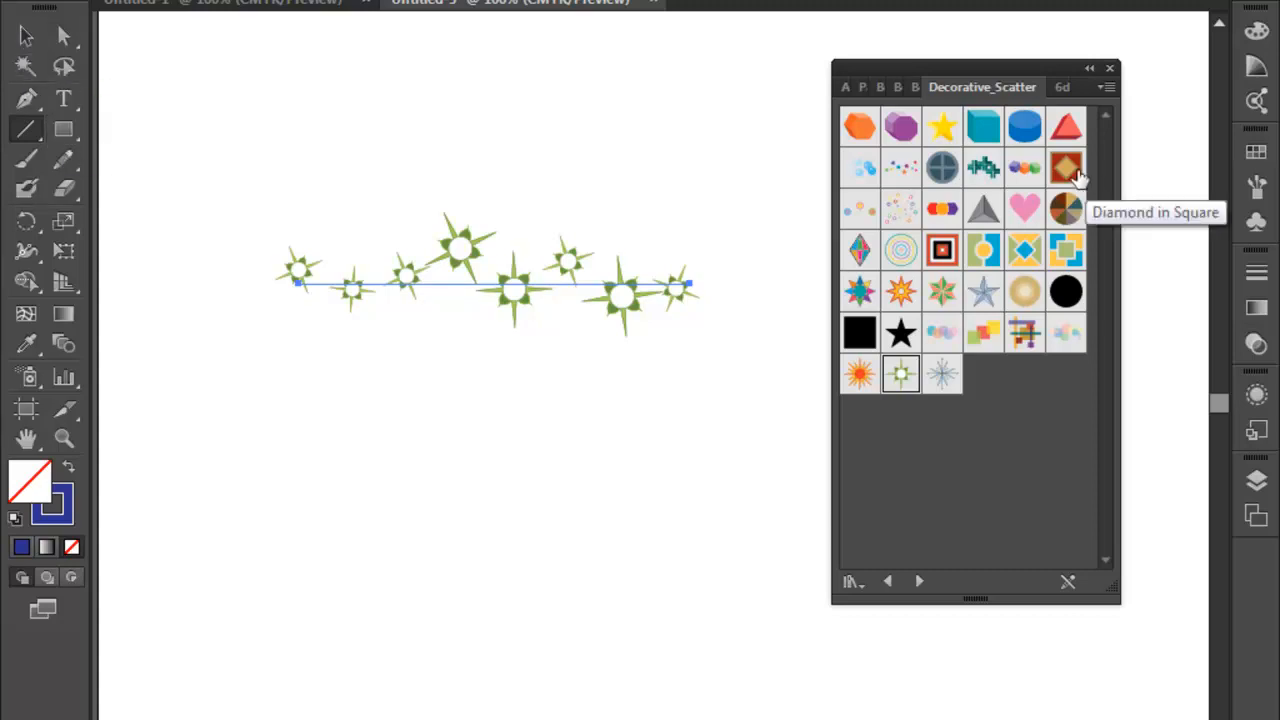
# - Load the Decorative_Text Dividers library and replace the green starburst line with a new, longer horizontal line
pyautogui.click(920, 583)
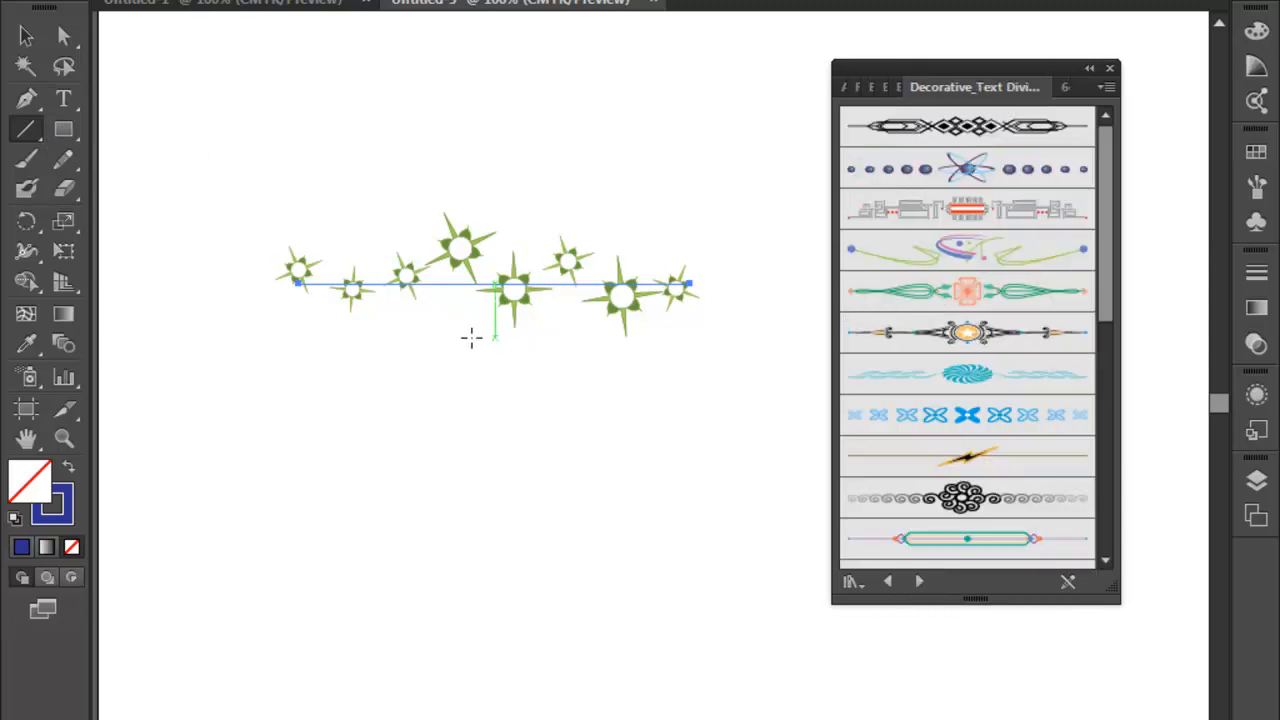
pyautogui.click(26, 37)
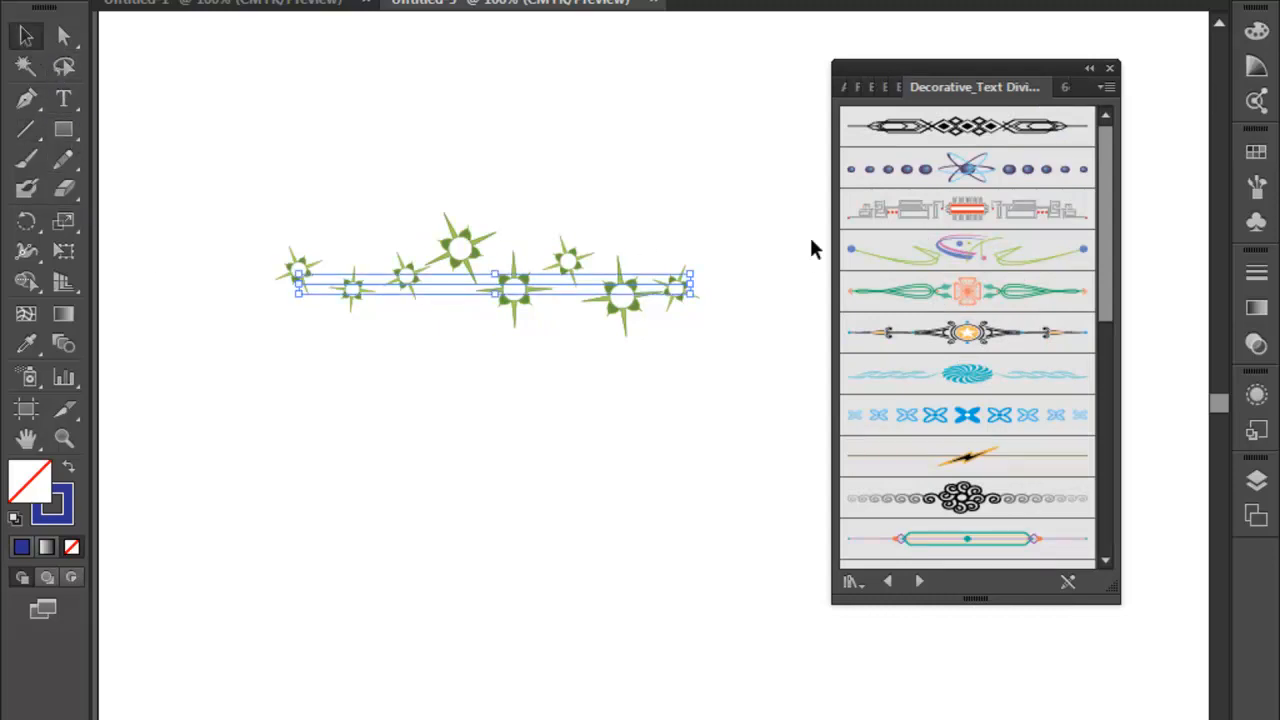
pyautogui.moveTo(716, 208)
pyautogui.mouseDown()
pyautogui.moveTo(640, 363)
pyautogui.moveTo(335, 435)
pyautogui.mouseUp()
pyautogui.press('Delete')
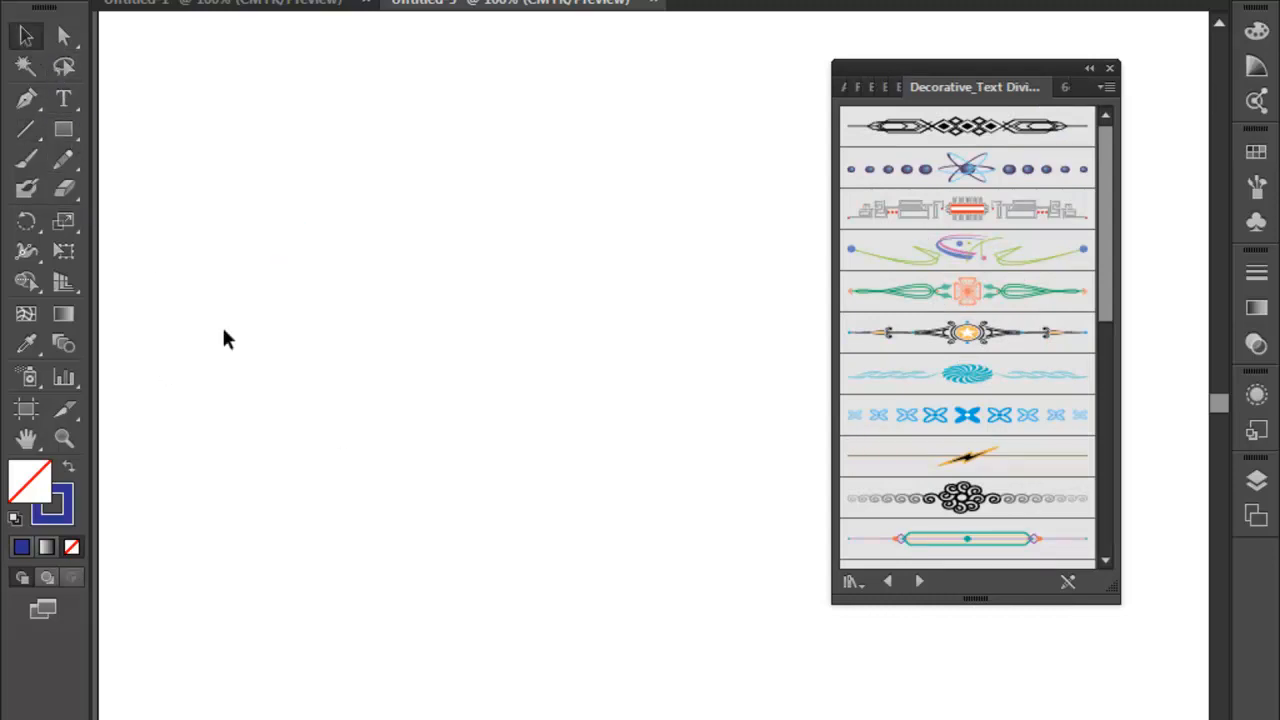
pyautogui.click(26, 129)
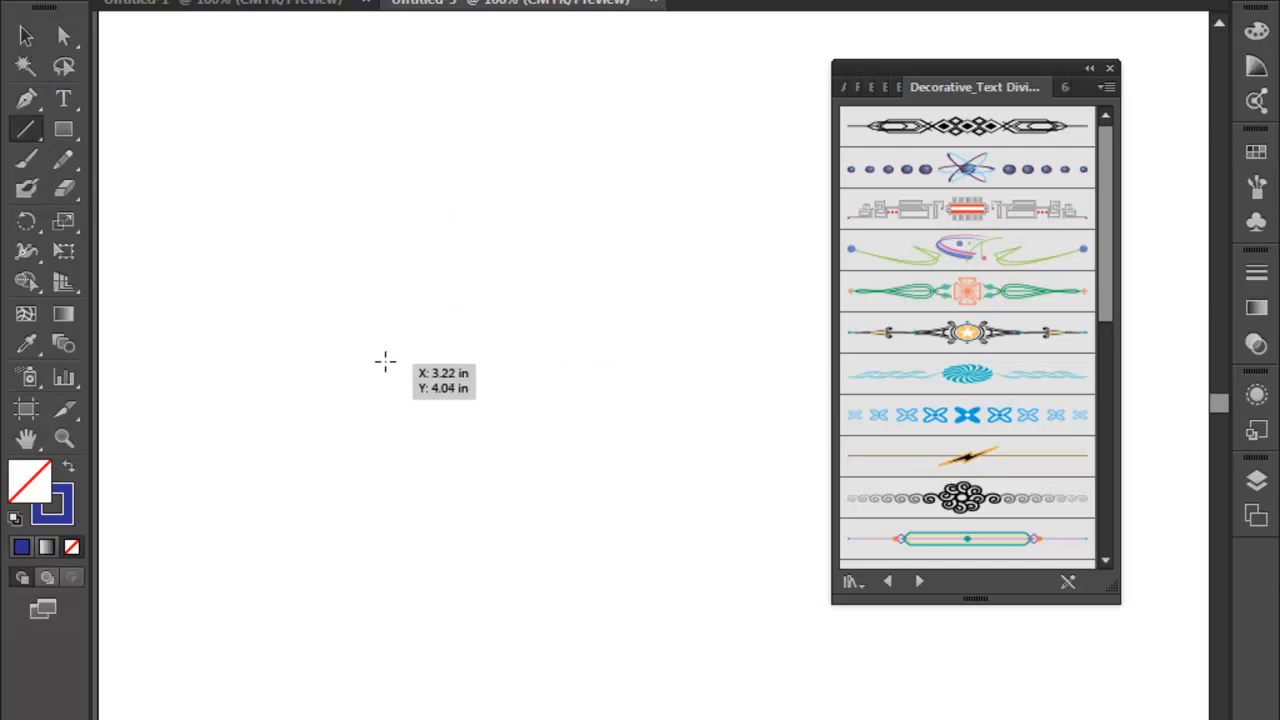
pyautogui.moveTo(223, 292); pyautogui.dragTo(694, 292)
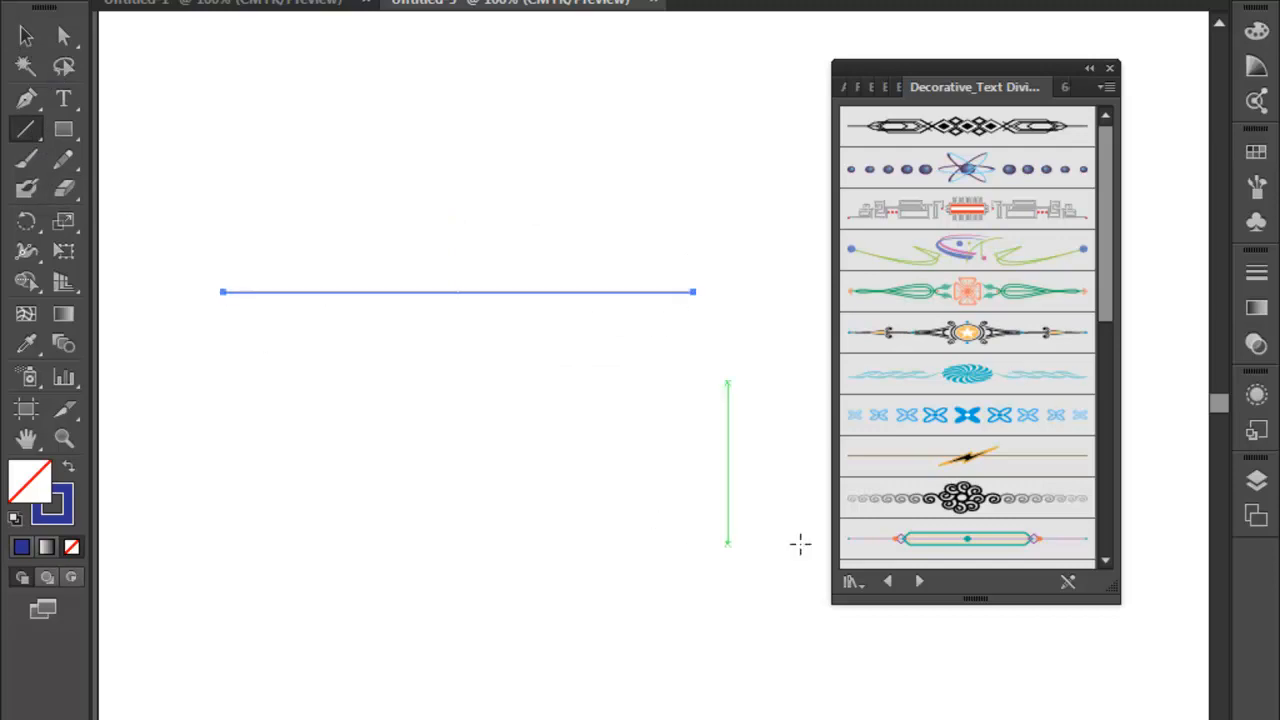
# - Apply the gold star, Text Divider 8 and atom text divider brushes to the horizontal line in turn
pyautogui.click(967, 333)
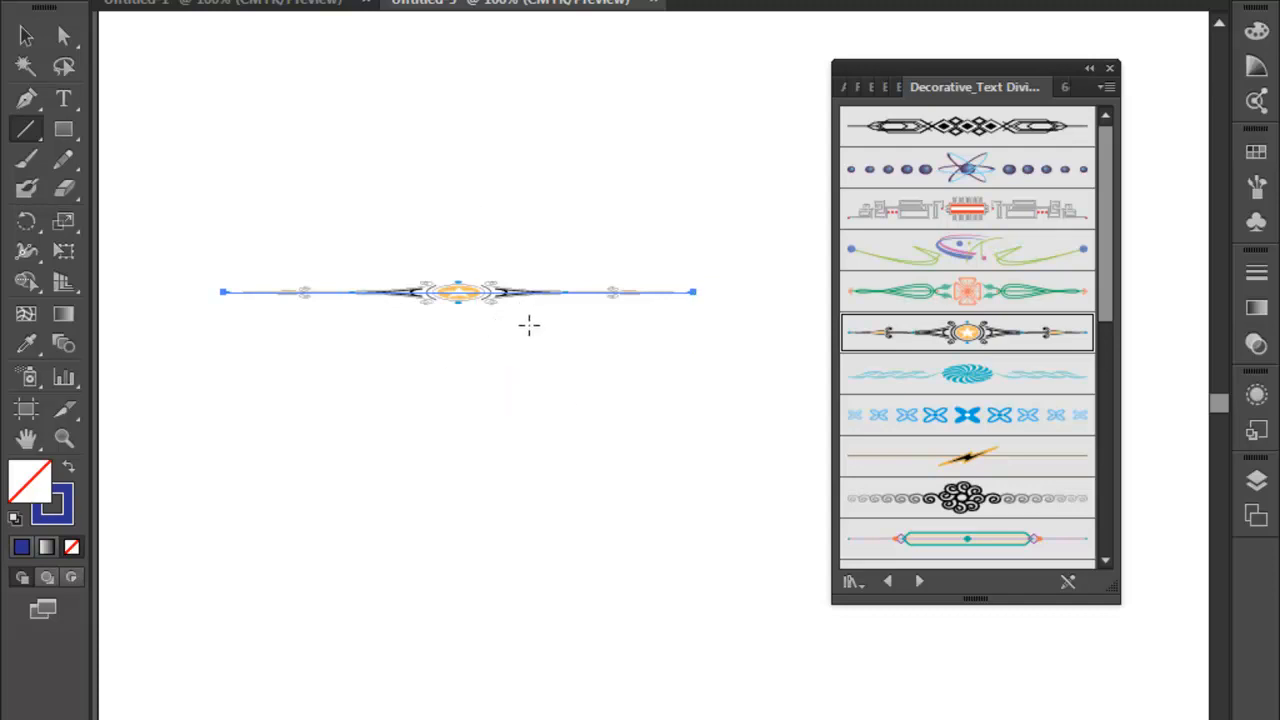
pyautogui.click(1006, 417)
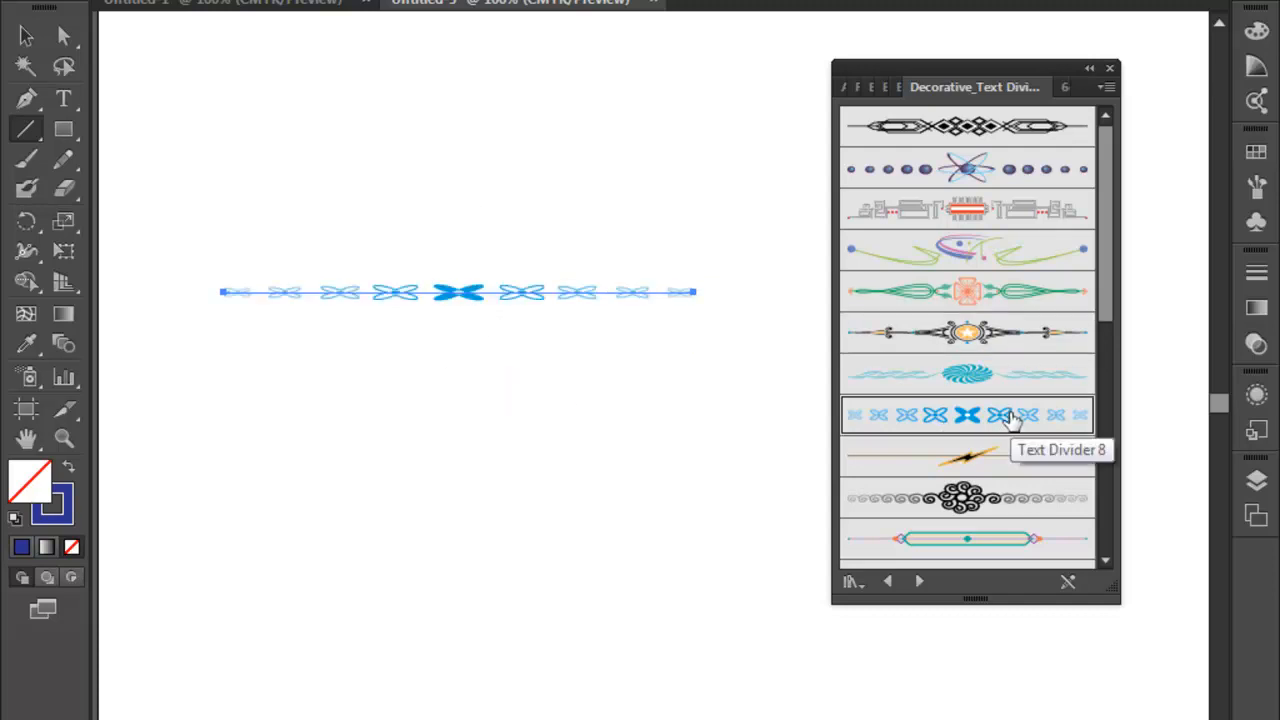
pyautogui.click(987, 172)
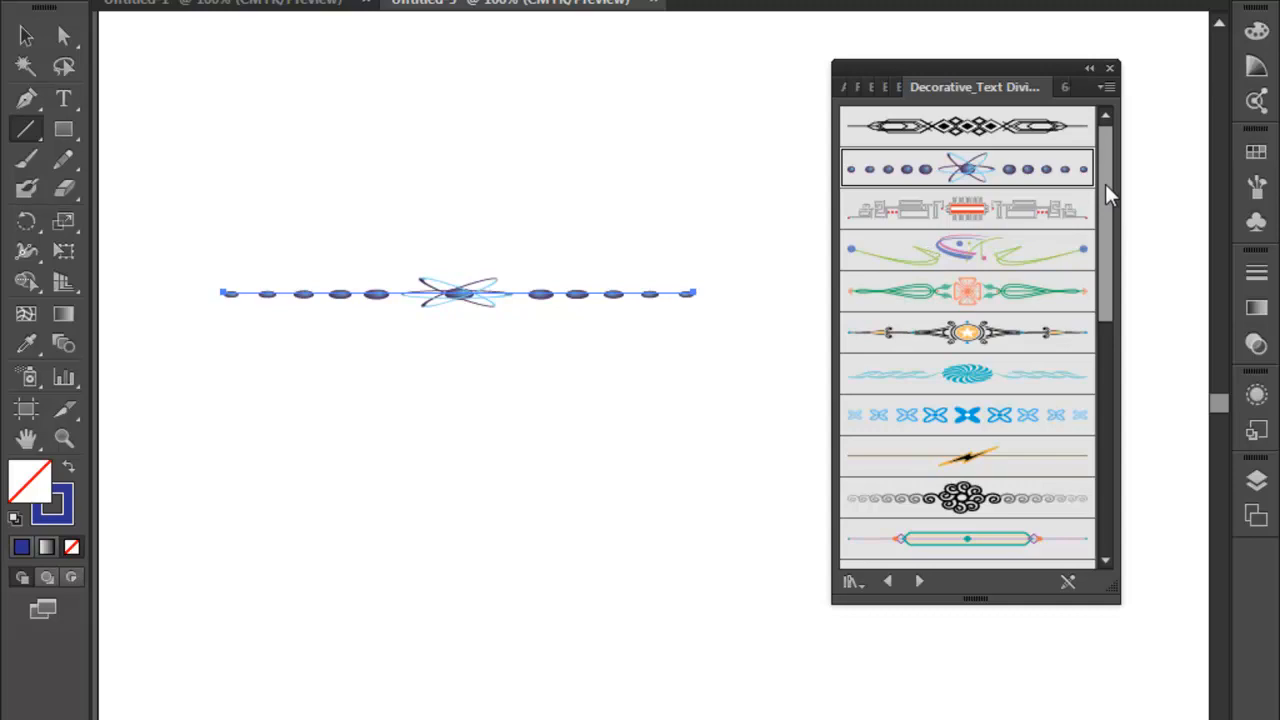
# - Apply Text Divider 21, the computer mouse, Text Divider 22, the black diamond chain and the green divider with an orange cross to the line in turn
pyautogui.moveTo(1108, 196)
pyautogui.mouseDown()
pyautogui.moveTo(1108, 254)
pyautogui.moveTo(1150, 371)
pyautogui.moveTo(1275, 436)
pyautogui.mouseUp()
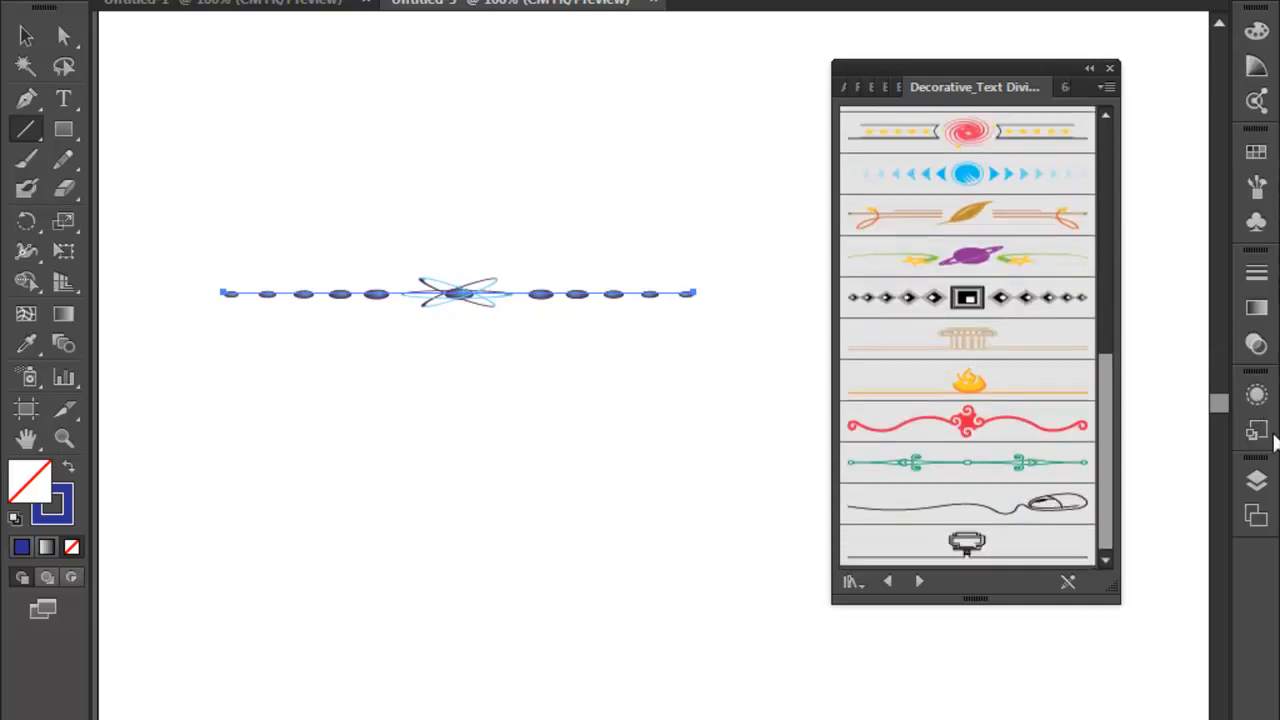
pyautogui.click(1000, 428)
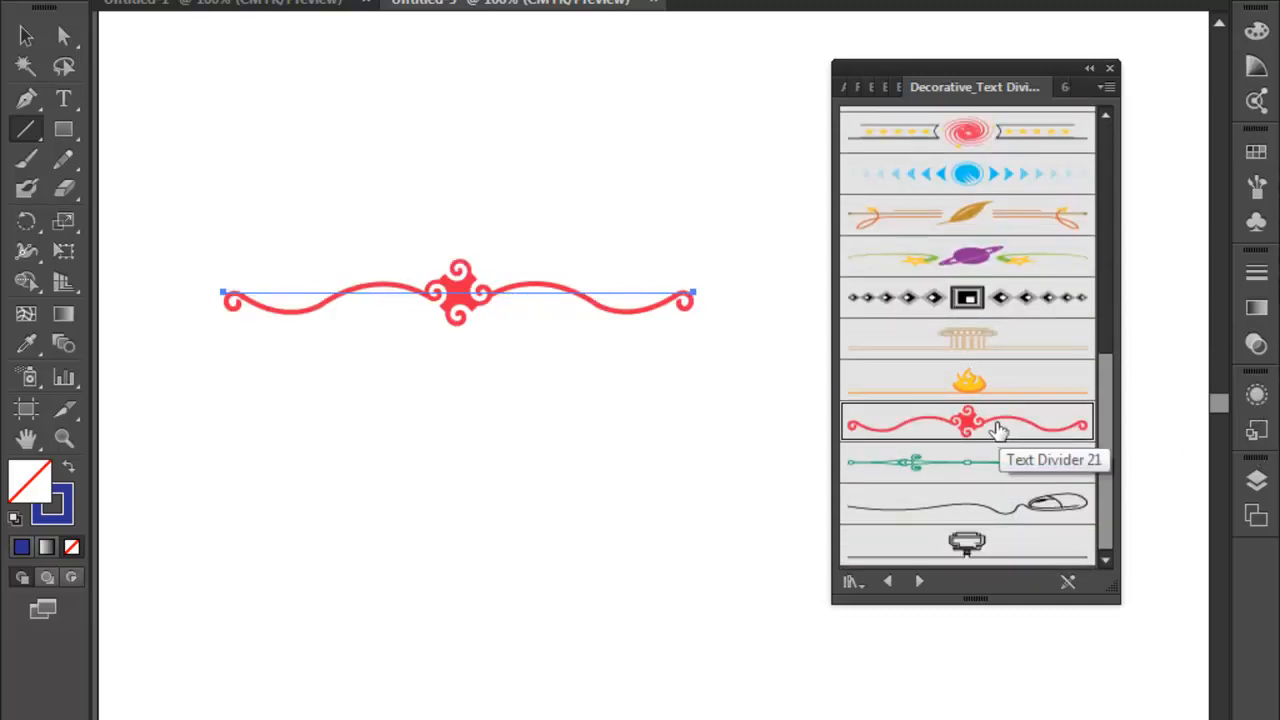
pyautogui.click(1060, 505)
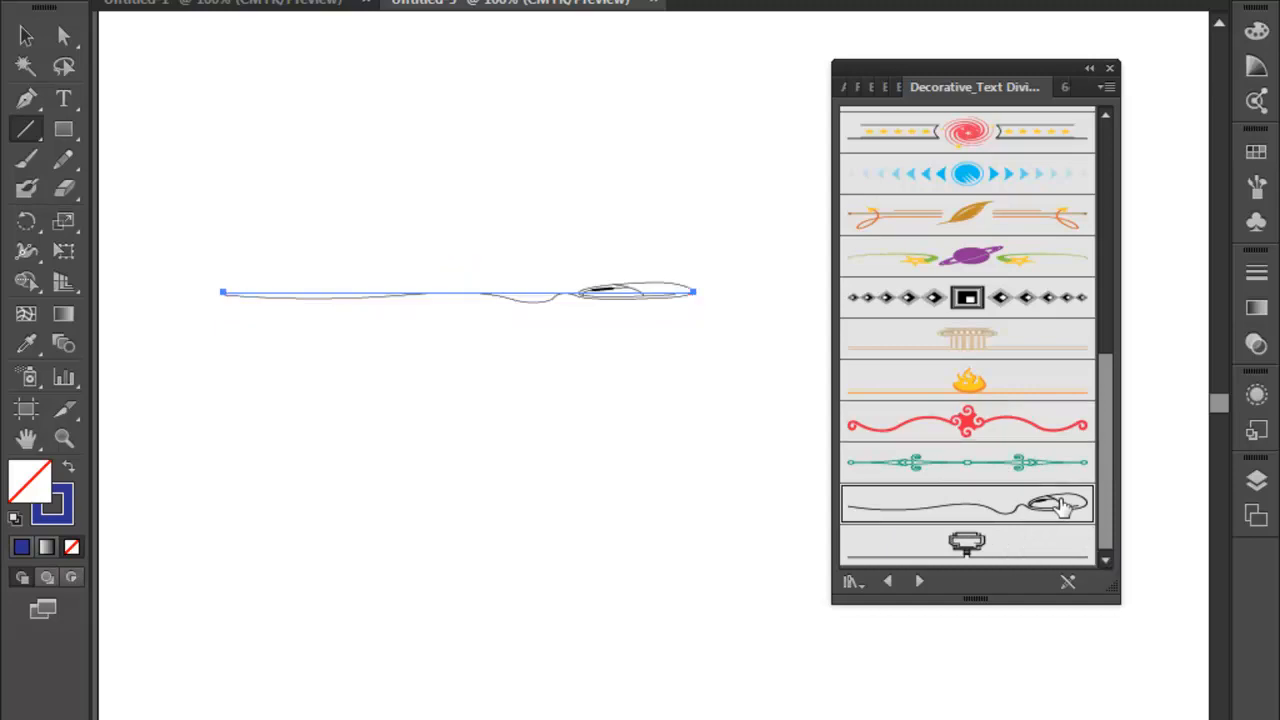
pyautogui.click(997, 436)
pyautogui.click(995, 459)
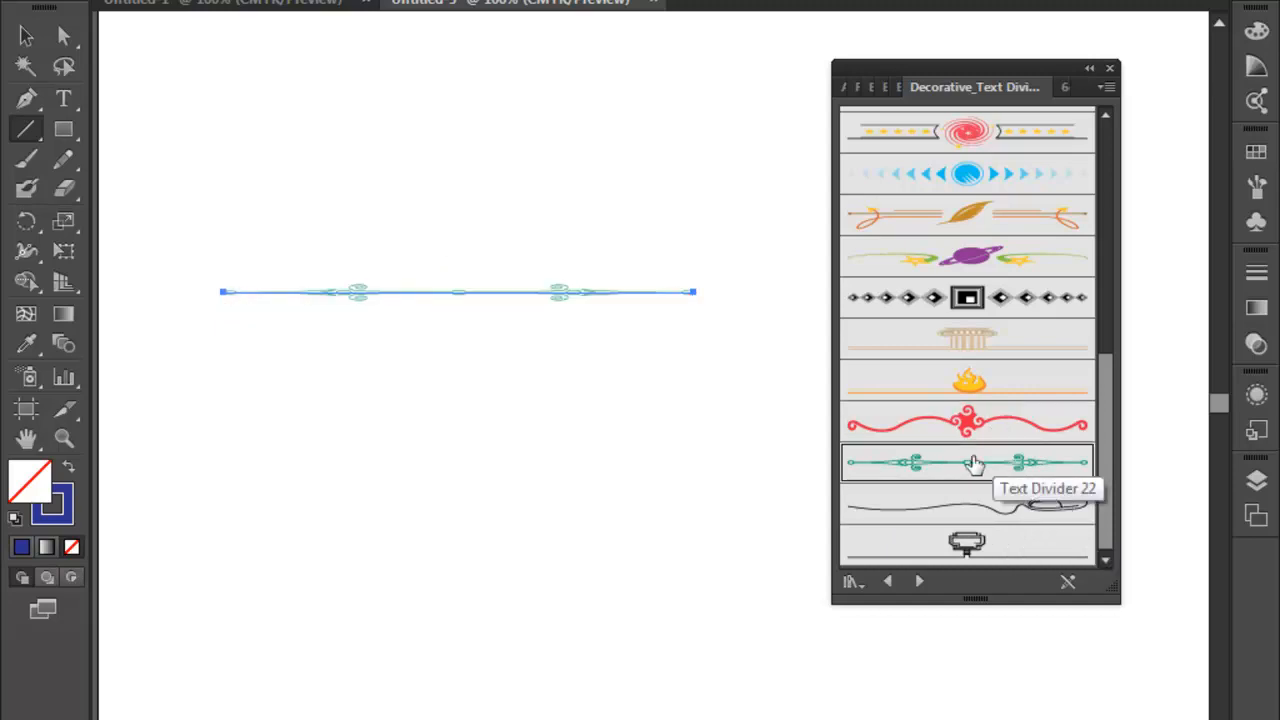
pyautogui.click(984, 298)
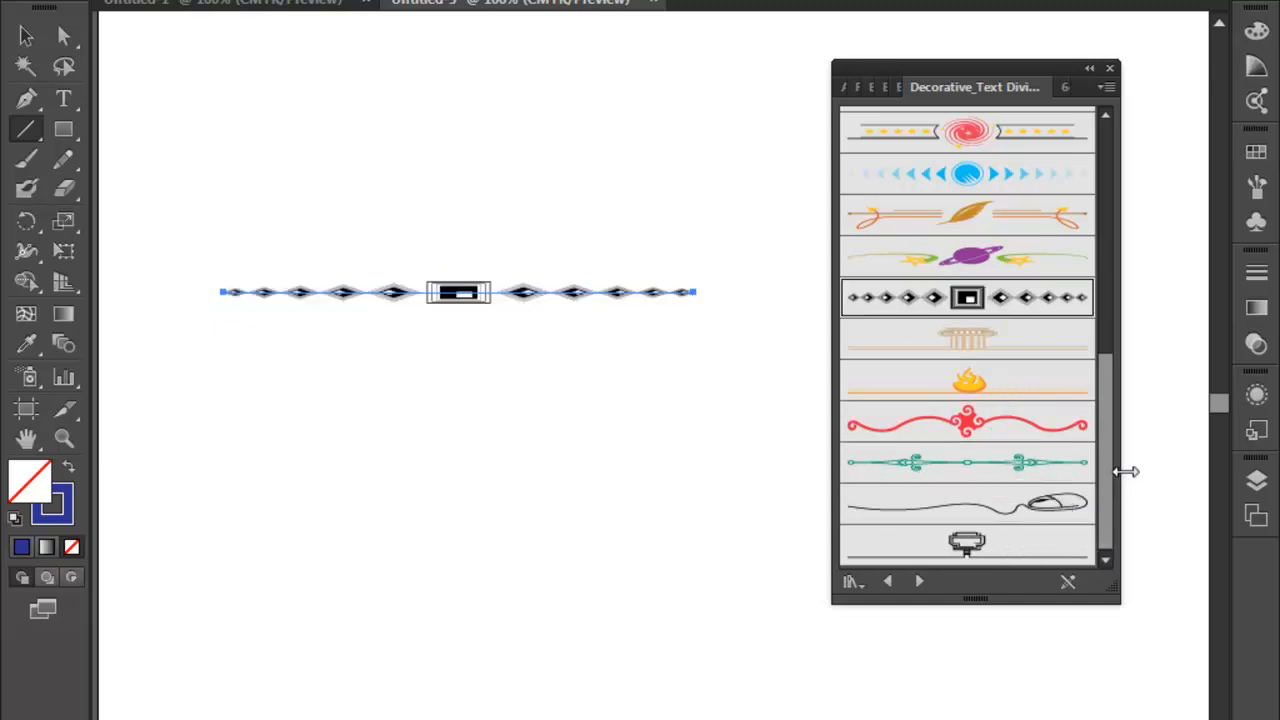
pyautogui.moveTo(1112, 457); pyautogui.dragTo(1114, 190)
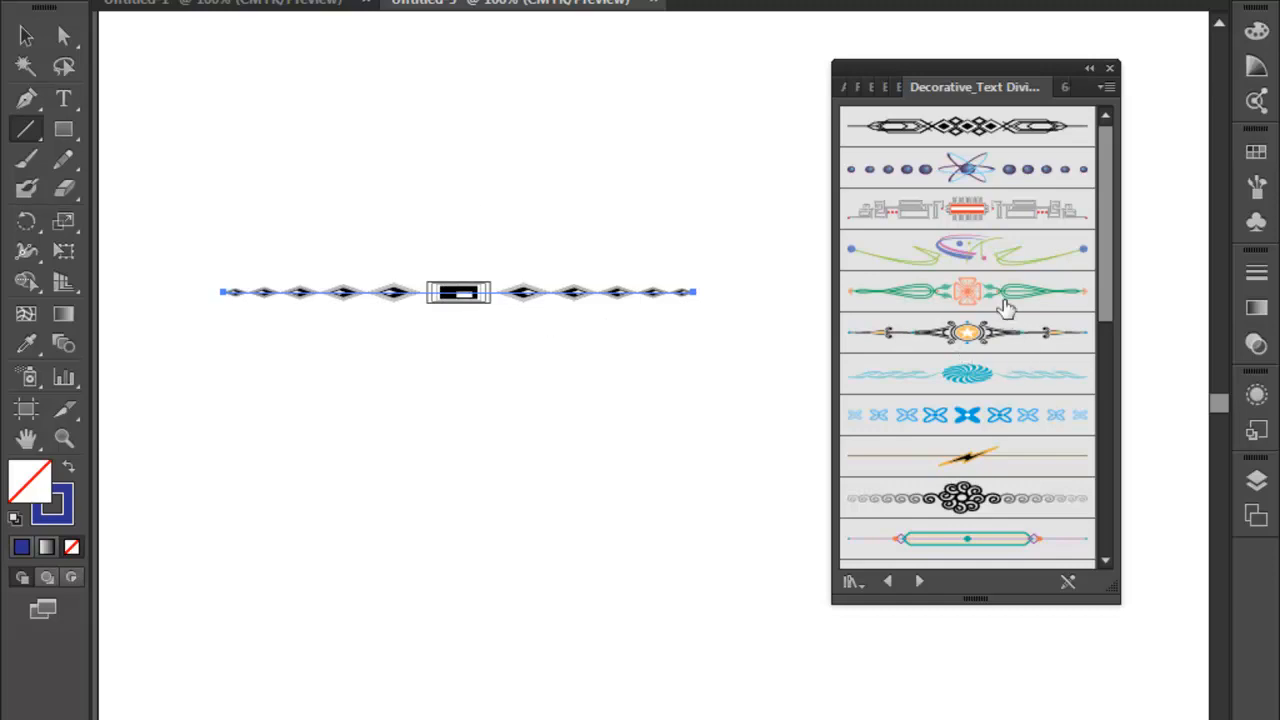
pyautogui.click(1005, 310)
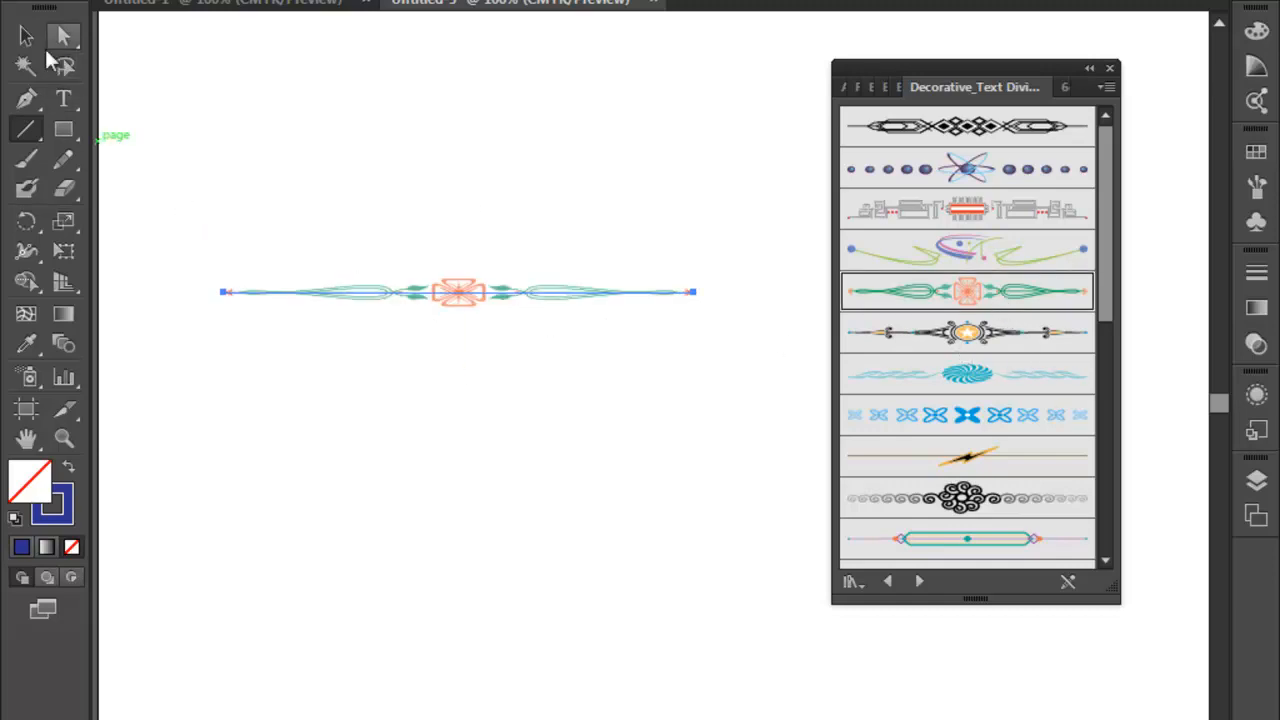
# - Lengthen the line carrying the green and orange divider brush and reposition it in the upper part of the page
pyautogui.click(26, 36)
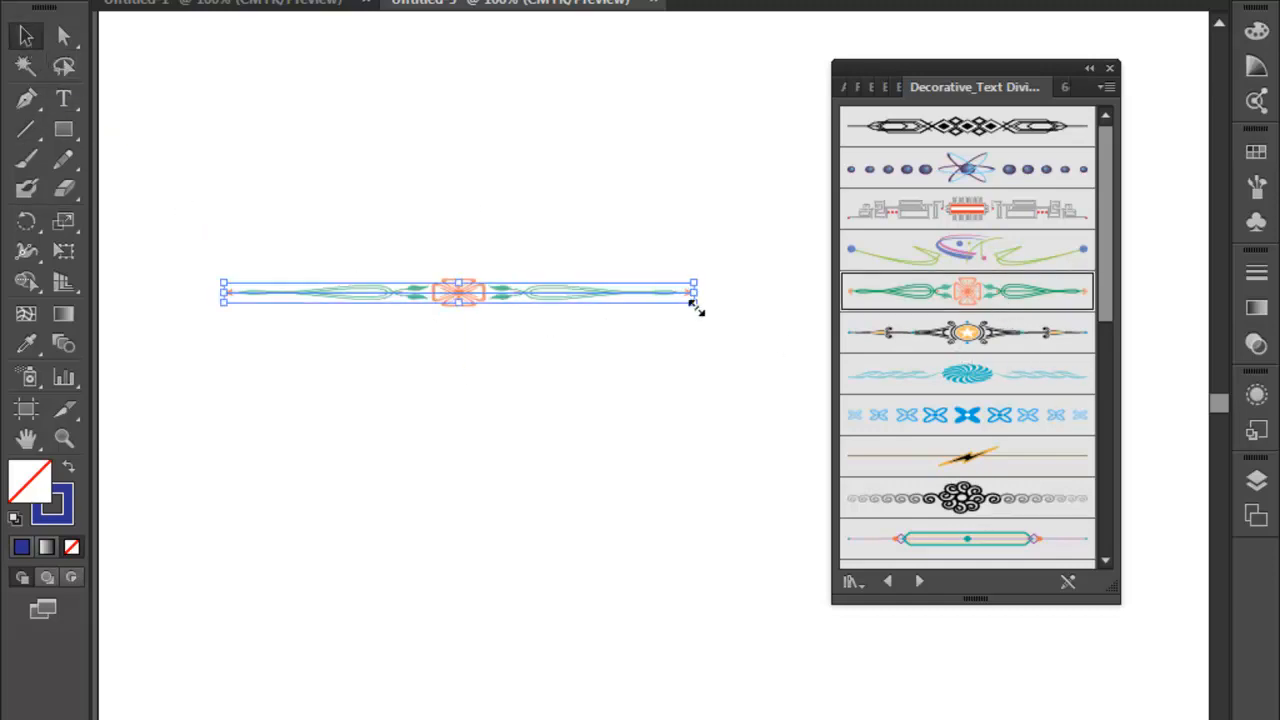
pyautogui.moveTo(693, 302); pyautogui.dragTo(752, 362)
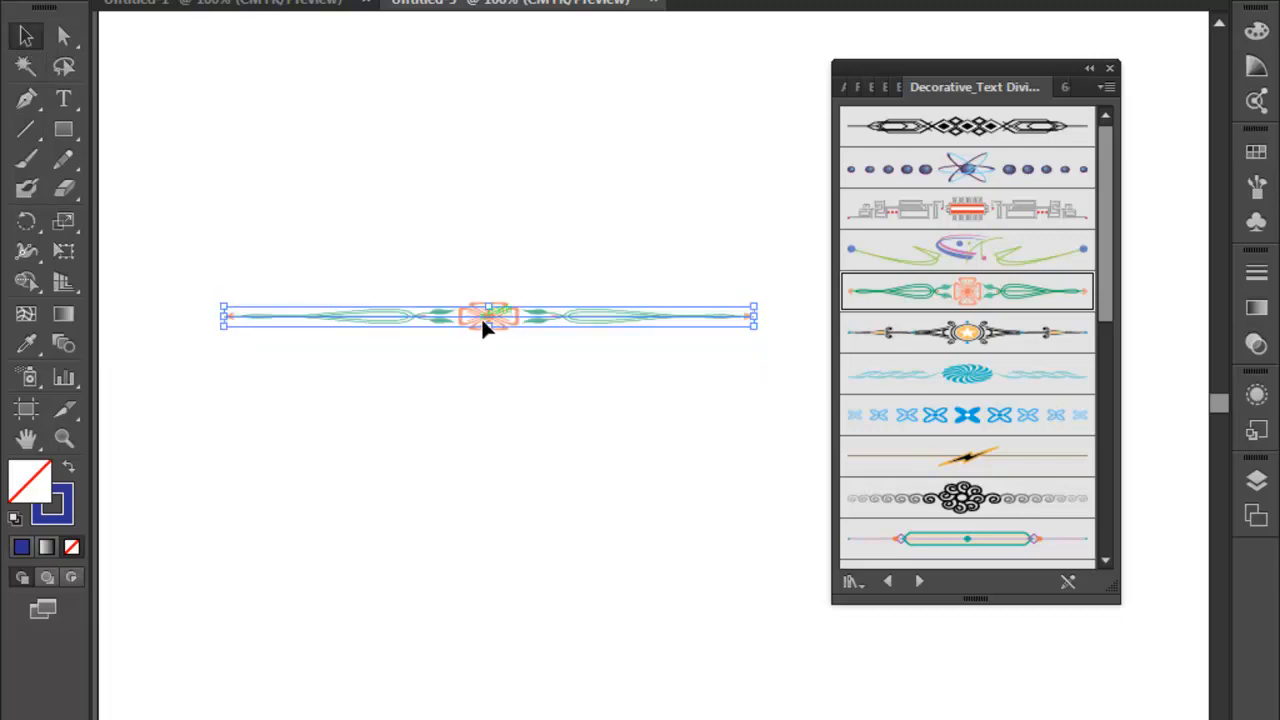
pyautogui.moveTo(482, 326); pyautogui.dragTo(557, 533)
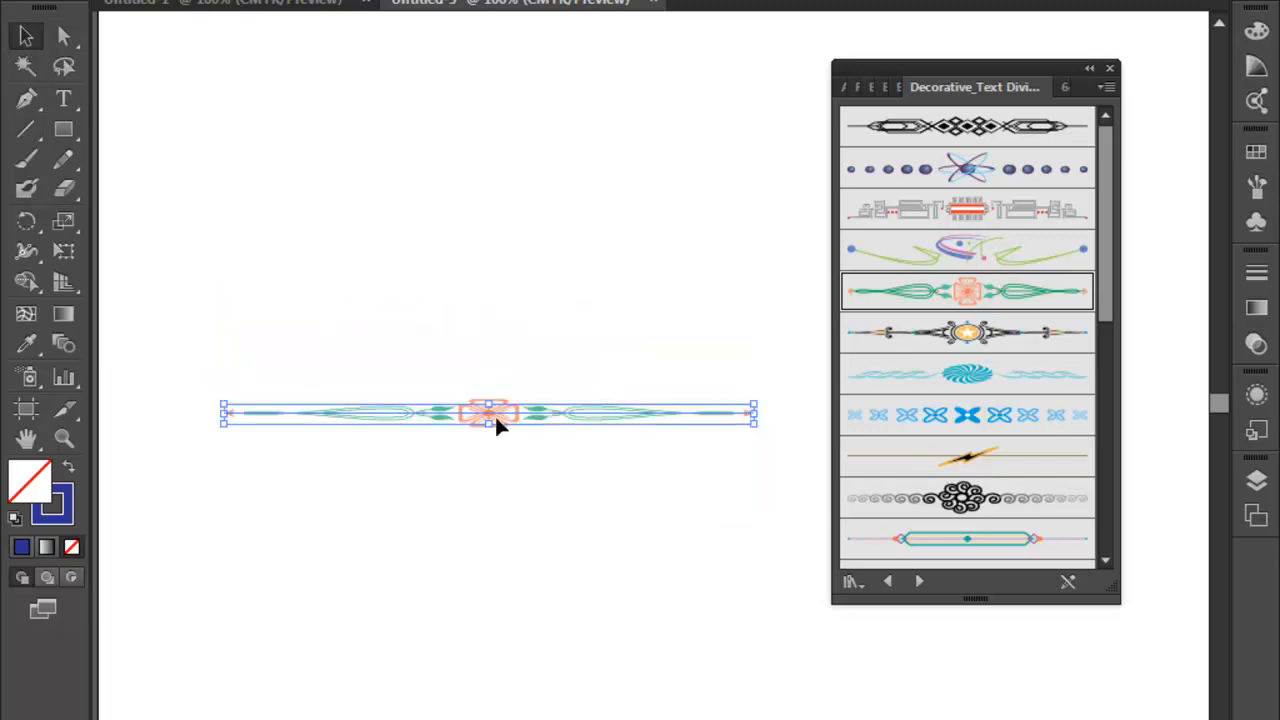
pyautogui.moveTo(491, 407); pyautogui.dragTo(494, 332)
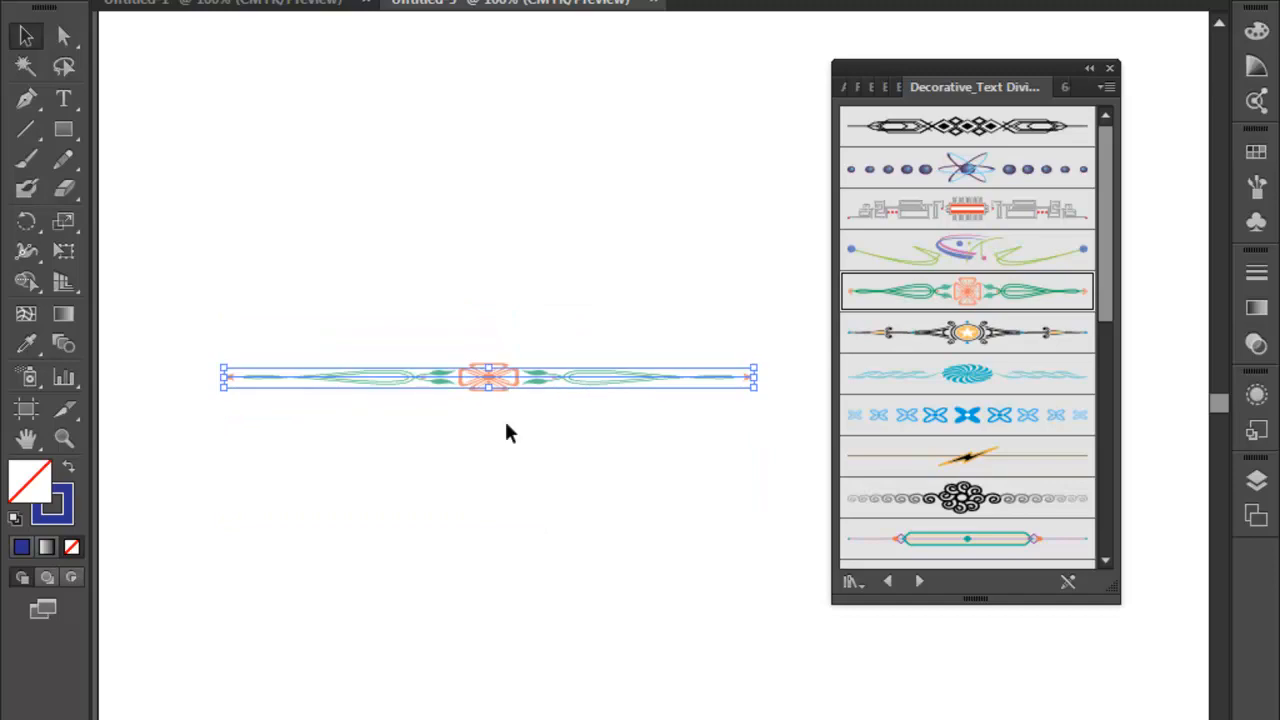
pyautogui.click(505, 422)
pyautogui.moveTo(495, 376); pyautogui.dragTo(507, 262)
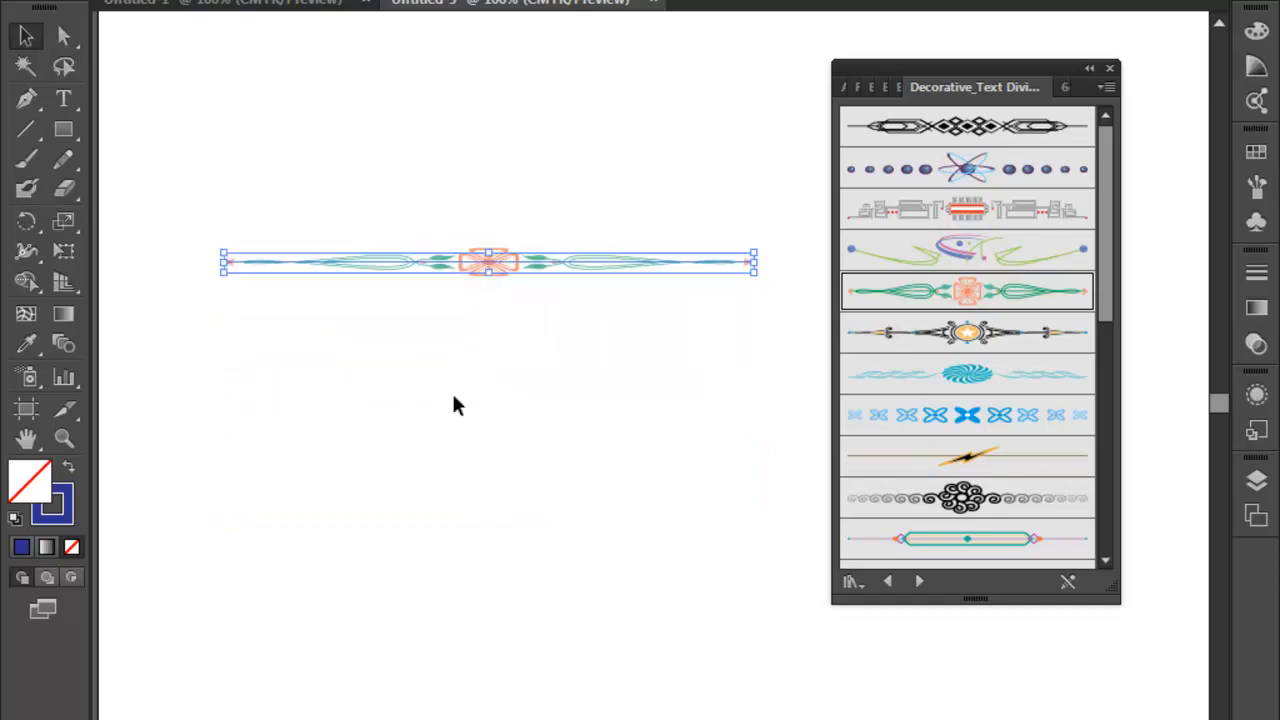
# - Try to recolour the divider line by setting its fill to light blue
pyautogui.click(141, 0)
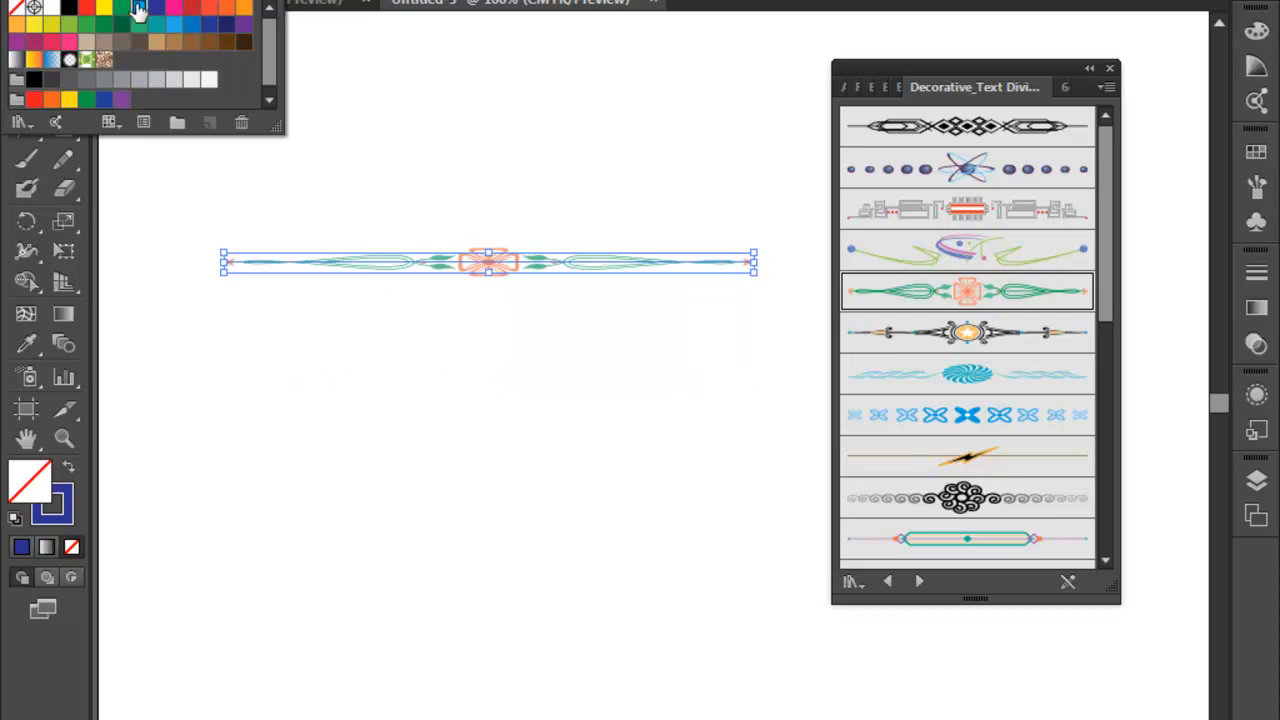
pyautogui.click(136, 10)
pyautogui.click(320, 59)
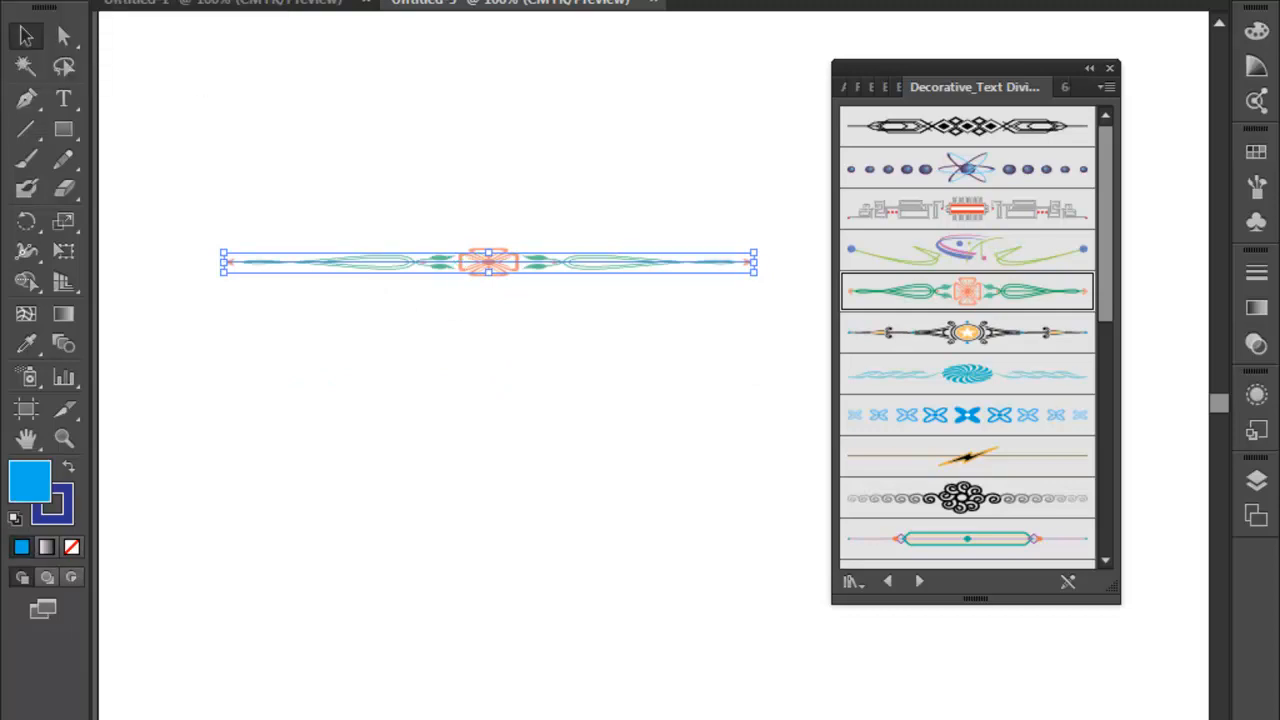
# - Expand the appearance of the divider line and fill the expanded artwork with pink
pyautogui.click(165, 0)
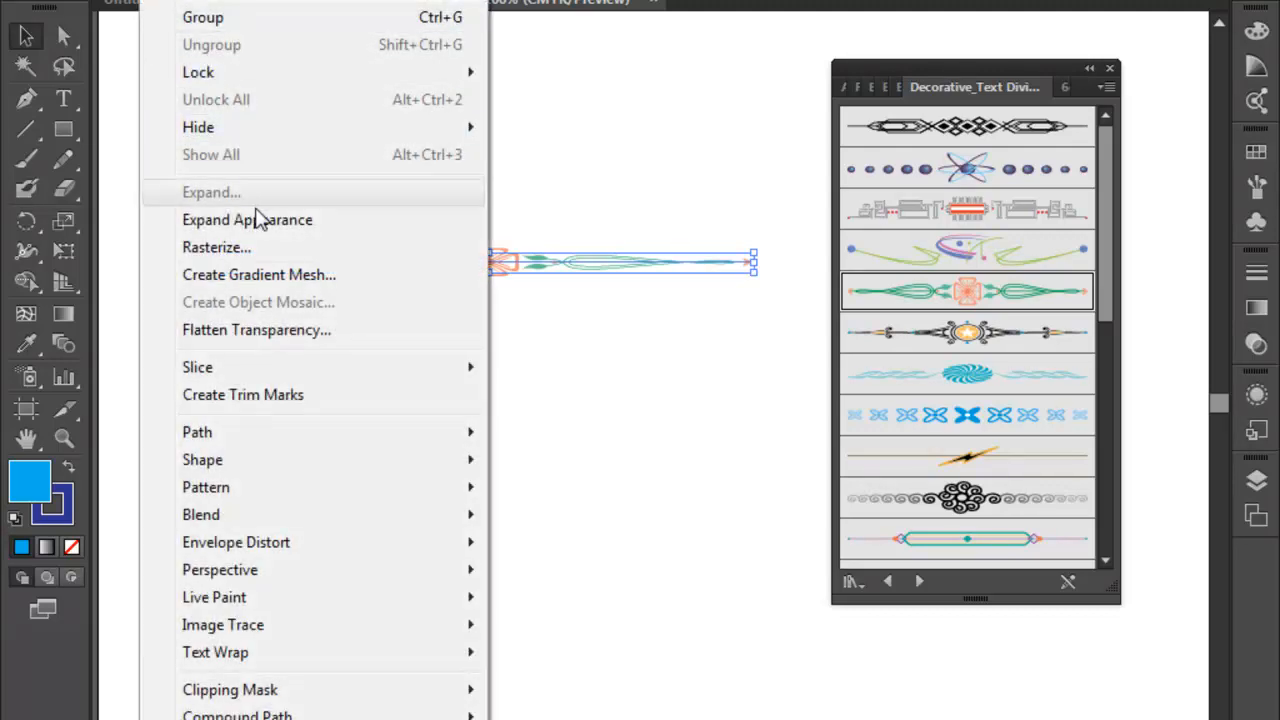
pyautogui.click(238, 221)
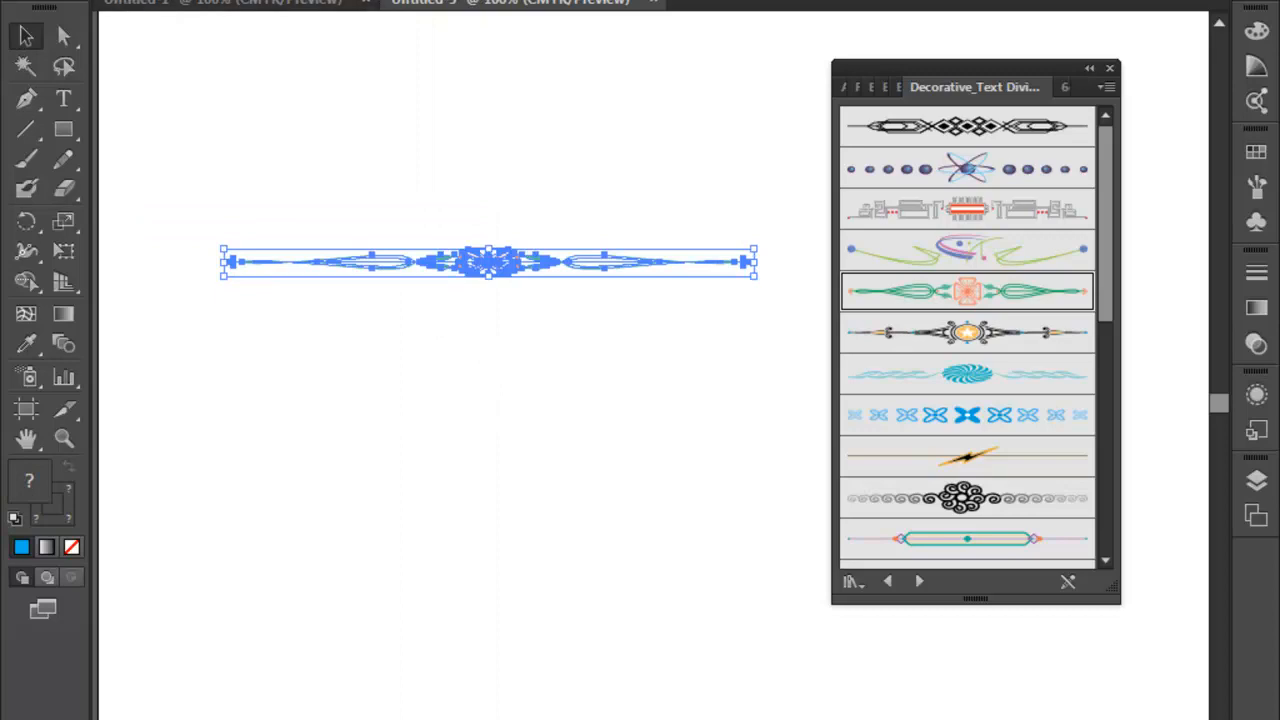
pyautogui.click(140, 0)
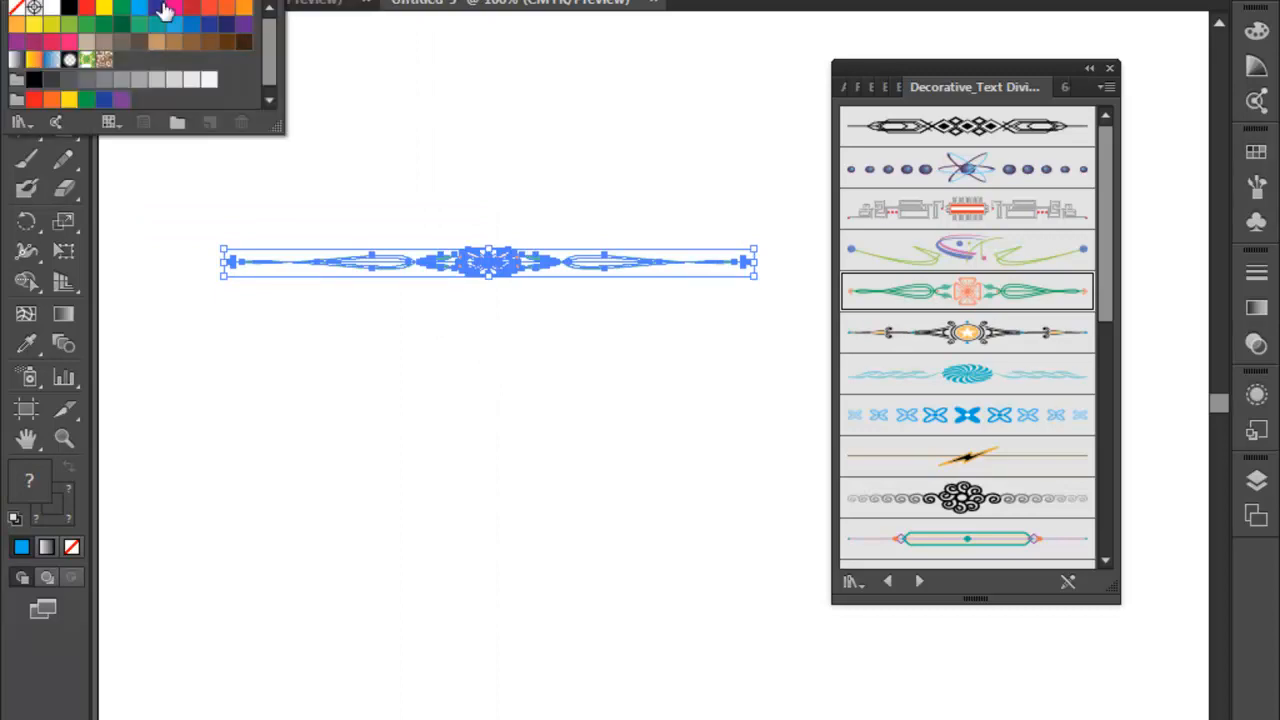
pyautogui.click(174, 7)
pyautogui.click(619, 428)
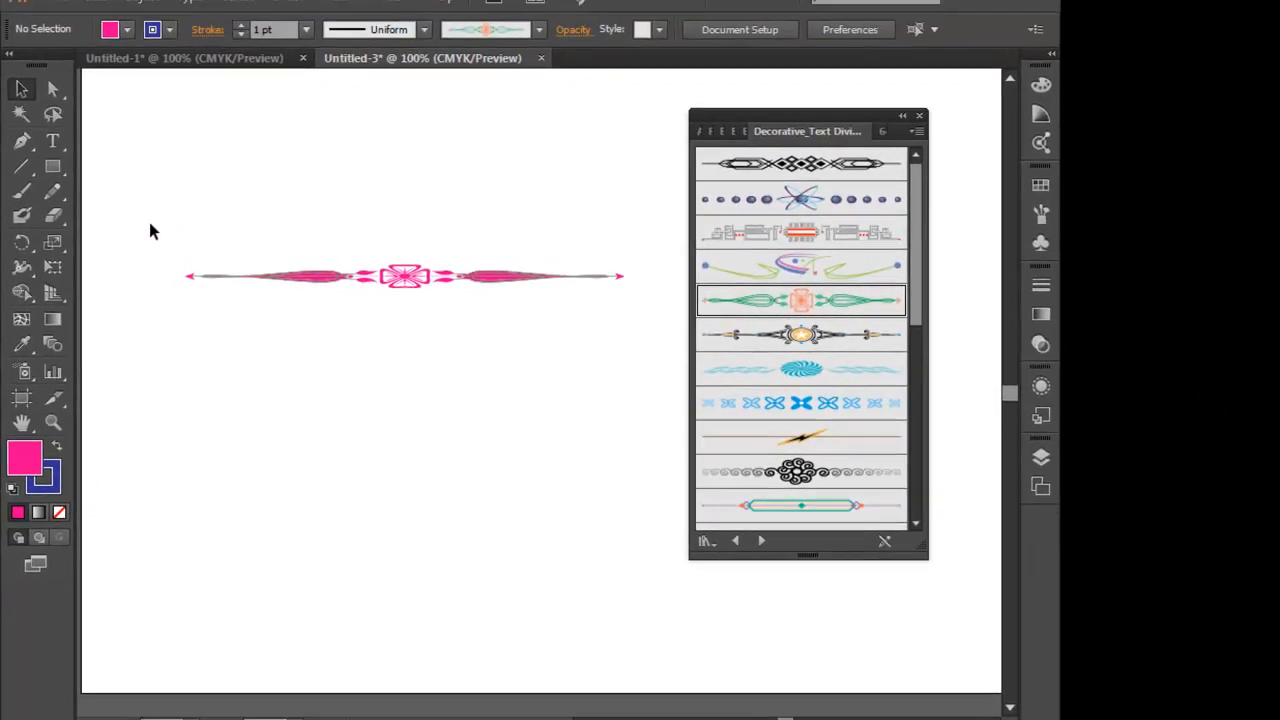
# - Delete the pink divider artwork and advance to the Elegant Curl & Floral brush library
pyautogui.moveTo(150, 225); pyautogui.dragTo(436, 362)
pyautogui.press('Delete')
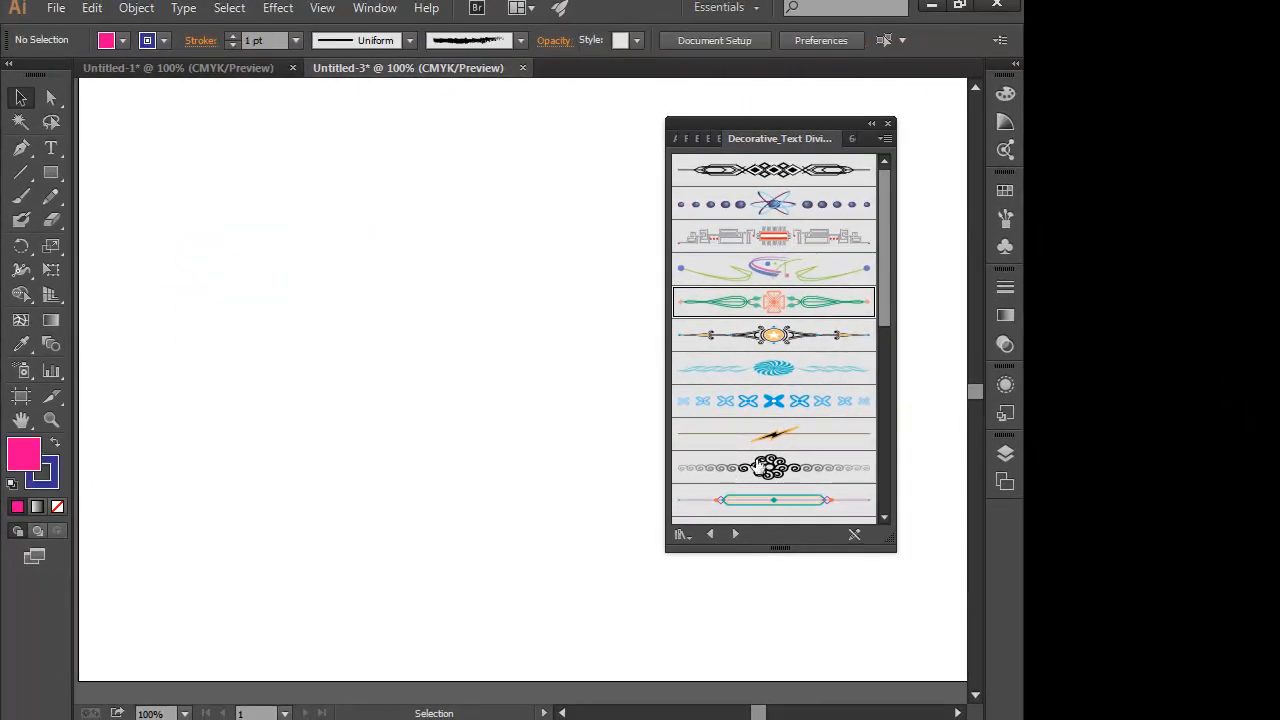
pyautogui.moveTo(886, 257)
pyautogui.mouseDown()
pyautogui.moveTo(878, 341)
pyautogui.moveTo(897, 234)
pyautogui.mouseUp()
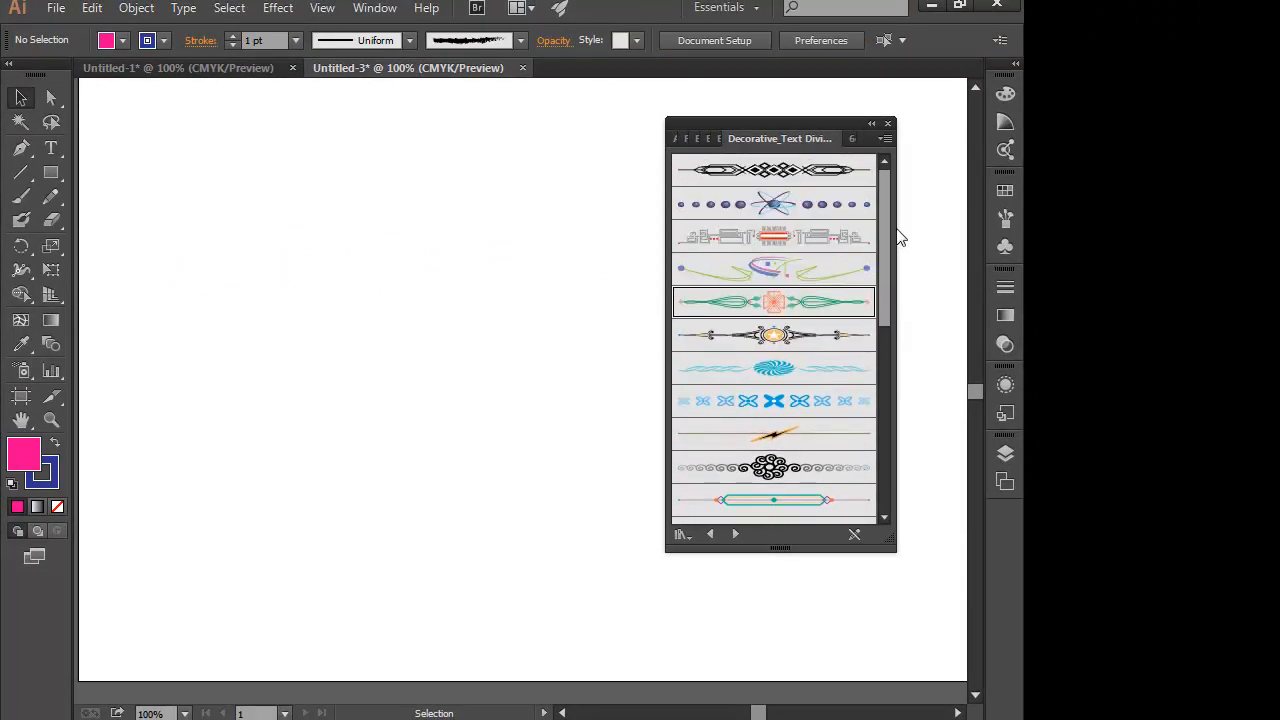
pyautogui.click(735, 535)
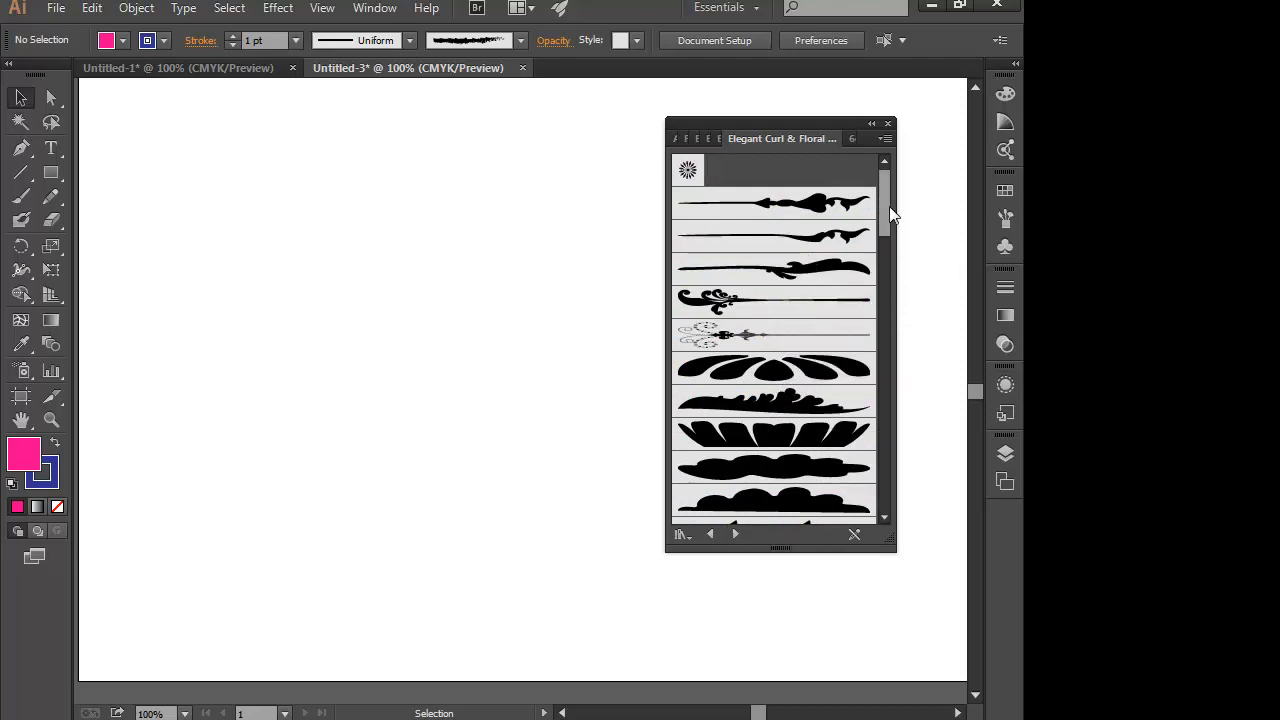
# - Place the artwork of the curled leaf brush from the Elegant Curl & Floral library on the page as an editable group
pyautogui.moveTo(889, 206); pyautogui.dragTo(890, 335)
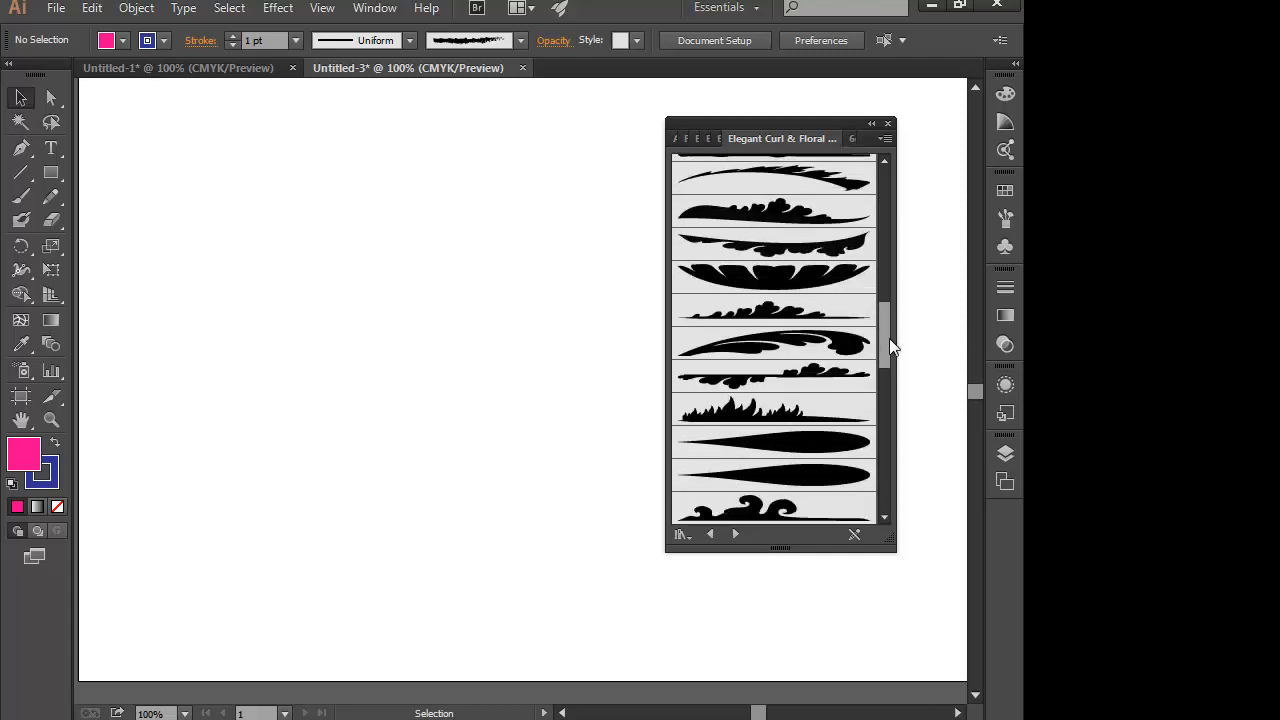
pyautogui.click(808, 342)
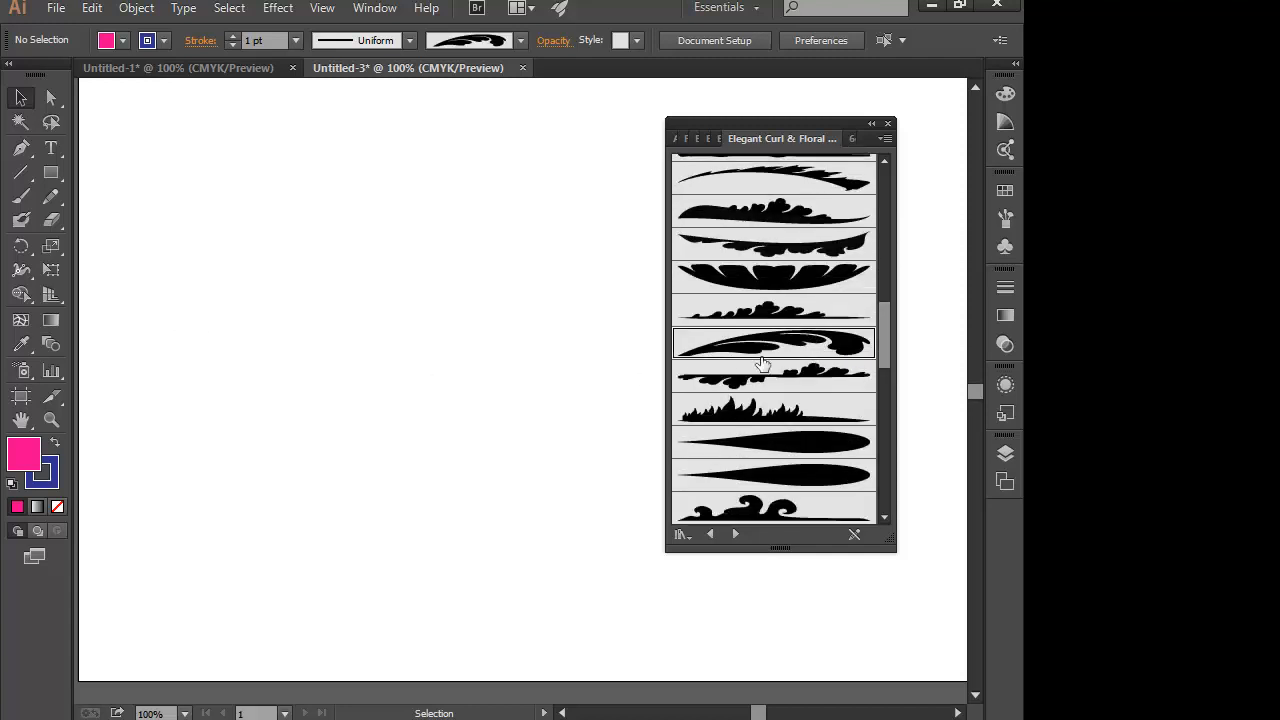
pyautogui.moveTo(762, 363)
pyautogui.mouseDown()
pyautogui.moveTo(286, 363)
pyautogui.moveTo(424, 291)
pyautogui.moveTo(444, 316)
pyautogui.mouseUp()
pyautogui.click(428, 405)
pyautogui.click(451, 417)
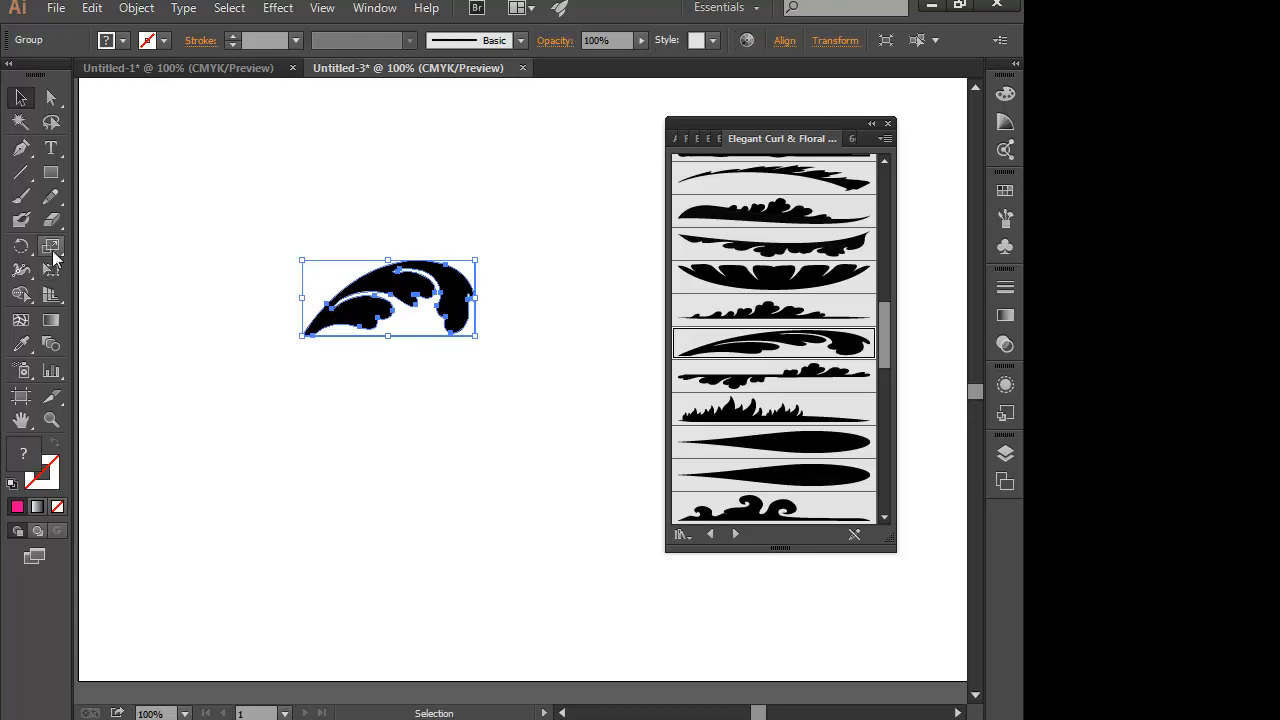
# - Move the curled leaf up and to the left with the Free Transform tool, repeating the first small shift three times
pyautogui.click(21, 246)
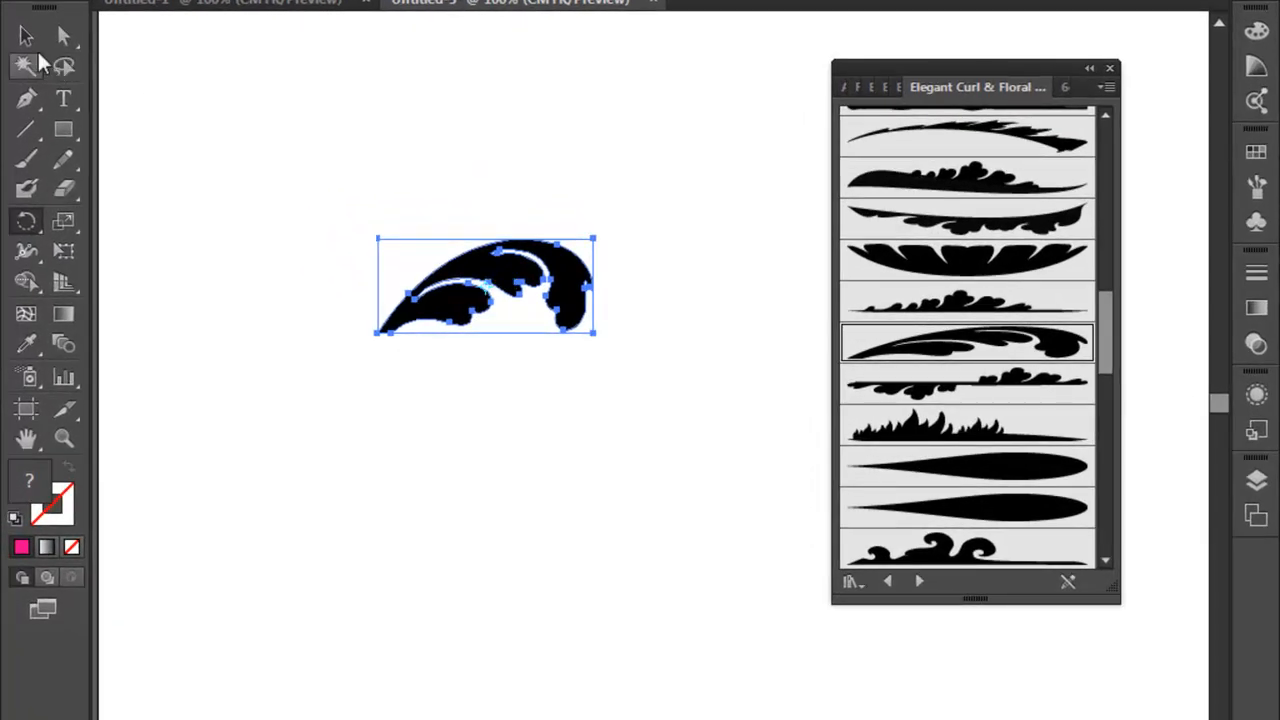
pyautogui.click(28, 39)
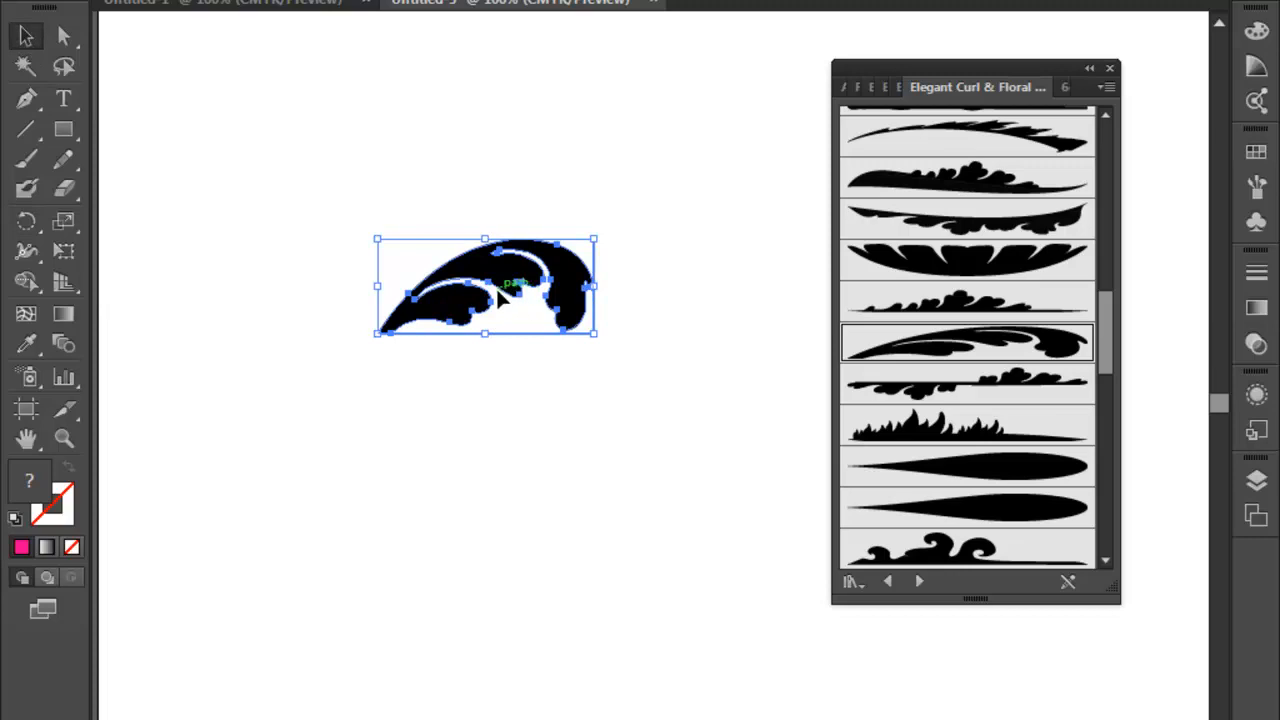
pyautogui.click(64, 250)
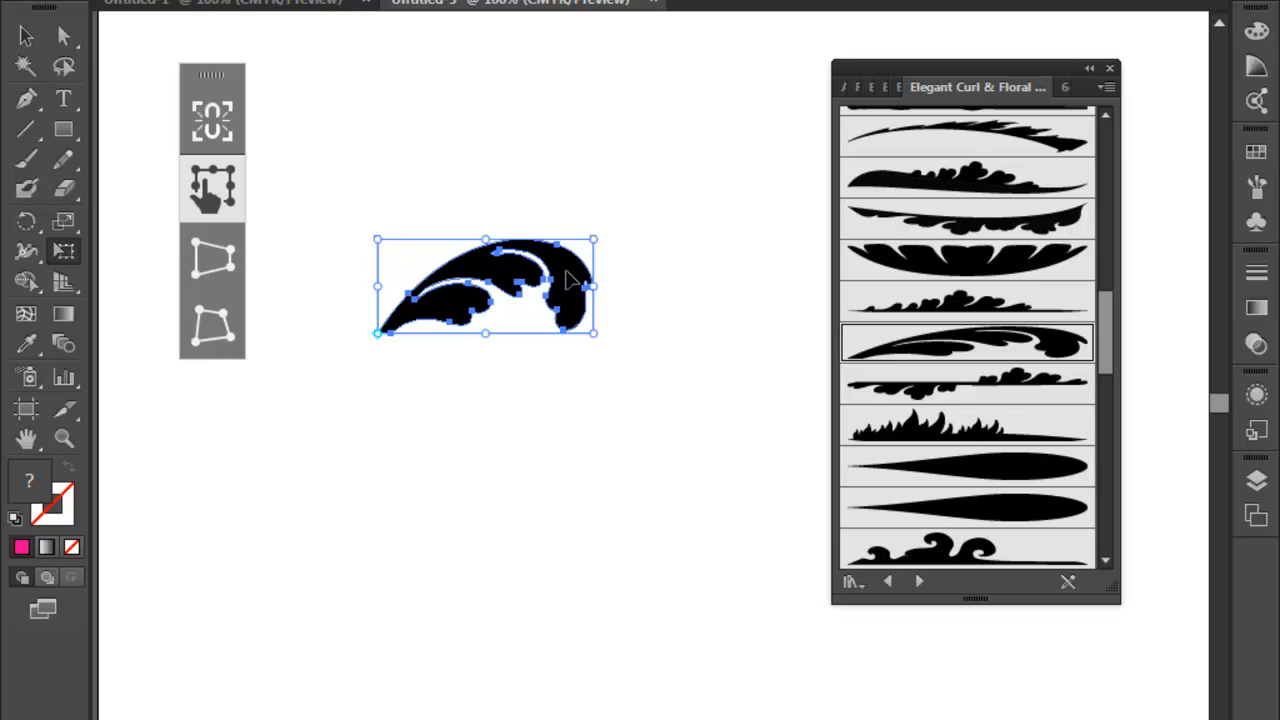
pyautogui.moveTo(570, 283)
pyautogui.mouseDown()
pyautogui.moveTo(569, 303)
pyautogui.moveTo(565, 281)
pyautogui.mouseUp()
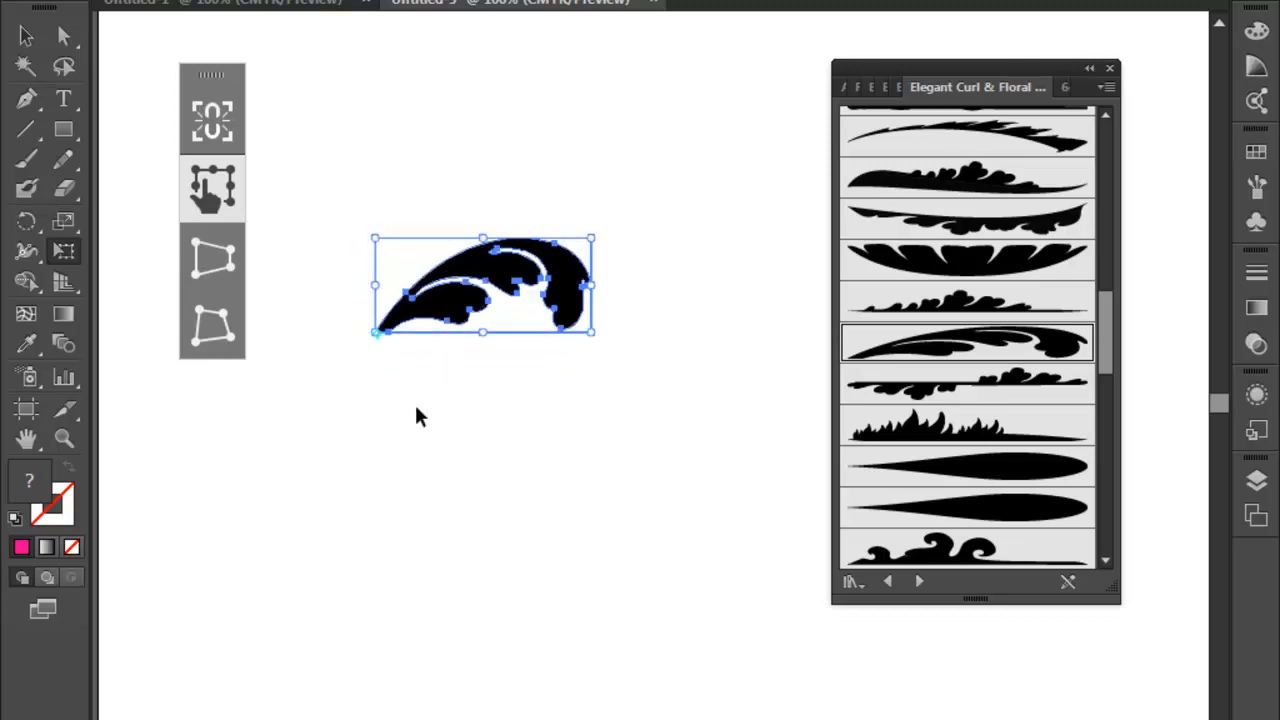
pyautogui.hotkey('ctrl', 'd')
pyautogui.hotkey('ctrl', 'd')
pyautogui.hotkey('ctrl', 'd')
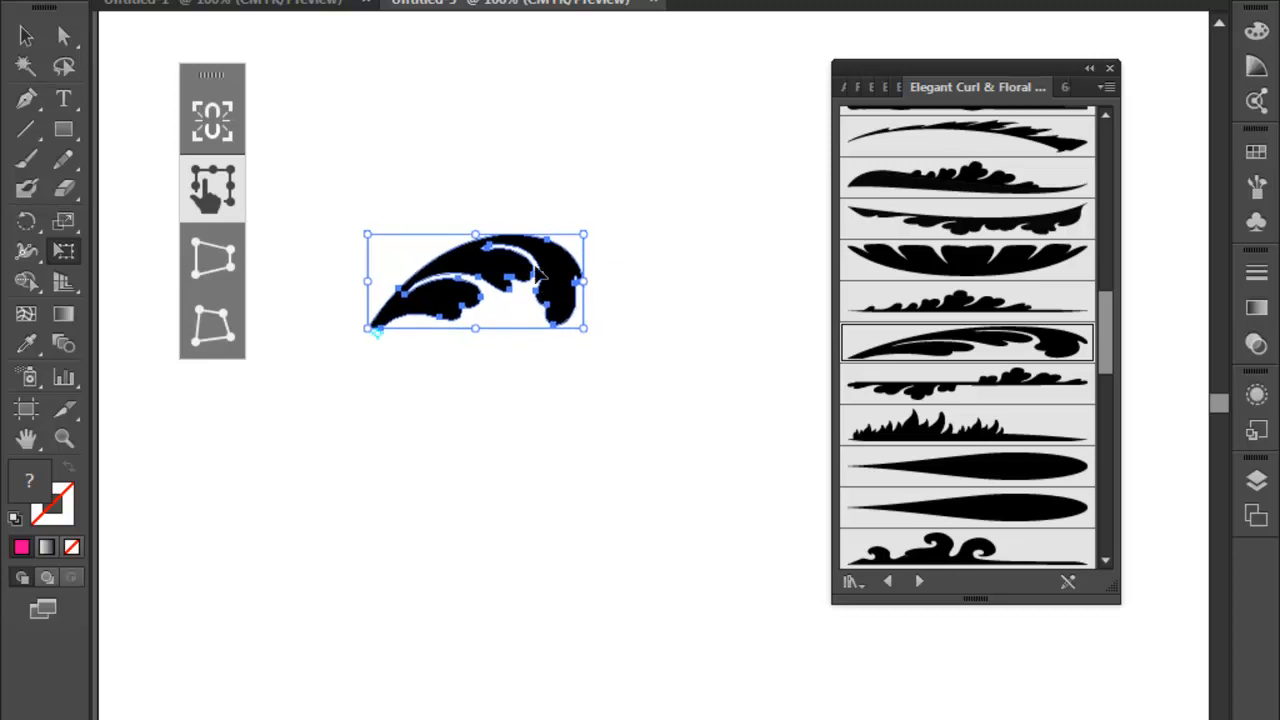
pyautogui.moveTo(561, 265); pyautogui.dragTo(543, 219)
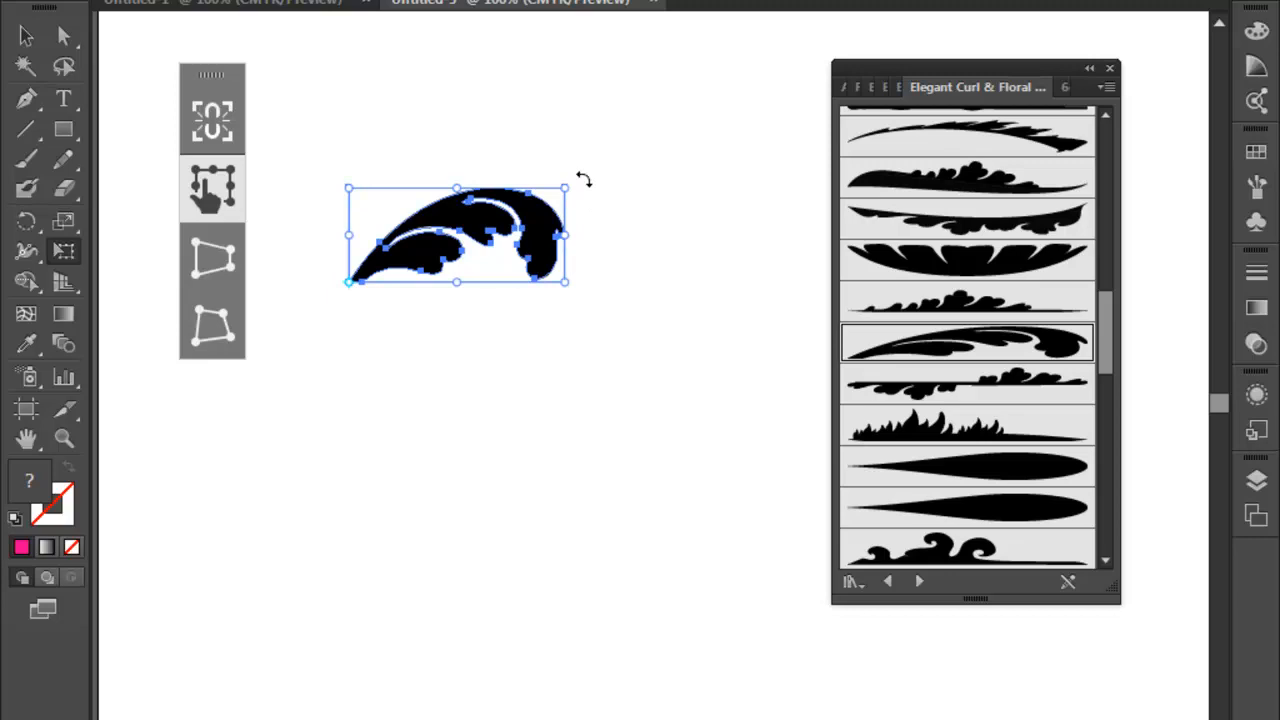
# - Rotate the curled leaf about a quarter turn clockwise around its lower-left corner and add a second copy beside it
pyautogui.moveTo(584, 180); pyautogui.dragTo(570, 305)
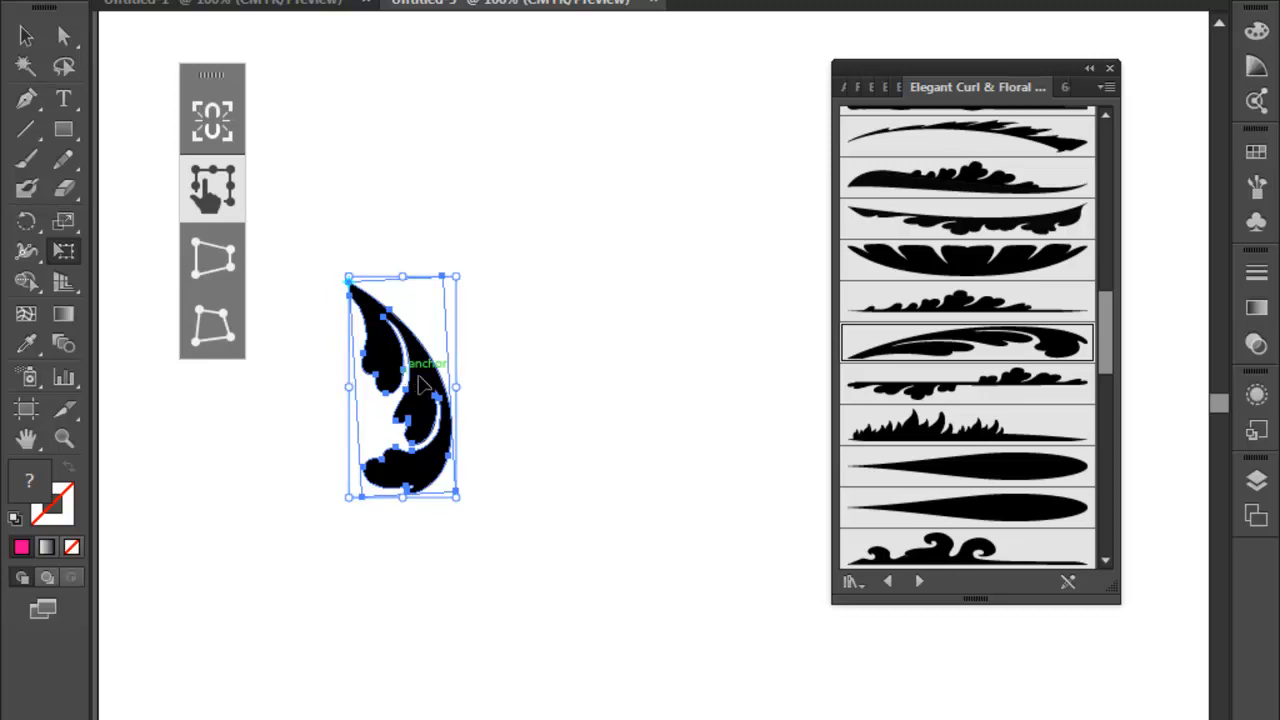
pyautogui.hotkey('ctrl', 'v')
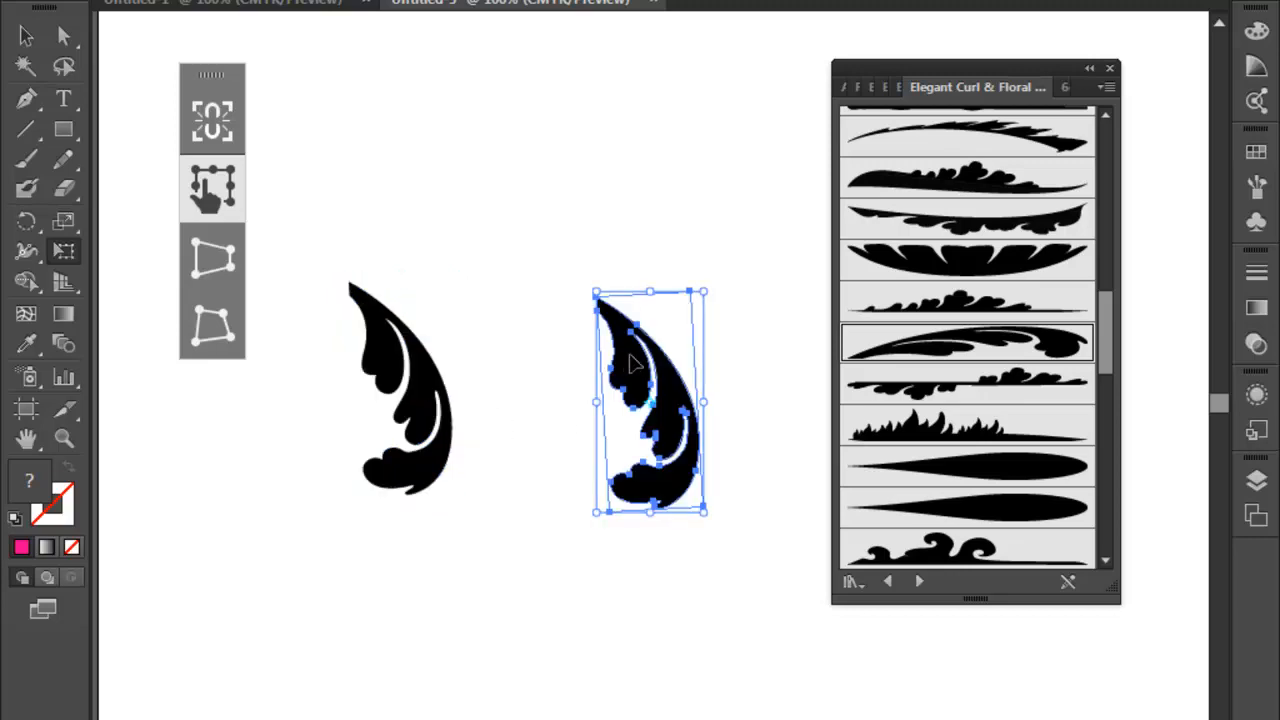
# - Move the second curled leaf over the first, rotate it about 45° counterclockwise around its upper-left corner, and repeat the rotation twice
pyautogui.moveTo(634, 365); pyautogui.dragTo(384, 343)
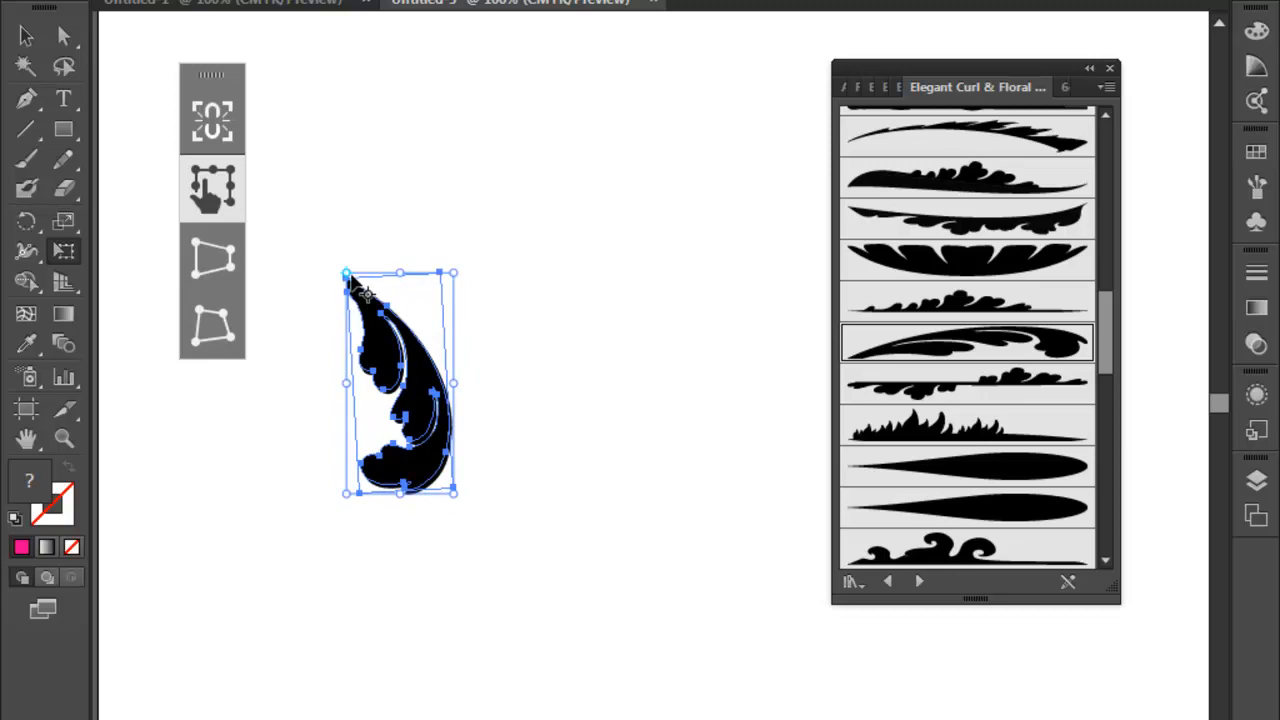
pyautogui.moveTo(465, 497); pyautogui.dragTo(625, 359)
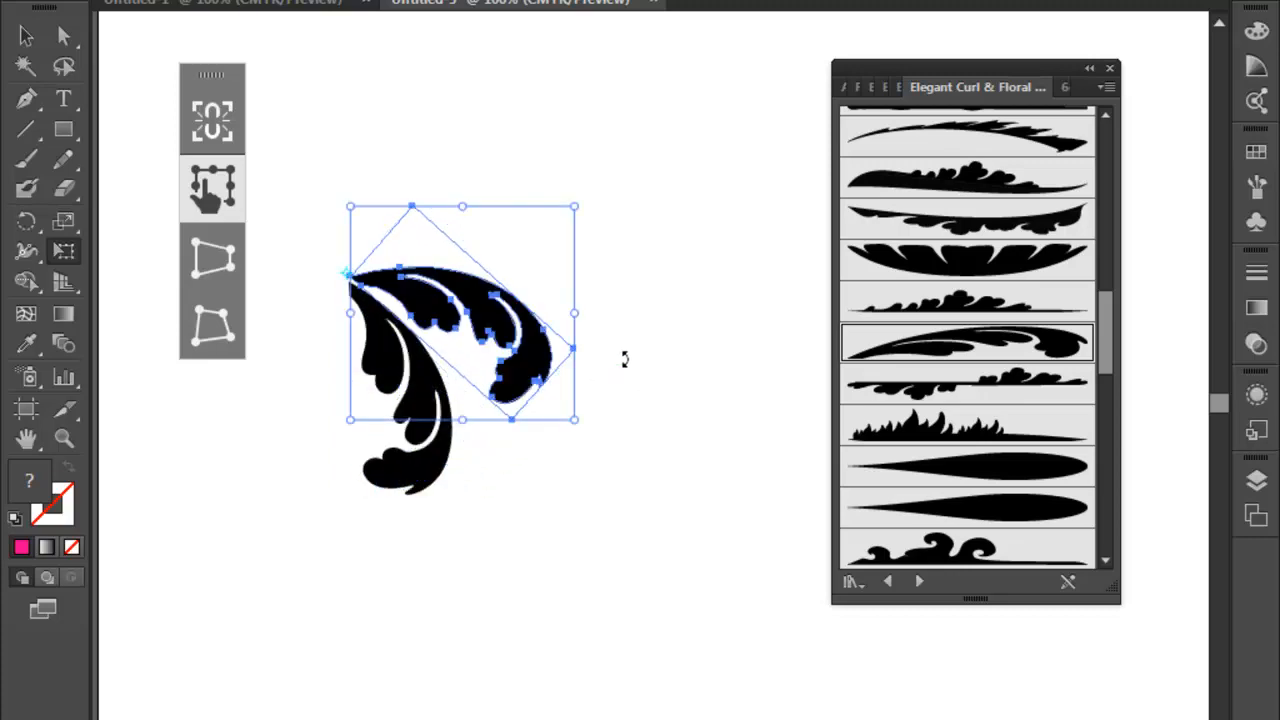
pyautogui.hotkey('ctrl', 'd')
pyautogui.hotkey('ctrl', 'd')
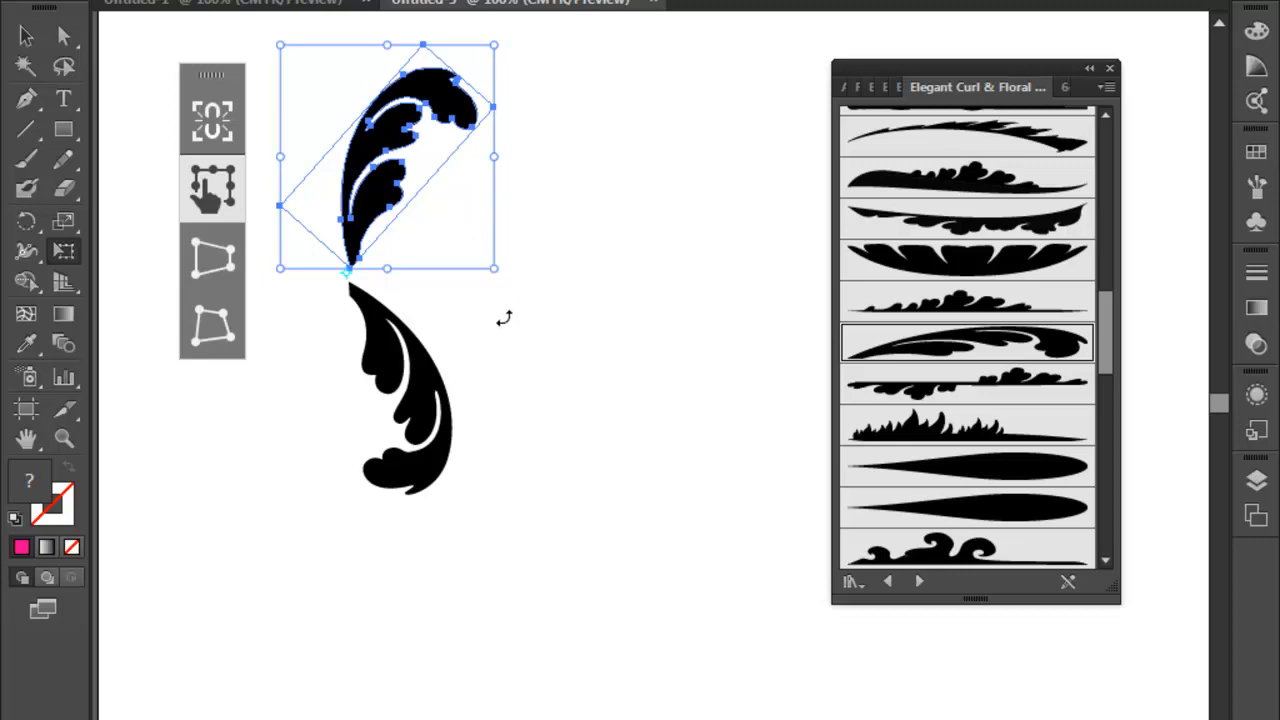
# - Delete the rotated leaf copy and the original curled leaf from the page
pyautogui.press('Delete')
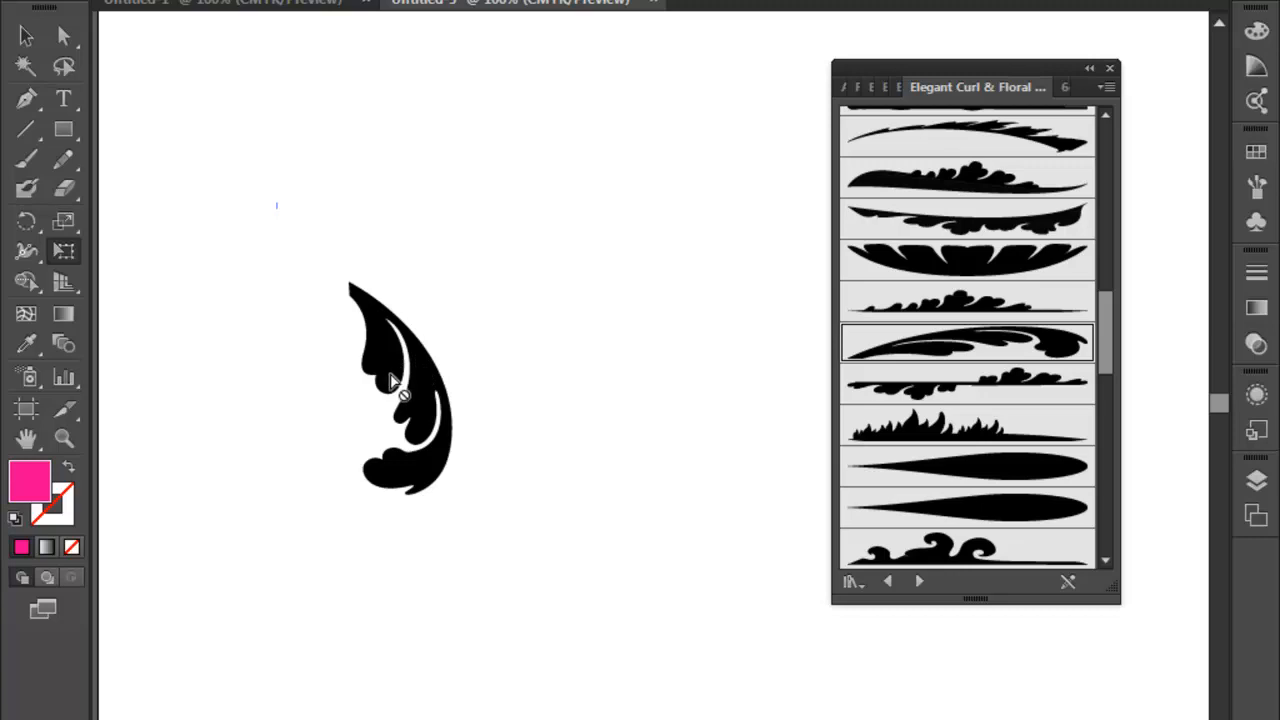
pyautogui.click(26, 35)
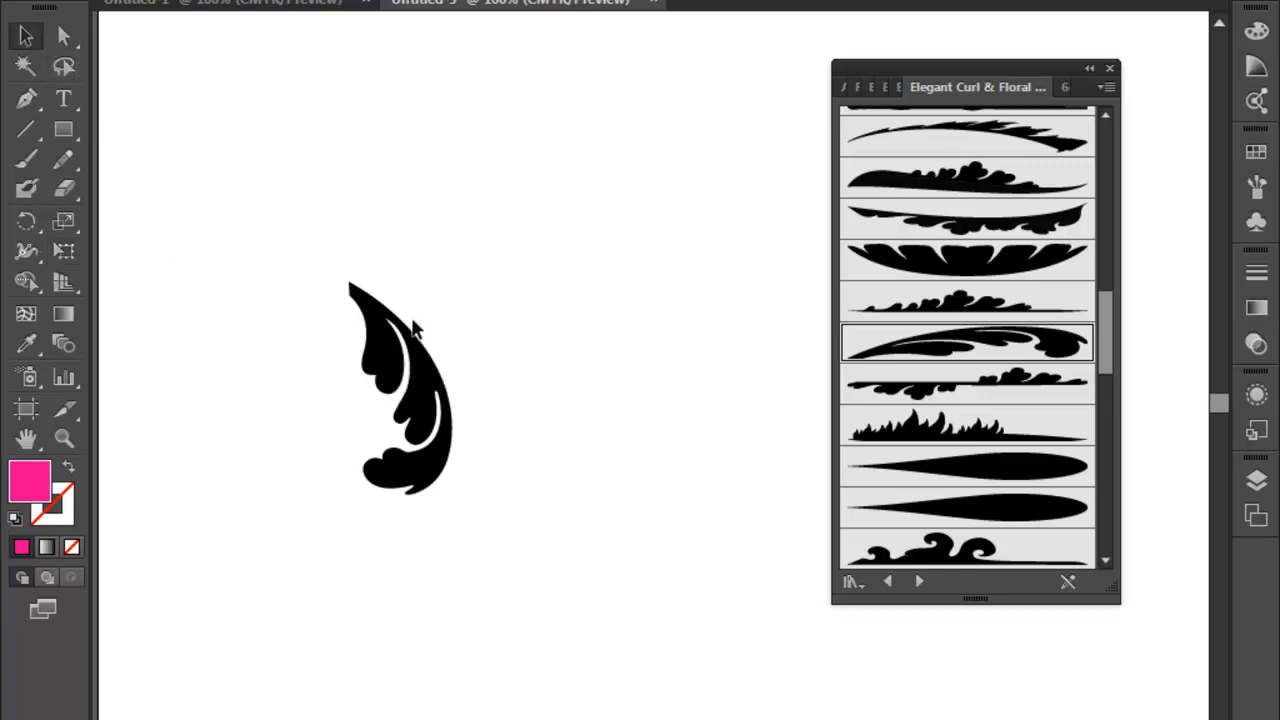
pyautogui.click(385, 345)
pyautogui.press('Delete')
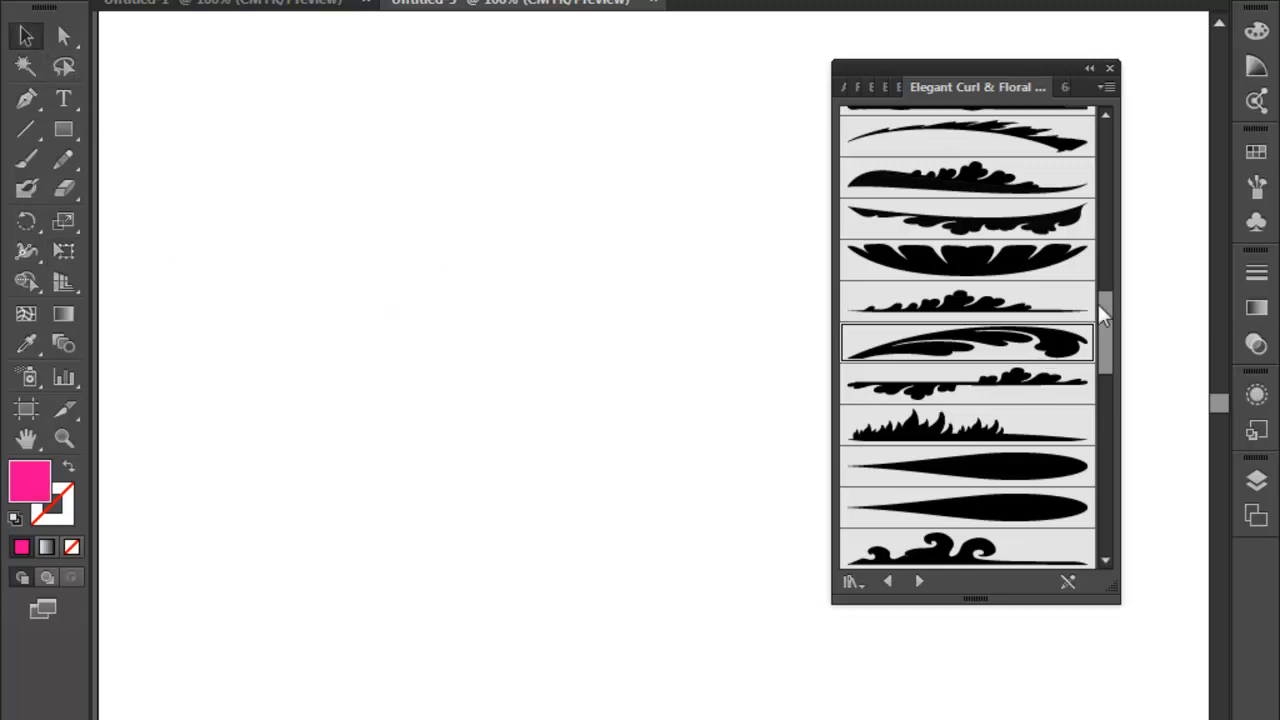
pyautogui.moveTo(1104, 308)
pyautogui.mouseDown()
pyautogui.moveTo(1108, 406)
pyautogui.moveTo(1110, 370)
pyautogui.mouseUp()
pyautogui.moveTo(1043, 317); pyautogui.dragTo(312, 342)
pyautogui.moveTo(405, 343); pyautogui.dragTo(406, 345)
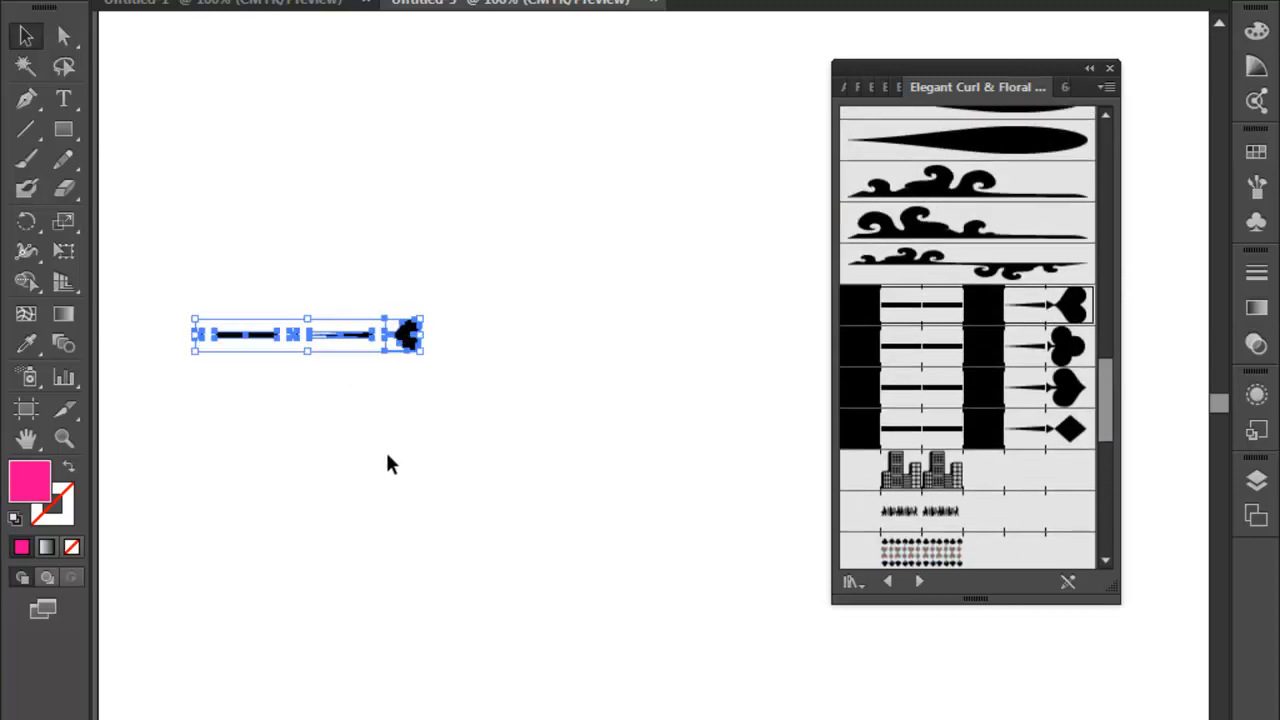
pyautogui.press('Delete')
# - Draw a nearly horizontal line about 4.88 in long and apply the club, spade and diamond floral stem brushes in turn
pyautogui.click(27, 133)
pyautogui.moveTo(181, 260); pyautogui.dragTo(621, 264)
pyautogui.click(1043, 350)
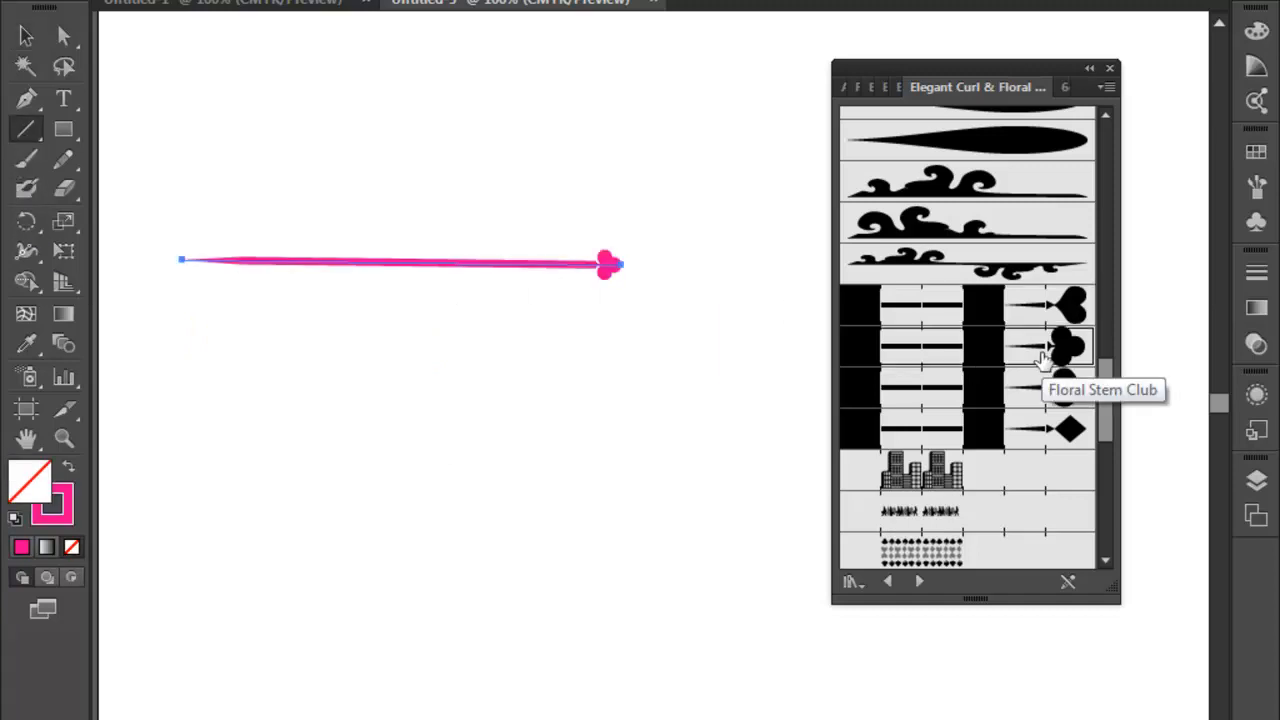
pyautogui.click(1066, 390)
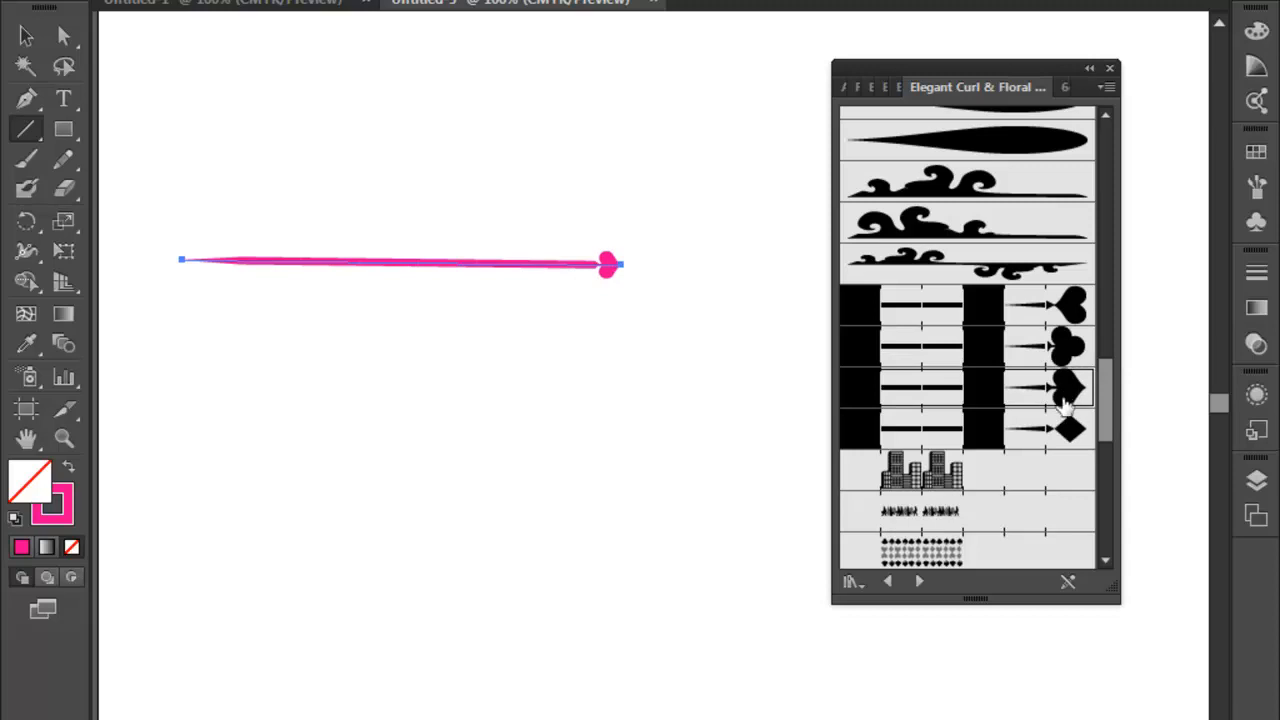
pyautogui.click(1069, 430)
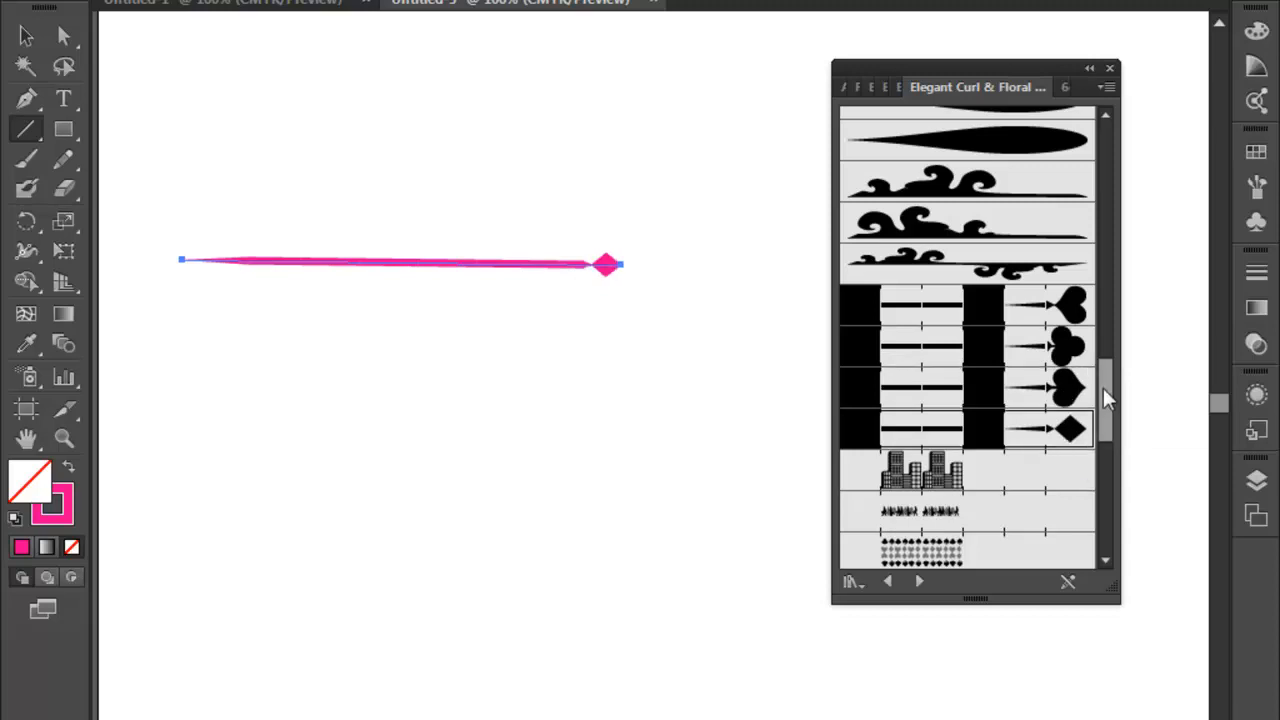
# - Apply the Leaf Pattern brush and the heart-and-leaf pattern brush below it to the line in turn, and inspect the result close up
pyautogui.moveTo(1103, 388); pyautogui.dragTo(1105, 485)
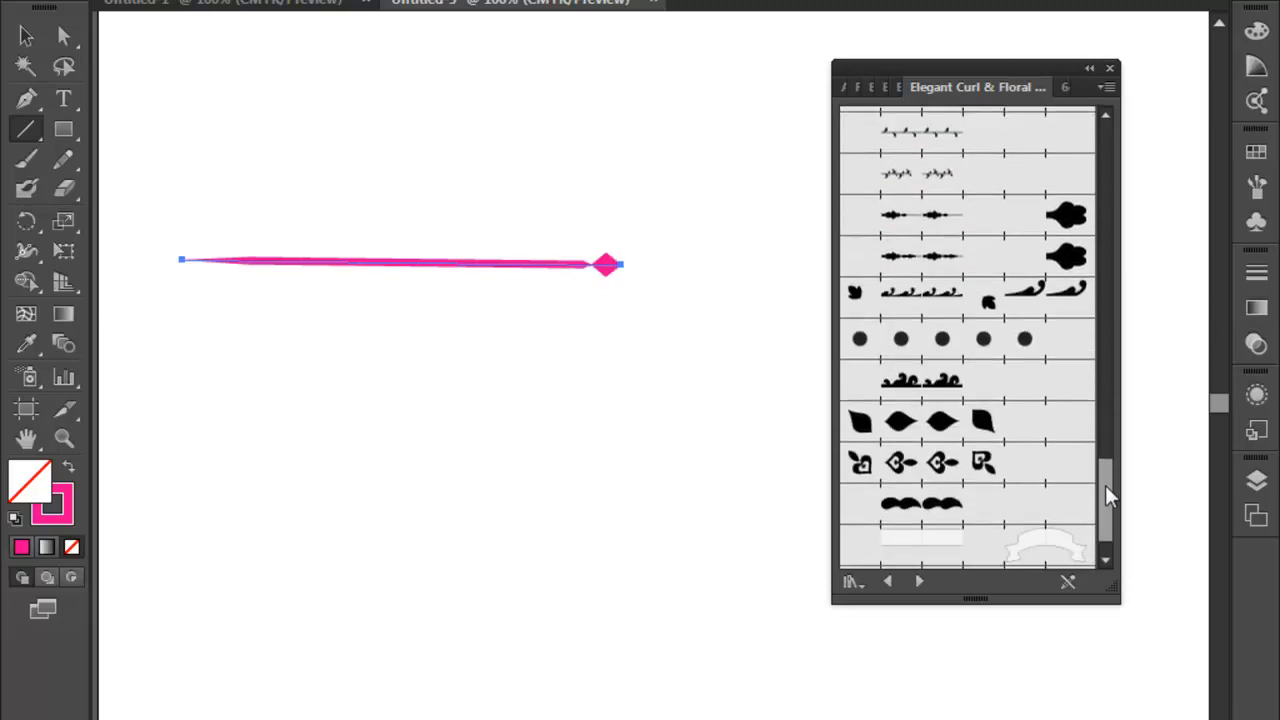
pyautogui.click(981, 424)
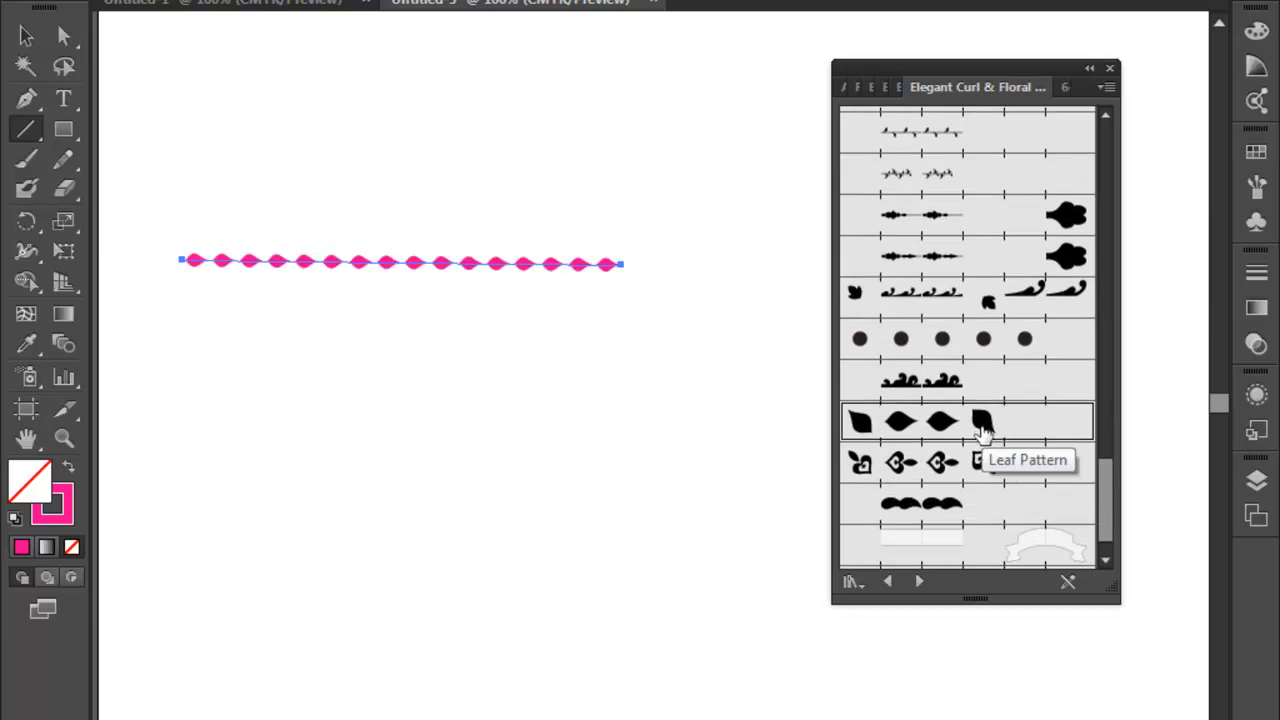
pyautogui.click(945, 464)
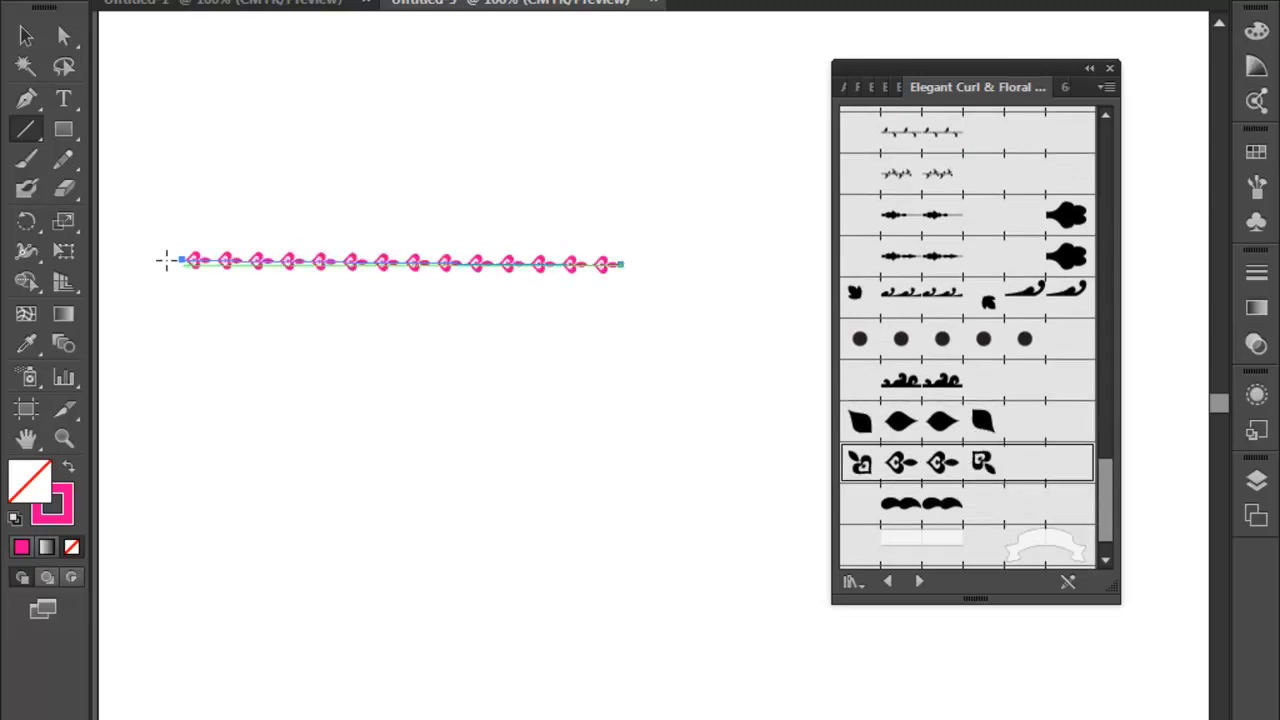
pyautogui.click(98, 408)
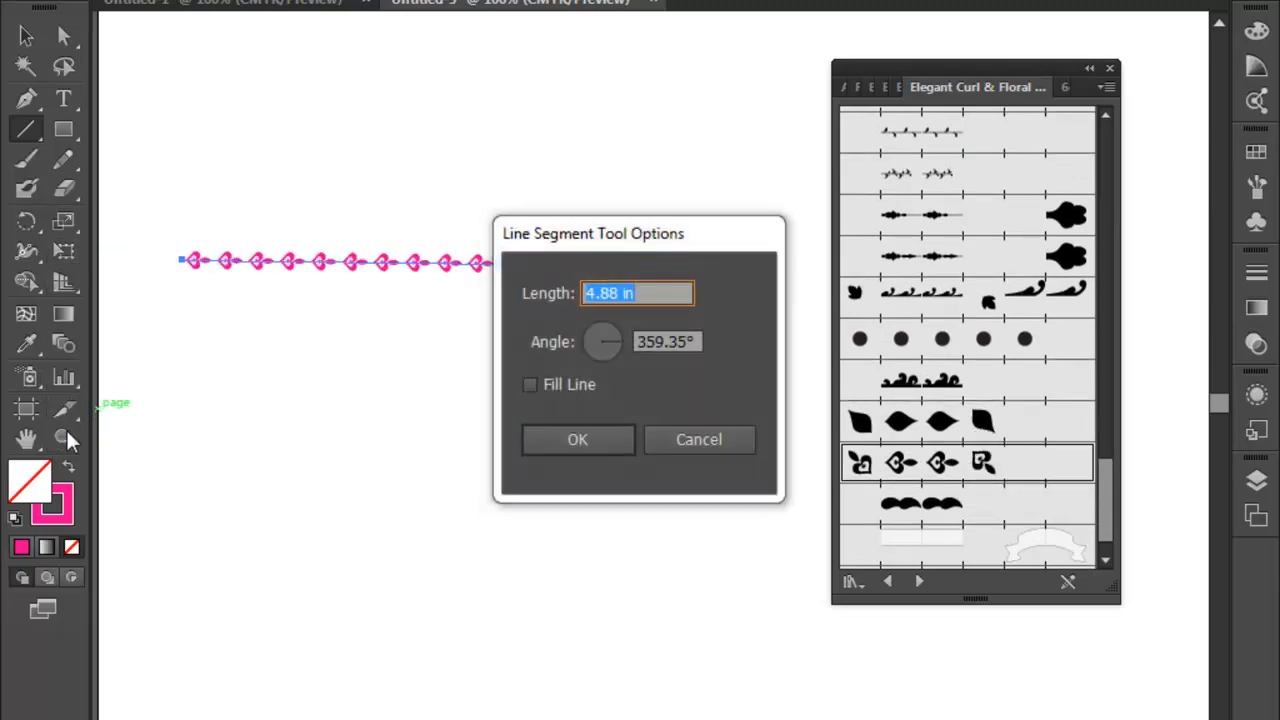
pyautogui.click(740, 440)
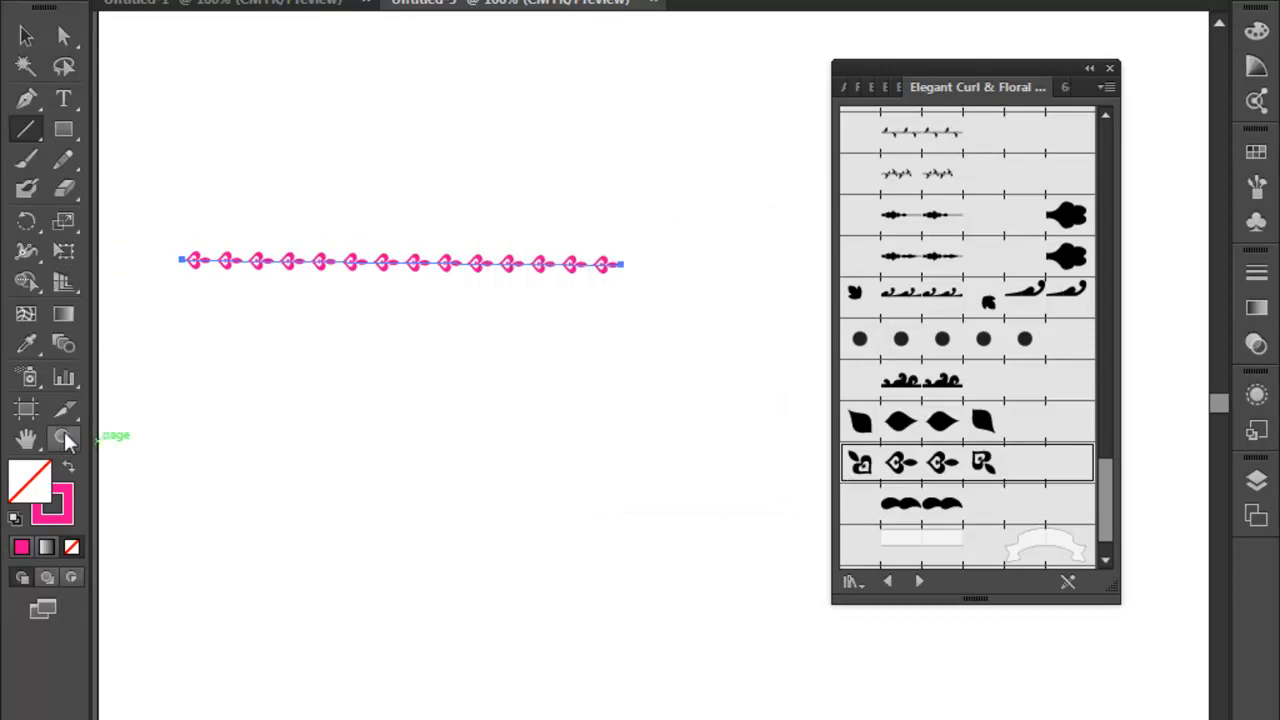
pyautogui.click(63, 436)
pyautogui.moveTo(162, 252); pyautogui.dragTo(338, 289)
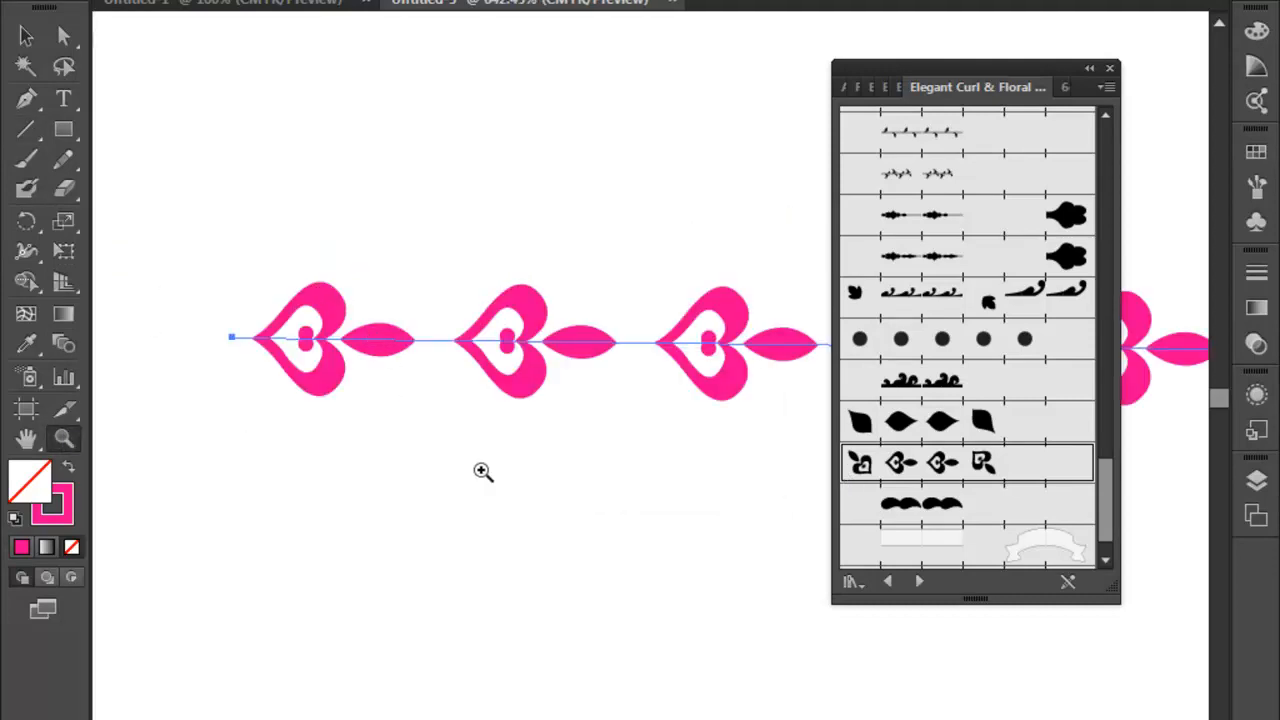
# - Try the first and third art brushes on the line, apply the curled flourish stem brush, and close the brush library
pyautogui.moveTo(1104, 474)
pyautogui.mouseDown()
pyautogui.moveTo(1110, 502)
pyautogui.moveTo(1140, 280)
pyautogui.moveTo(1125, 130)
pyautogui.mouseUp()
pyautogui.click(1005, 165)
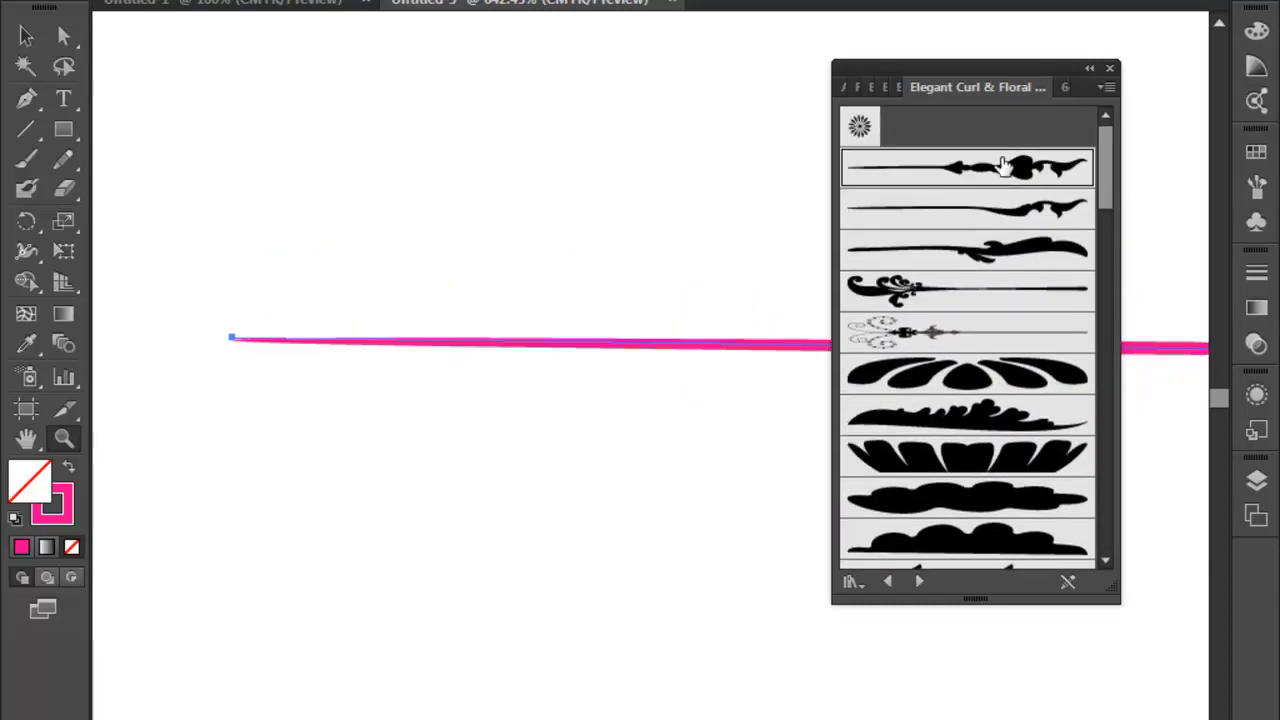
pyautogui.click(988, 250)
pyautogui.click(930, 296)
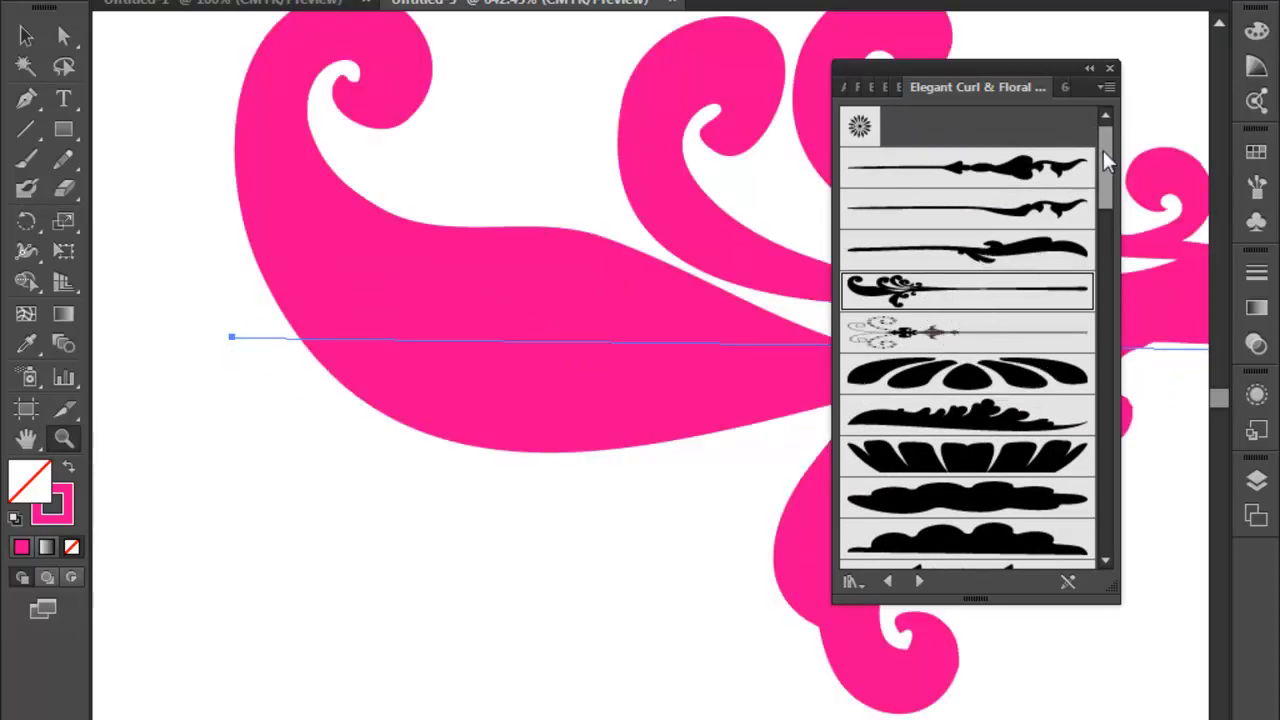
pyautogui.moveTo(1101, 140)
pyautogui.mouseDown()
pyautogui.moveTo(1093, 295)
pyautogui.moveTo(1105, 375)
pyautogui.mouseUp()
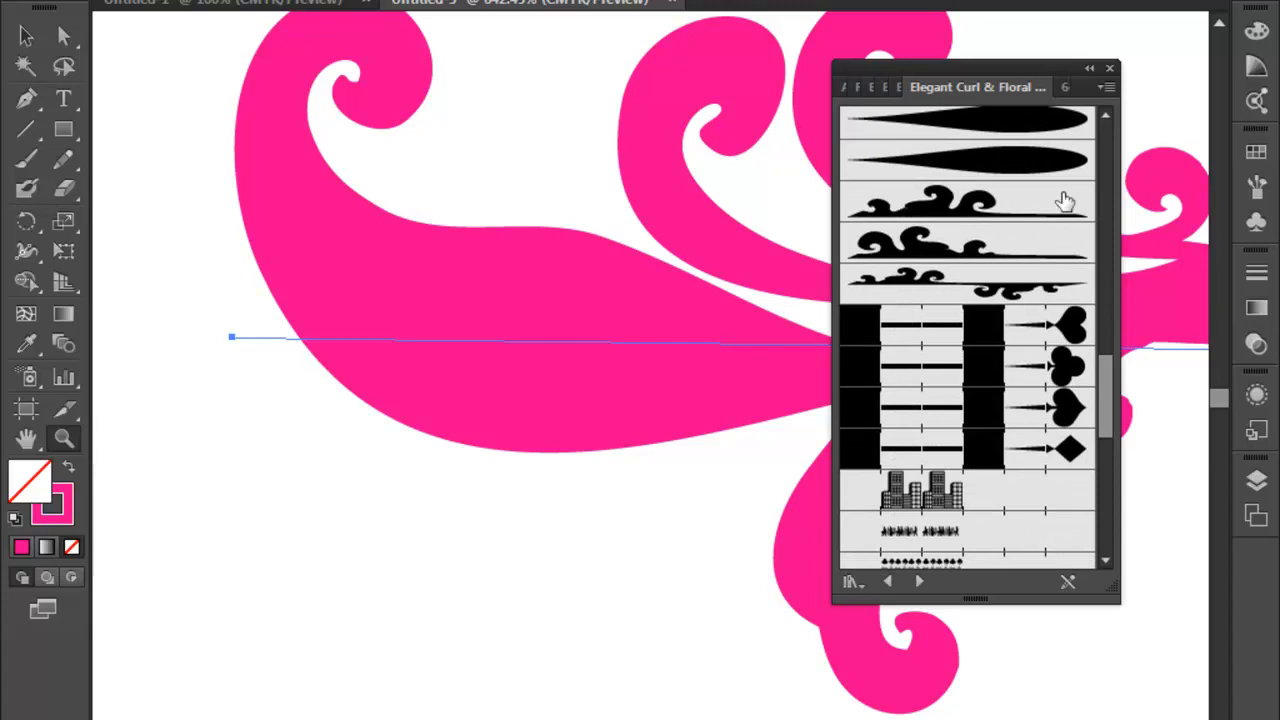
pyautogui.click(1109, 67)
pyautogui.click(614, 340)
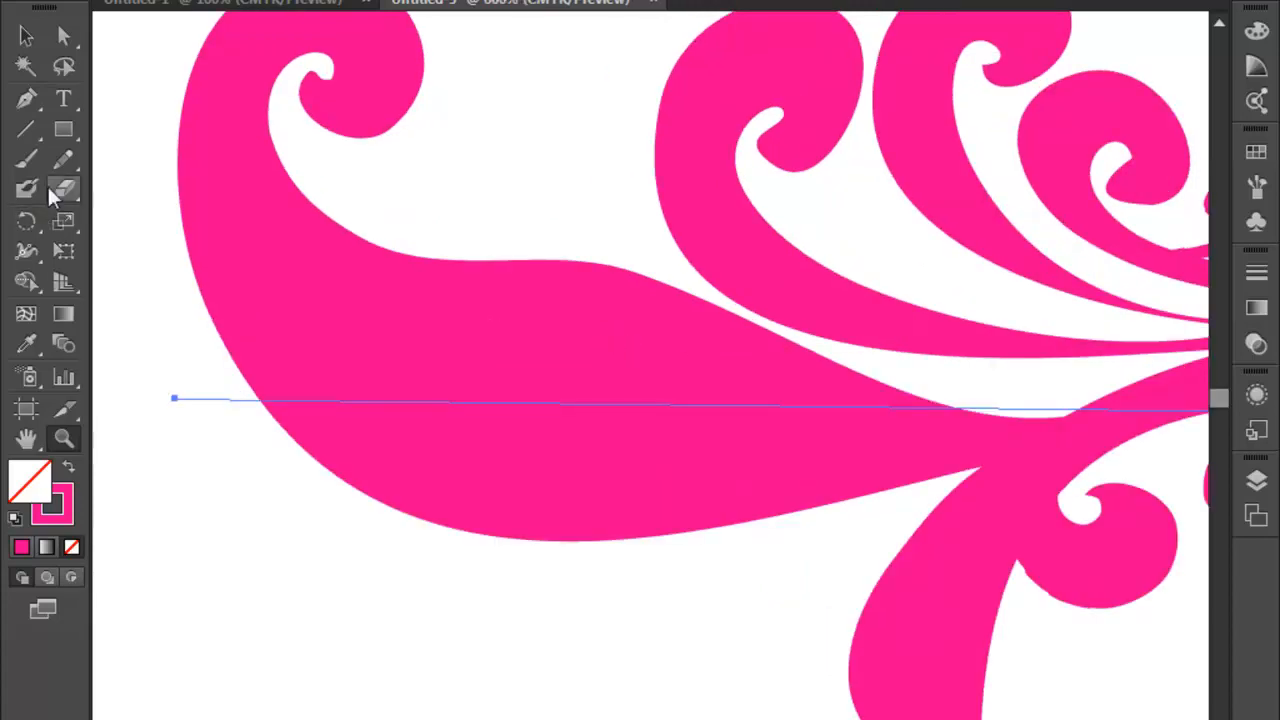
# - Move the flourish line toward the page's upper-left area and delete it
pyautogui.click(26, 36)
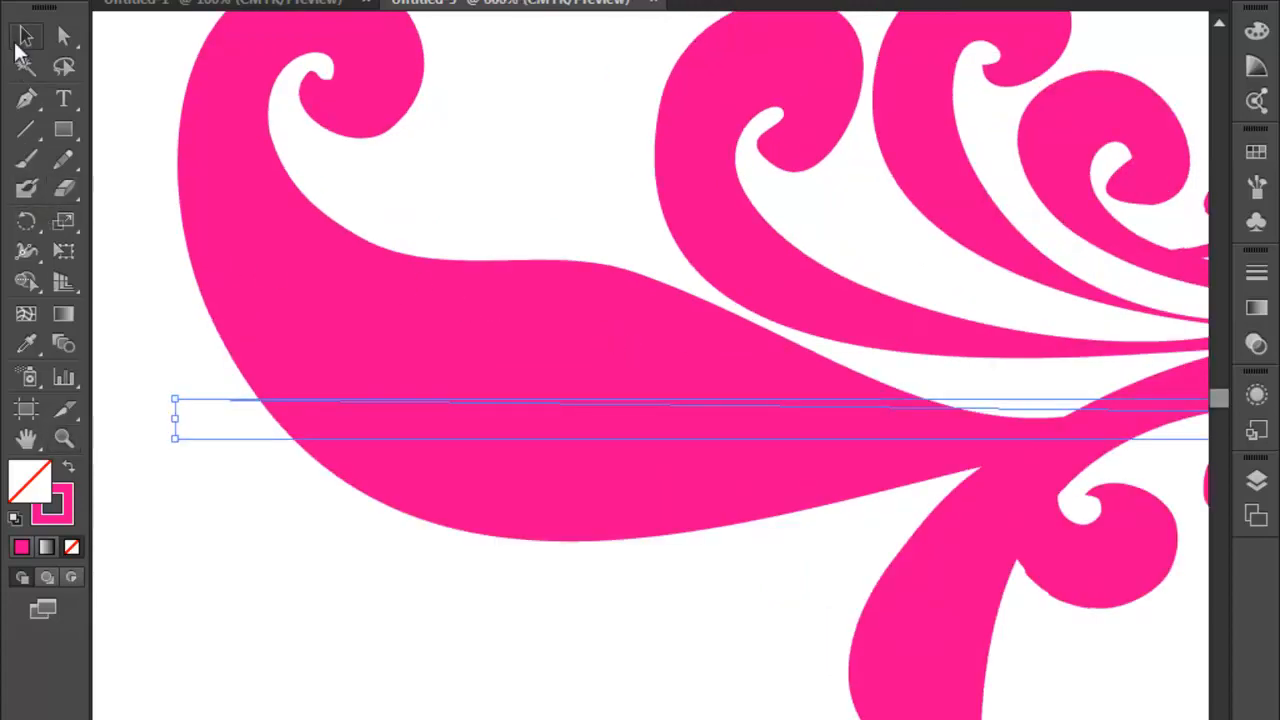
pyautogui.hotkey('ctrl', '-')
pyautogui.hotkey('ctrl', '-')
pyautogui.hotkey('ctrl', '-')
pyautogui.hotkey('ctrl', '-')
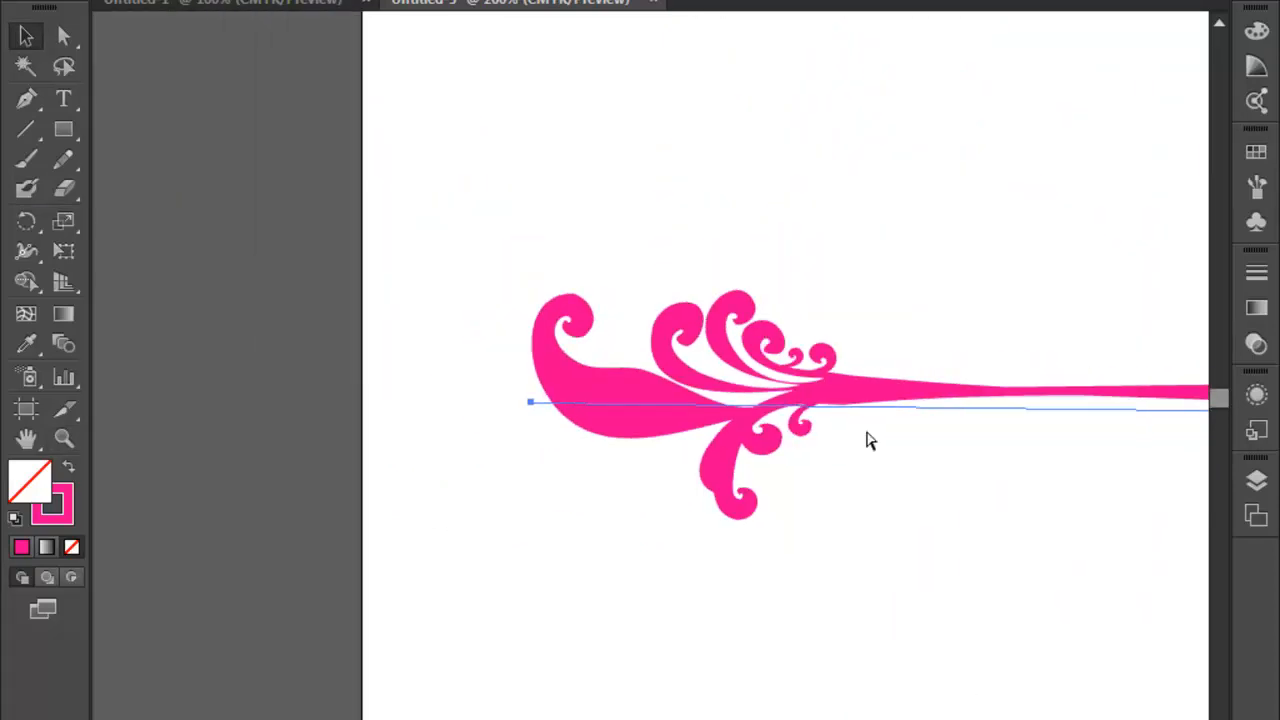
pyautogui.hotkey('ctrl', '-')
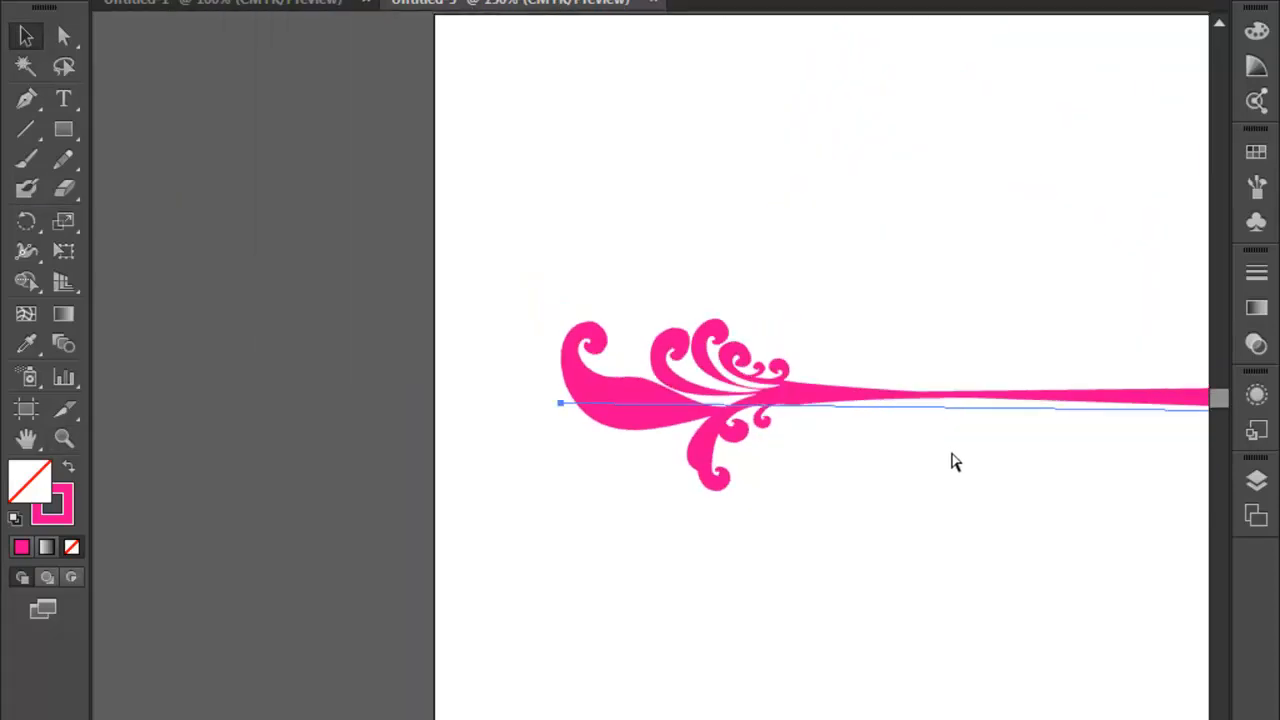
pyautogui.hotkey('ctrl', '-')
pyautogui.moveTo(918, 471); pyautogui.dragTo(520, 366)
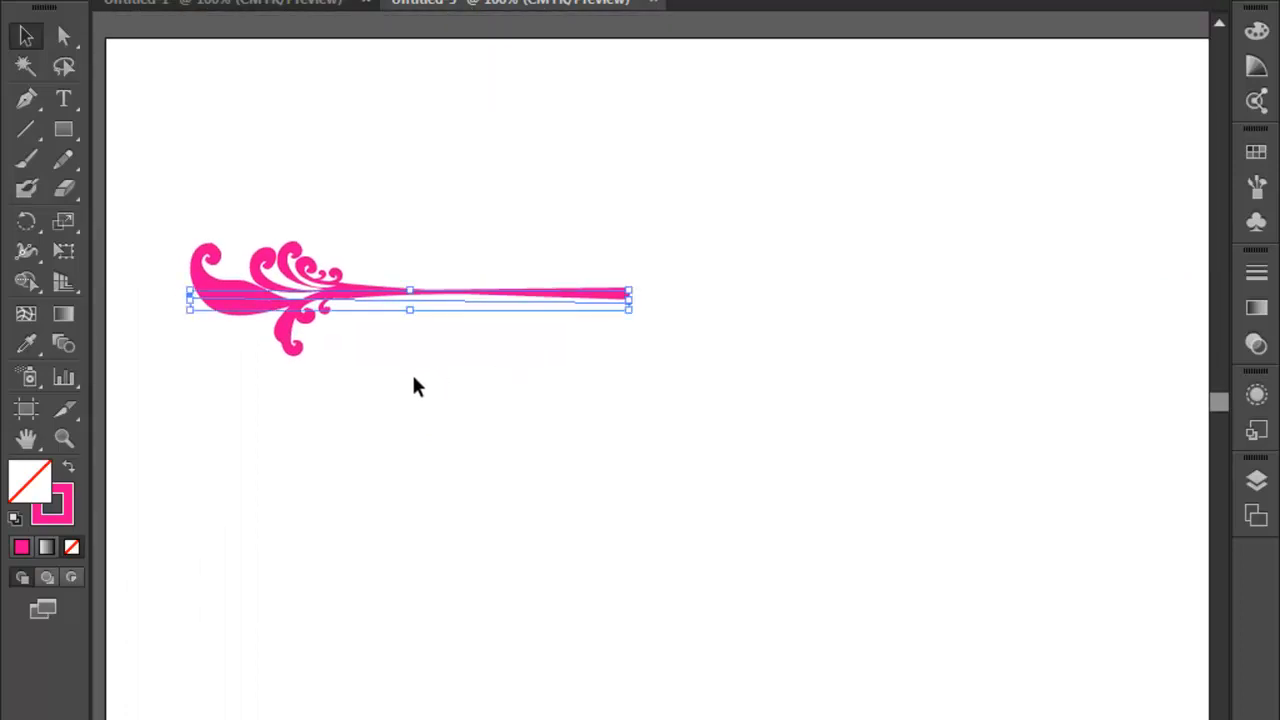
pyautogui.press('Delete')
# - Add the text "digtal" to the empty page and set its font size to 150 pt
pyautogui.click(63, 99)
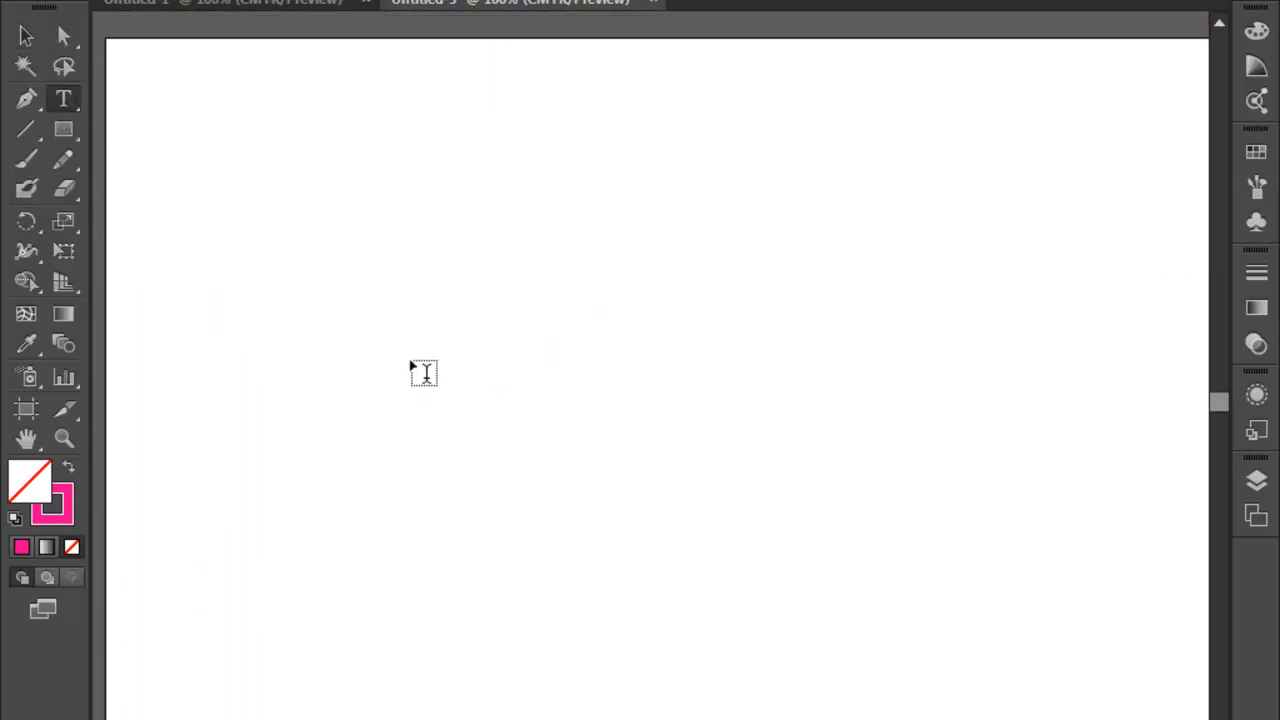
pyautogui.click(410, 364)
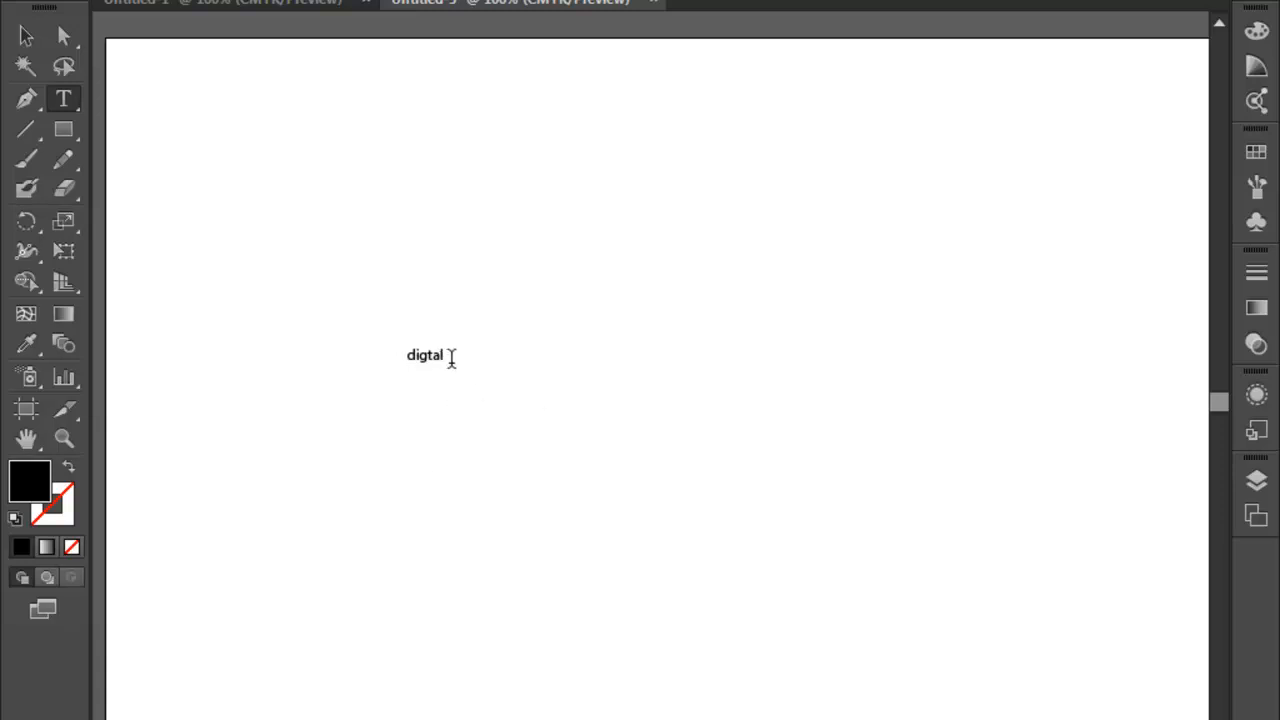
pyautogui.moveTo(450, 356); pyautogui.dragTo(353, 364)
pyautogui.click(766, 1)
pyautogui.click(766, 1)
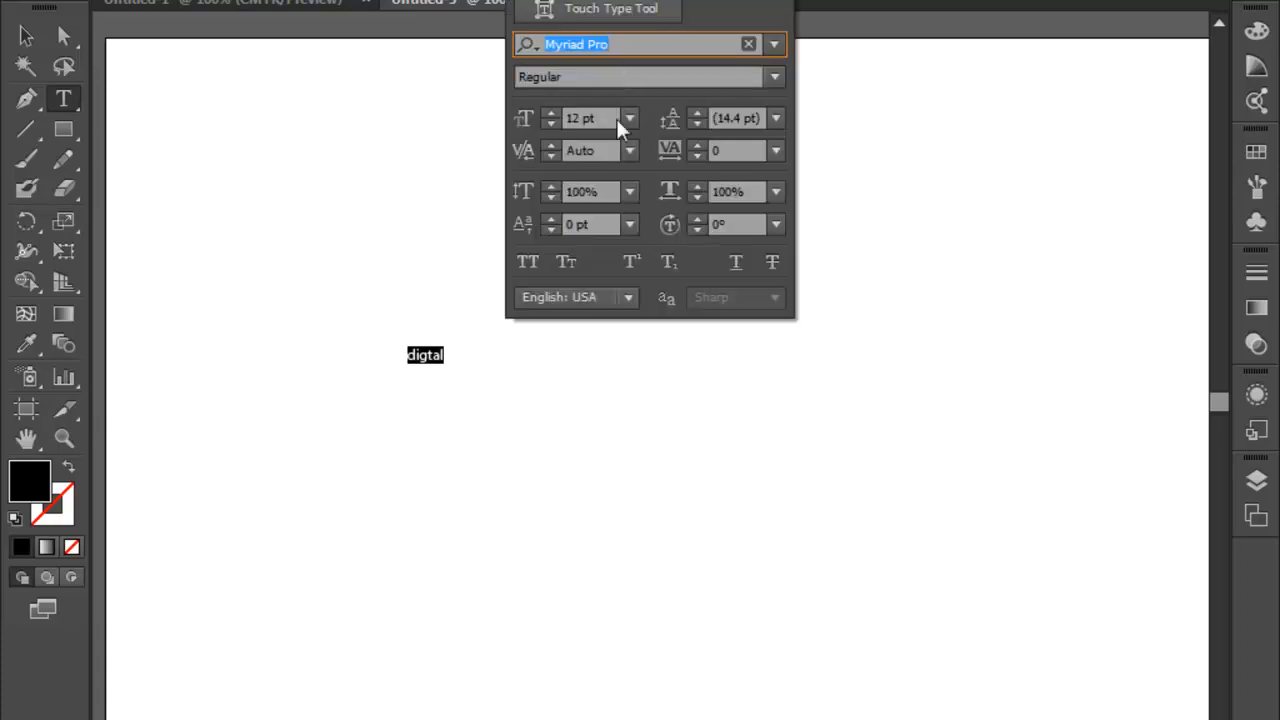
pyautogui.moveTo(611, 121); pyautogui.dragTo(481, 124)
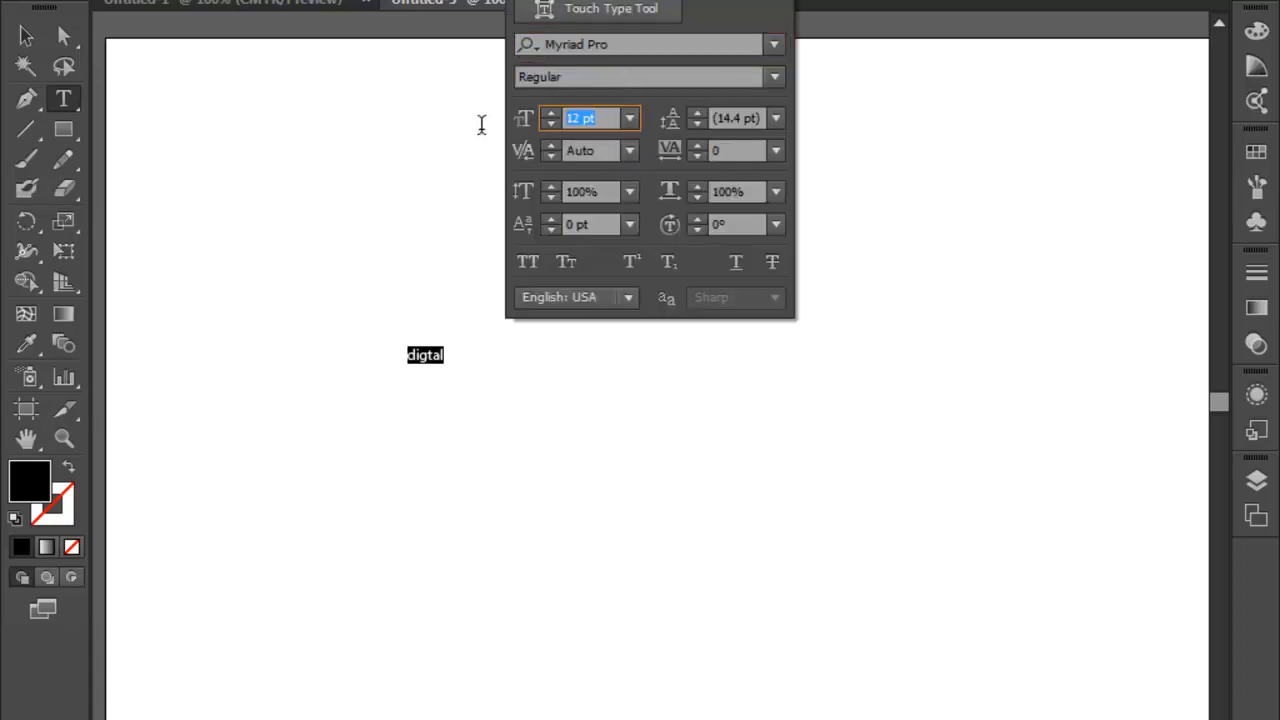
pyautogui.write('150')
pyautogui.press('Return')
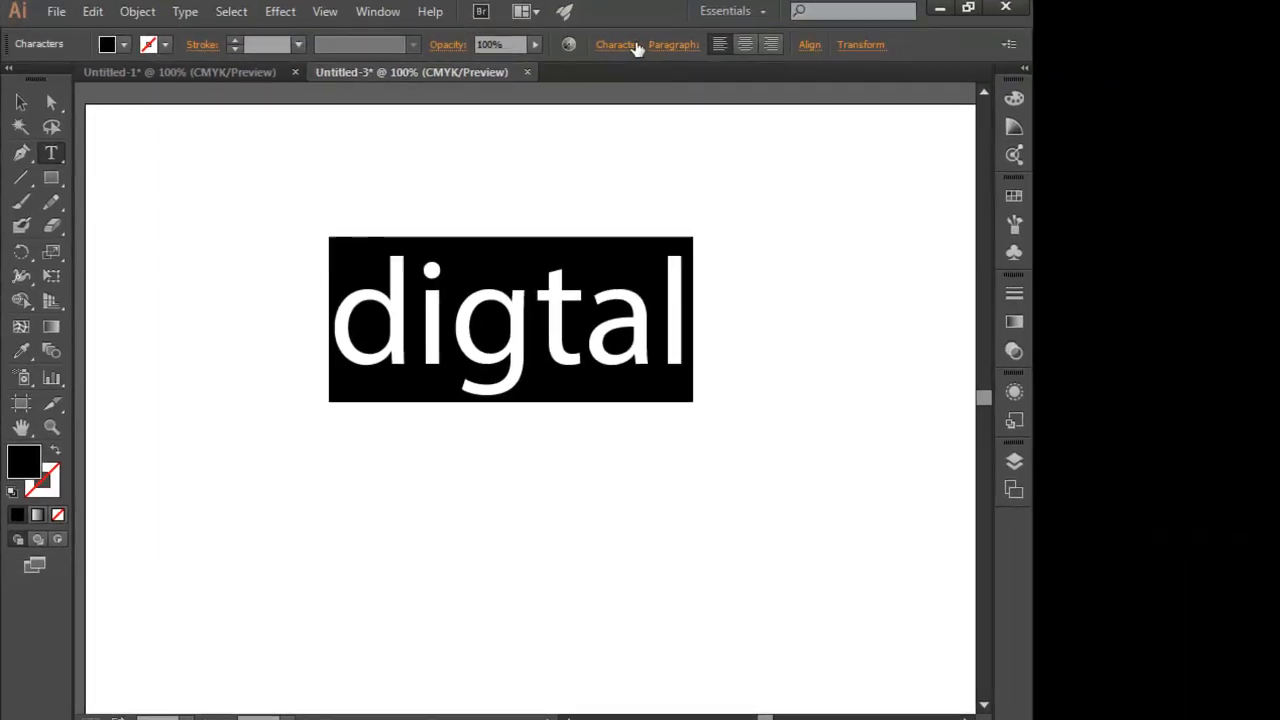
# - Change the text's font to Impact and set it in All Caps
pyautogui.click(622, 45)
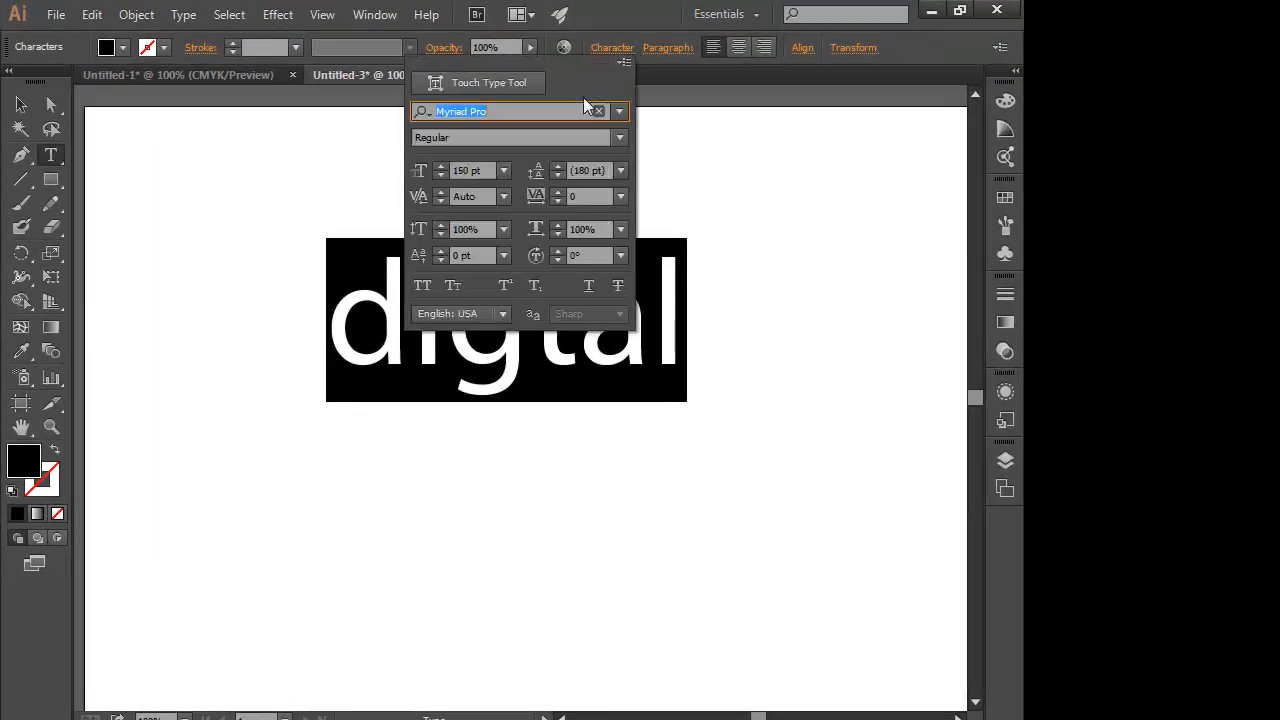
pyautogui.write('i')
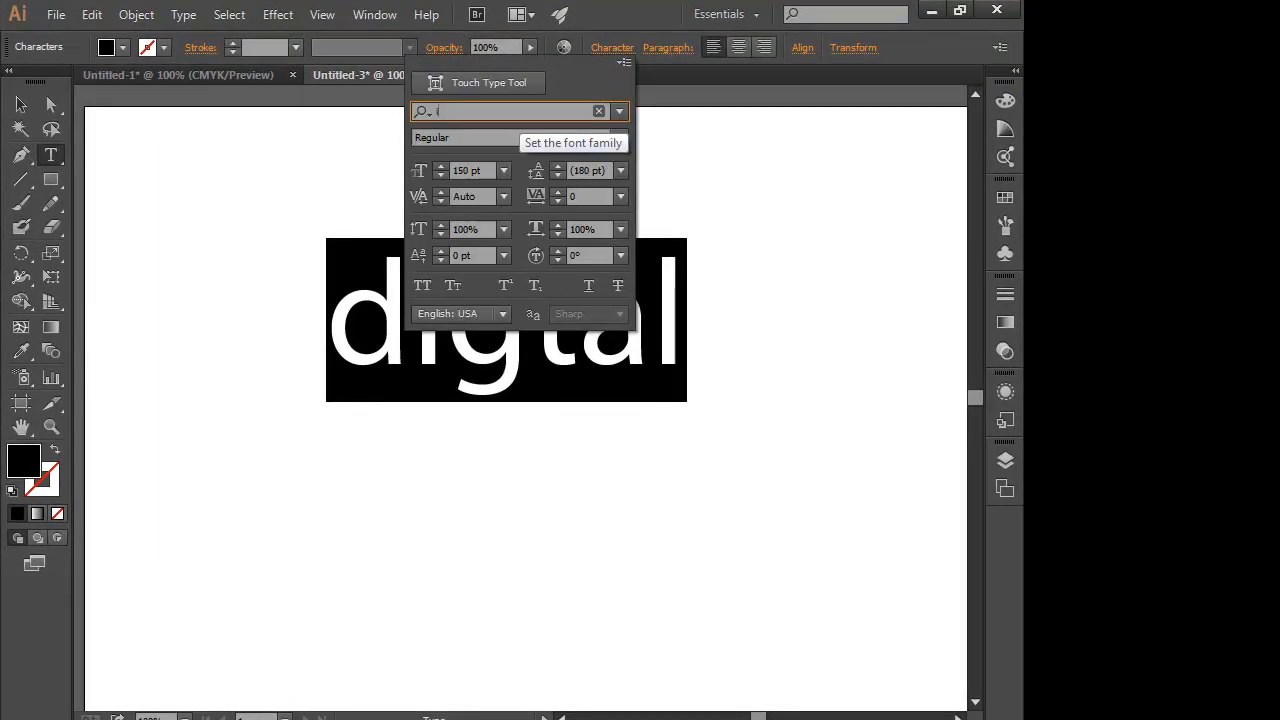
pyautogui.click(466, 164)
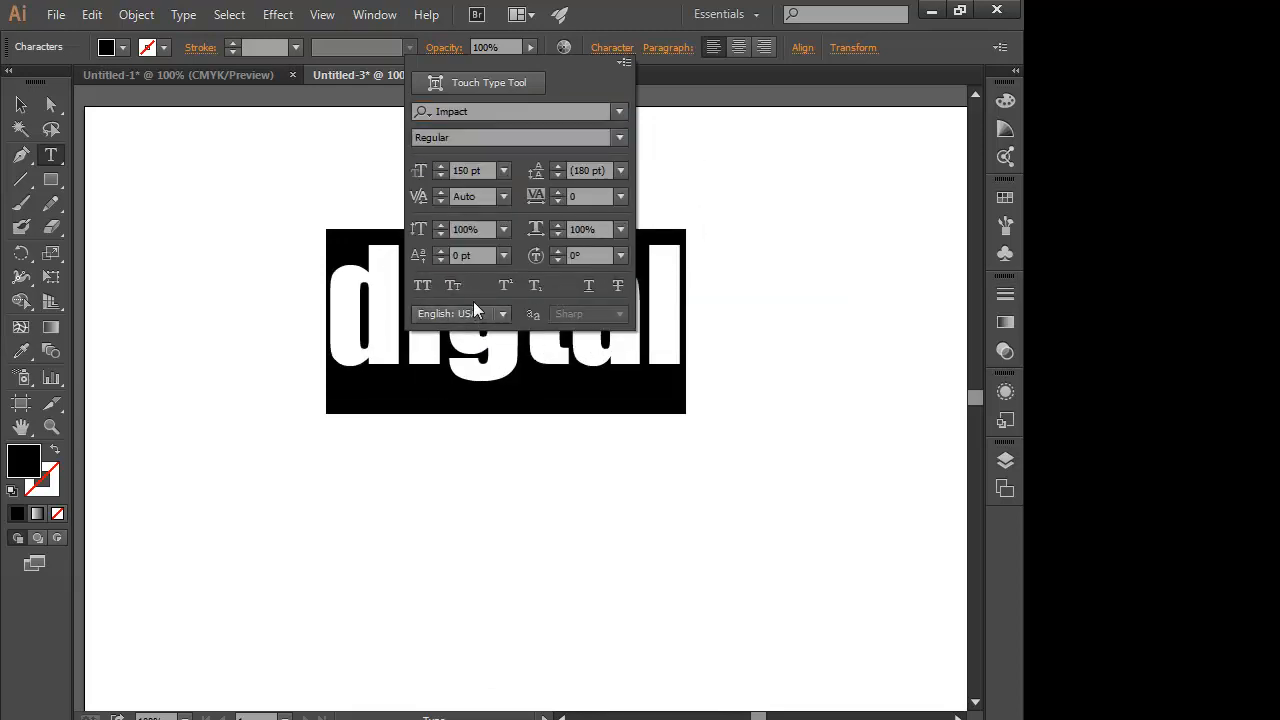
pyautogui.click(422, 286)
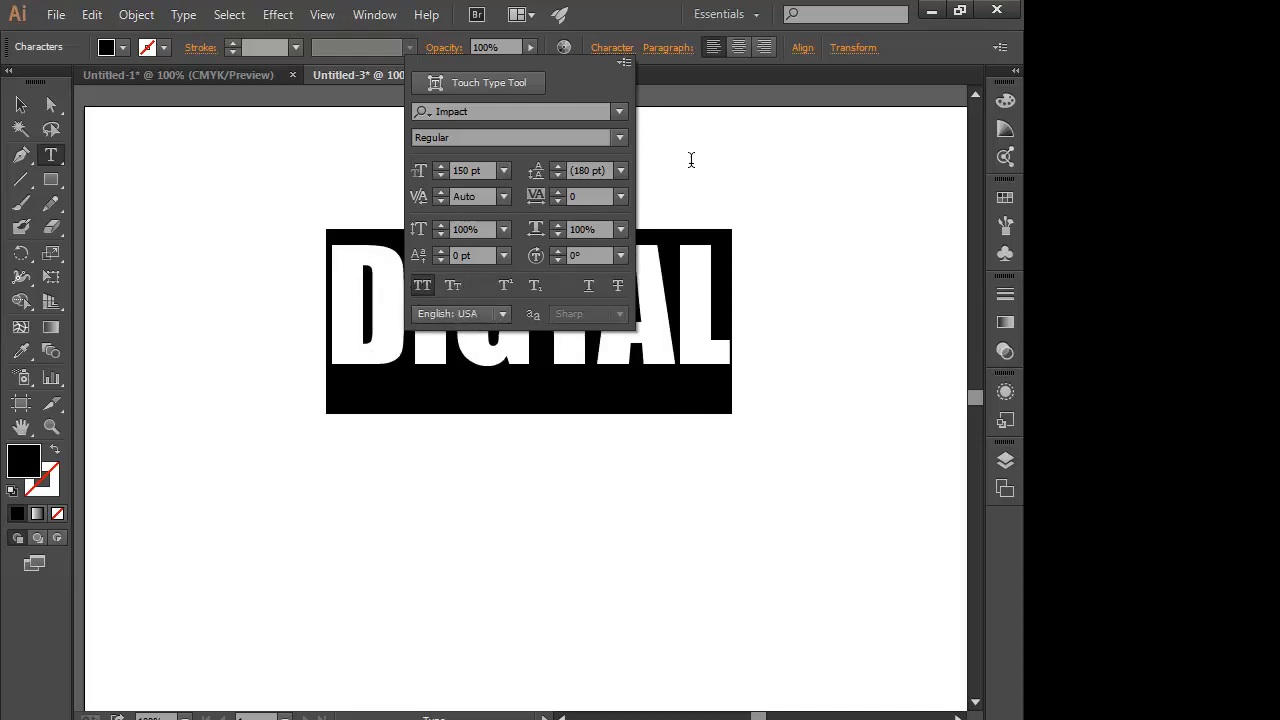
pyautogui.click(690, 160)
# - Move the DIGTAL text left and slightly down on the page
pyautogui.click(21, 104)
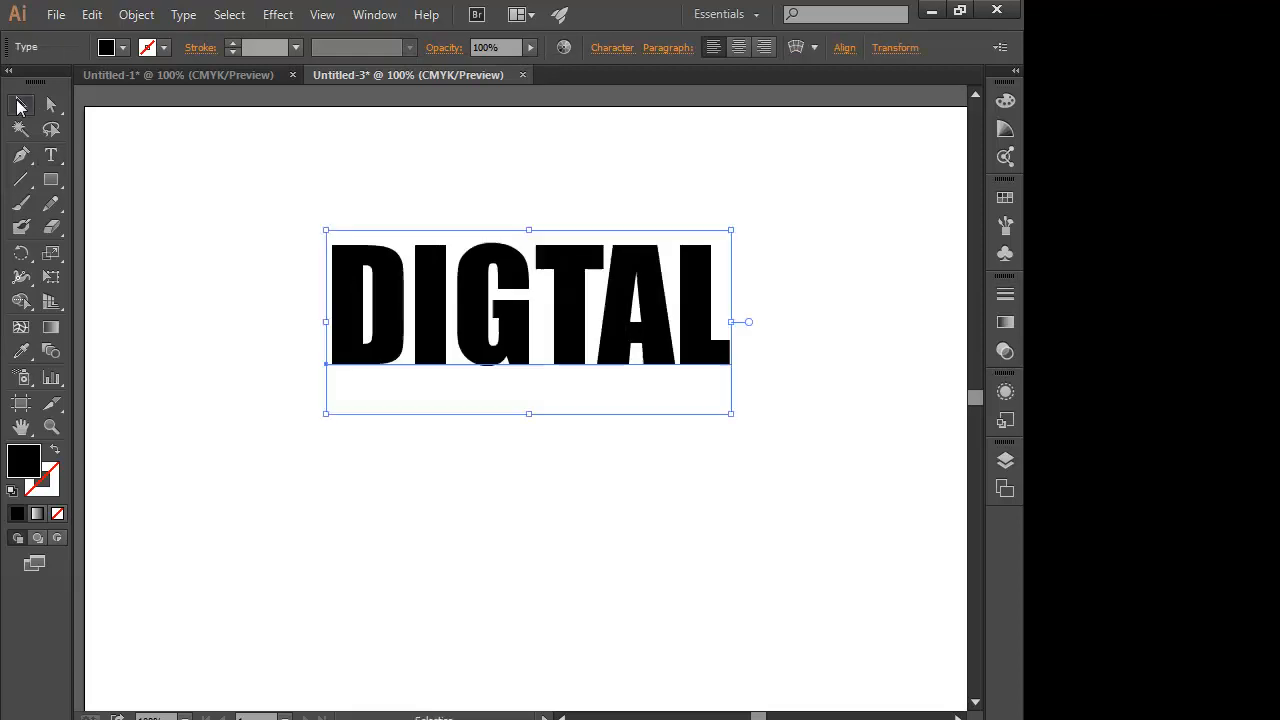
pyautogui.moveTo(437, 287); pyautogui.dragTo(327, 315)
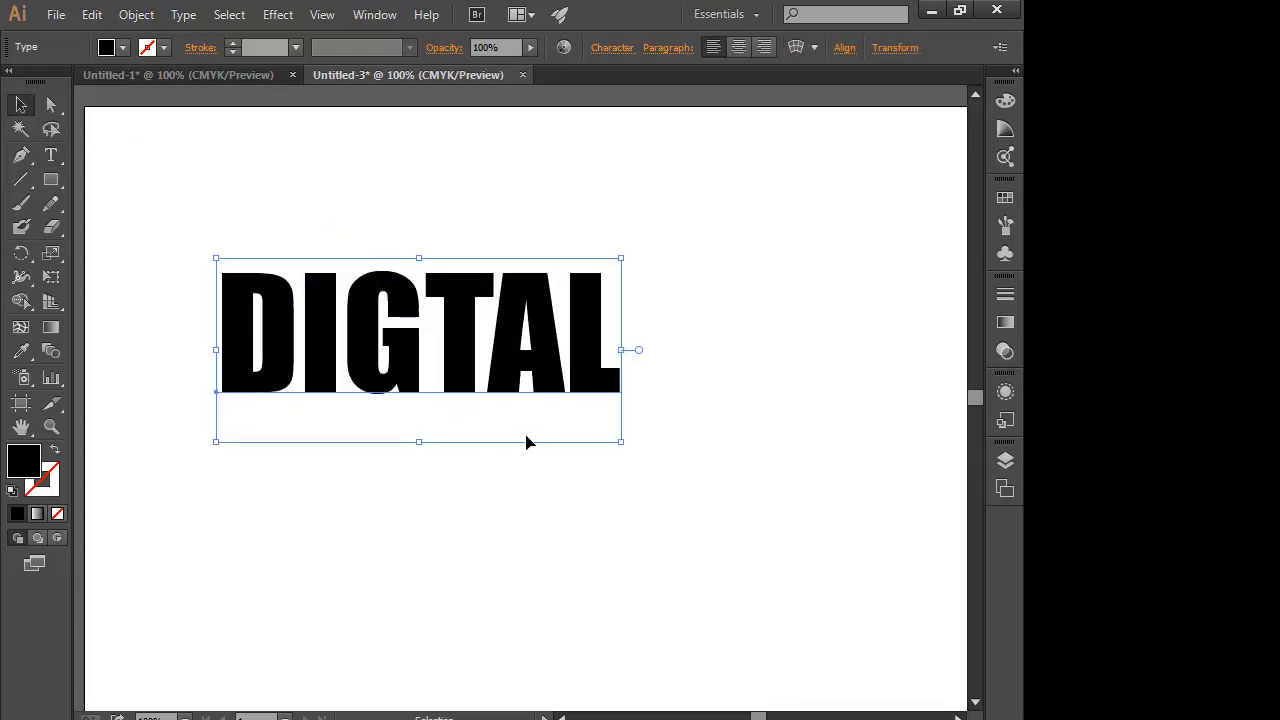
# - Open the Pattern Arrows brush library, move it clear of the DIGTAL text, and collapse the Brushes panel
pyautogui.click(1005, 225)
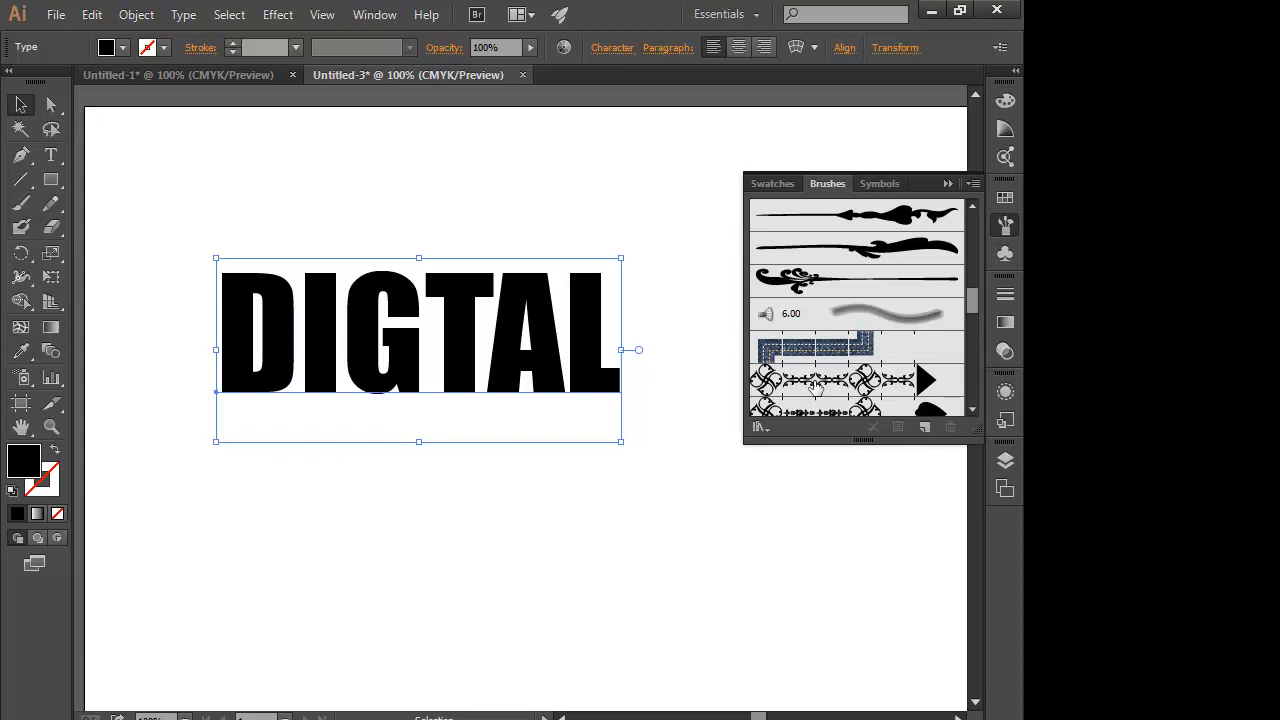
pyautogui.click(768, 427)
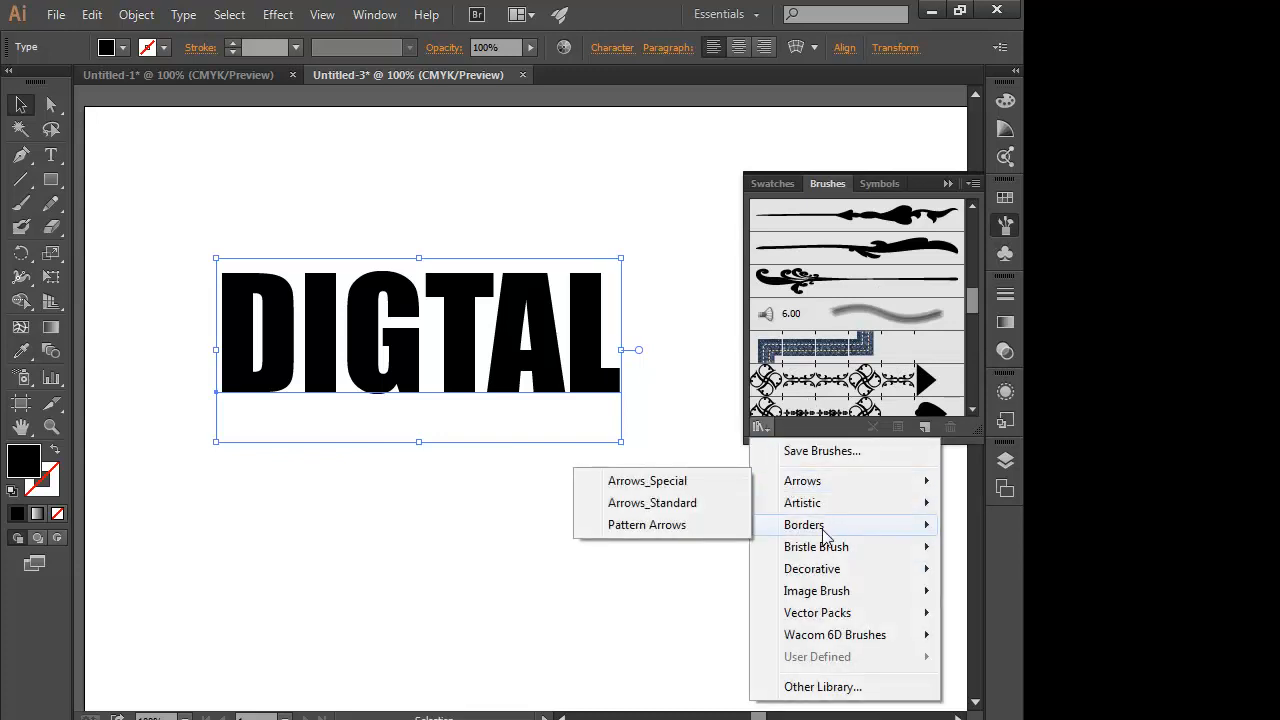
pyautogui.moveTo(805, 570)
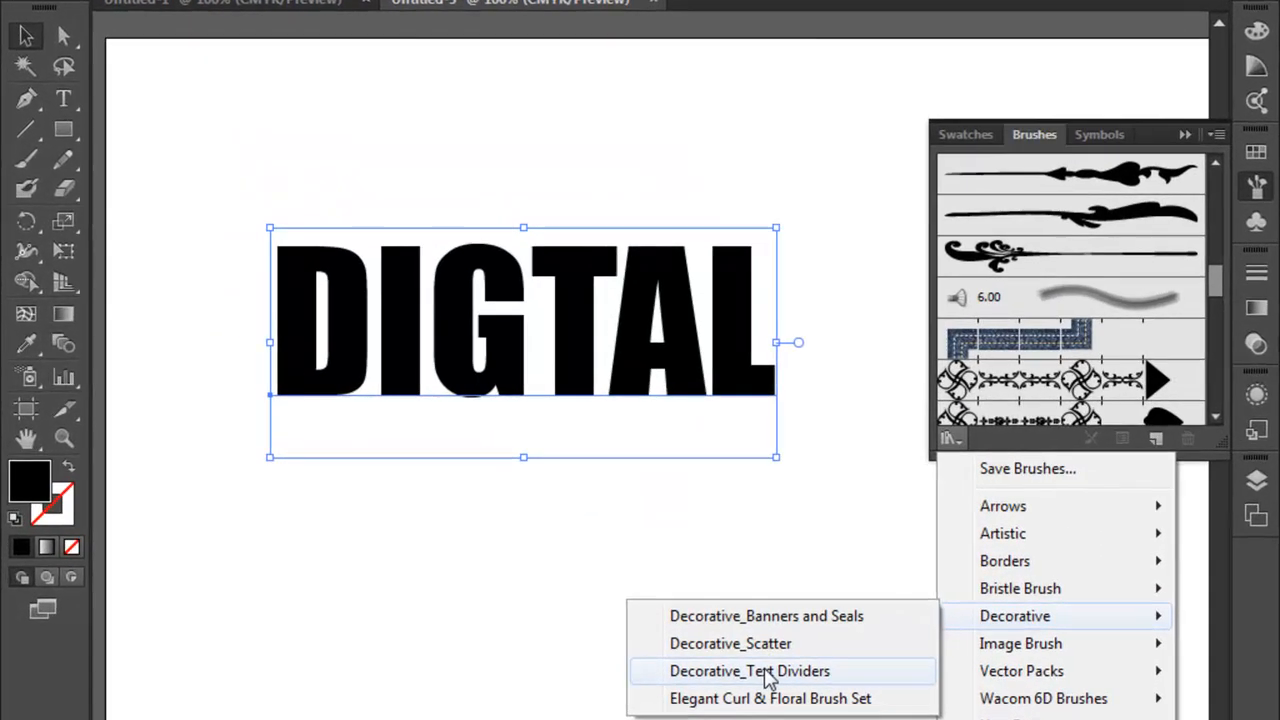
pyautogui.moveTo(1012, 508)
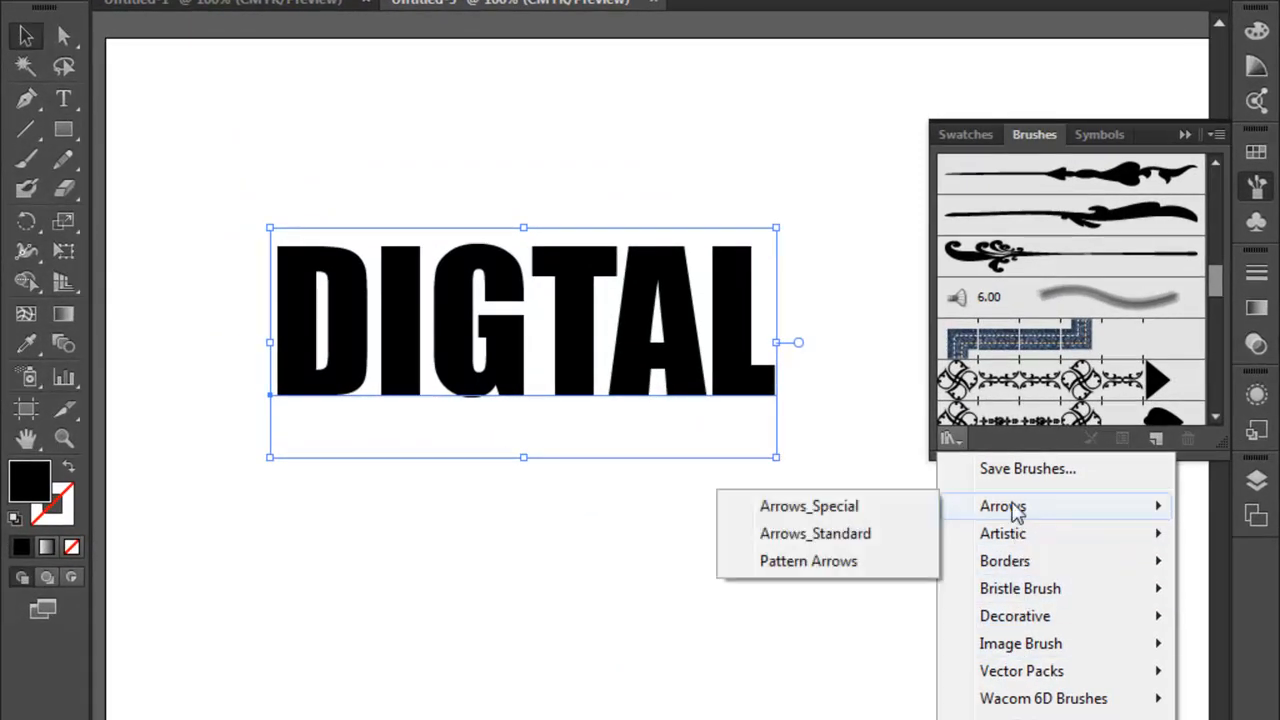
pyautogui.click(795, 561)
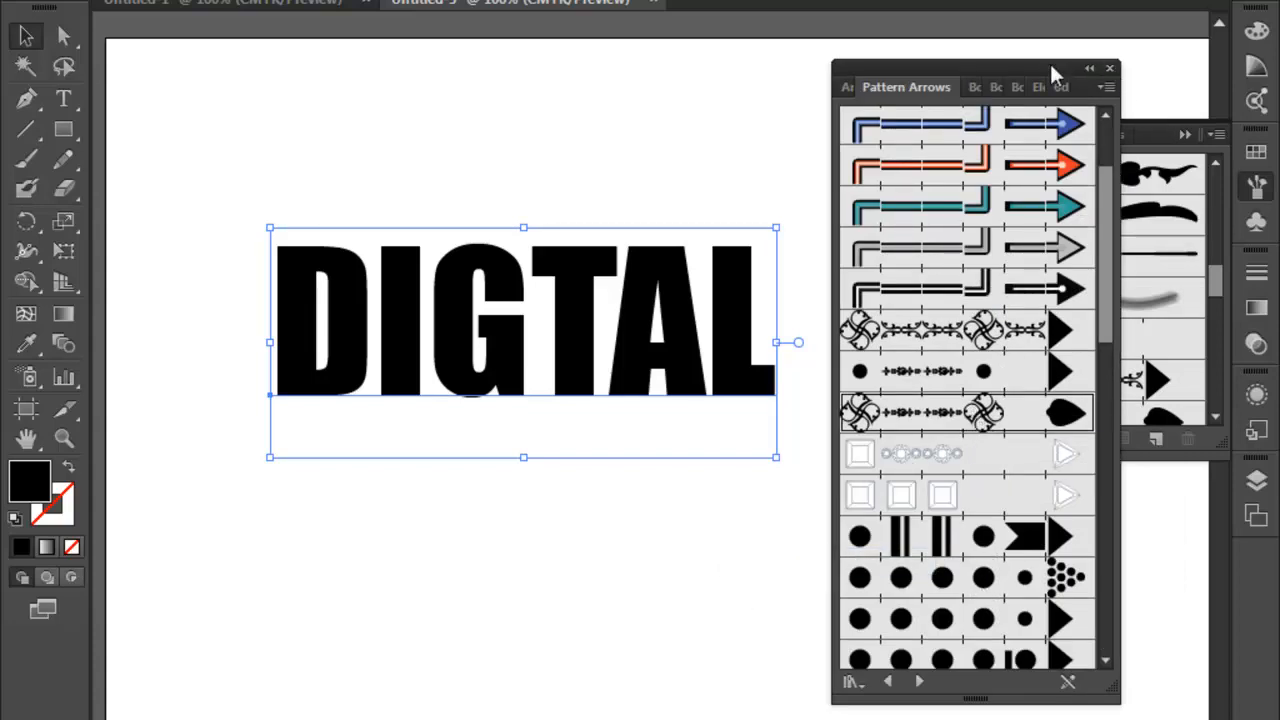
pyautogui.moveTo(1049, 65); pyautogui.dragTo(1104, 68)
pyautogui.click(1186, 134)
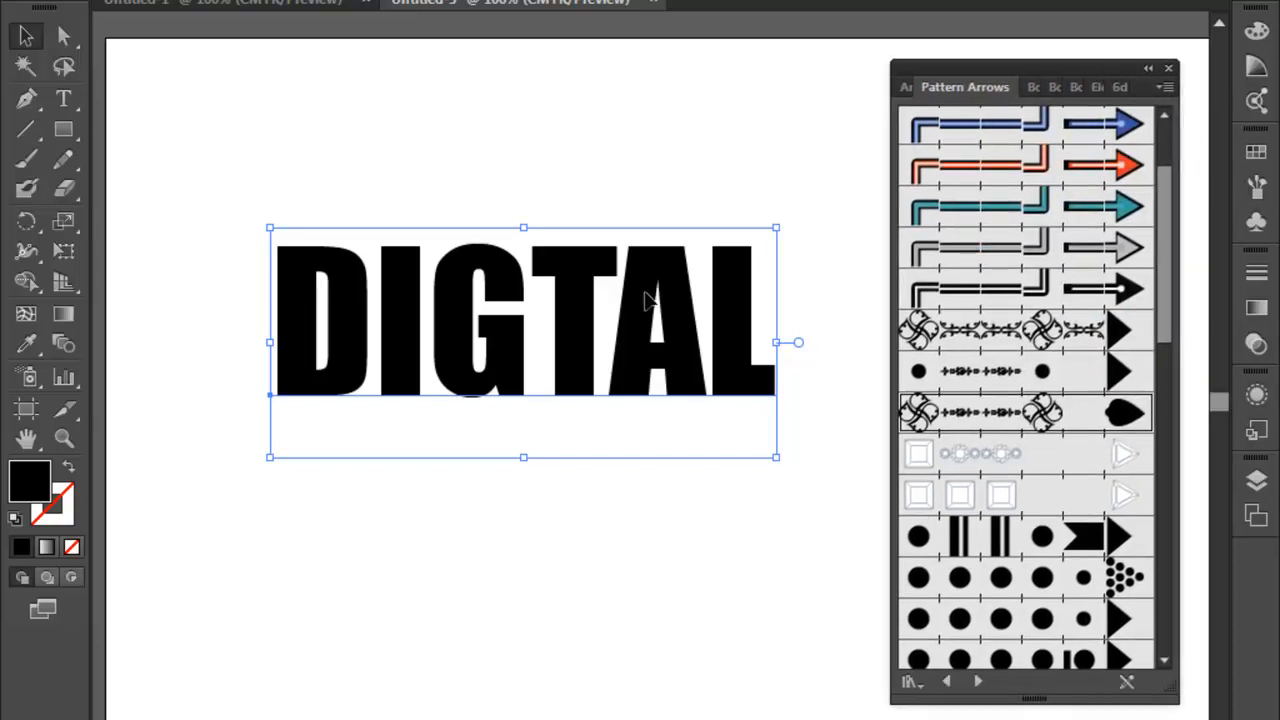
# - Move the DIGTAL text slightly left and down and expand its object and fill into outlines
pyautogui.moveTo(567, 310)
pyautogui.mouseDown()
pyautogui.moveTo(540, 374)
pyautogui.moveTo(545, 319)
pyautogui.mouseUp()
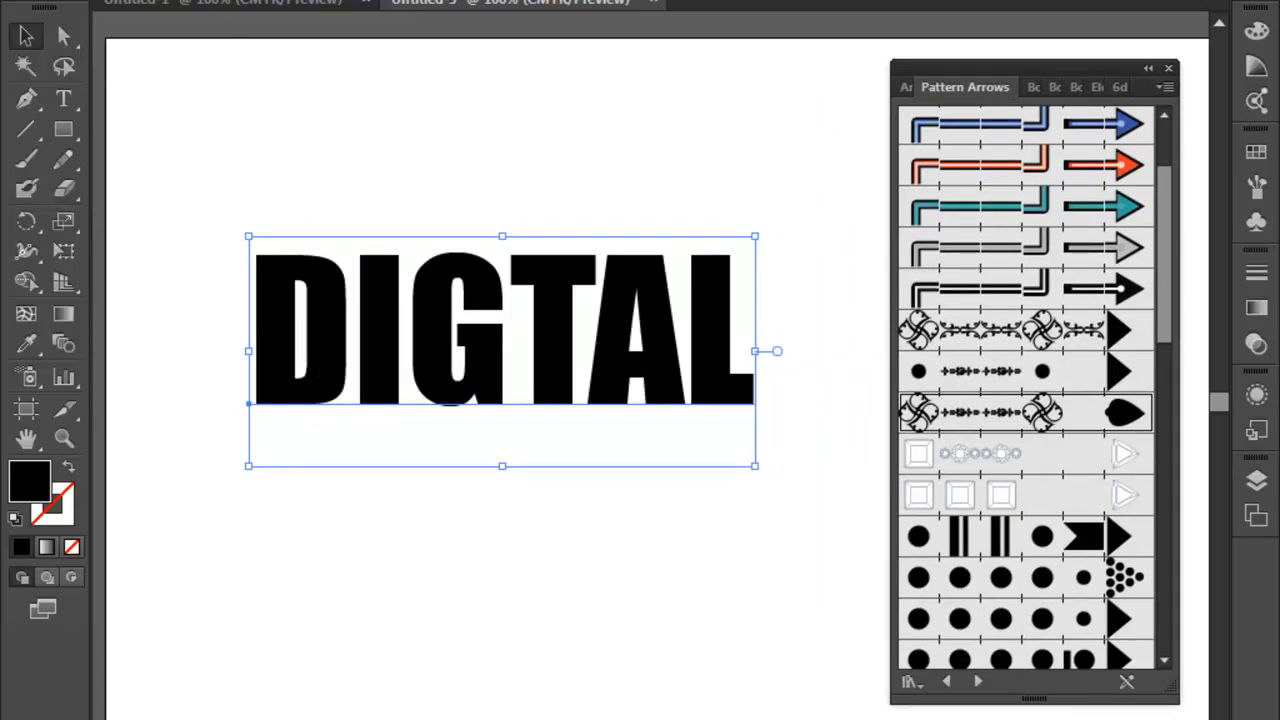
pyautogui.click(162, 0)
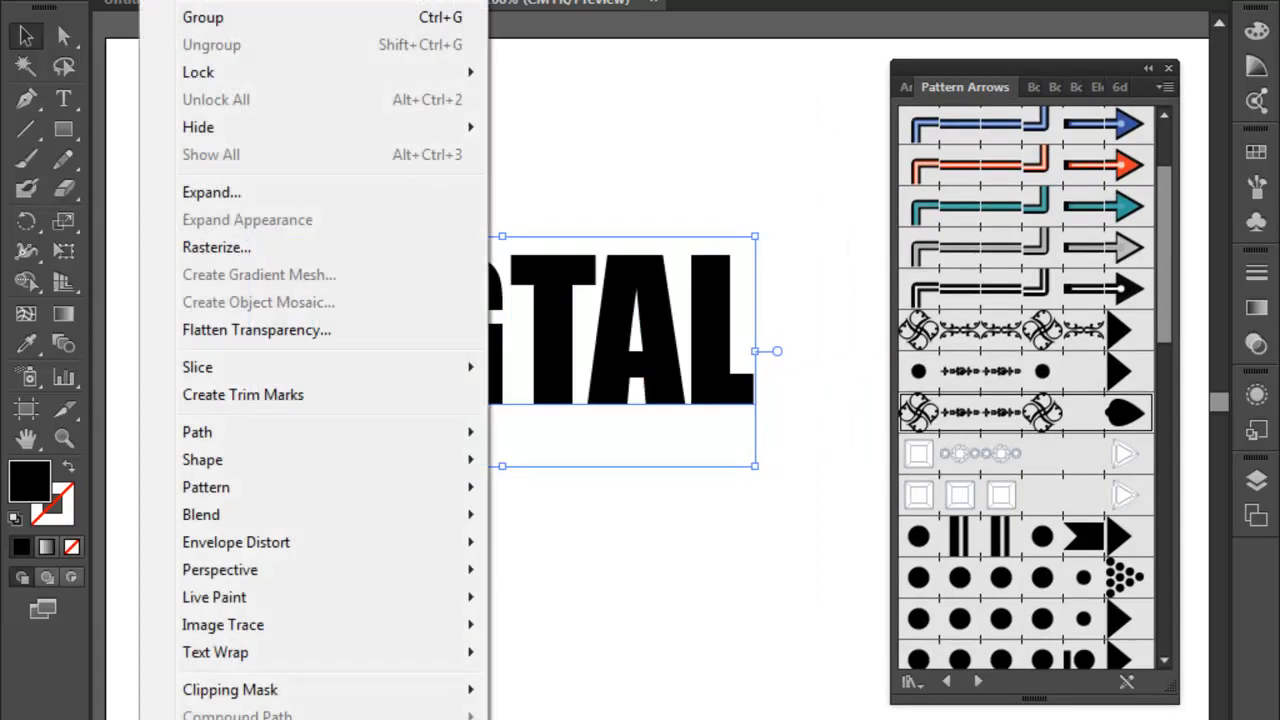
pyautogui.click(224, 196)
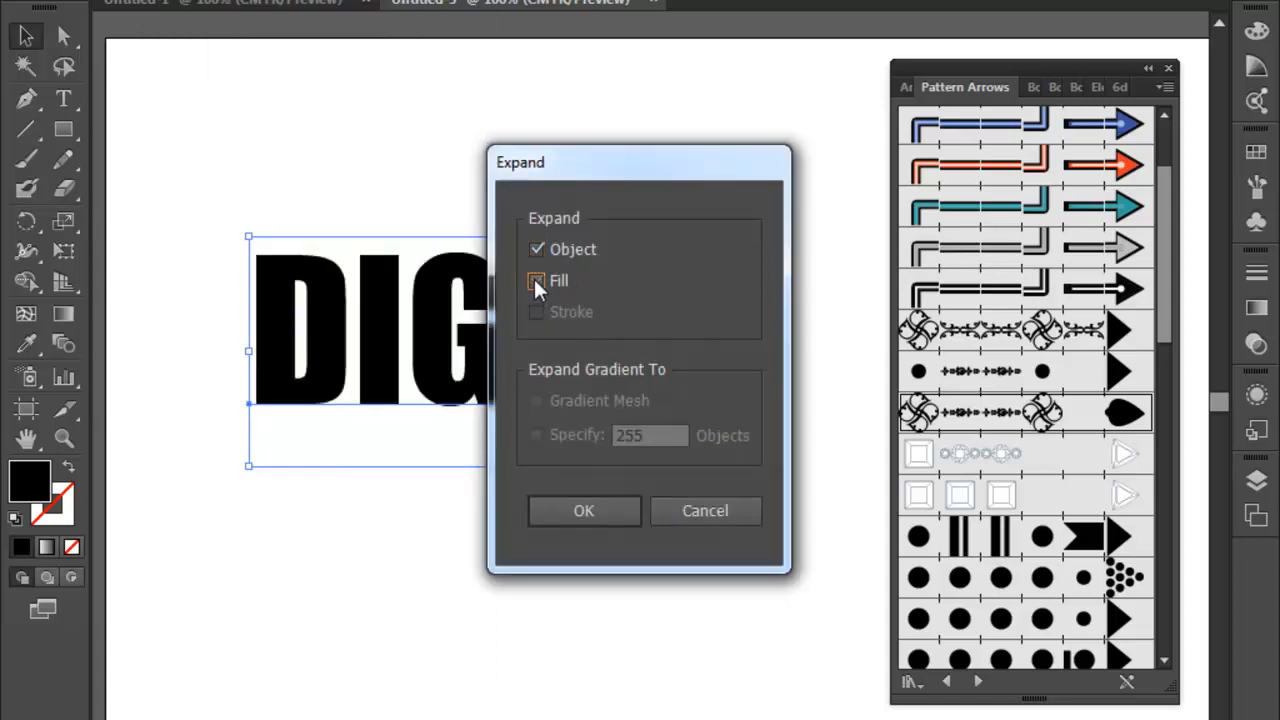
pyautogui.click(584, 512)
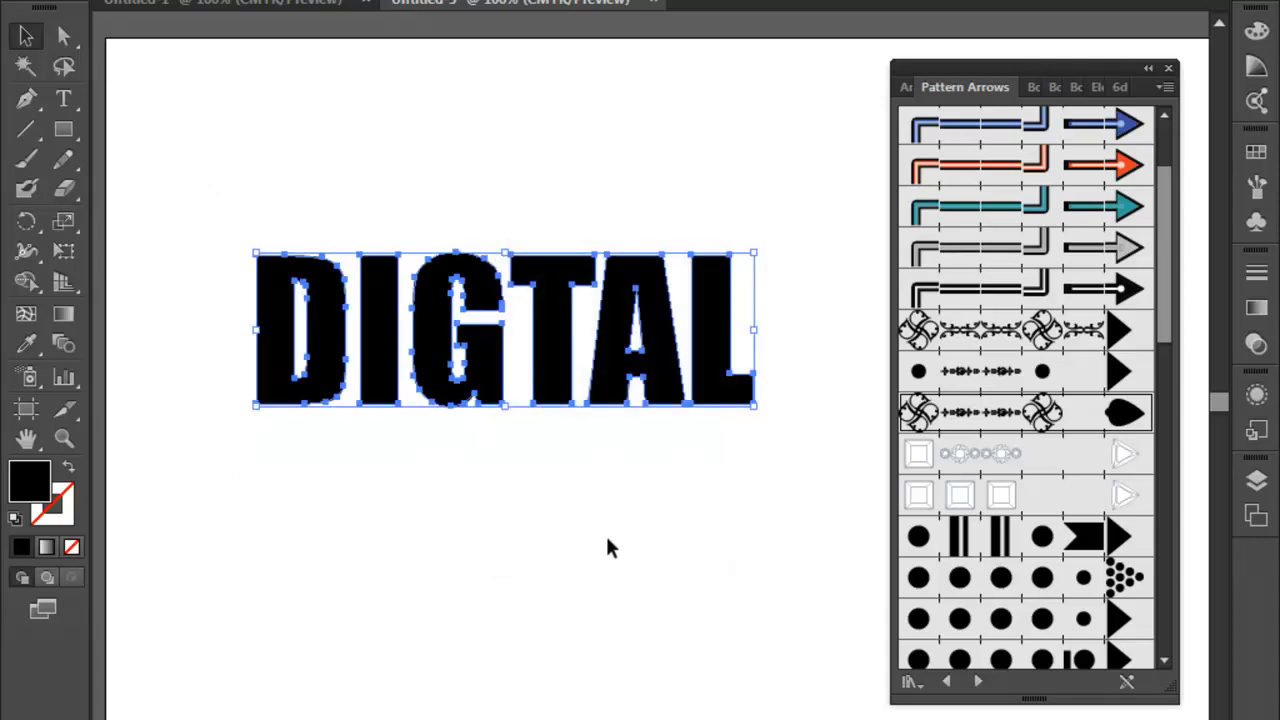
# - Apply the first black ornamental scroll brush from Pattern Arrows to the expanded letters, remove their fill, and deselect them
pyautogui.click(1072, 333)
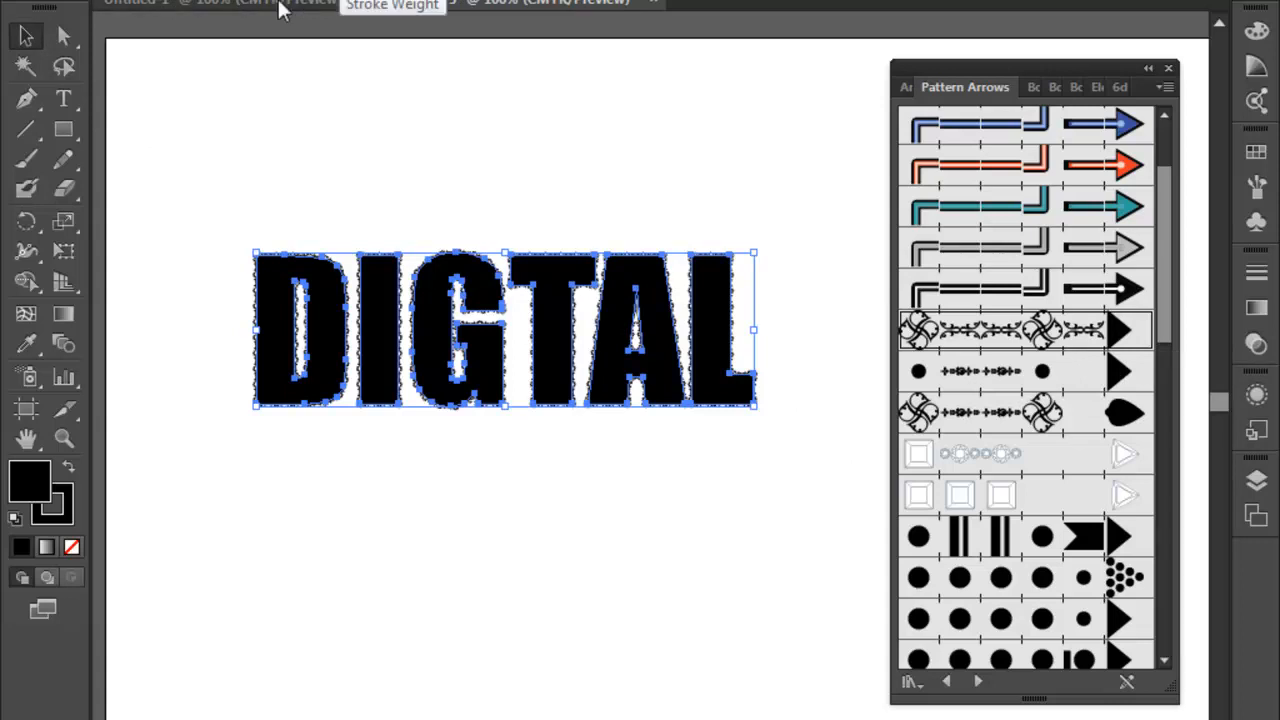
pyautogui.click(142, 1)
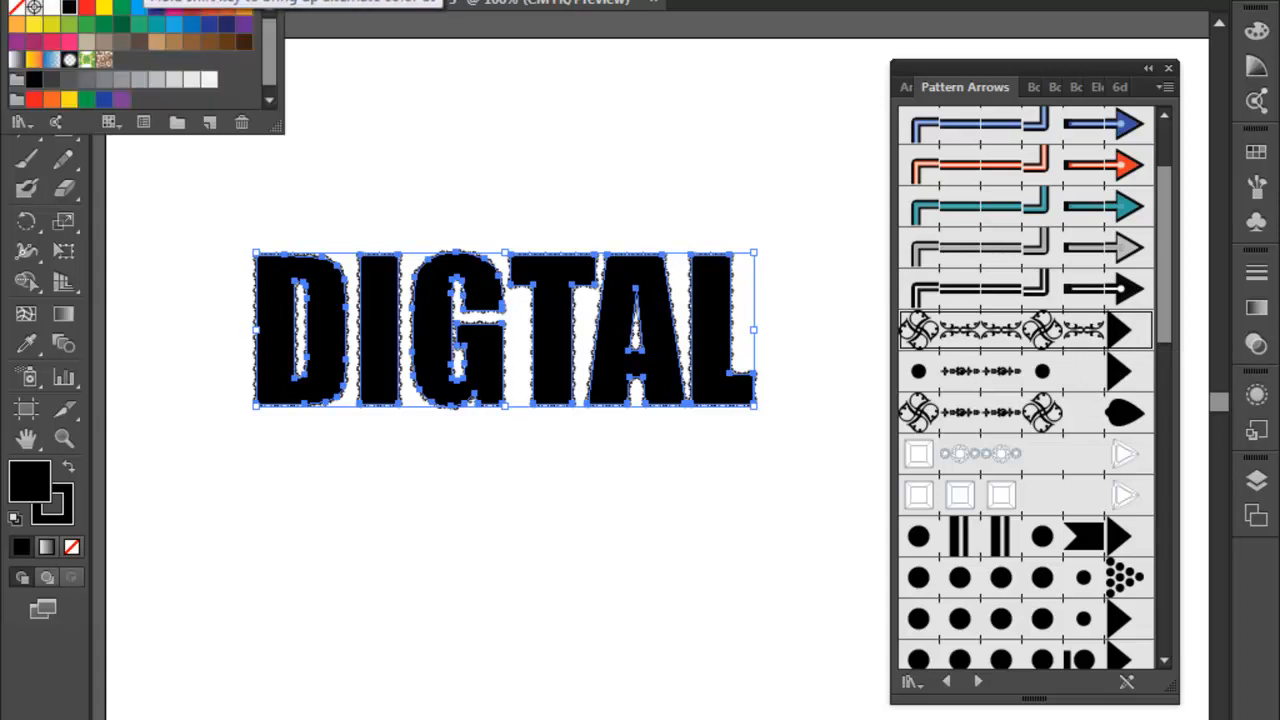
pyautogui.click(16, 8)
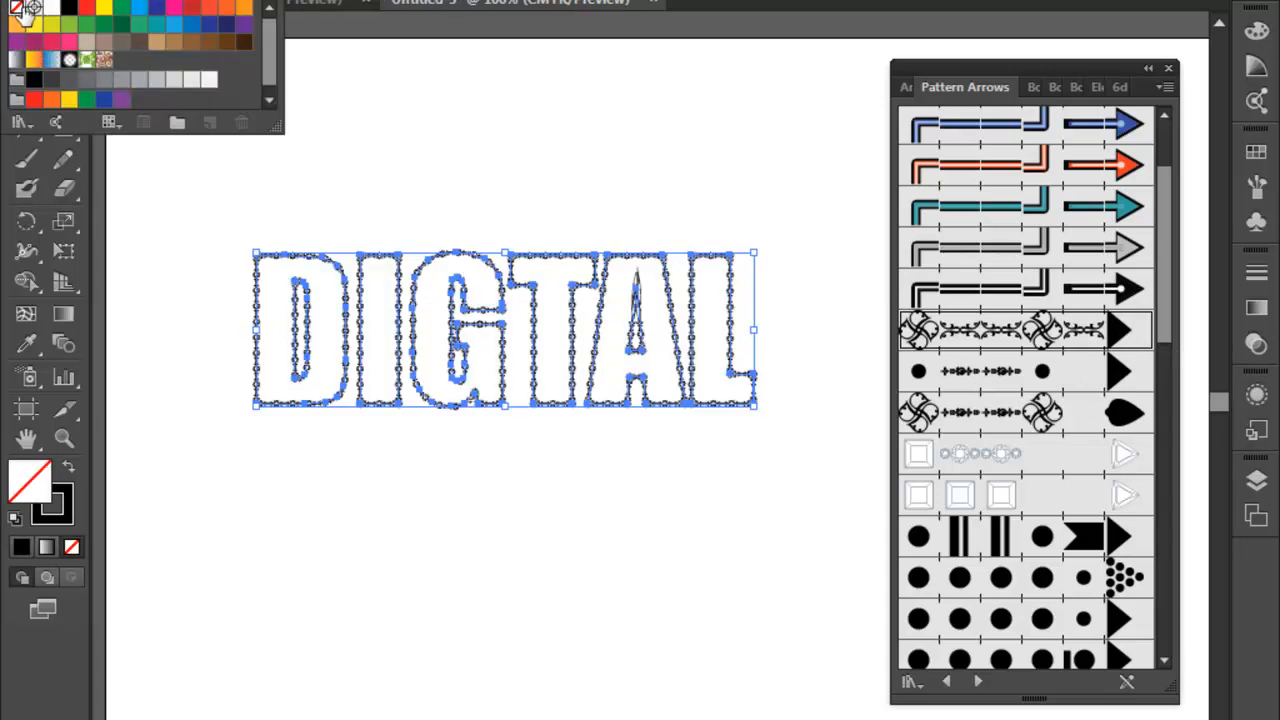
pyautogui.click(500, 478)
pyautogui.click(565, 505)
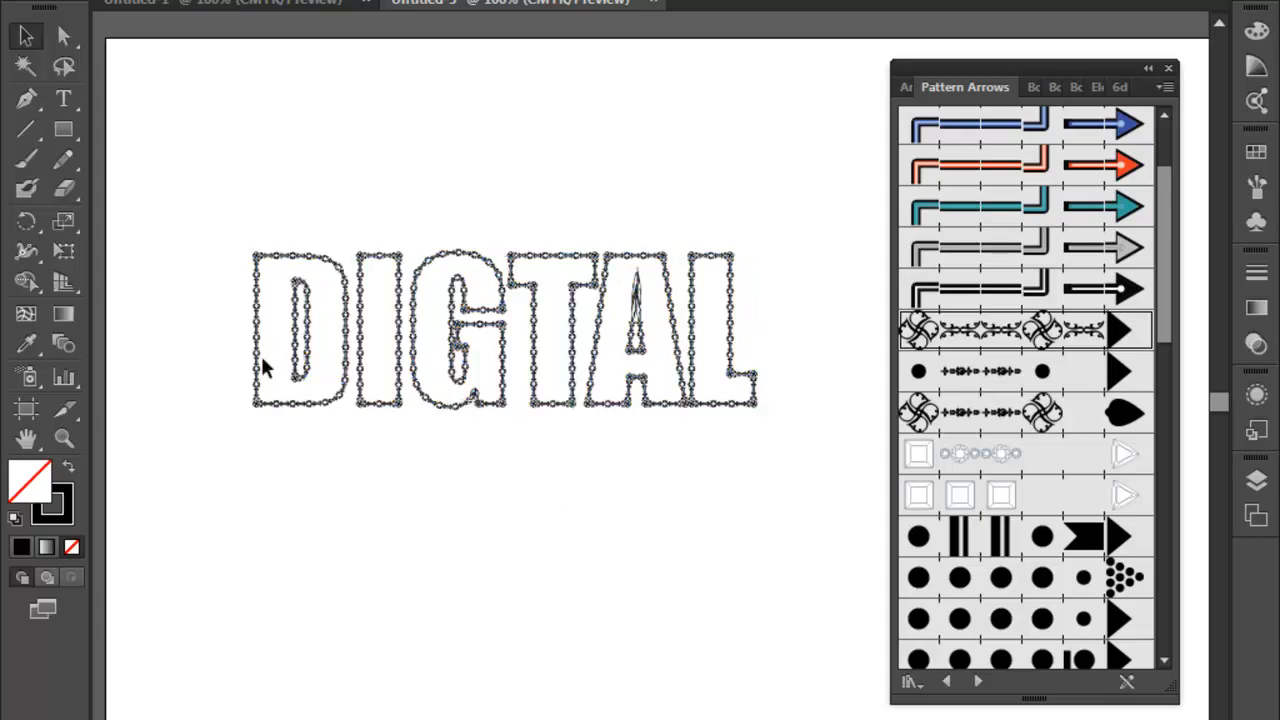
# - Select the outlined letters, try the red arrow brush on them, and replace it with the black double-bar pattern brush
pyautogui.click(64, 436)
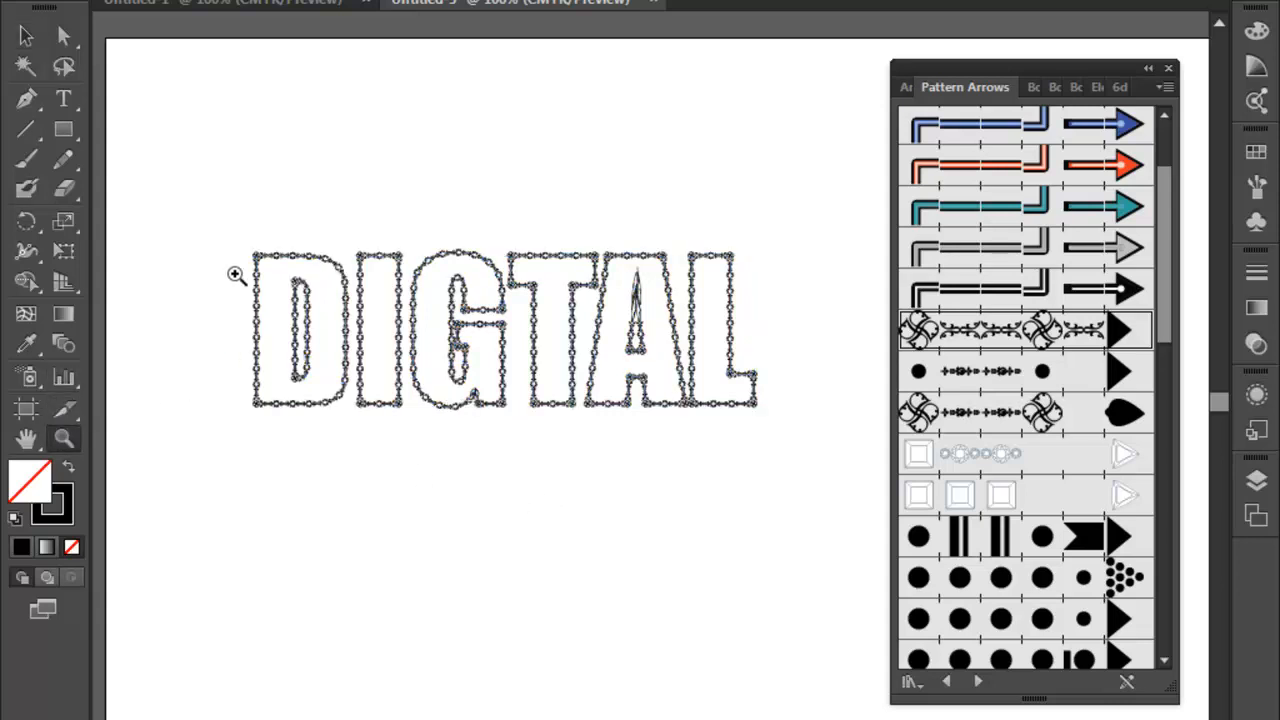
pyautogui.moveTo(234, 238); pyautogui.dragTo(778, 436)
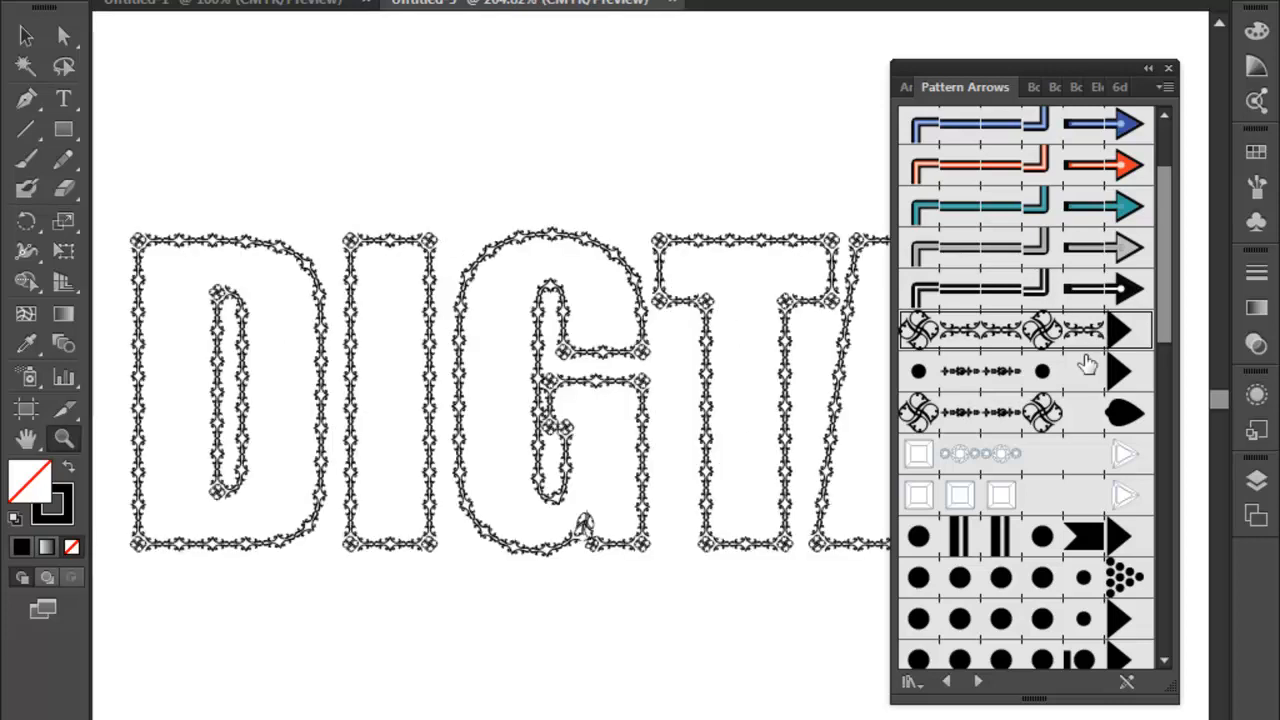
pyautogui.click(1052, 410)
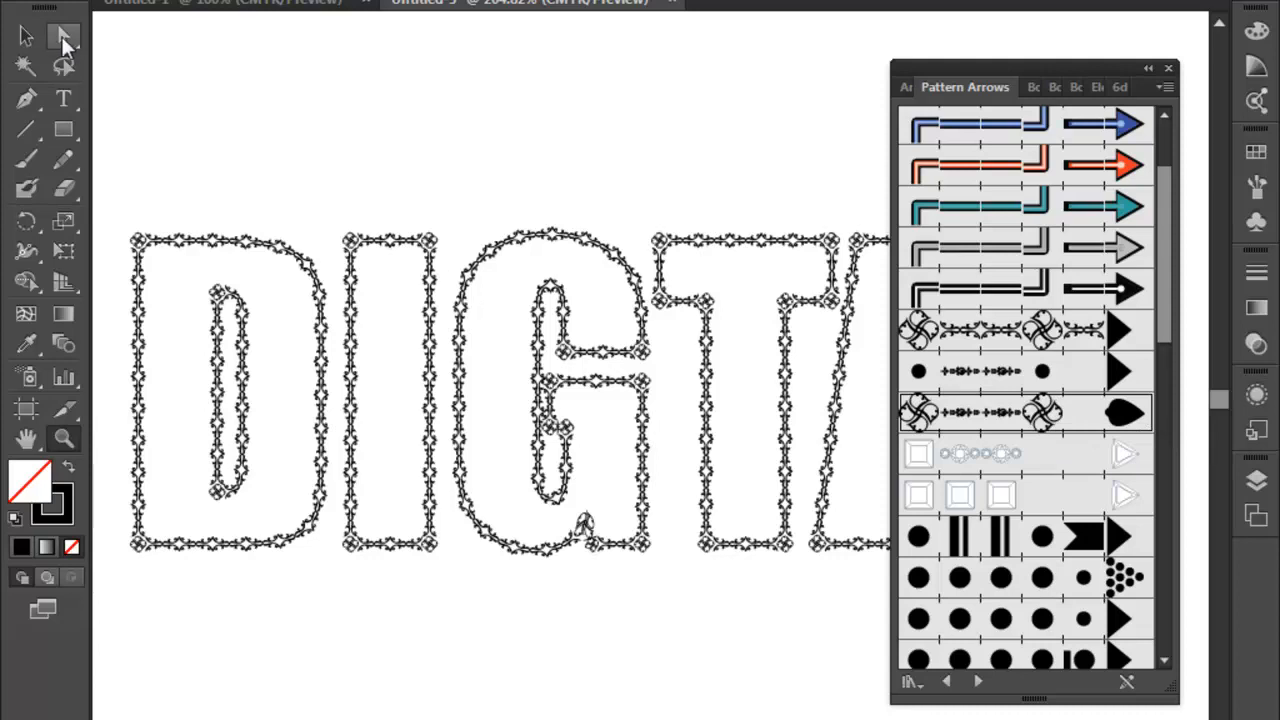
pyautogui.click(26, 35)
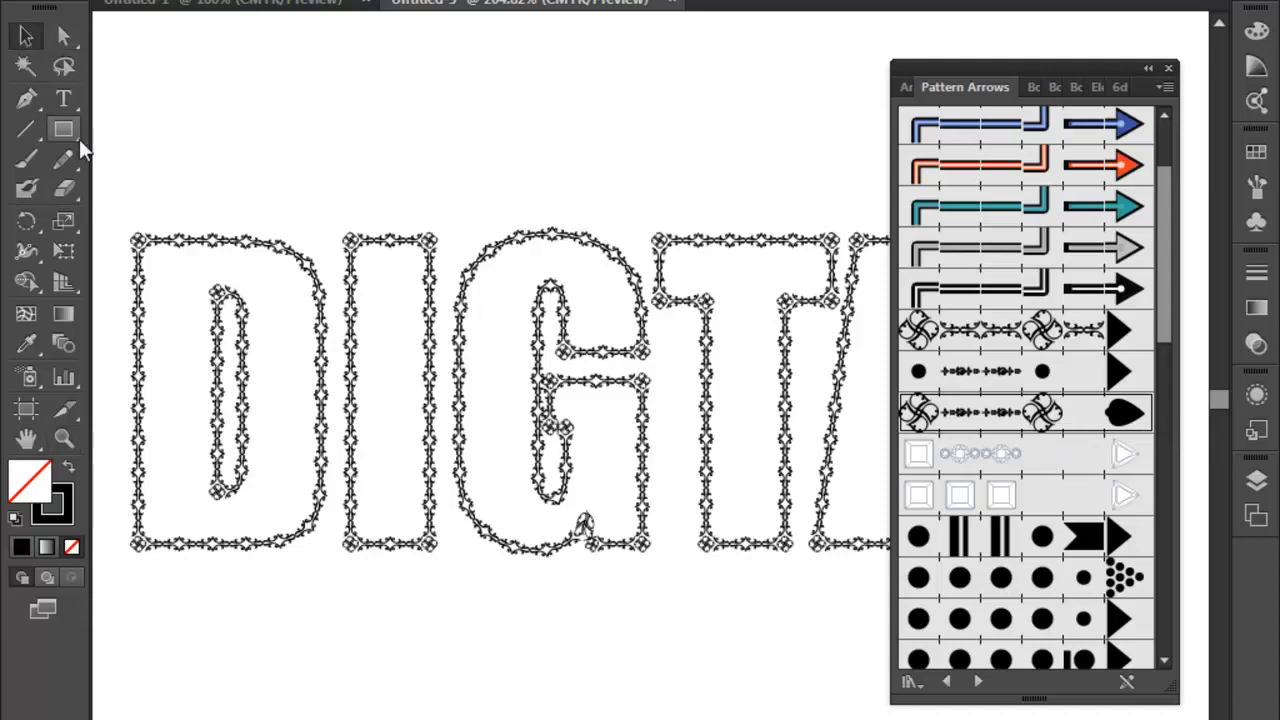
pyautogui.click(362, 249)
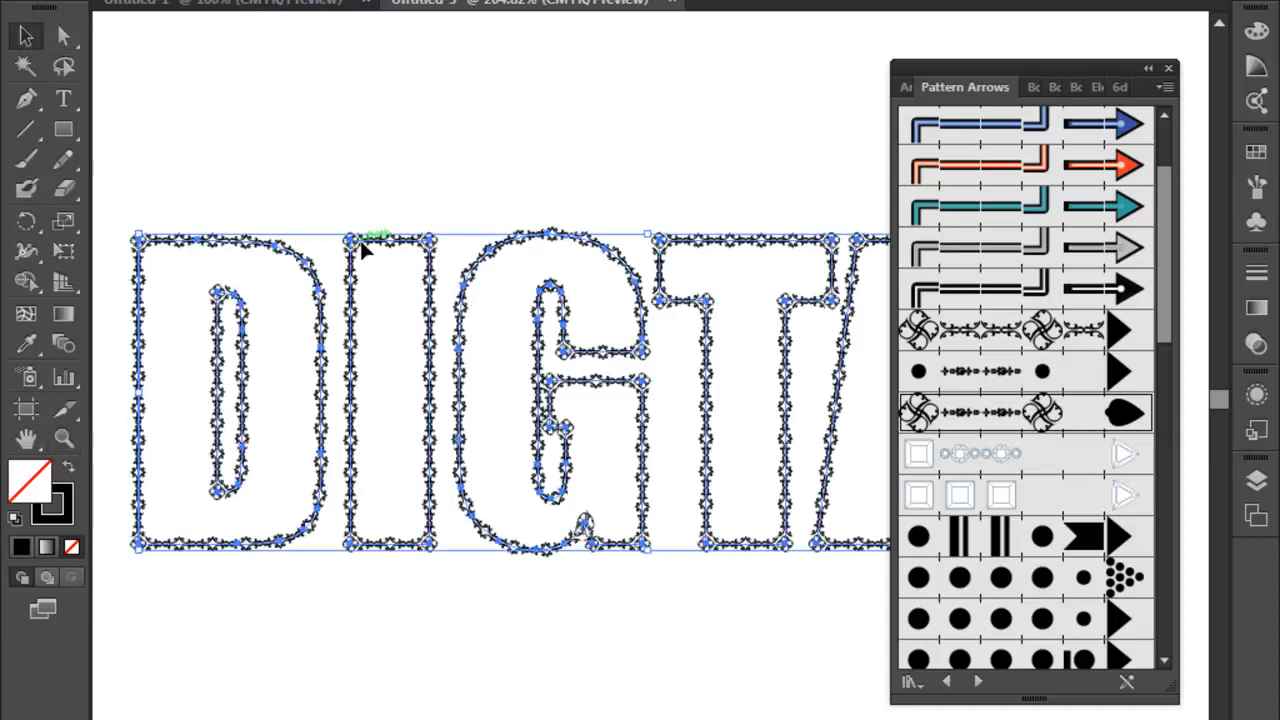
pyautogui.click(1130, 168)
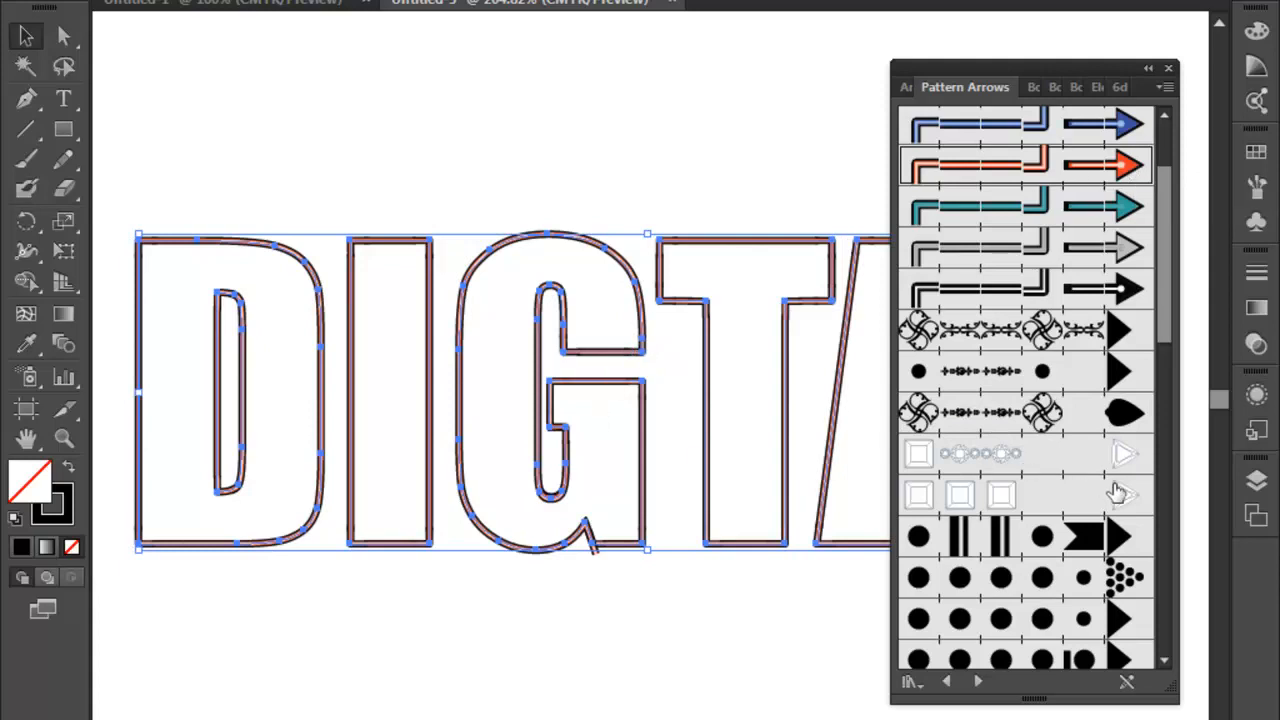
pyautogui.click(1088, 540)
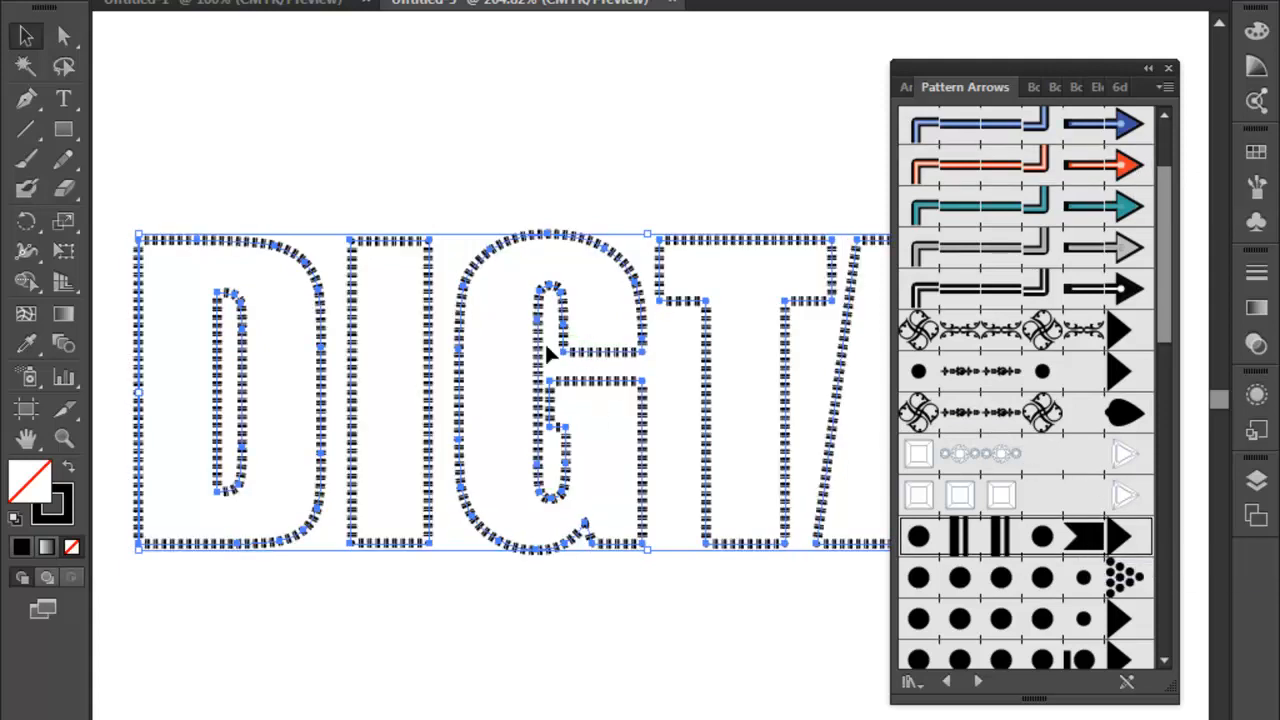
# - Browse forward through the brush libraries from Pattern Arrows to Borders_Geometric
pyautogui.moveTo(1167, 278)
pyautogui.mouseDown()
pyautogui.moveTo(1160, 404)
pyautogui.moveTo(1160, 293)
pyautogui.mouseUp()
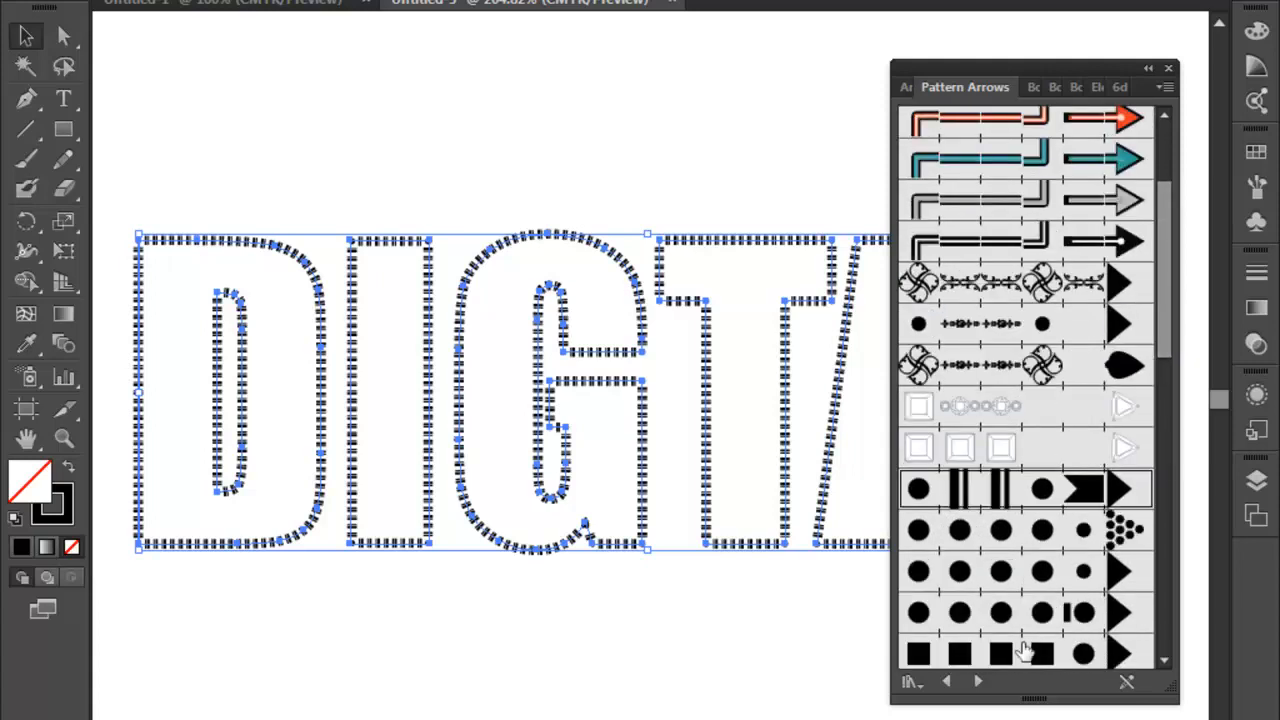
pyautogui.click(978, 681)
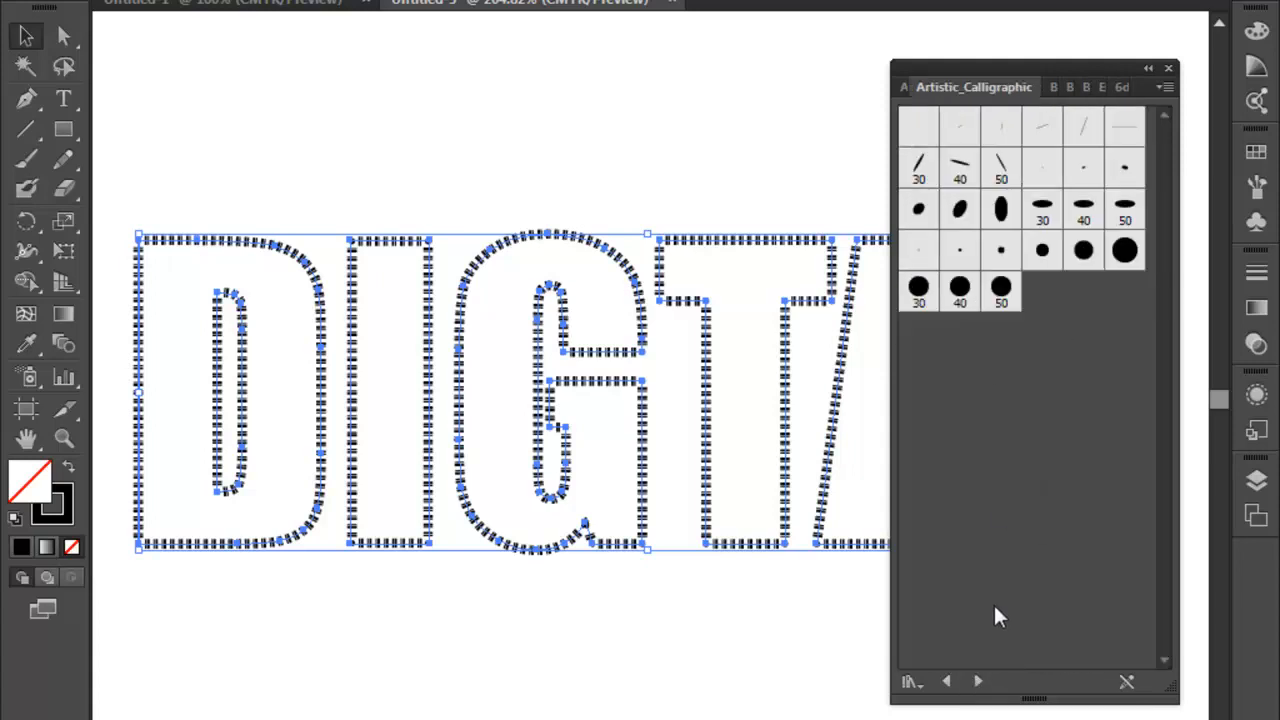
pyautogui.click(978, 681)
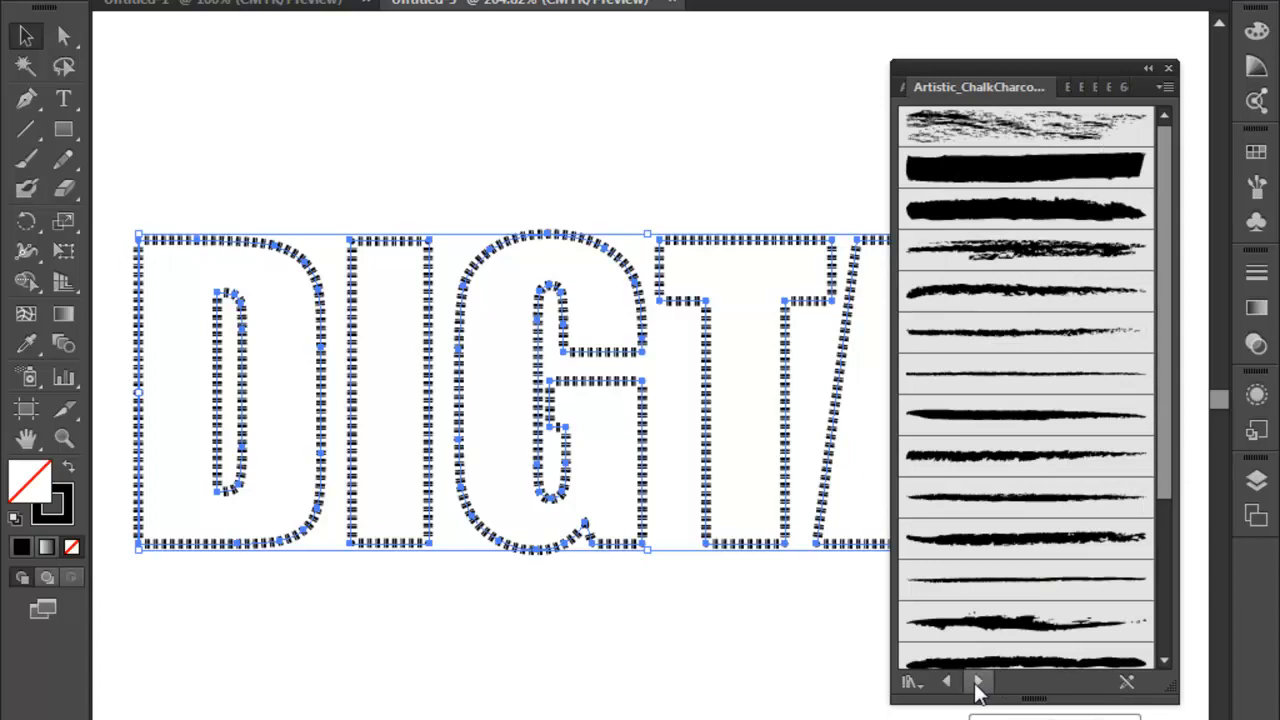
pyautogui.click(975, 684)
pyautogui.click(975, 684)
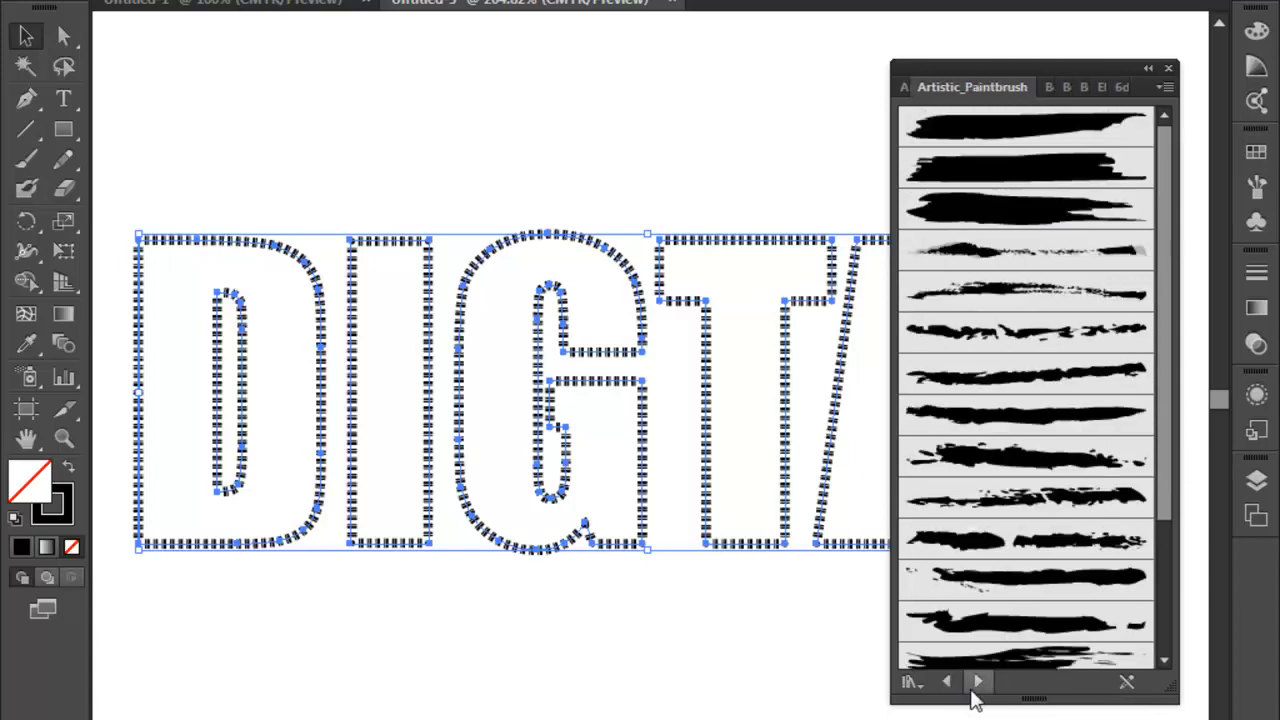
pyautogui.click(975, 684)
pyautogui.click(975, 684)
pyautogui.click(977, 682)
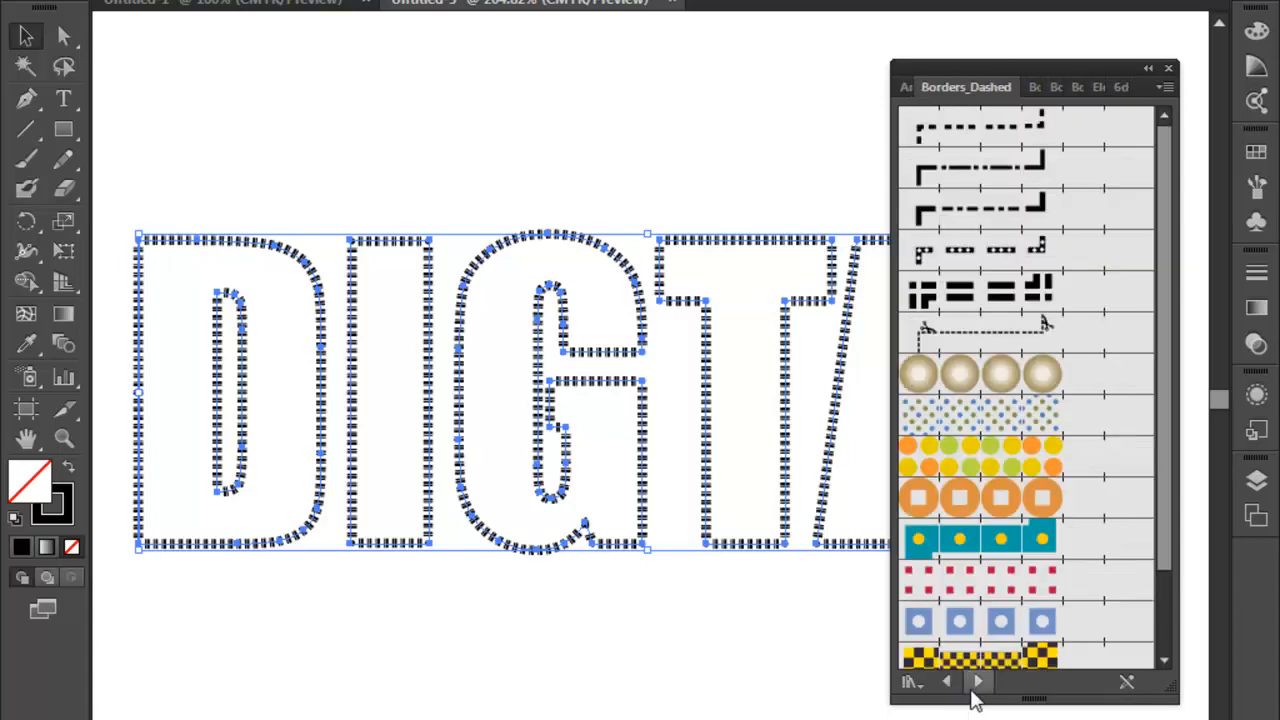
pyautogui.click(977, 684)
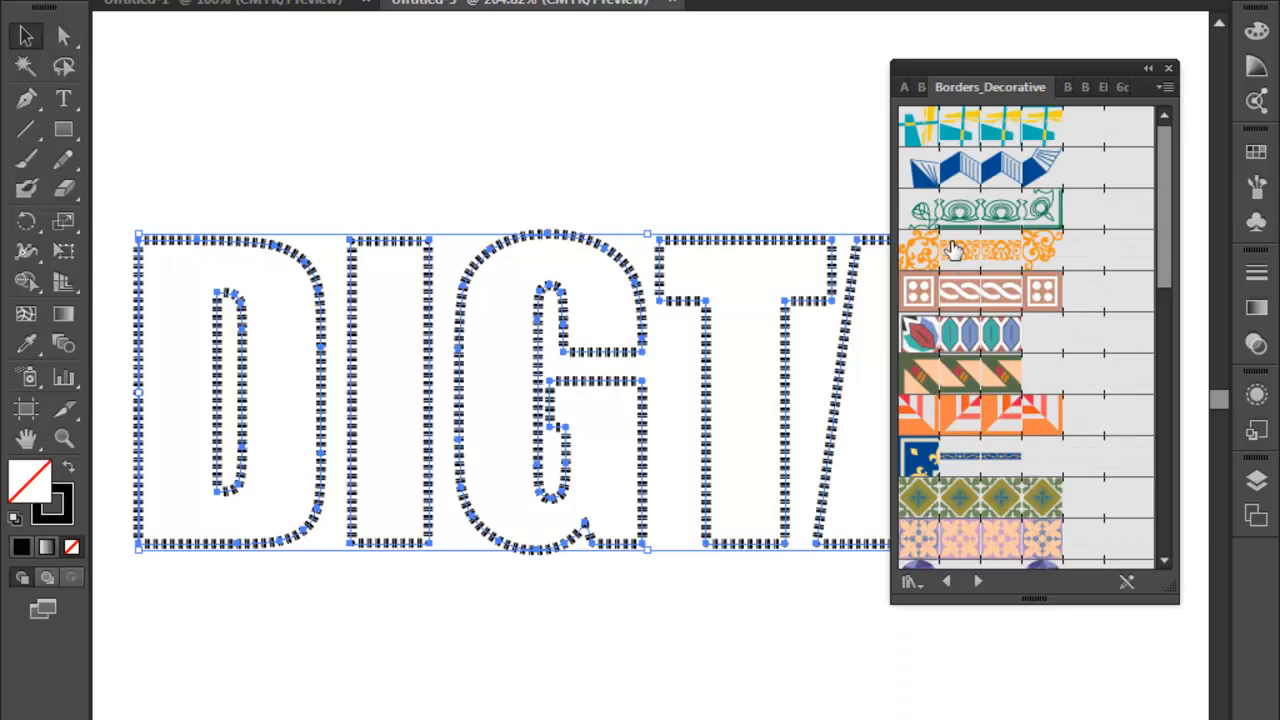
pyautogui.click(978, 581)
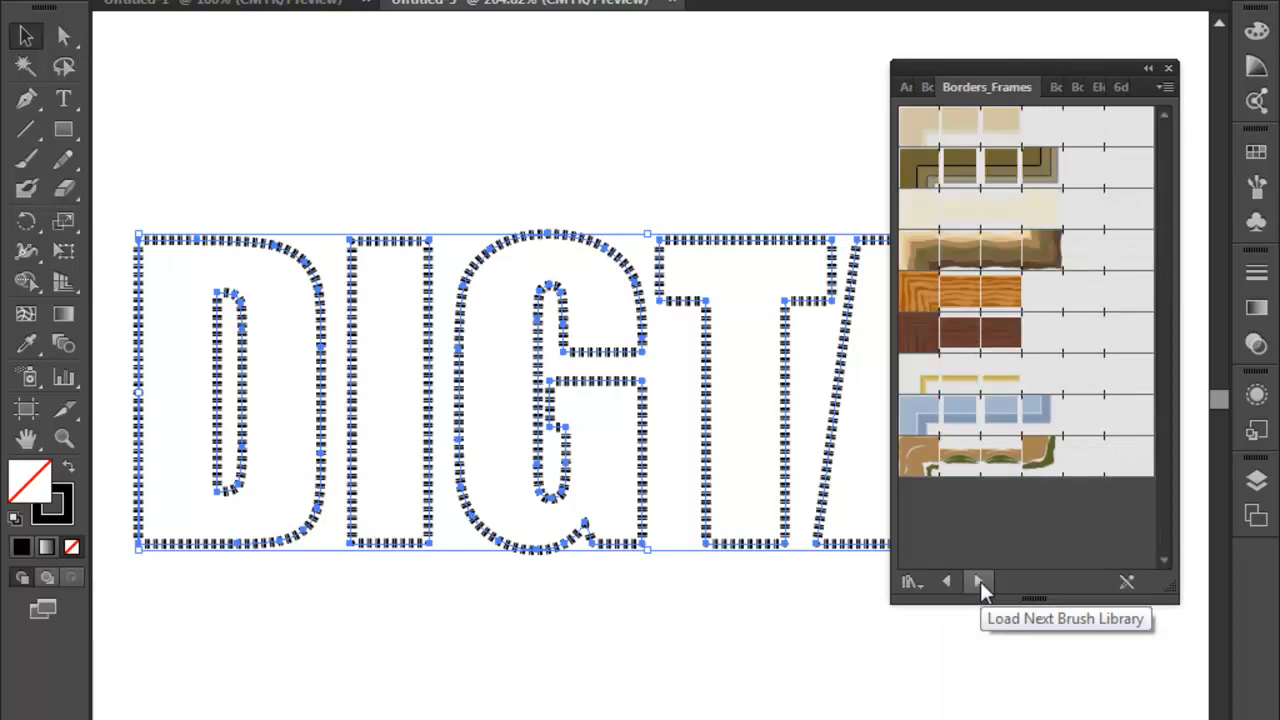
pyautogui.click(978, 581)
# - Try several Borders_Geometric brushes on the letter outlines, finishing with the orange diamond border
pyautogui.click(977, 305)
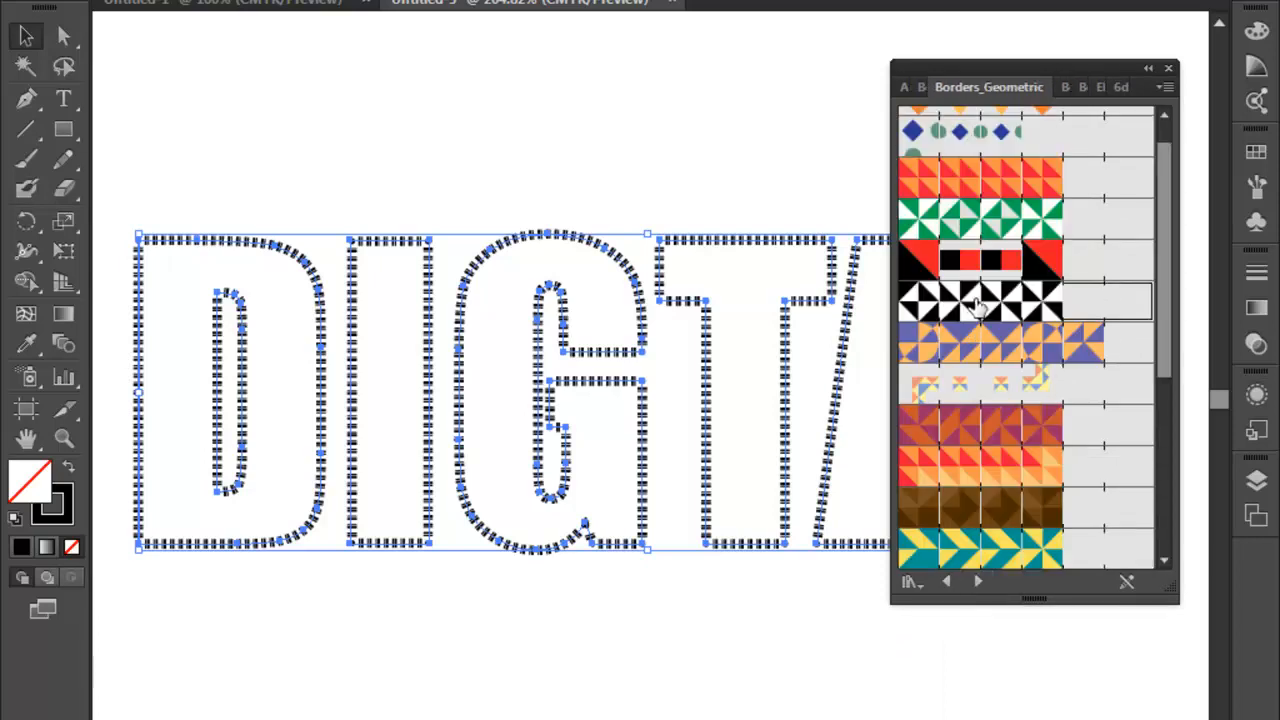
pyautogui.click(995, 345)
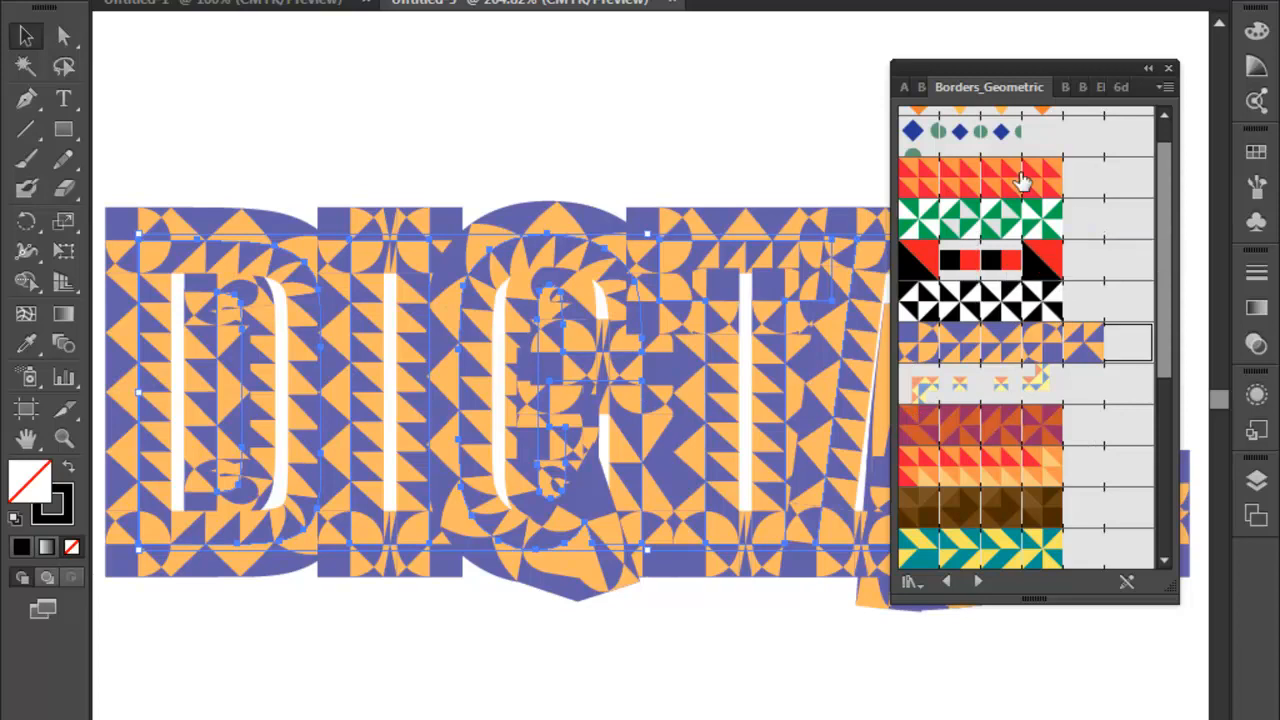
pyautogui.click(1000, 136)
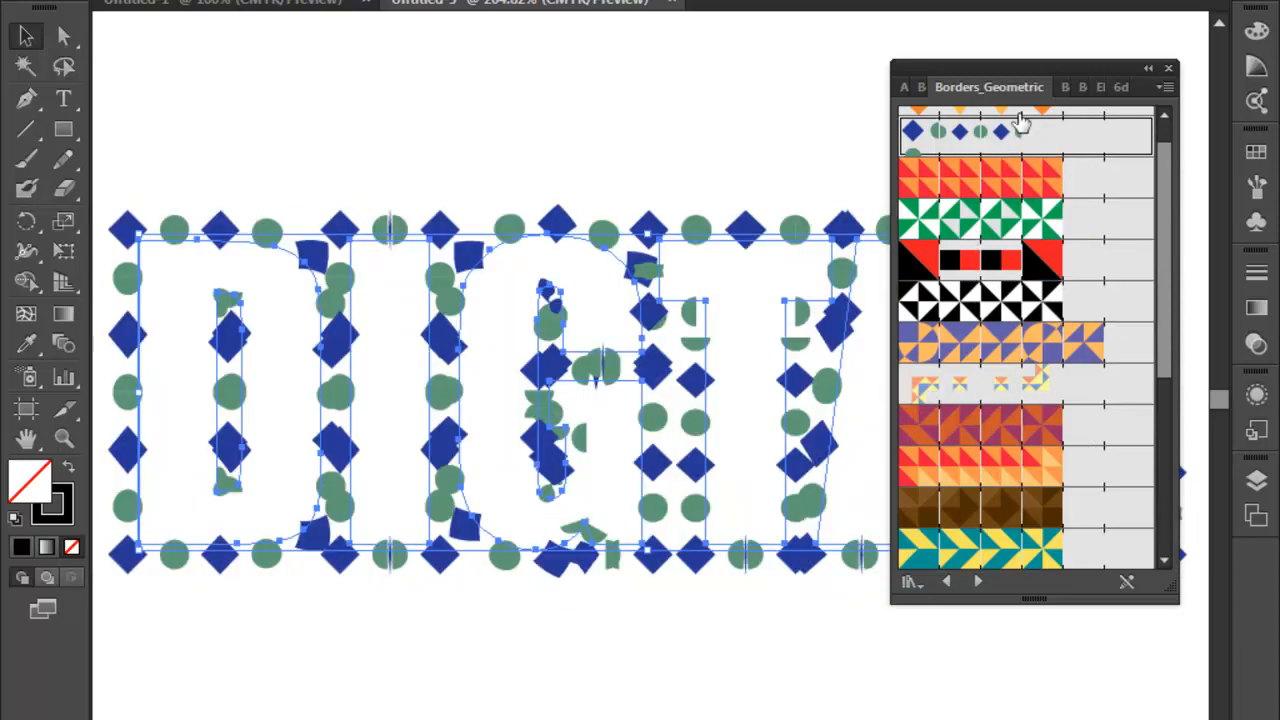
pyautogui.scroll(1, 1170, 240)
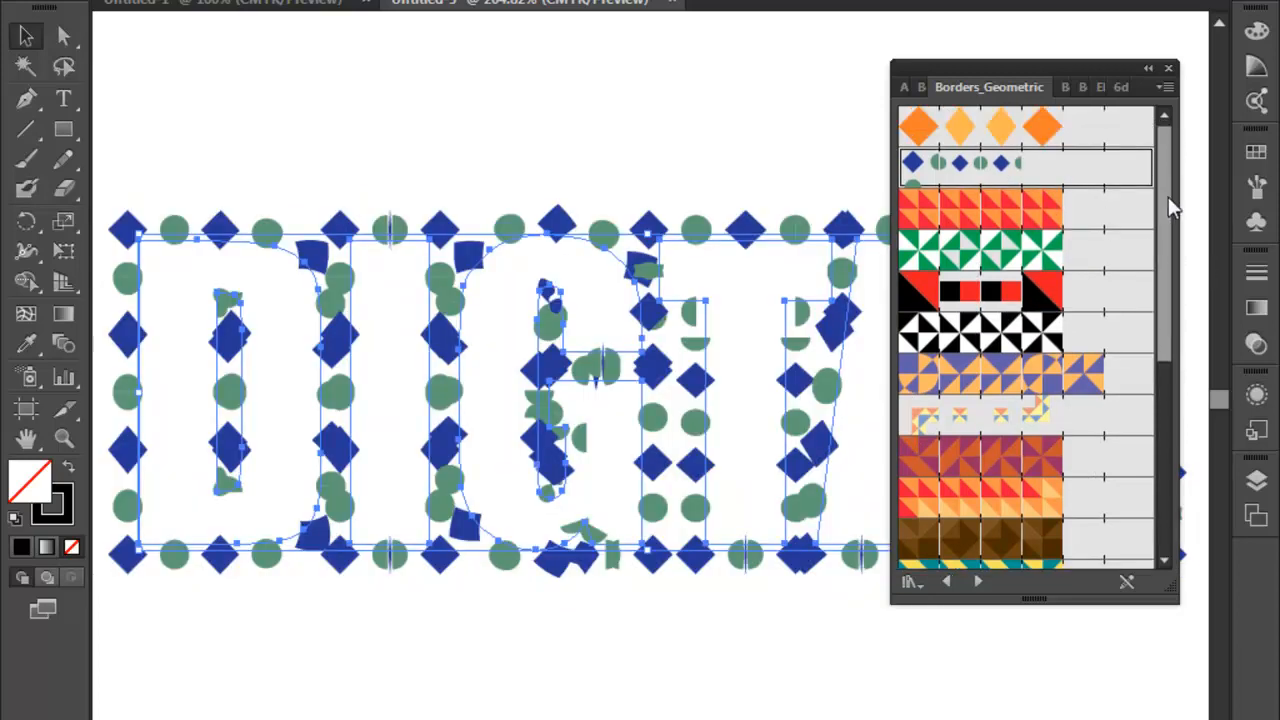
pyautogui.click(1042, 126)
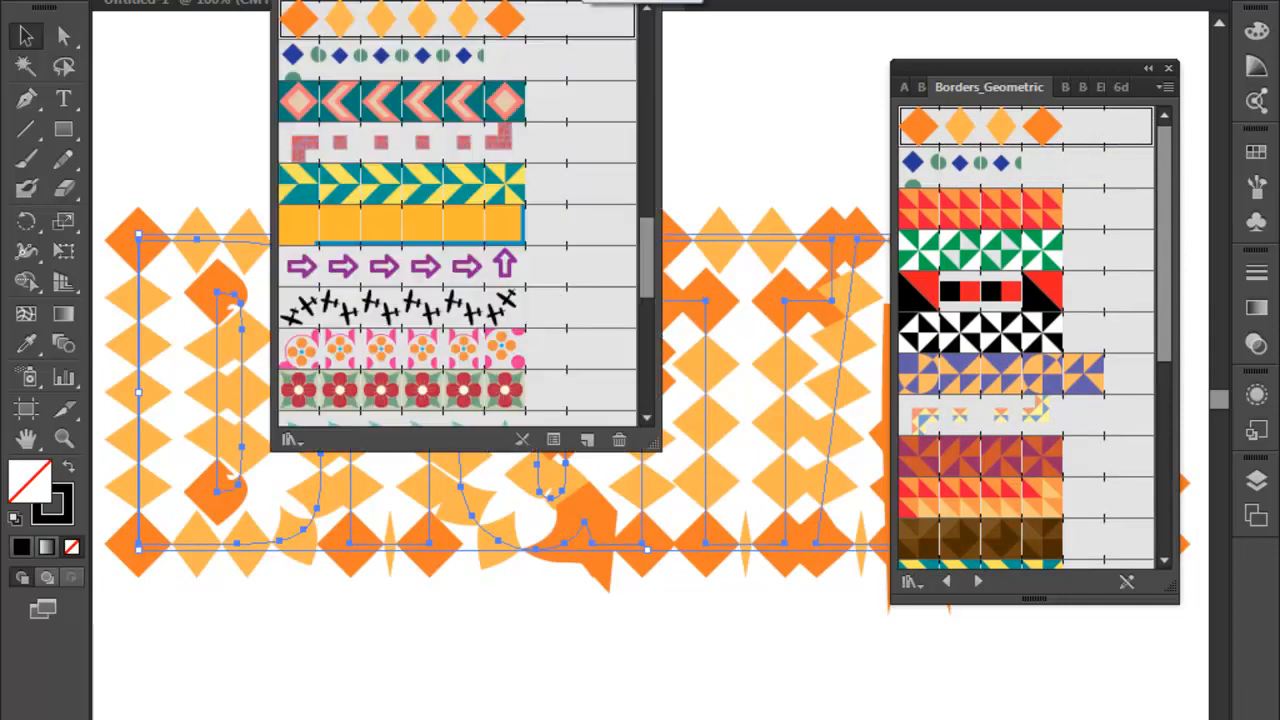
# - Start a new brush to examine the available brush types and cancel without creating one
pyautogui.click(592, 1)
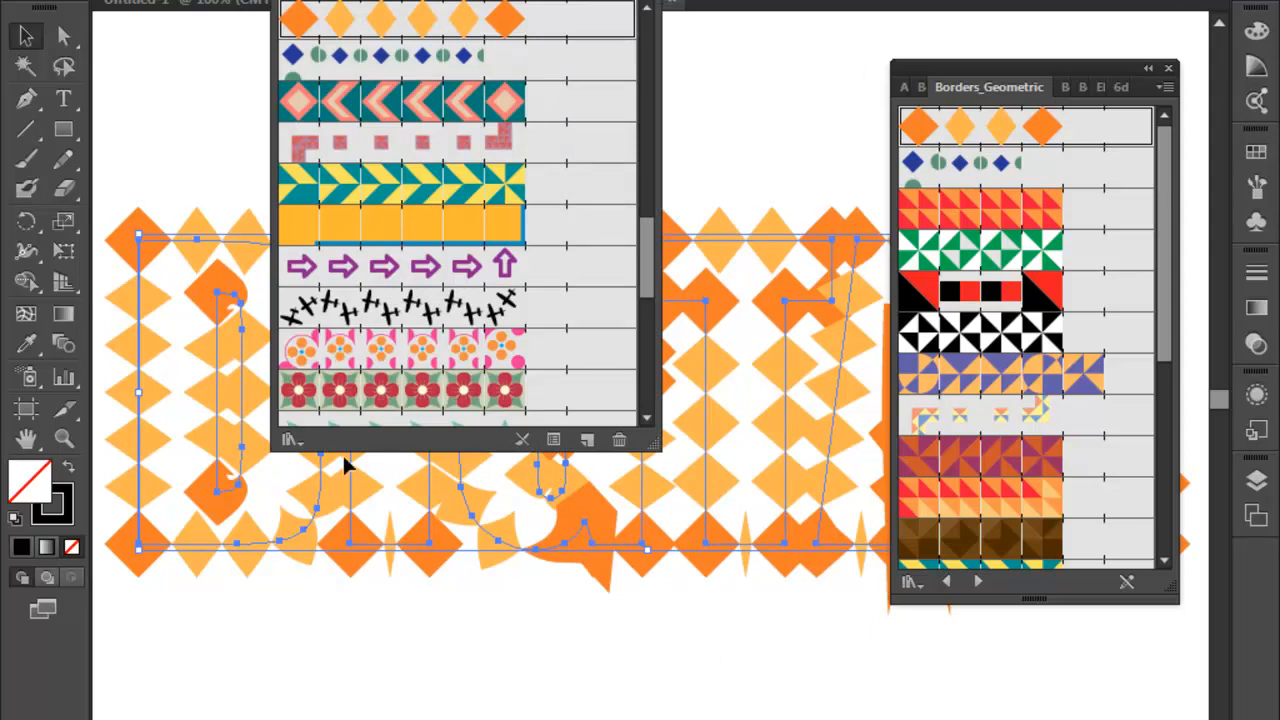
pyautogui.click(588, 446)
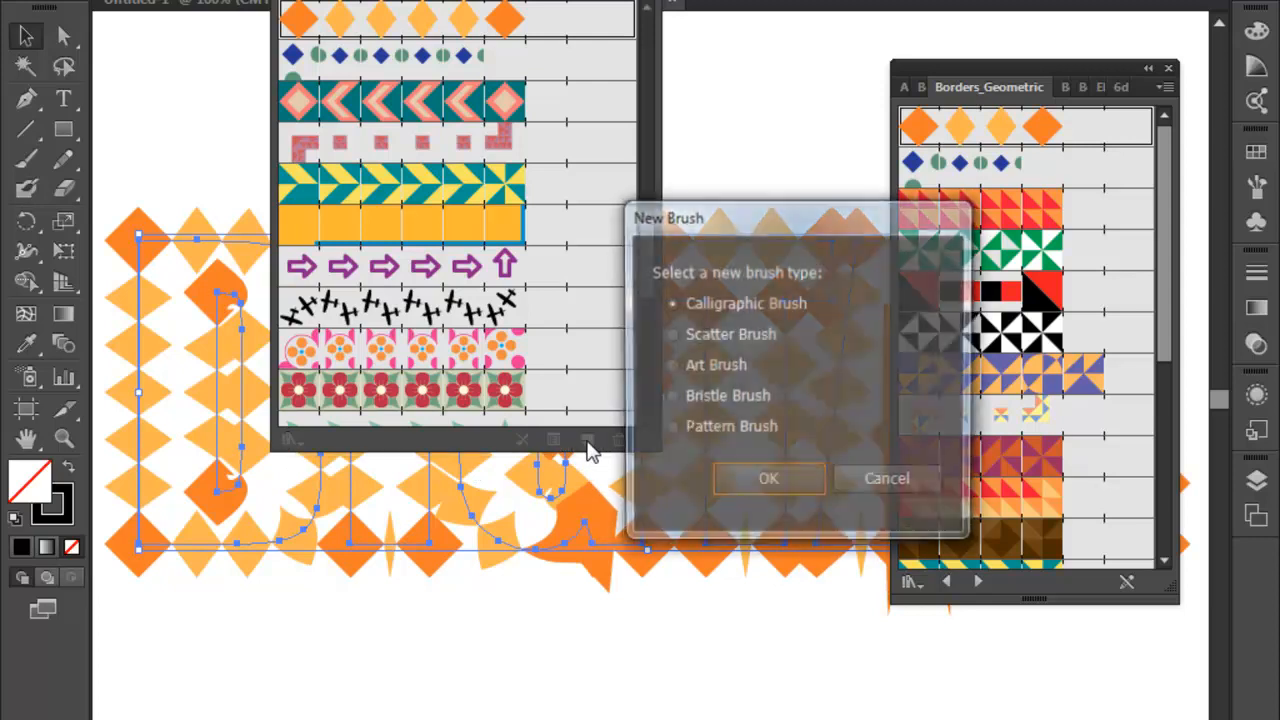
pyautogui.click(869, 481)
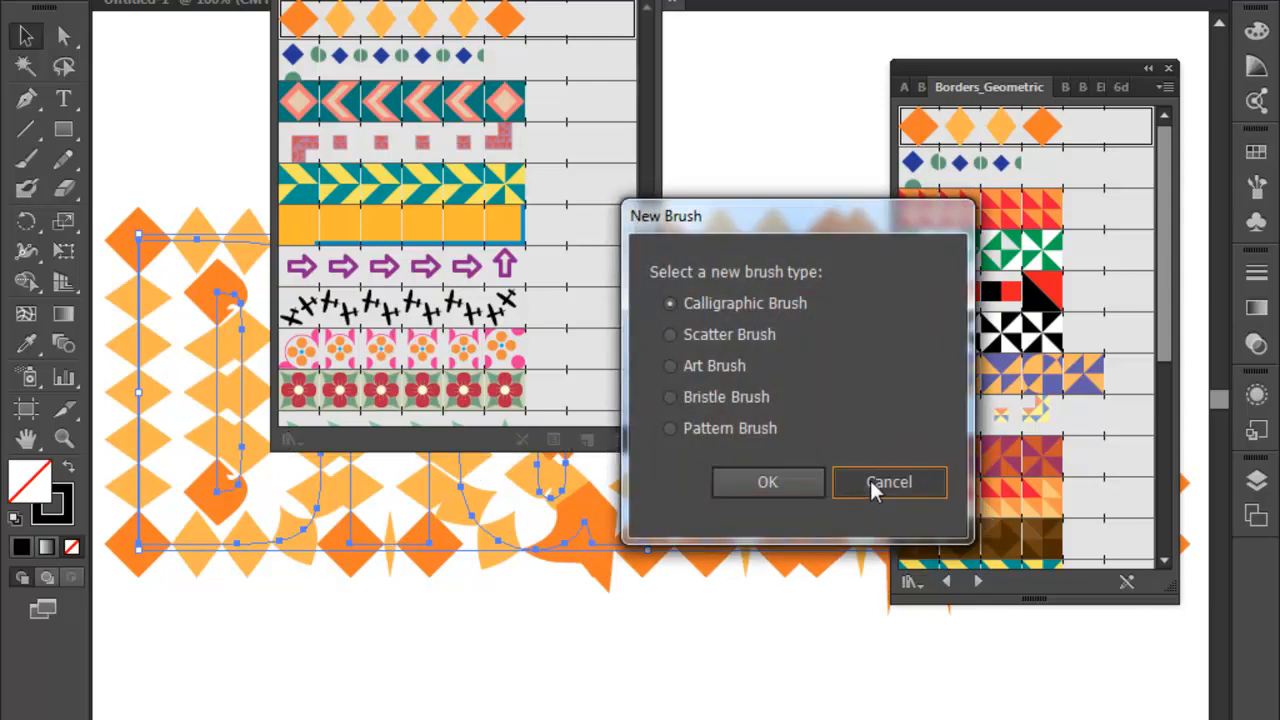